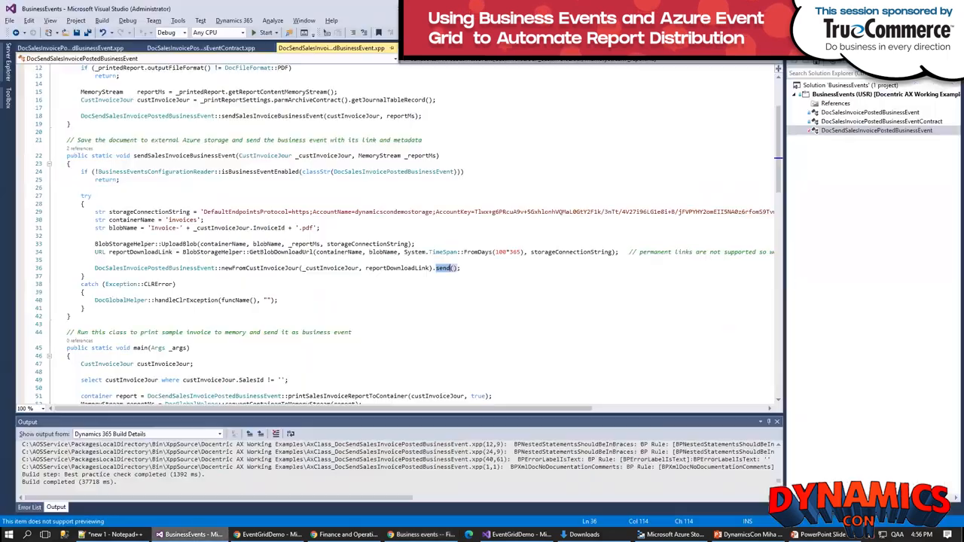
Step: Open the DocSalesInvoicePostedBusinessEventContract class and examine its fields, initialize method and data member methods such as InvoiceId and DocumentUrl
double_click(844, 123)
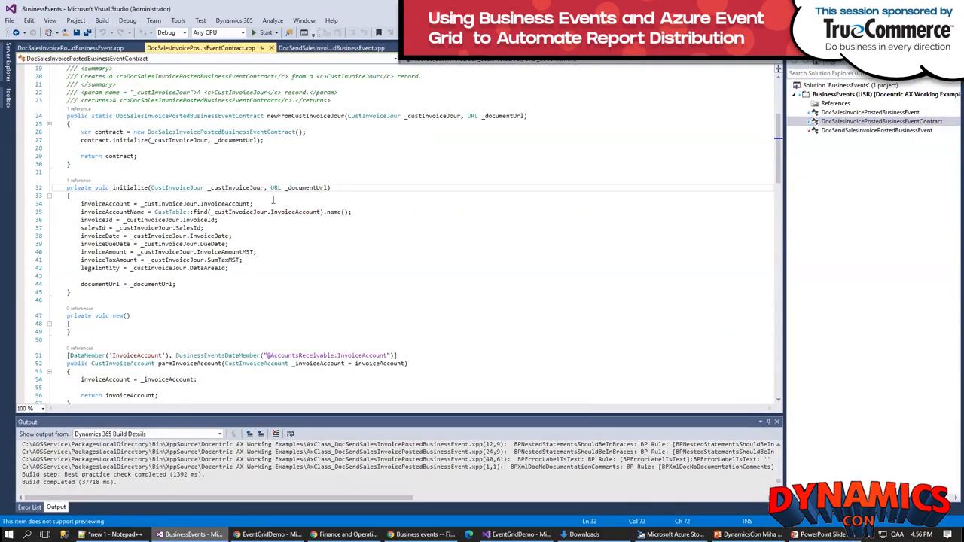
left_click_drag(779, 154, 776, 113)
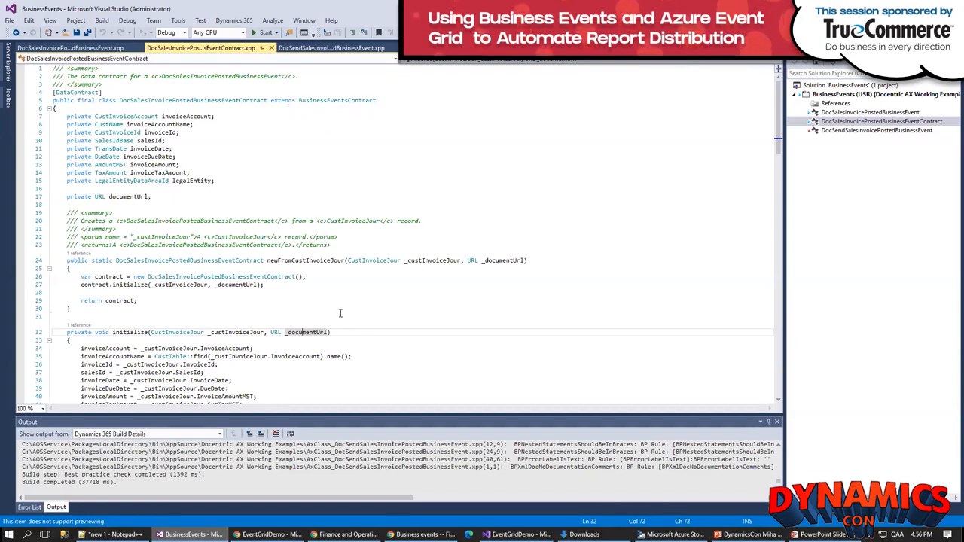
scroll(341, 313, "down", 6)
scroll(382, 325, "down", 8)
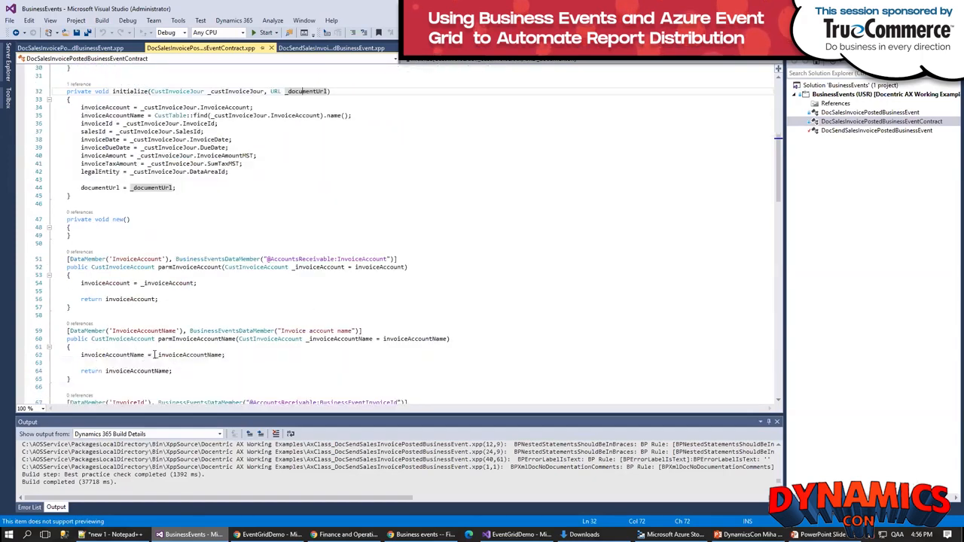
scroll(157, 354, "down", 1)
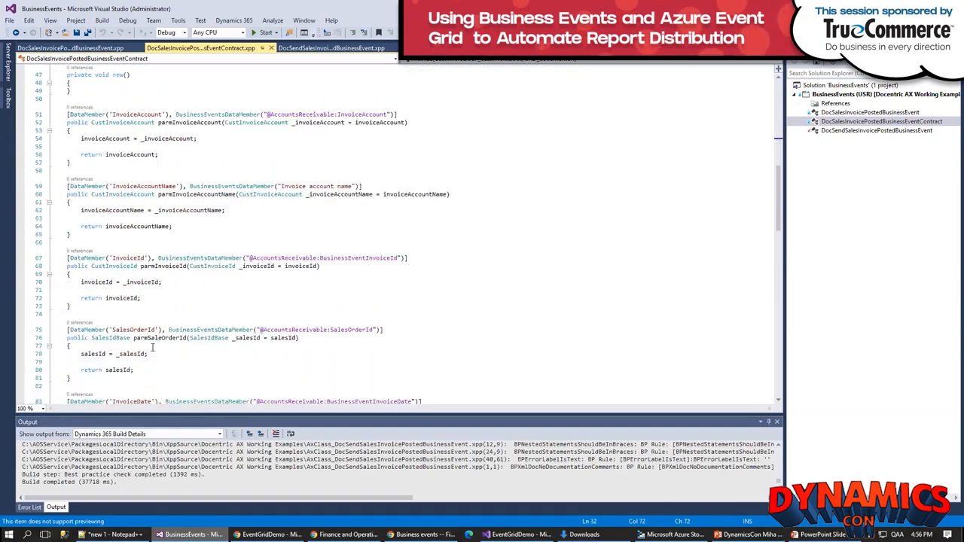
left_click(110, 259)
double_click(128, 258)
scroll(268, 349, "down", 9)
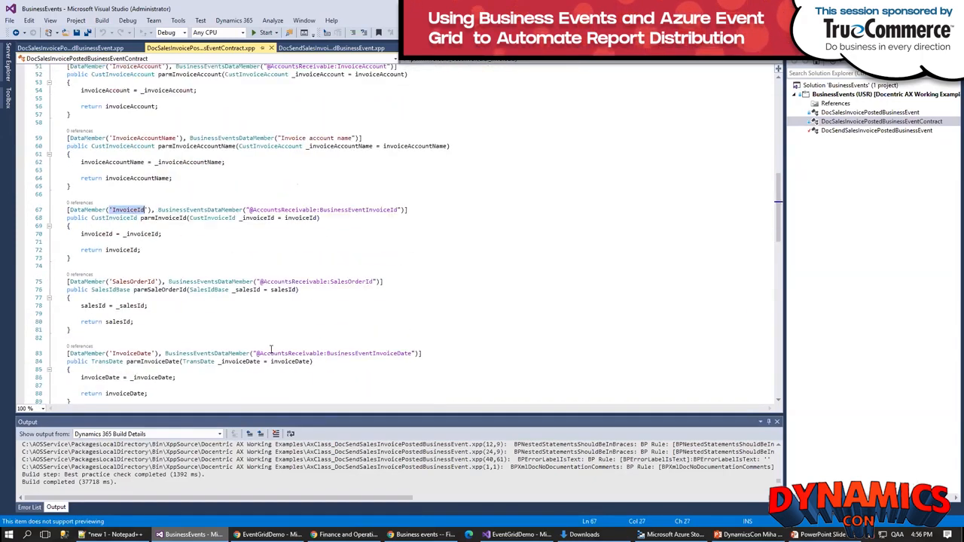
scroll(267, 349, "down", 8)
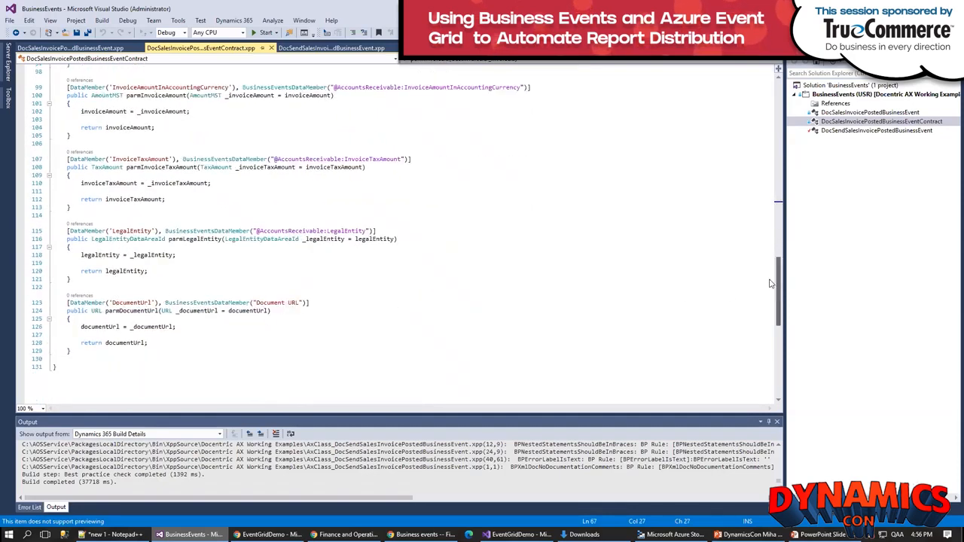
left_click_drag(771, 288, 770, 151)
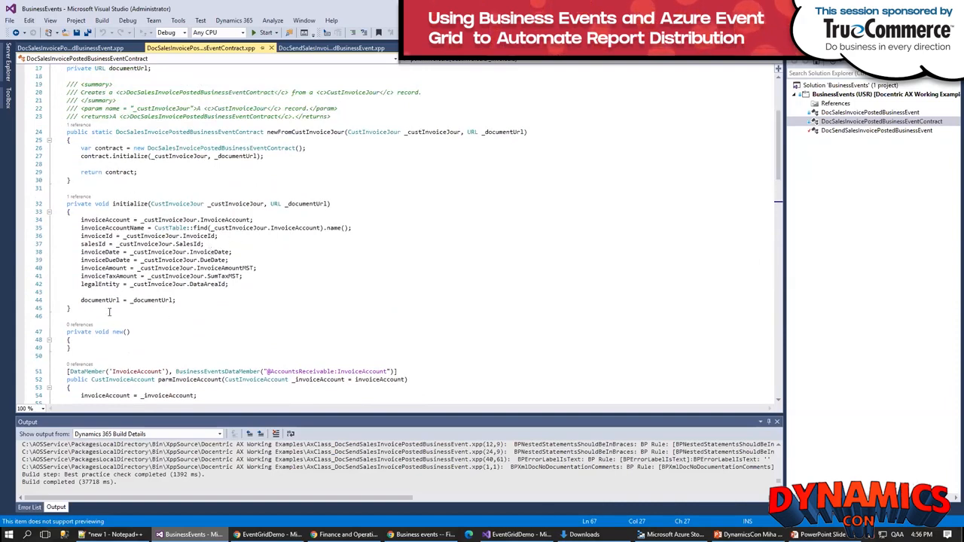
Step: Open the DocSalesInvoicePostedBusinessEvent class and review its declaration, newFromCustInvoiceJour method and buildContract method
double_click(861, 114)
scroll(781, 122, "up", 4)
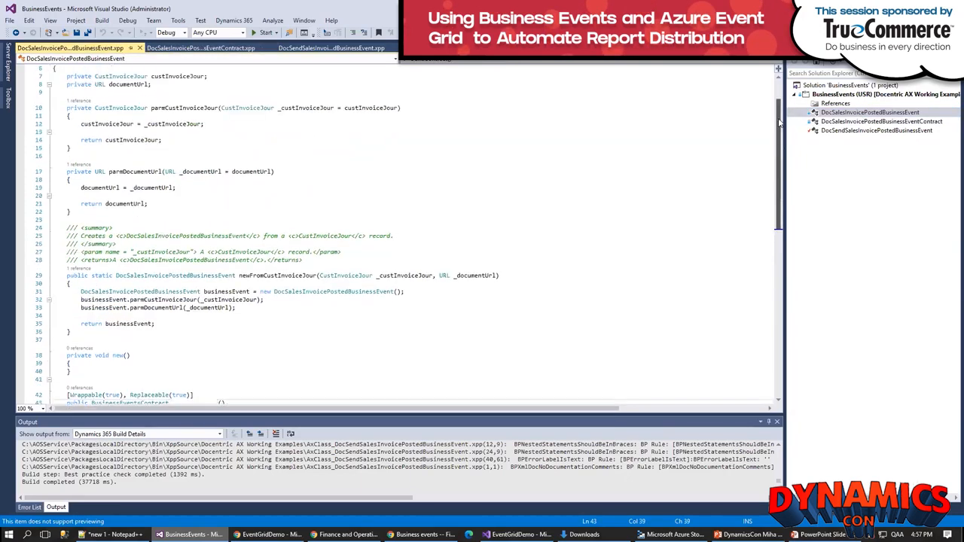
scroll(780, 123, "up", 2)
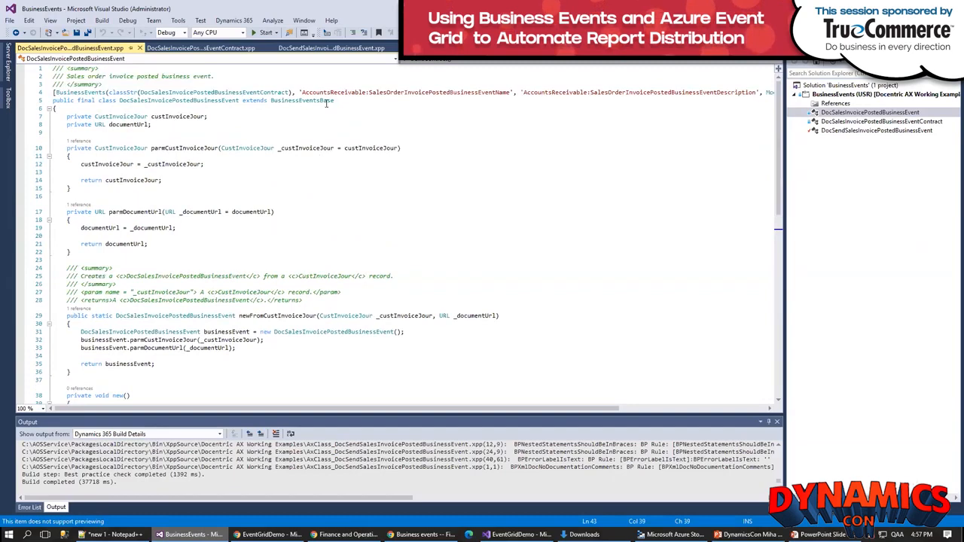
scroll(369, 260, "down", 3)
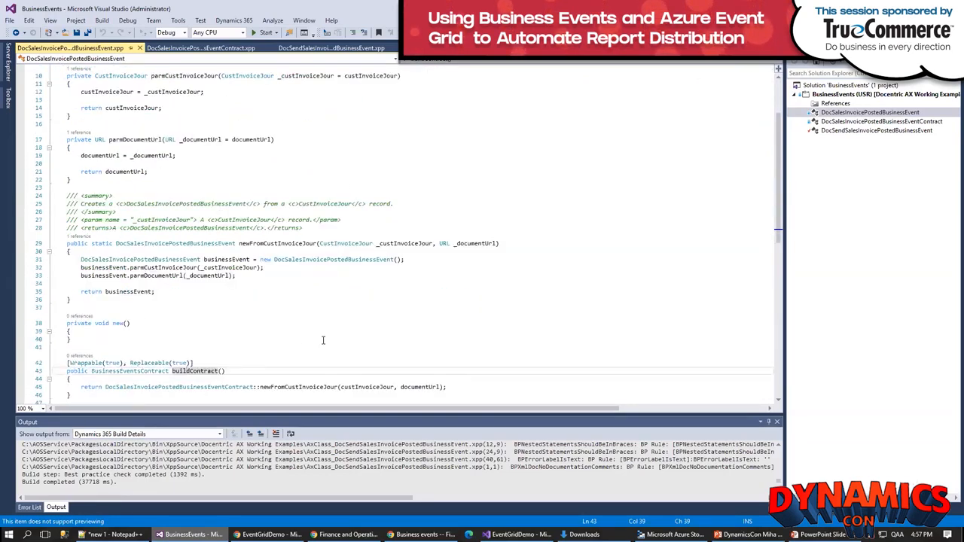
scroll(323, 341, "down", 4)
left_click(199, 275)
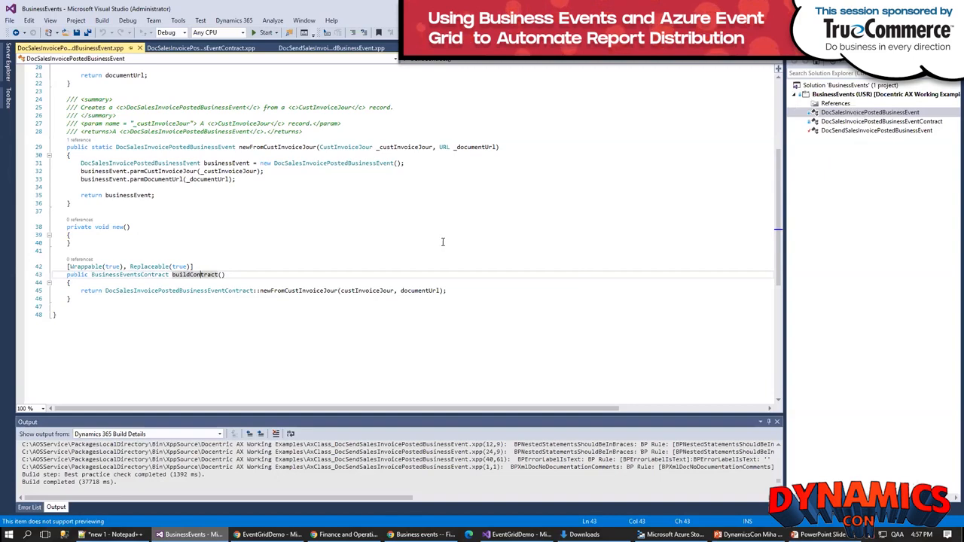
Step: Switch to Finance and Operations in the browser and rebuild the business event catalog
key("alt+Tab")
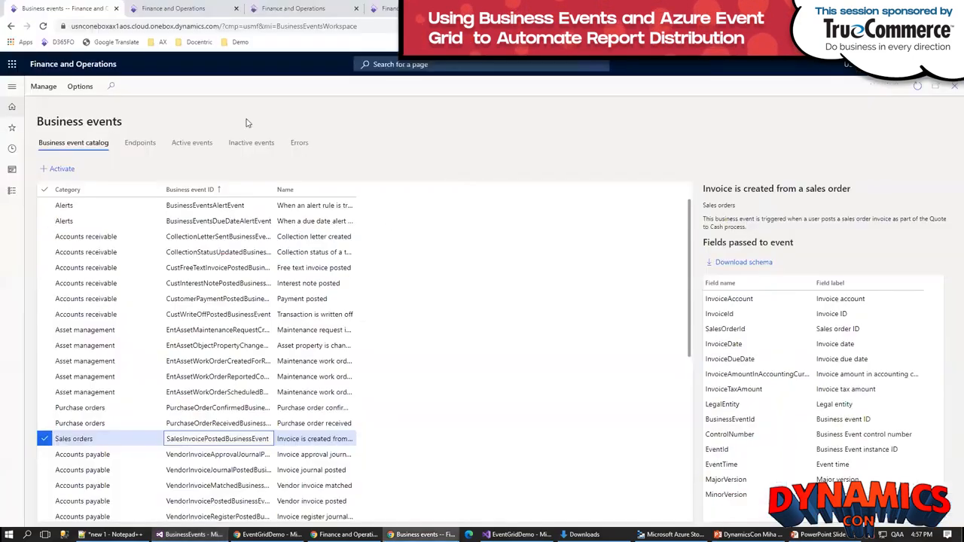
left_click(45, 88)
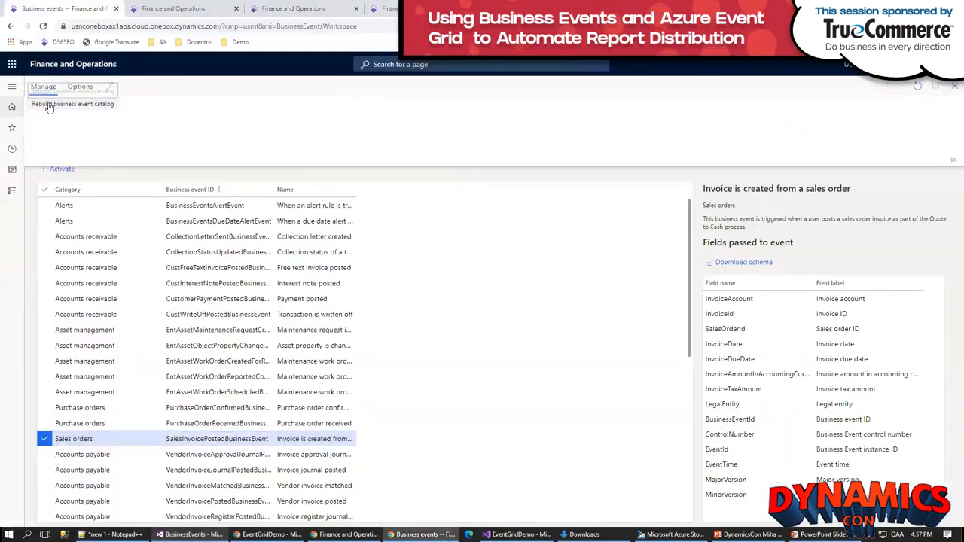
left_click(47, 105)
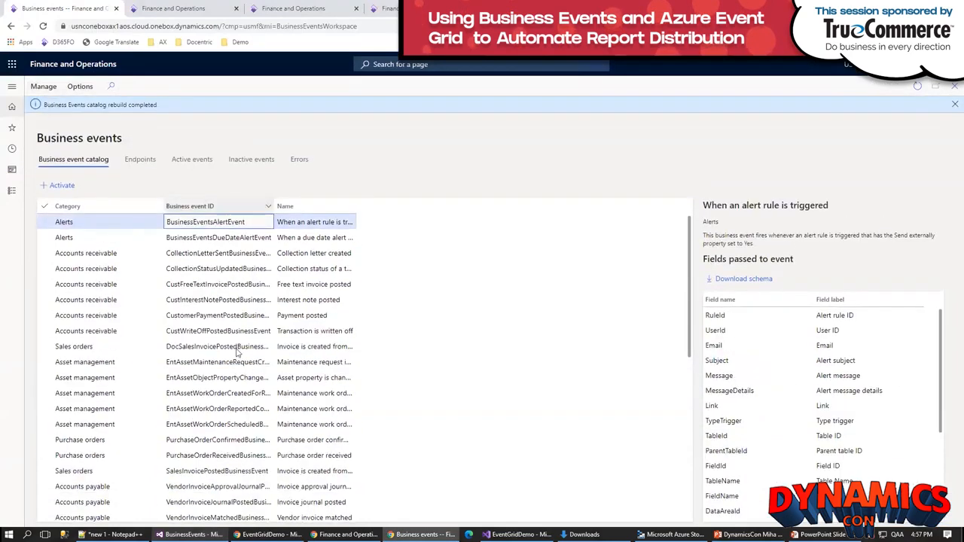
Step: Select the DocSalesInvoicePostedBusinessEvent entry in the catalog, review its fields, download its schema and open the downloaded file
left_click(217, 346)
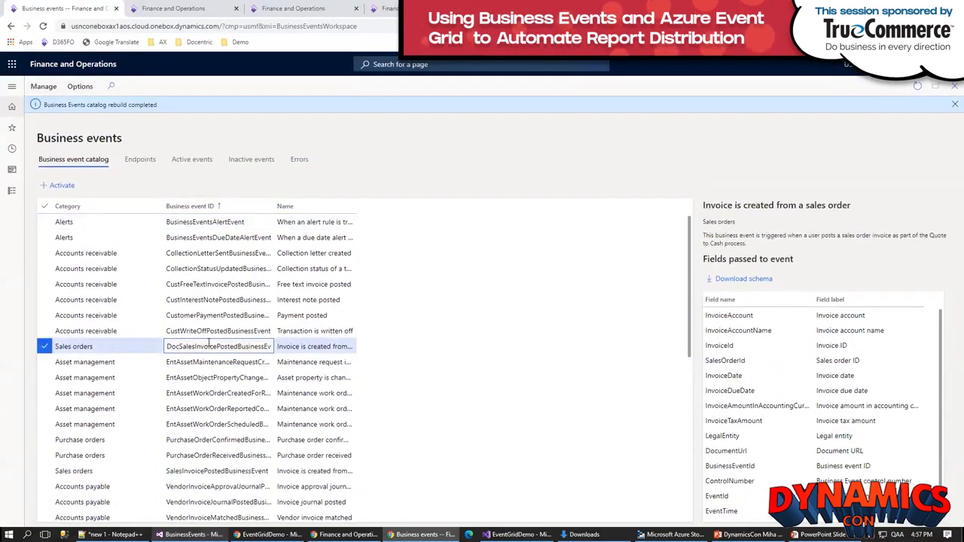
left_click_drag(941, 338, 943, 312)
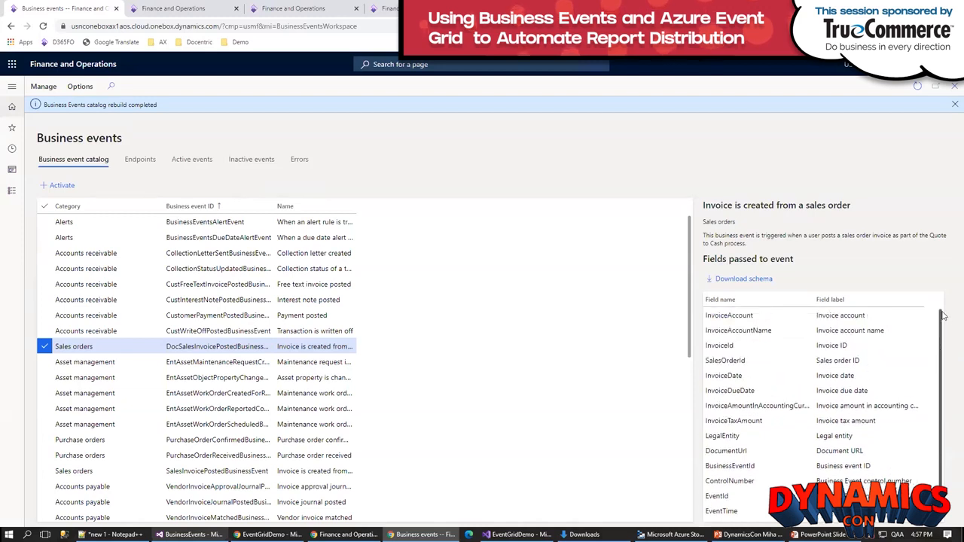
left_click(735, 281)
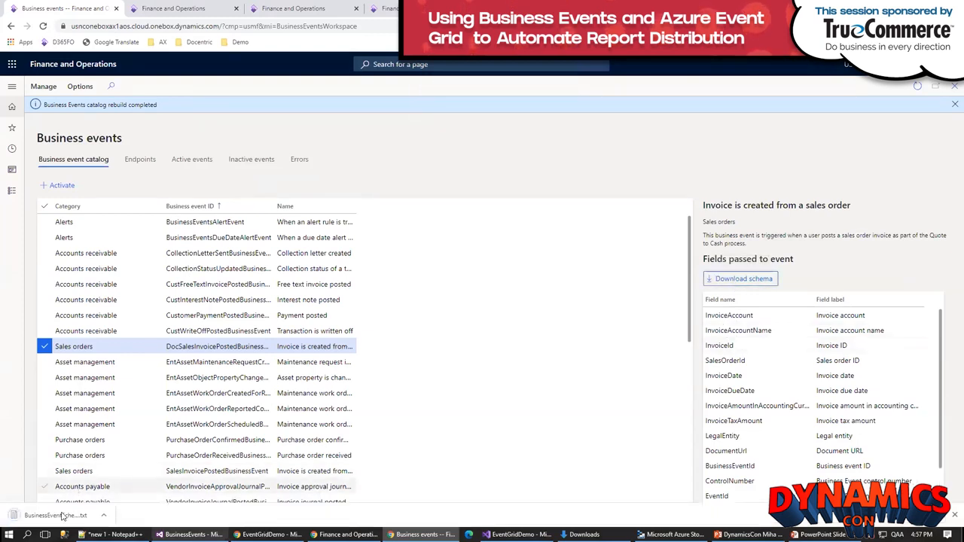
left_click(61, 514)
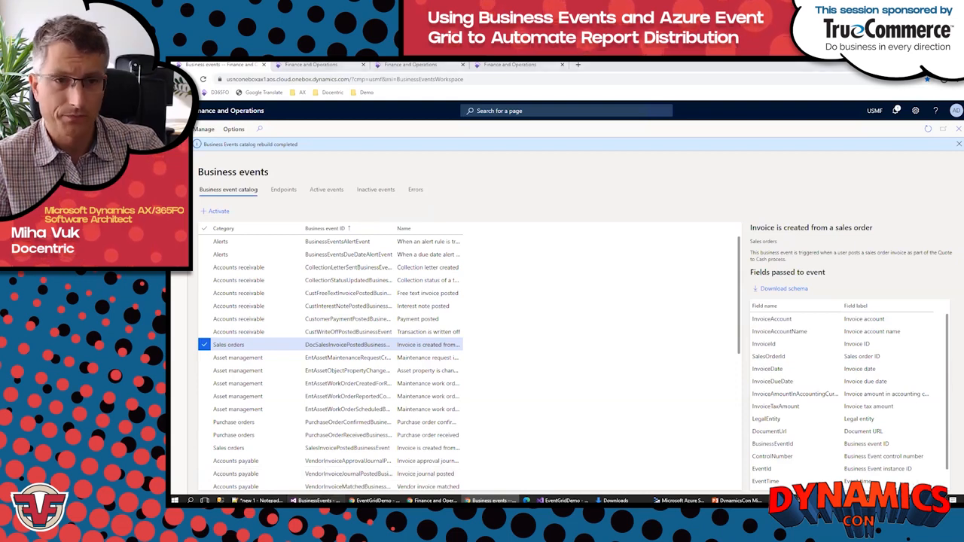
Step: Switch to Visual Studio and examine how DocSendSalesInvoicePostedBusinessEvent obtains the report memory stream and the CustInvoiceJour record
left_click(316, 501)
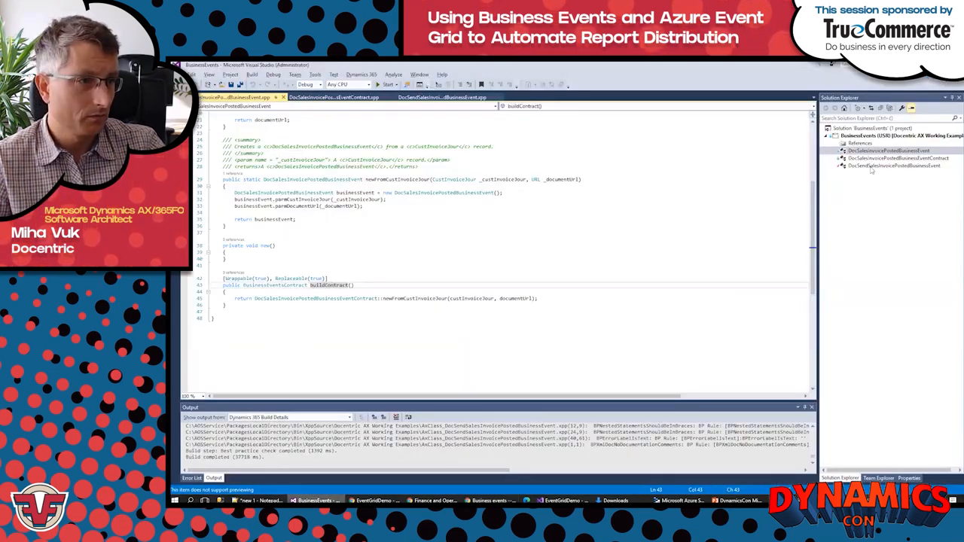
double_click(874, 166)
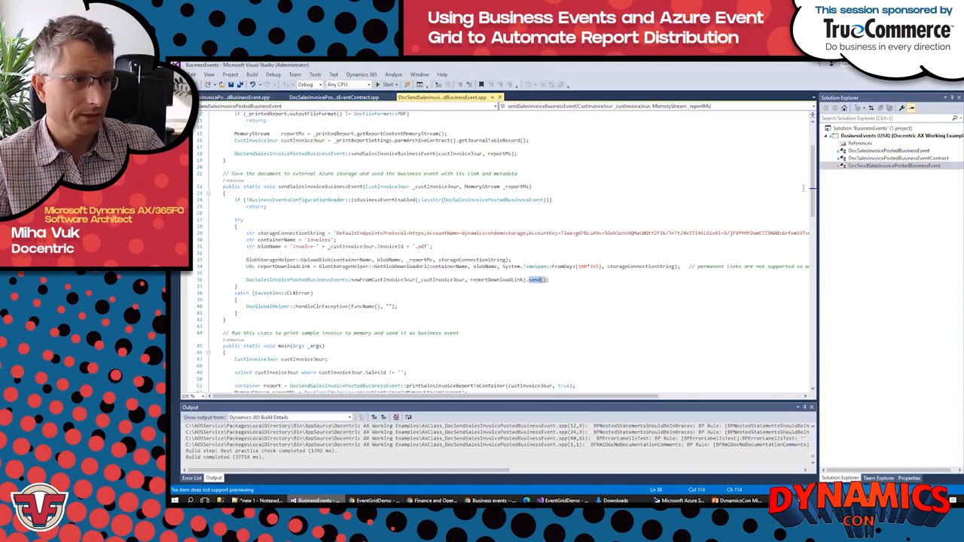
scroll(816, 155, "up", 4)
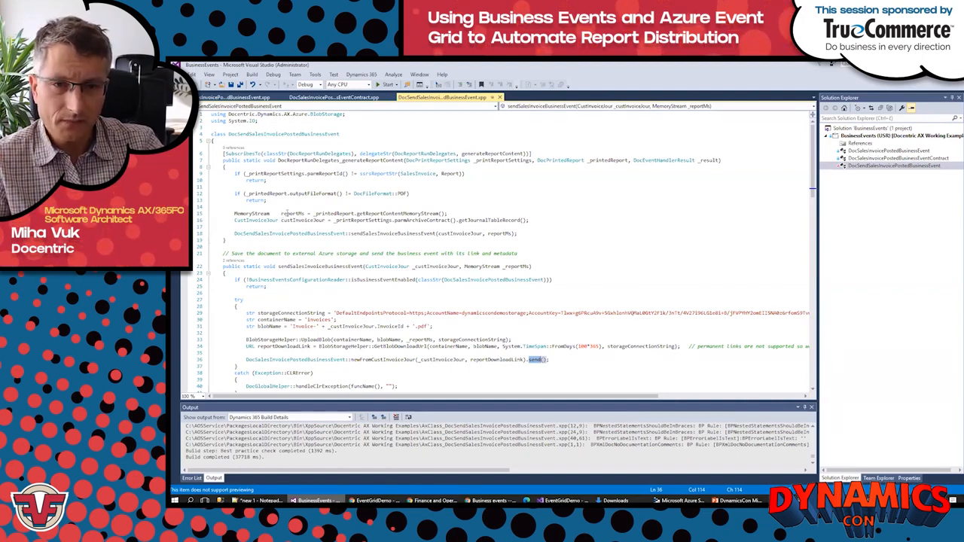
left_click_drag(282, 214, 444, 215)
left_click_drag(281, 220, 527, 220)
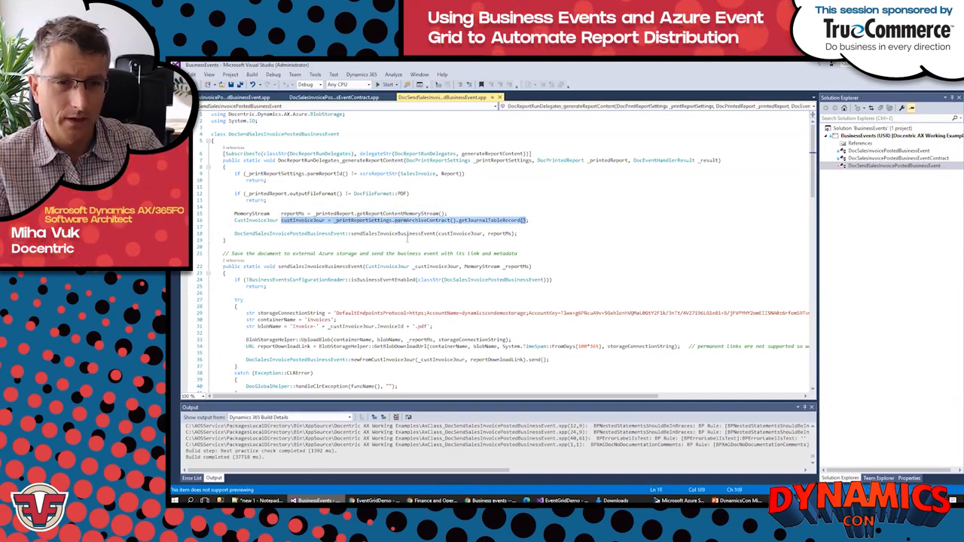
scroll(399, 238, "down", 2)
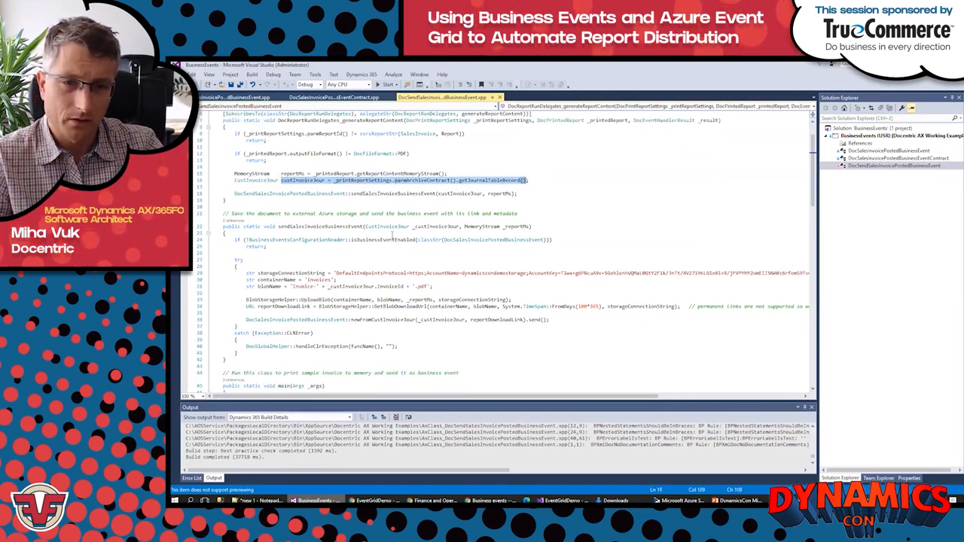
scroll(380, 248, "down", 1)
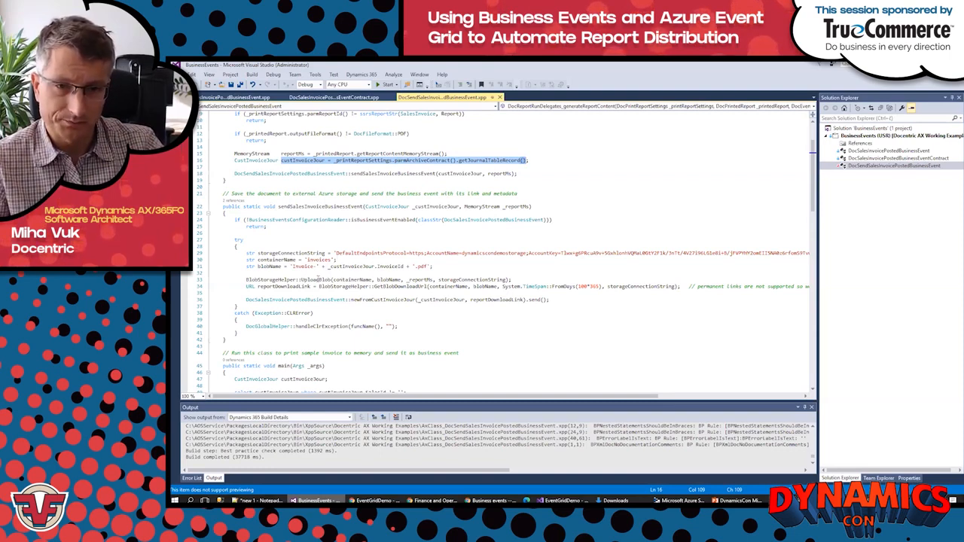
Step: Examine the UploadBlob, GetBlobDownloadUrl and newFromCustInvoiceJour send calls in the sendSalesInvoiceBusinessEvent method
left_click(315, 280)
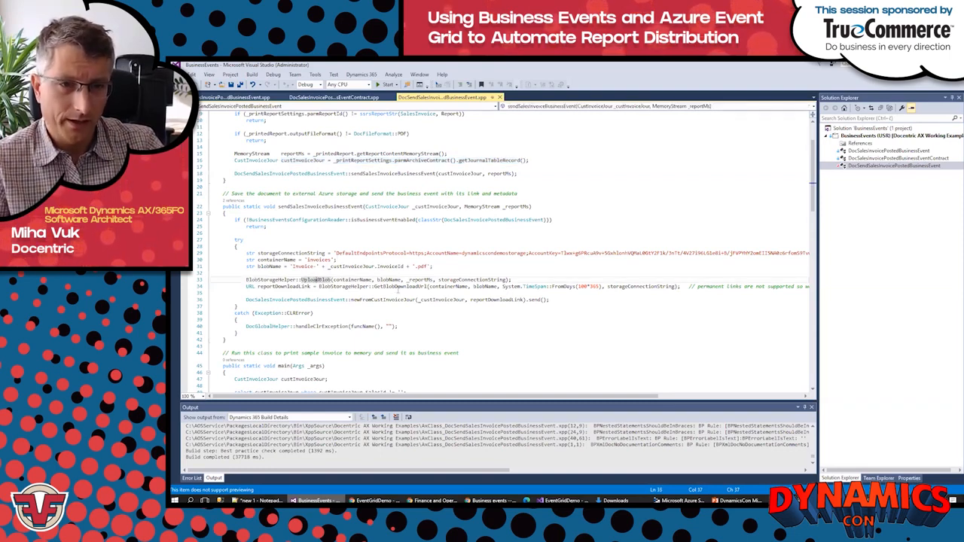
double_click(399, 287)
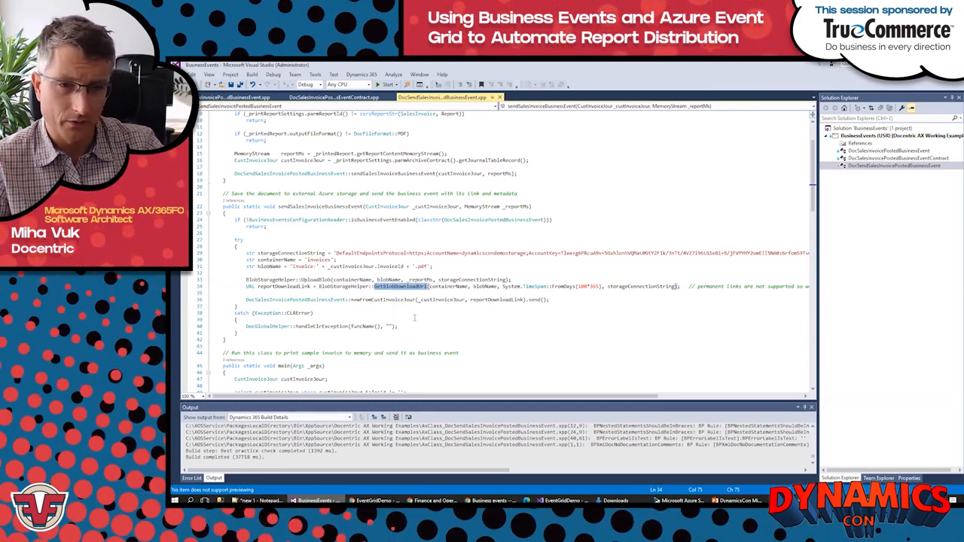
scroll(417, 317, "down", 1)
scroll(379, 295, "down", 1)
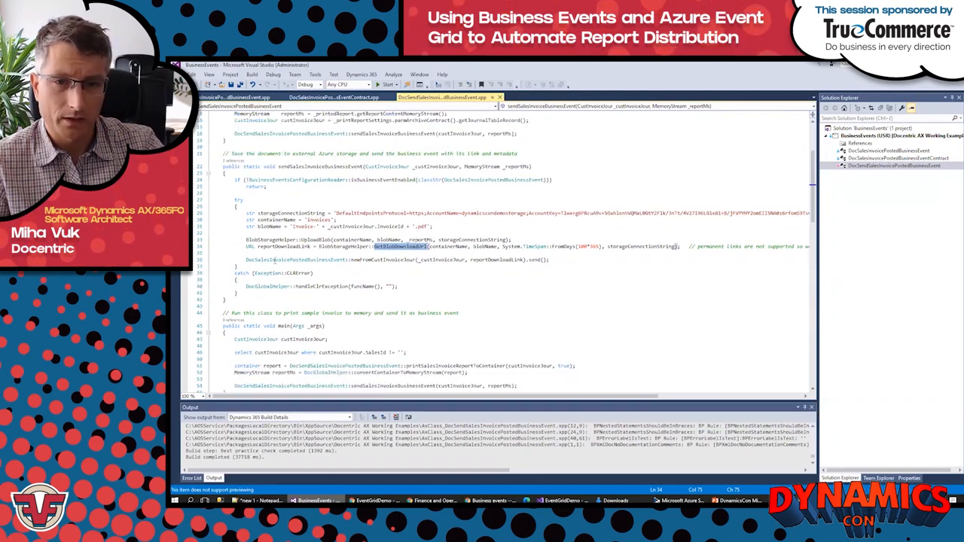
left_click_drag(243, 259, 526, 260)
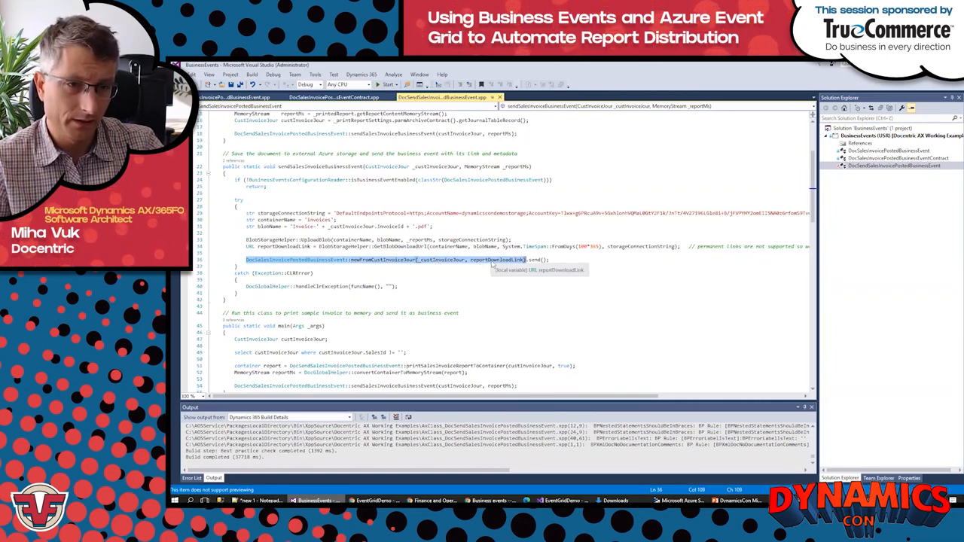
left_click(533, 260)
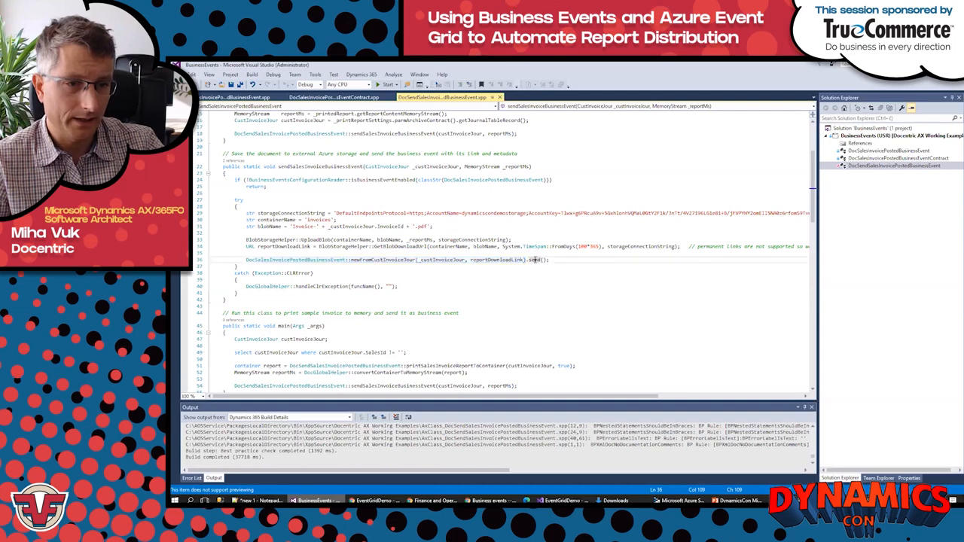
double_click(532, 260)
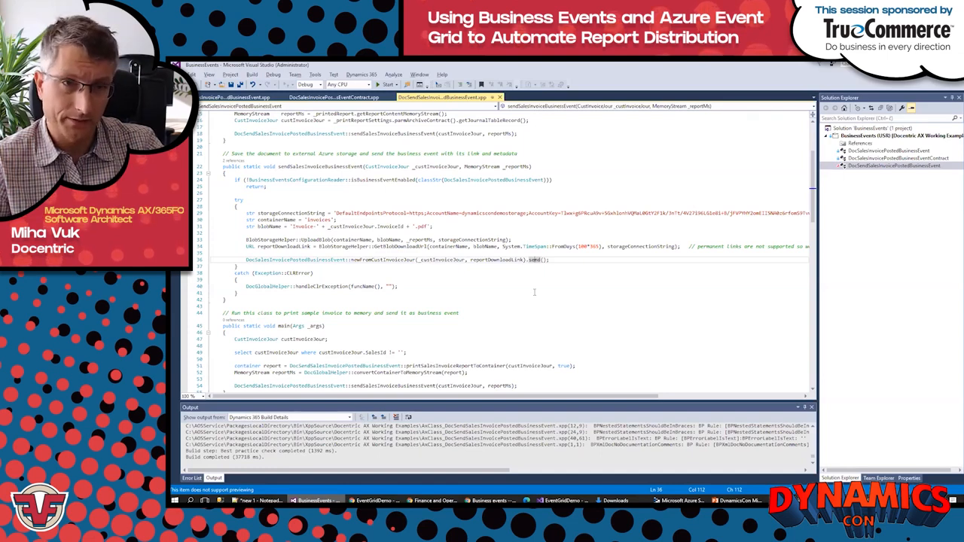
Step: Switch to Finance and Operations and start a new business event endpoint of type Azure Event Grid
key("alt+Tab")
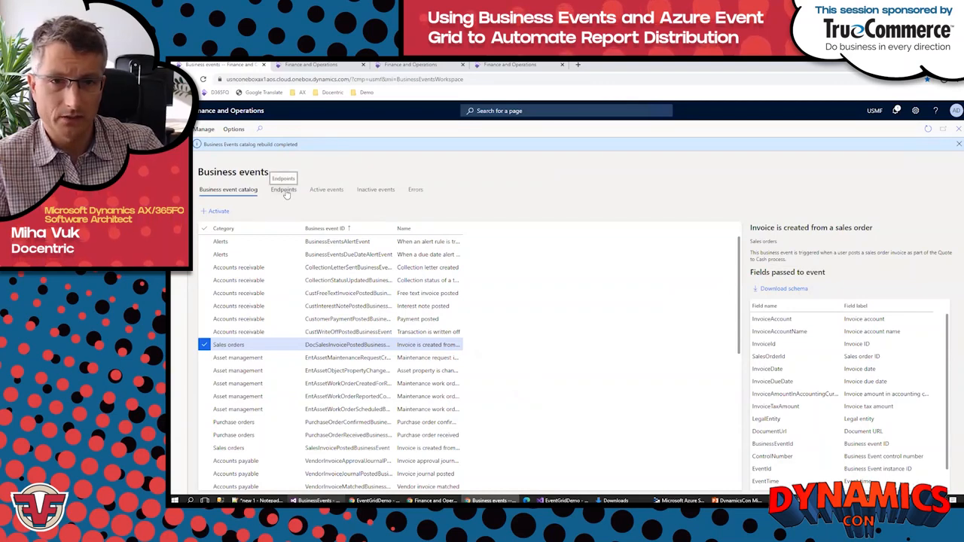
left_click(284, 190)
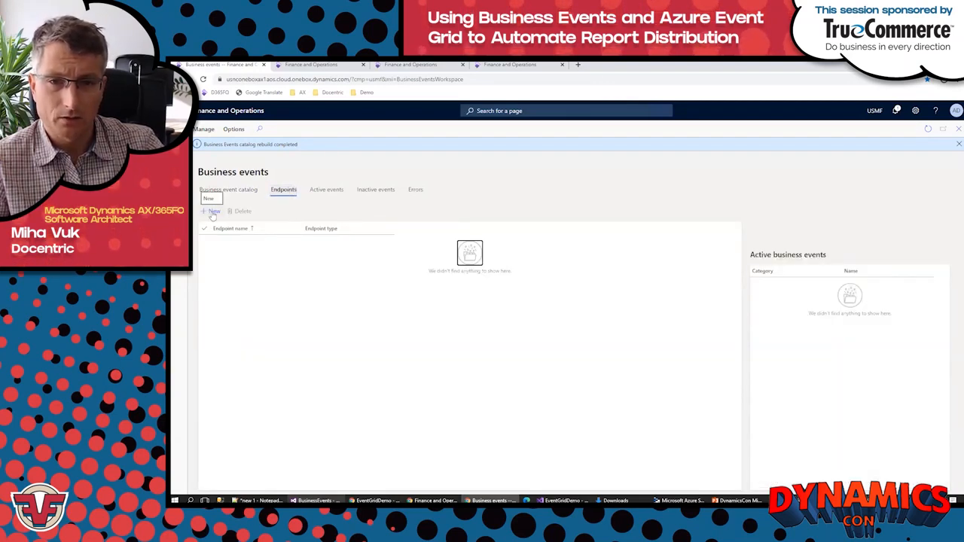
left_click(214, 211)
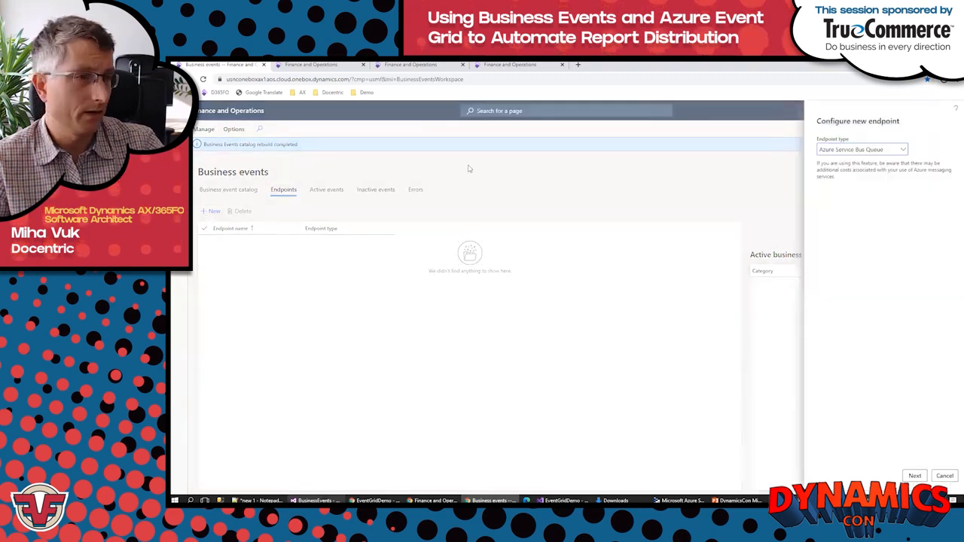
left_click(903, 150)
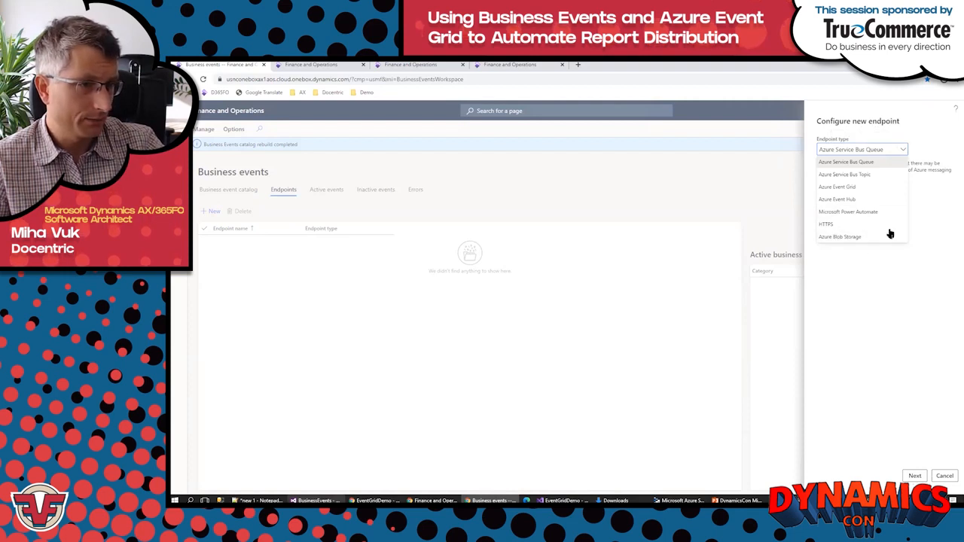
left_click(834, 188)
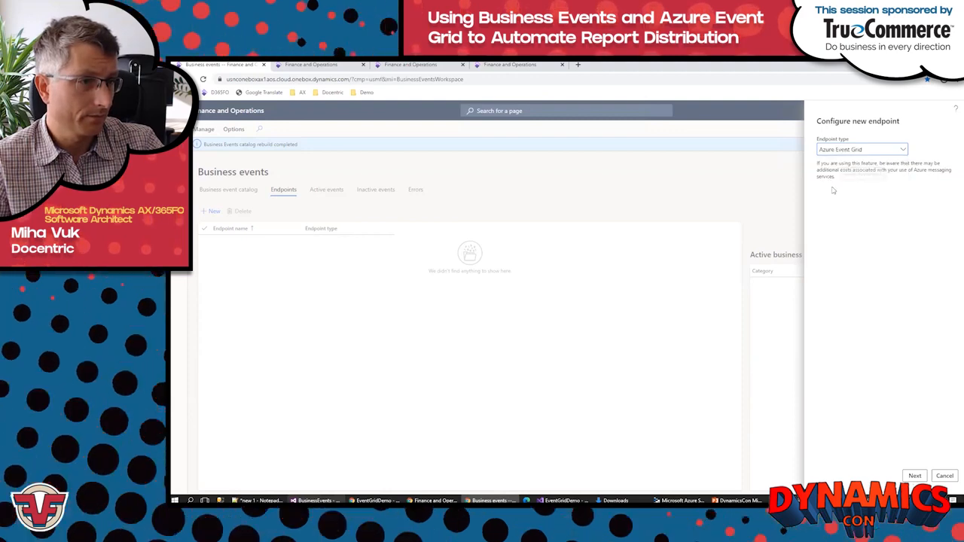
Step: Switch to the PowerPoint slide show and examine the Demo architecture diagram
key("alt+Tab")
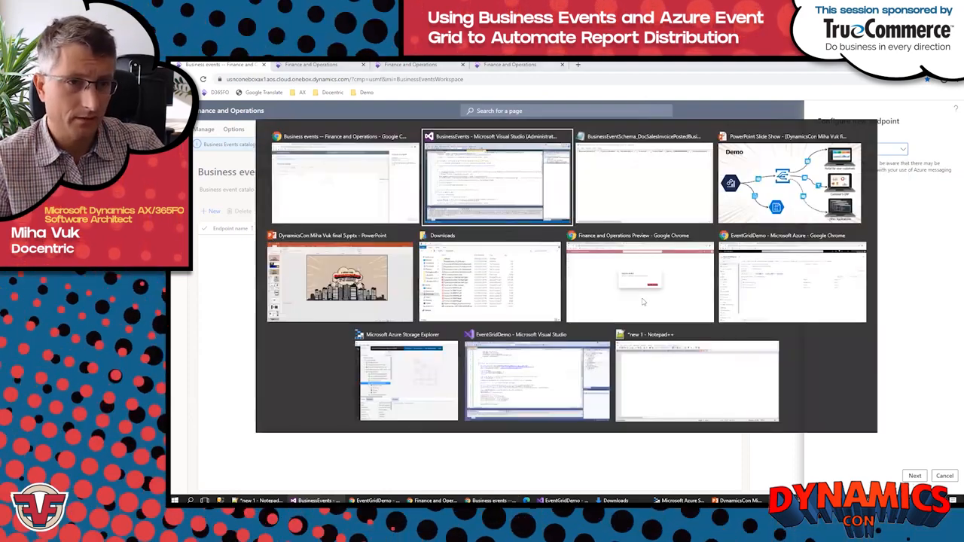
key("Tab")
key("Tab")
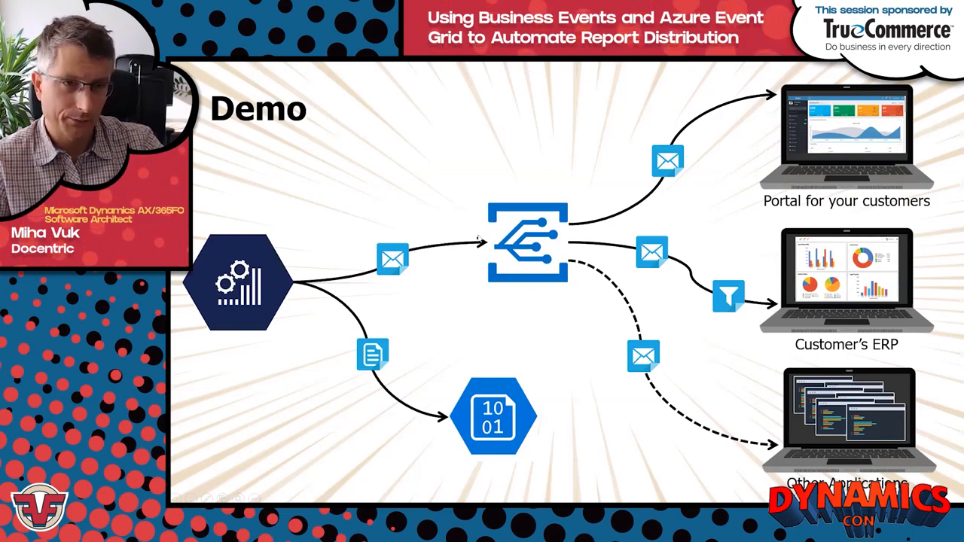
Step: Return to Finance and Operations, name the endpoint Event Grid Demo and set its URL to EGDemoSalesInvoiceTopic's topic endpoint copied from the Azure portal
key("alt+Tab")
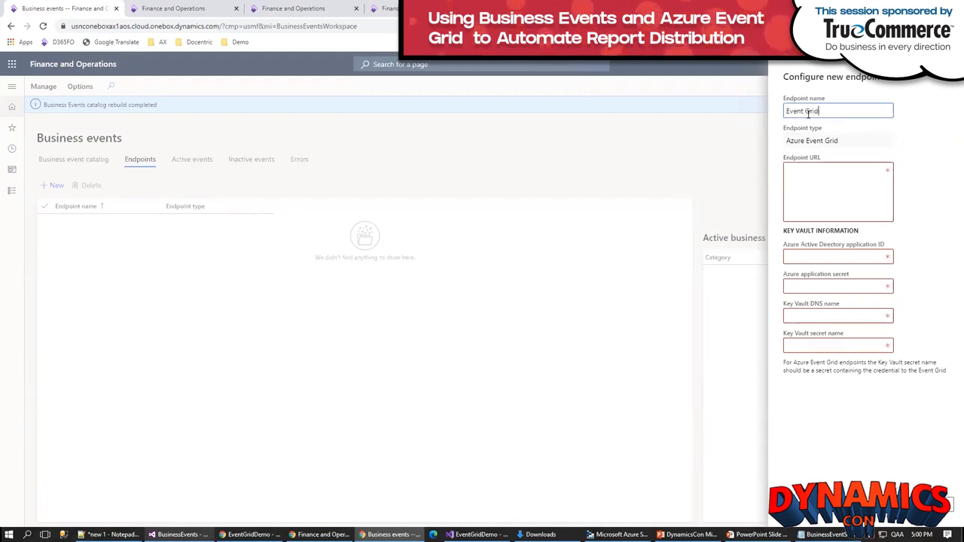
type("Demo")
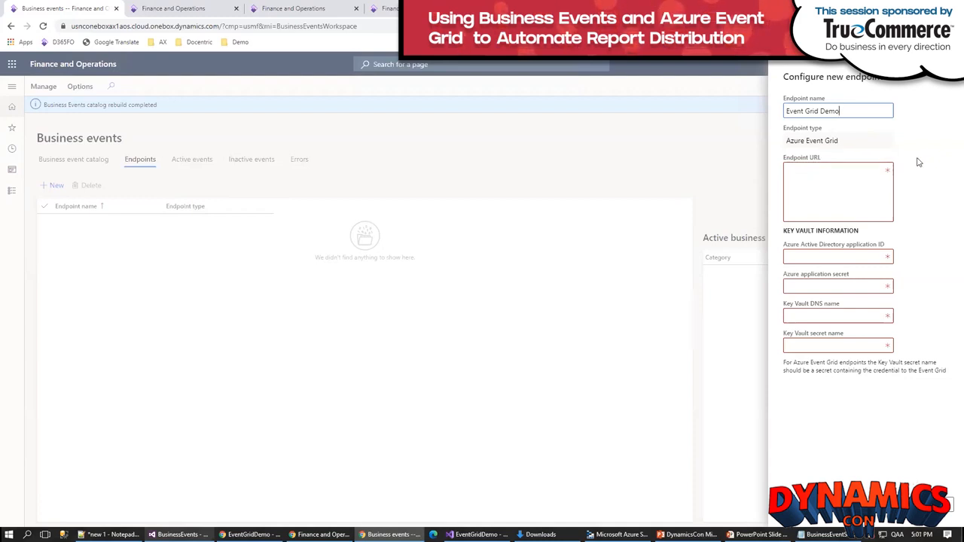
left_click(259, 527)
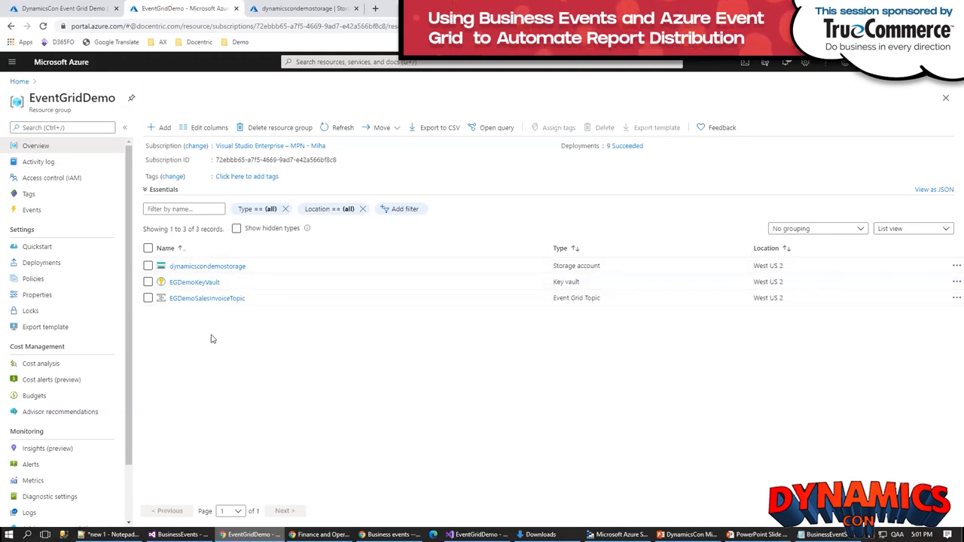
left_click(192, 299)
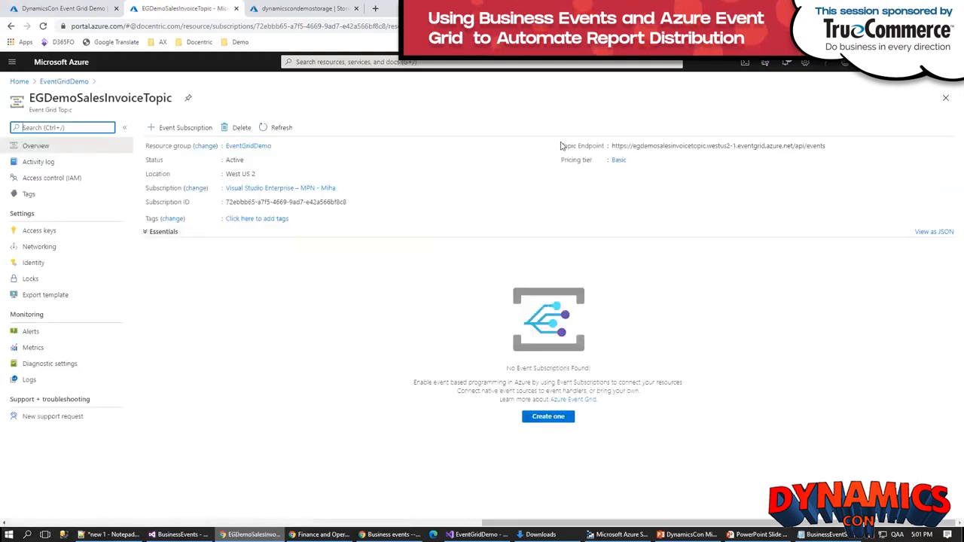
left_click(832, 146)
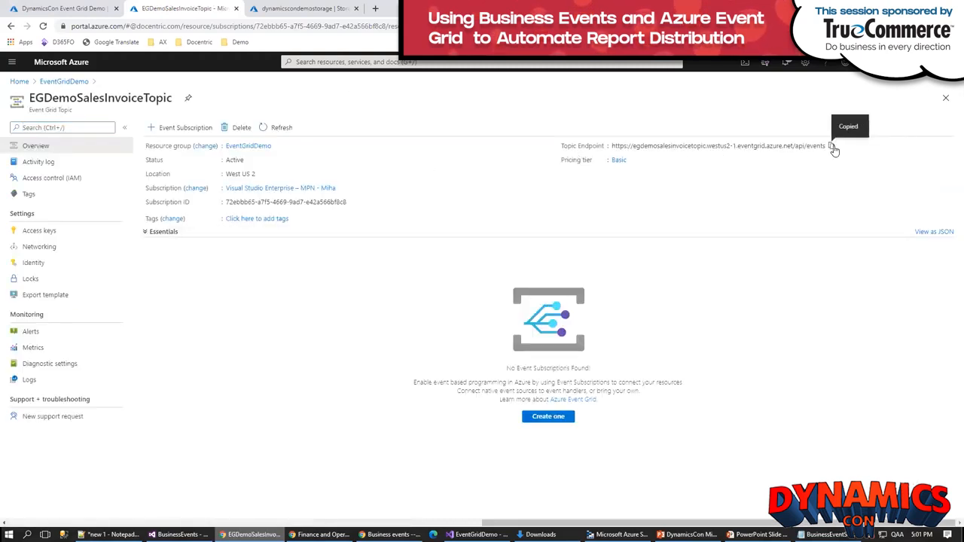
key("alt+Tab")
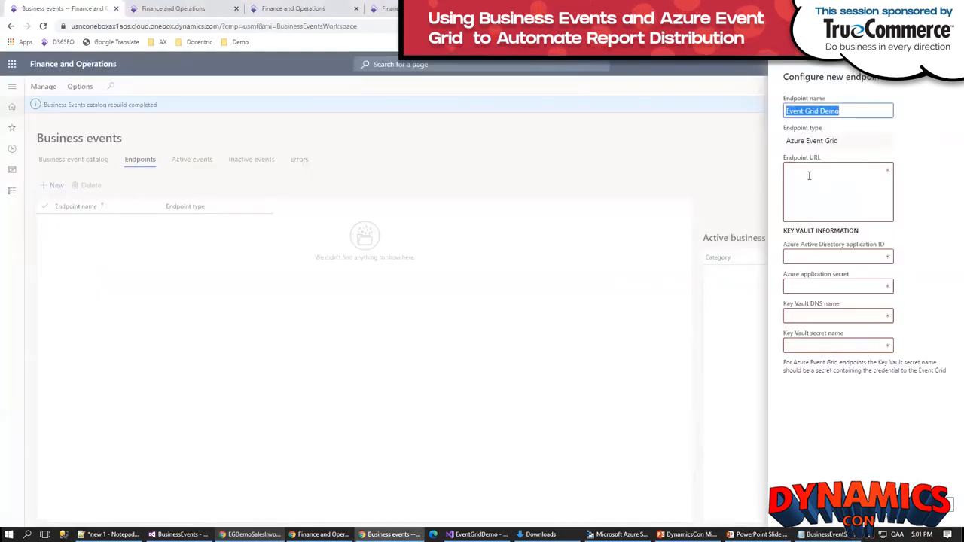
left_click(808, 176)
key("ctrl+v")
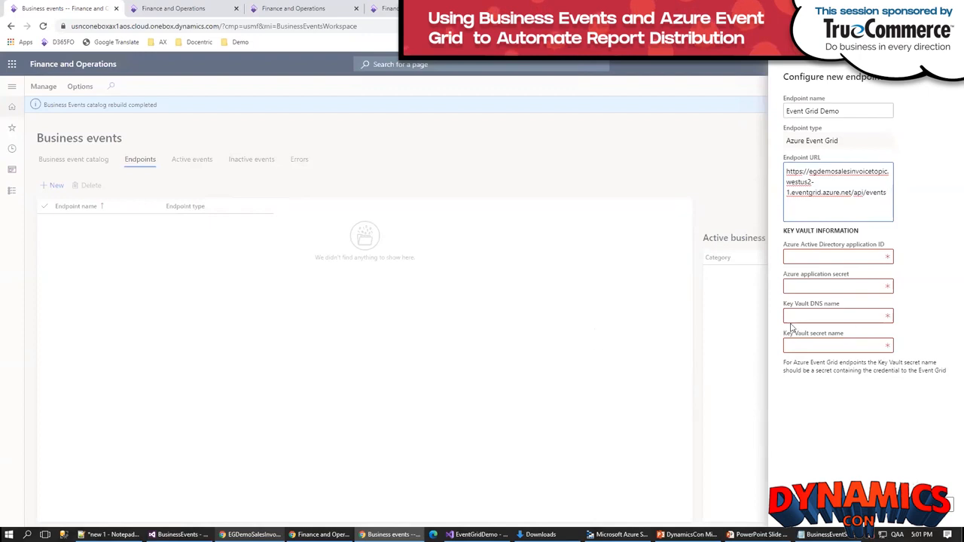
Step: Copy Key 1 from EGDemoSalesInvoiceTopic's access keys in the Azure portal and check the endpoint form's Key Vault fields
key("alt+Tab")
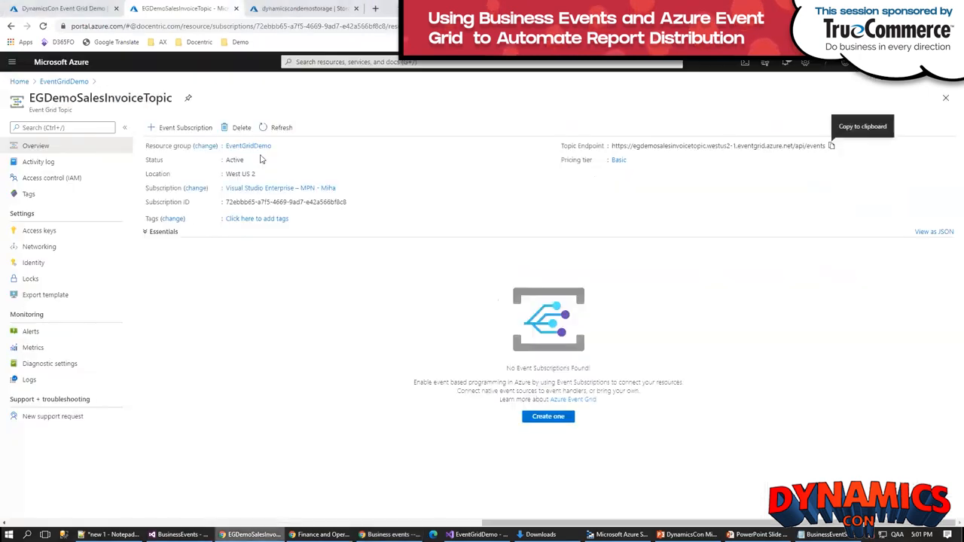
left_click(40, 235)
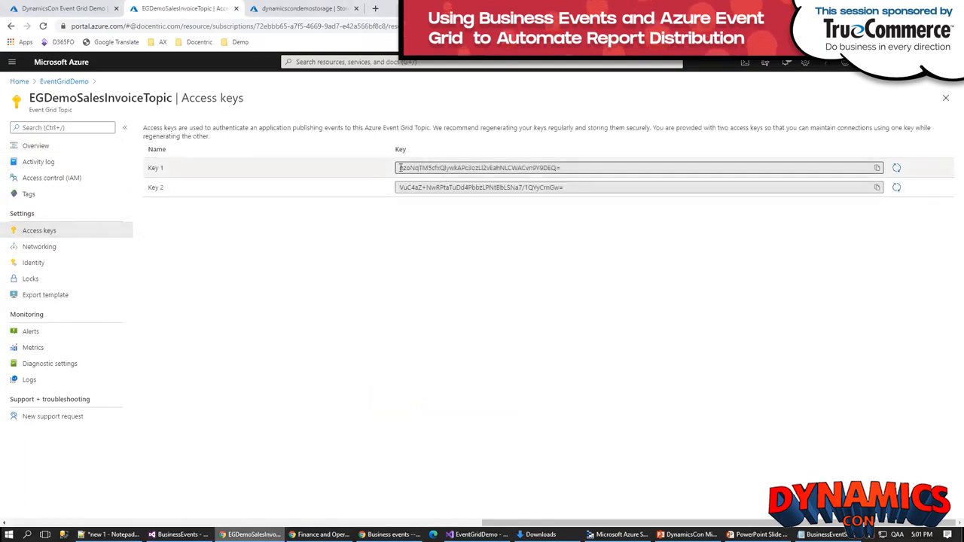
left_click_drag(400, 168, 577, 167)
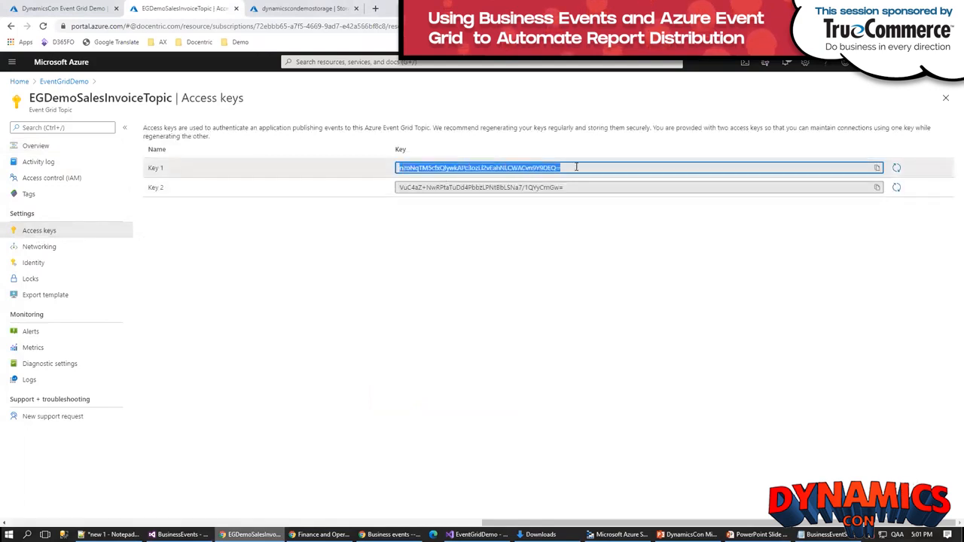
left_click(876, 168)
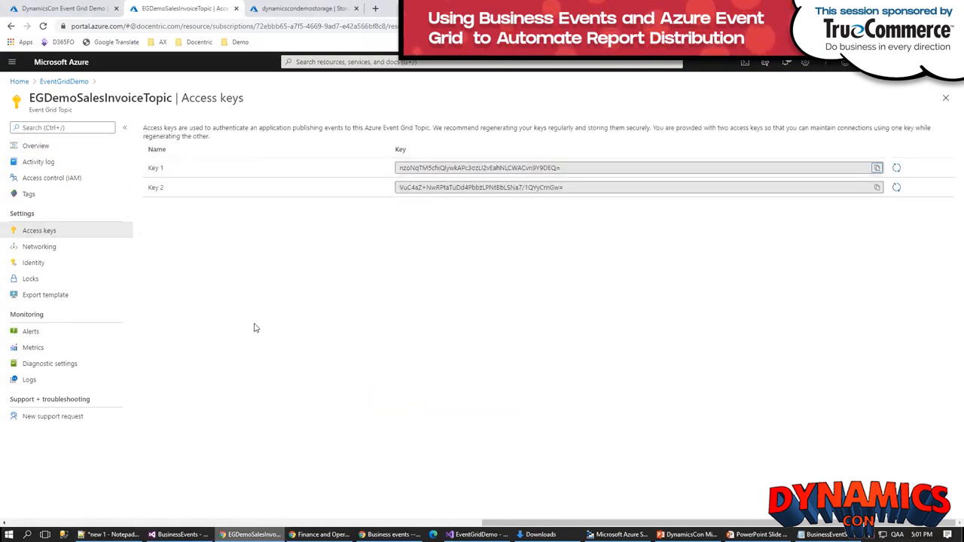
key("alt+Tab")
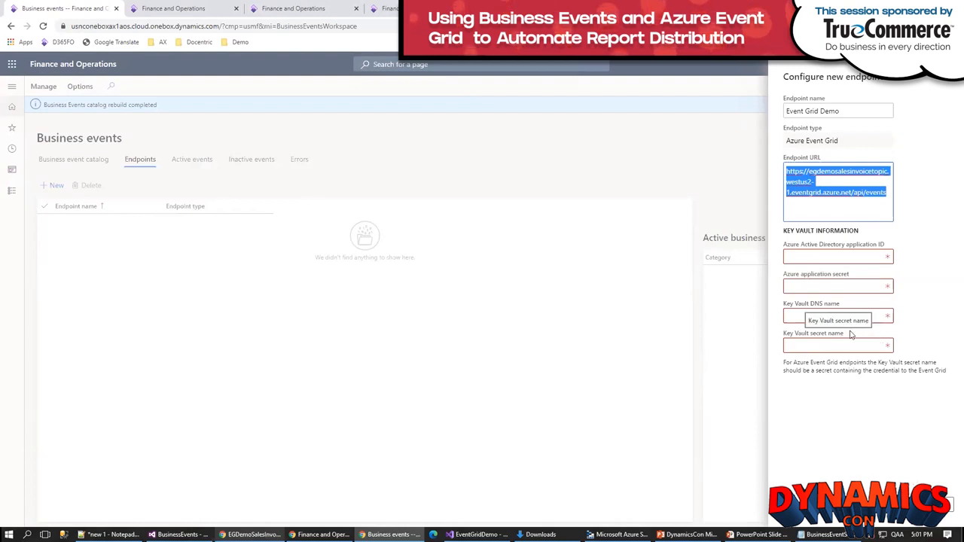
key("alt+Tab")
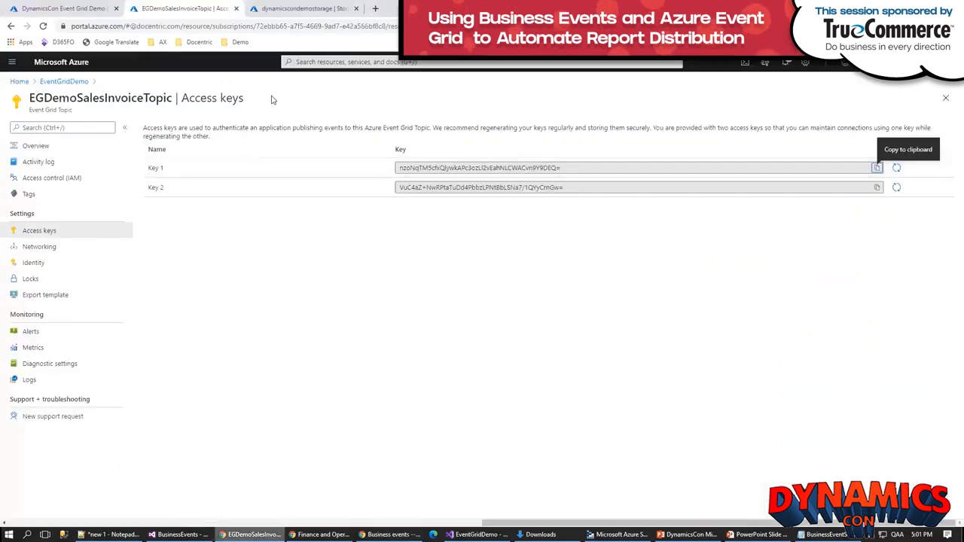
Step: Duplicate the topic's browser tab, go to the EventGridDemo resource group and open EGDemoKeyVault in its own tab
right_click(184, 9)
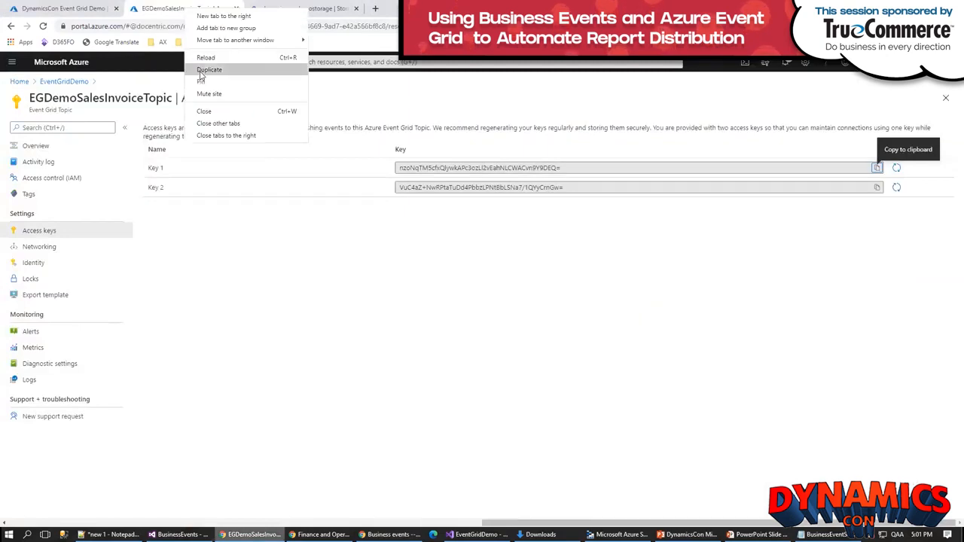
left_click(200, 73)
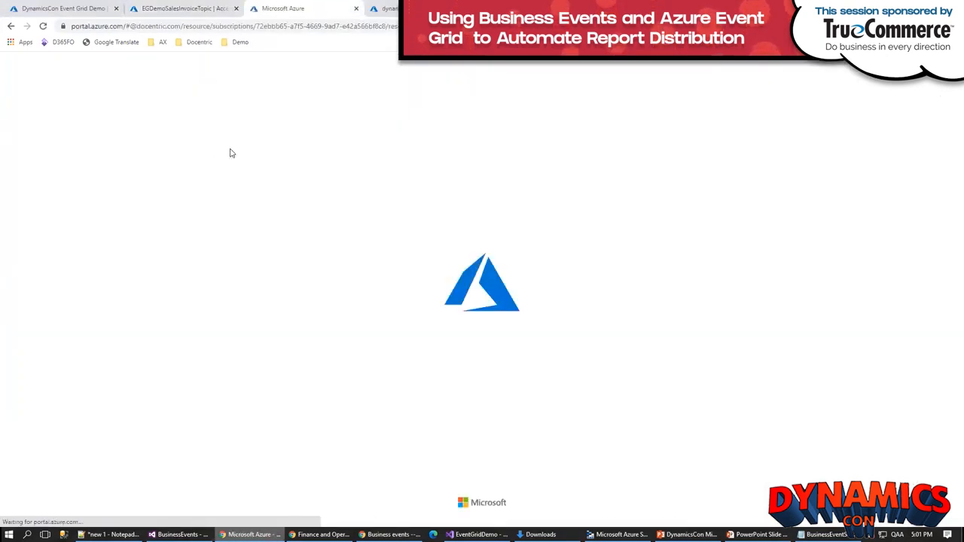
left_click(35, 146)
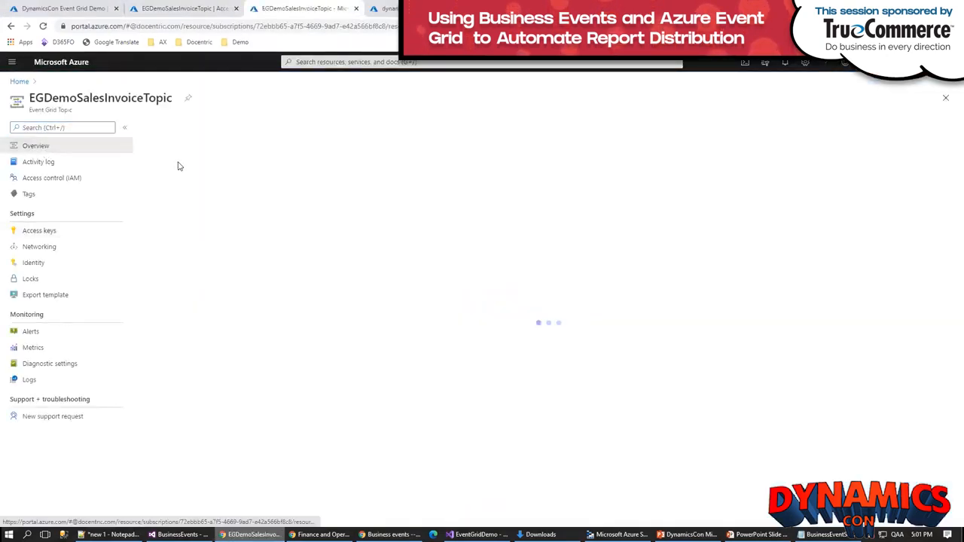
left_click(241, 148)
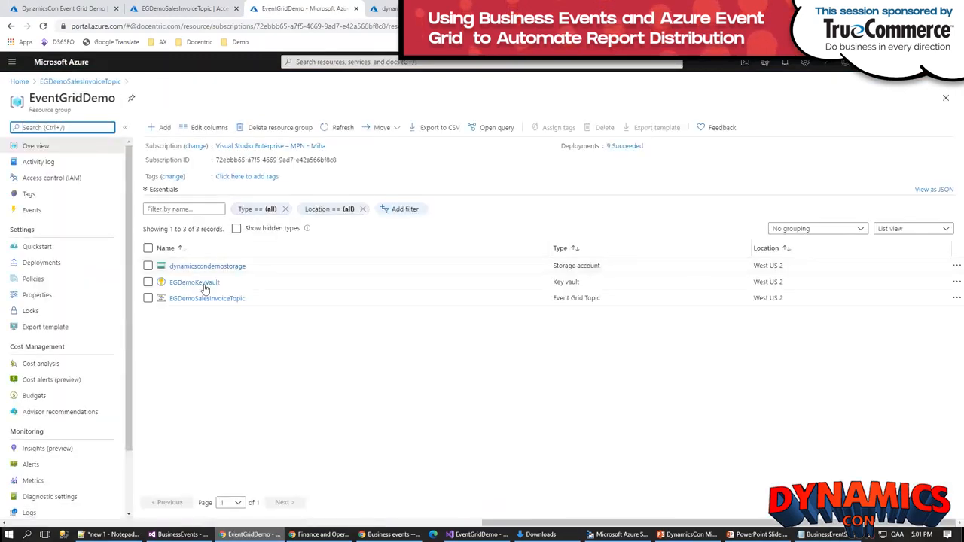
right_click(197, 287)
left_click(218, 290)
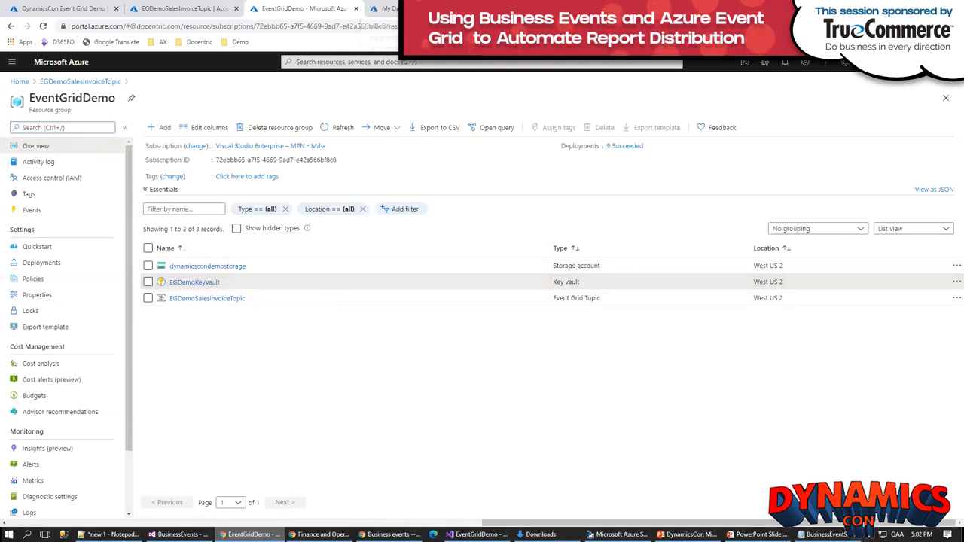
left_click(385, 9)
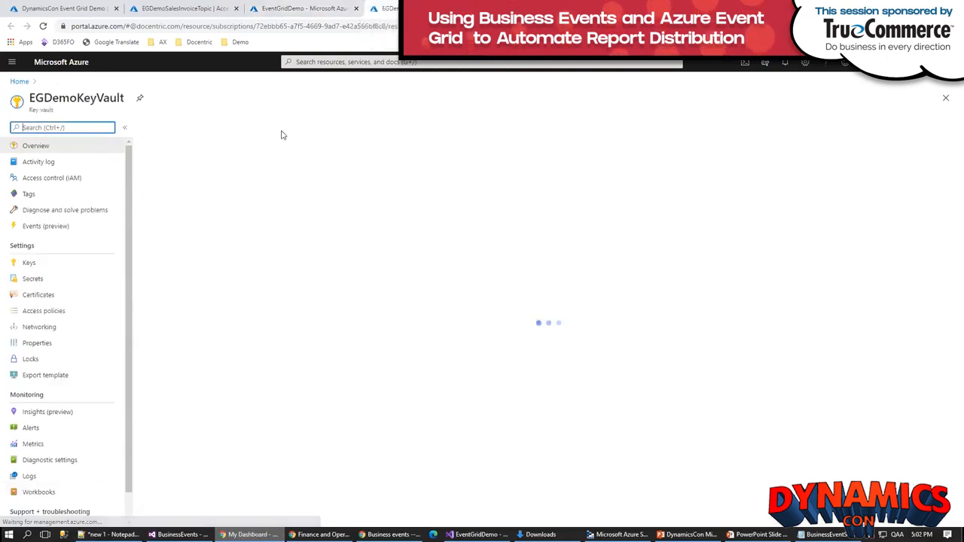
Step: Create a secret named EGDemoAccessKey in EGDemoKeyVault, pasting the copied topic access key as its value
left_click(33, 283)
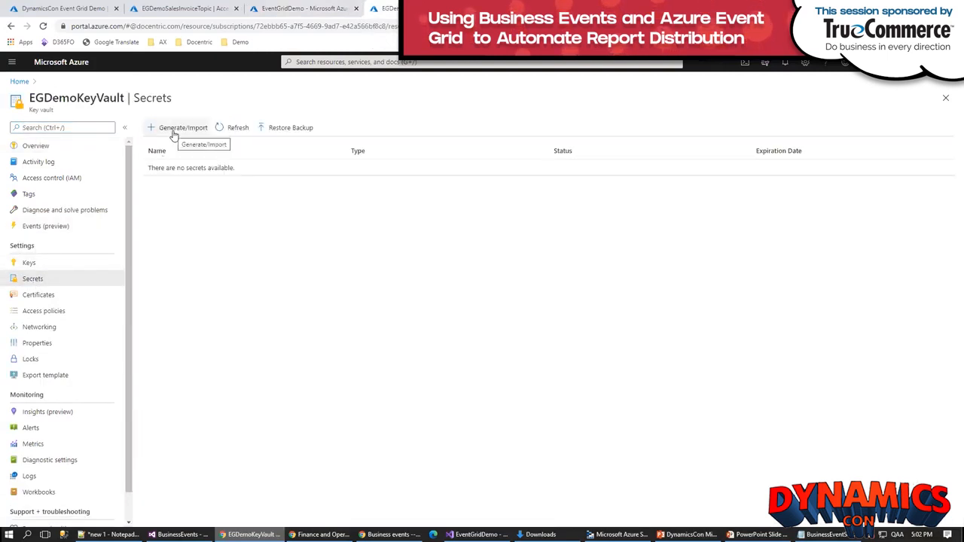
left_click(173, 134)
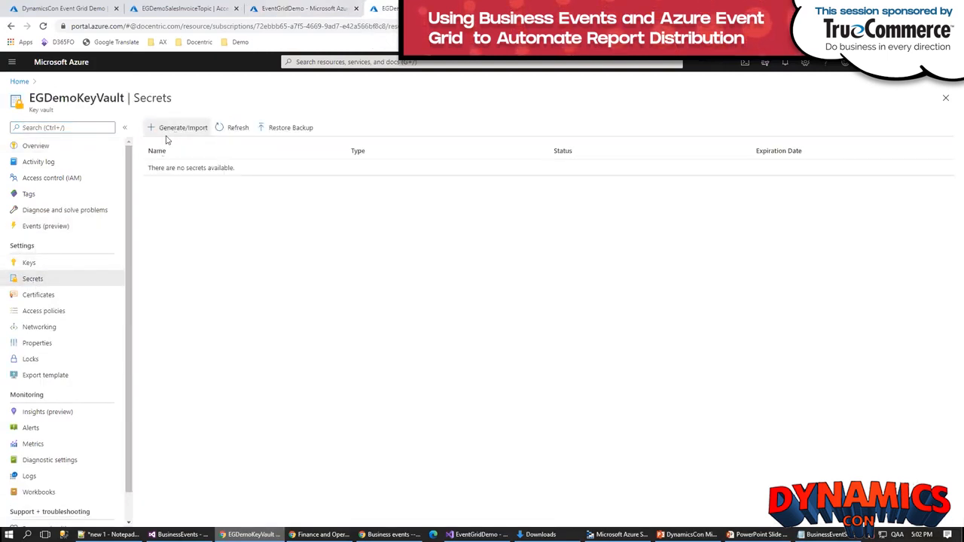
left_click(55, 181)
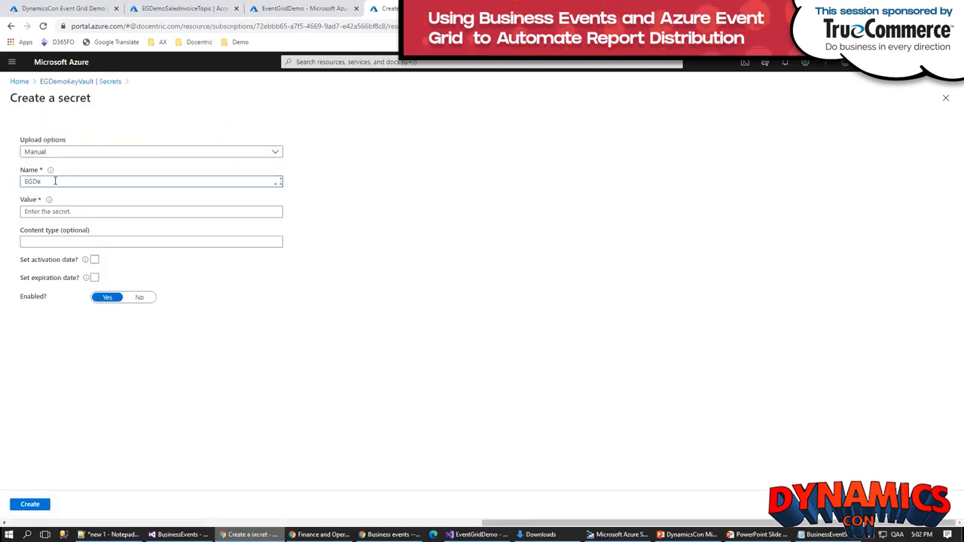
type("EGDemoAccessKey")
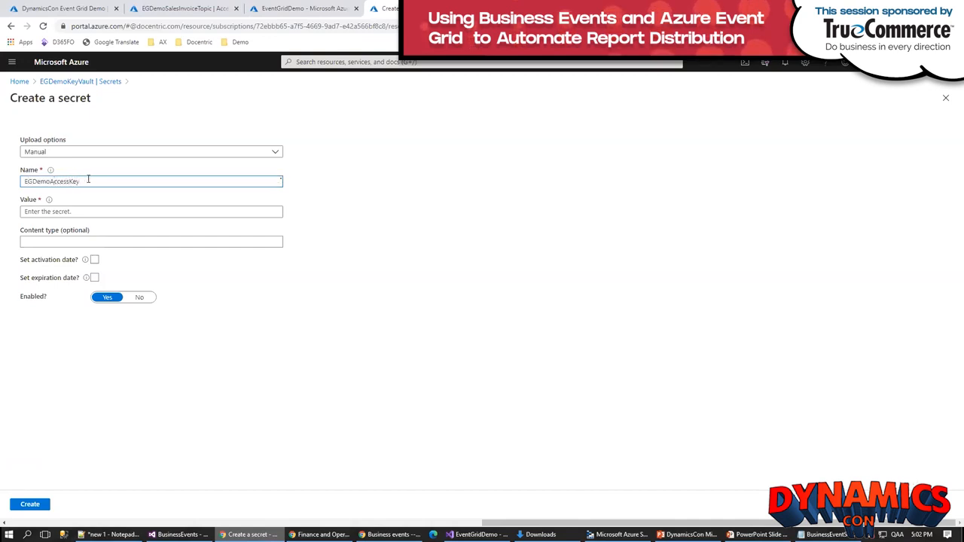
left_click(77, 211)
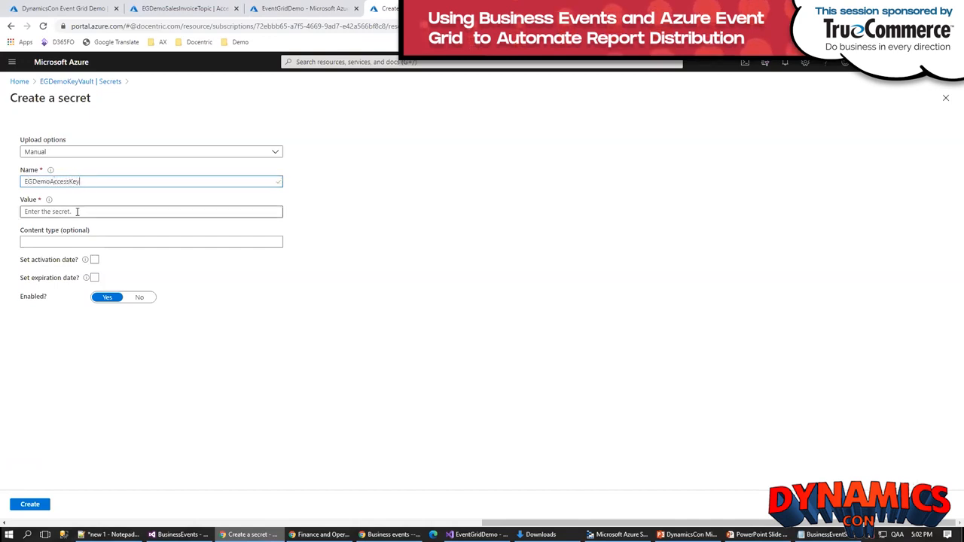
key("ctrl+v")
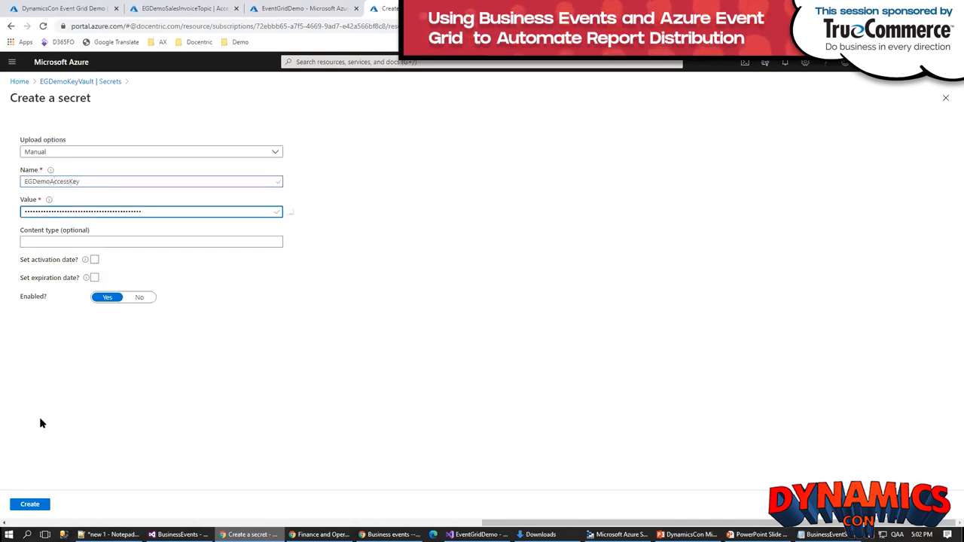
left_click(30, 506)
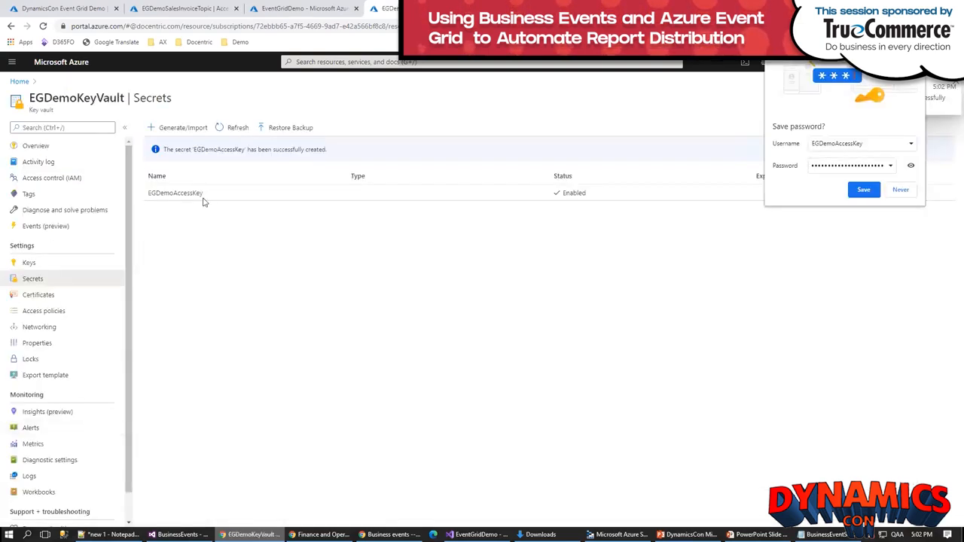
Step: Copy the EGDemoAccessKey secret's name from EGDemoKeyVault and enter it as the endpoint's Key Vault secret name in Finance and Operations
left_click_drag(205, 198, 149, 198)
key("ctrl+c")
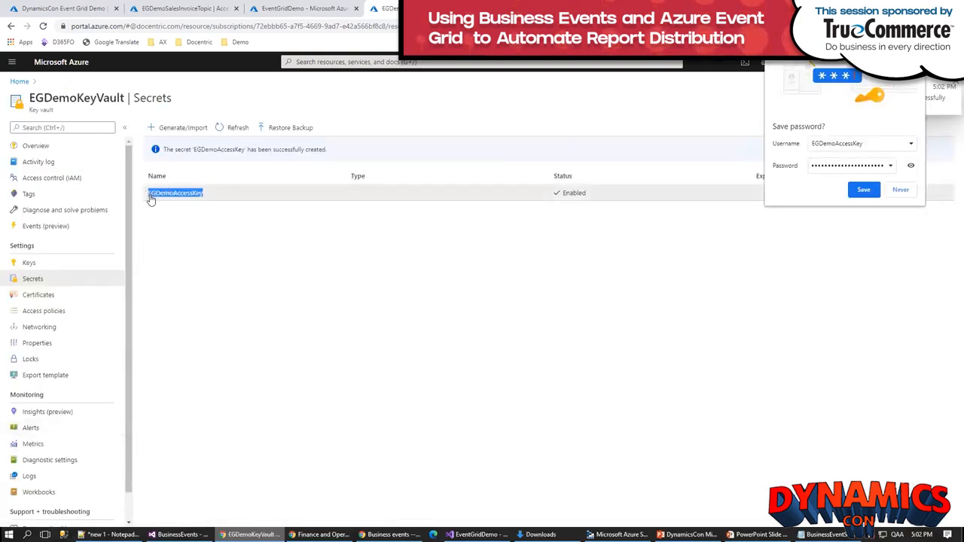
key("alt+Tab")
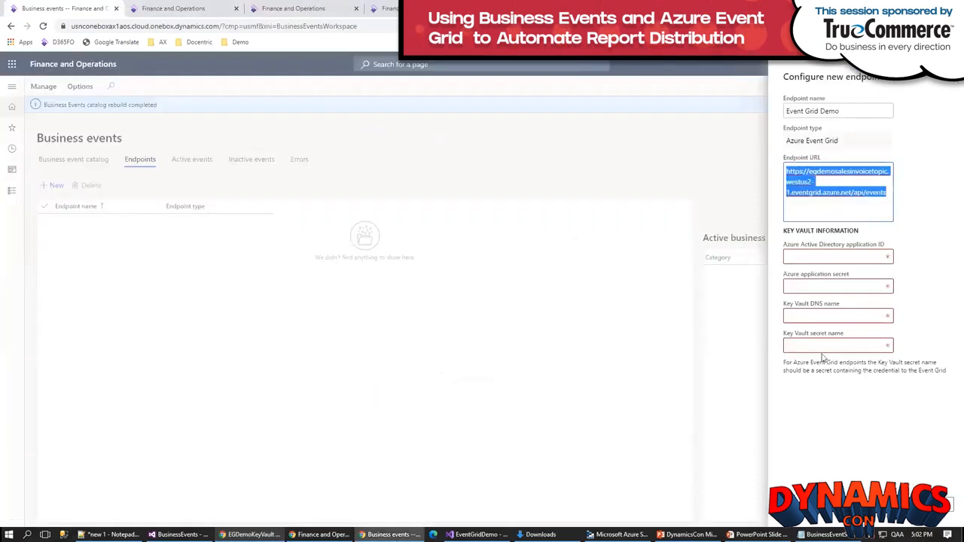
left_click(823, 347)
key("ctrl+v")
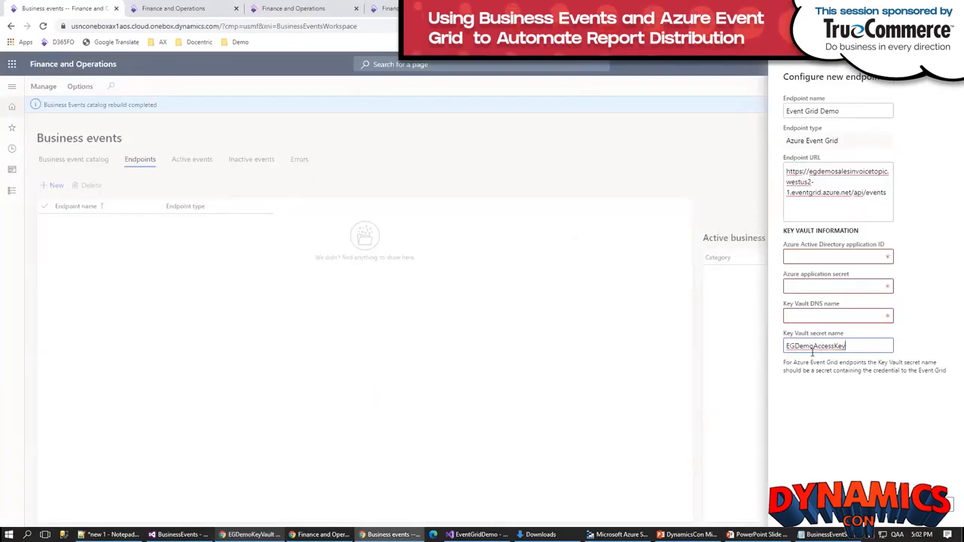
Step: Copy EGDemoKeyVault's DNS name from its overview in the Azure portal and enter it as the endpoint's Key Vault DNS name
key("alt+Tab")
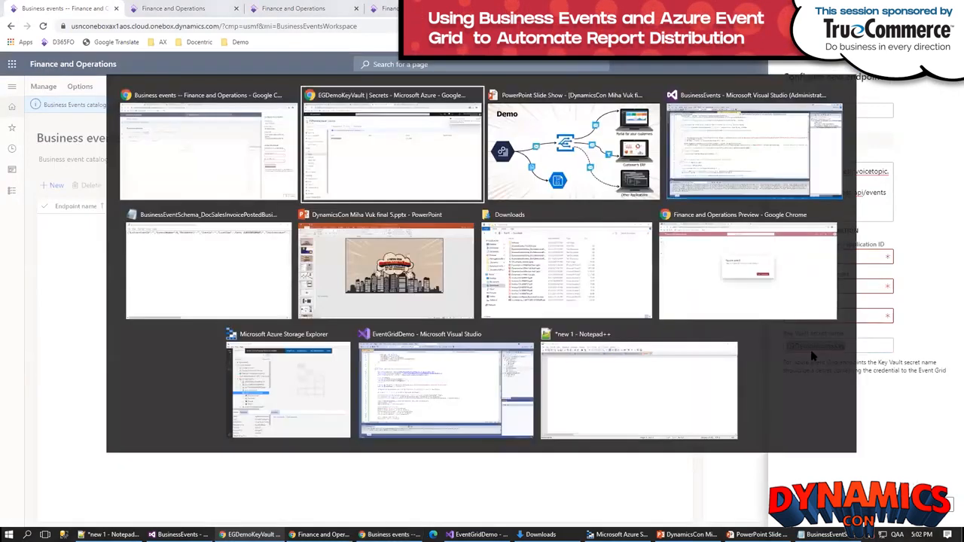
left_click(39, 150)
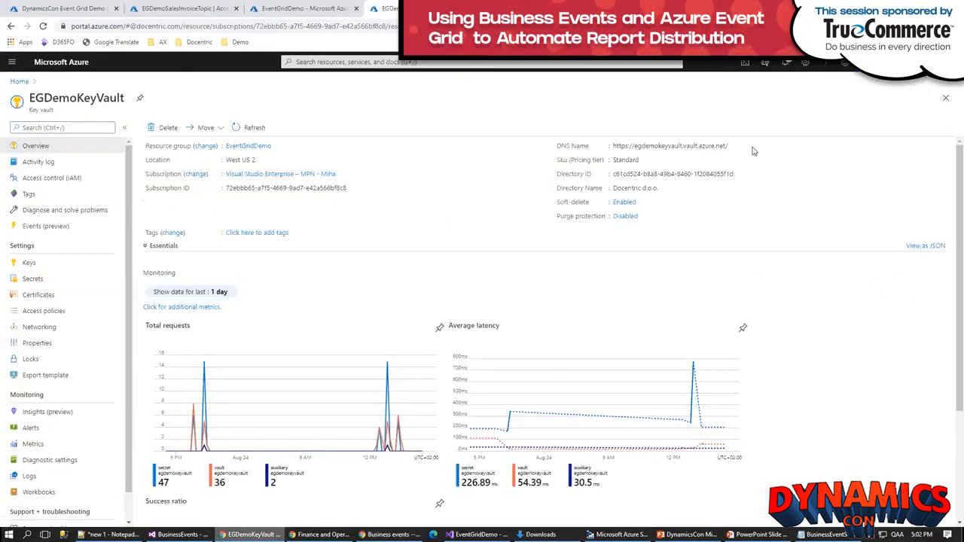
left_click(734, 147)
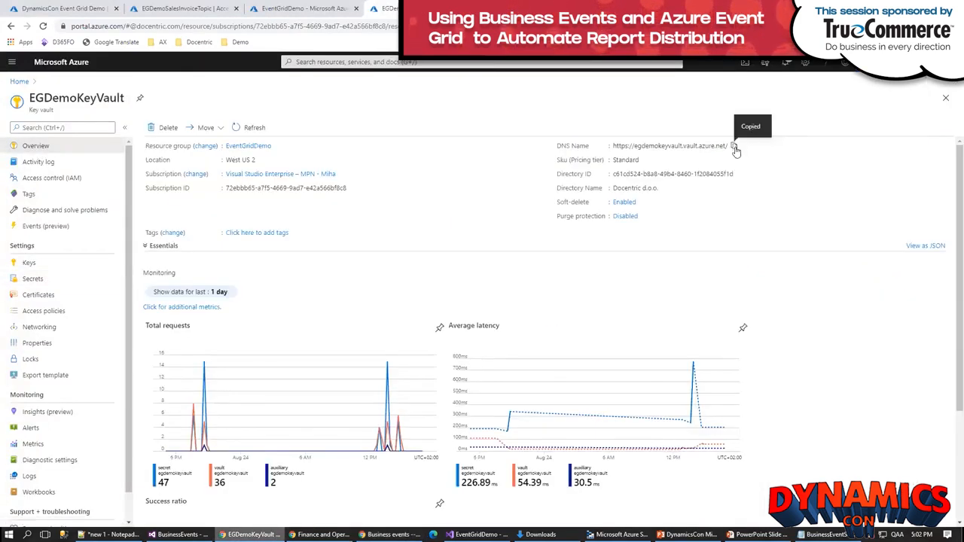
key("alt+Tab")
left_click(817, 316)
key("ctrl+v")
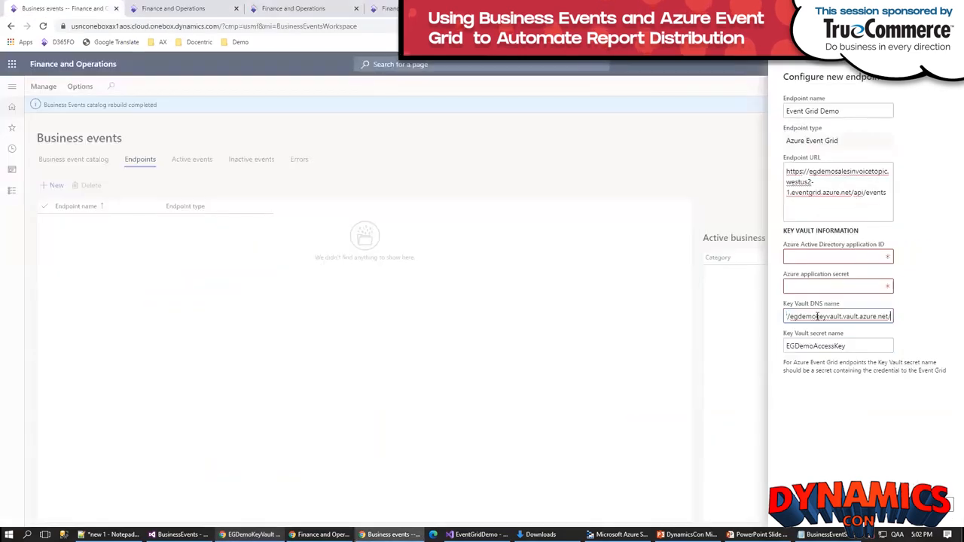
left_click(920, 315)
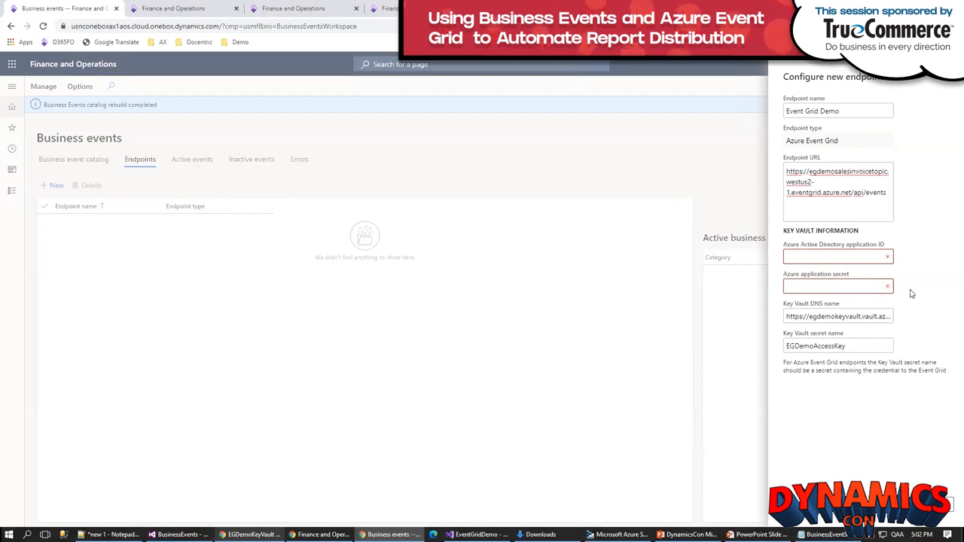
Step: Copy the application (client) ID of the DynamicsCon Event Grid Demo app registration into the endpoint's Azure Active Directory application ID
key("alt+Tab")
left_click(43, 11)
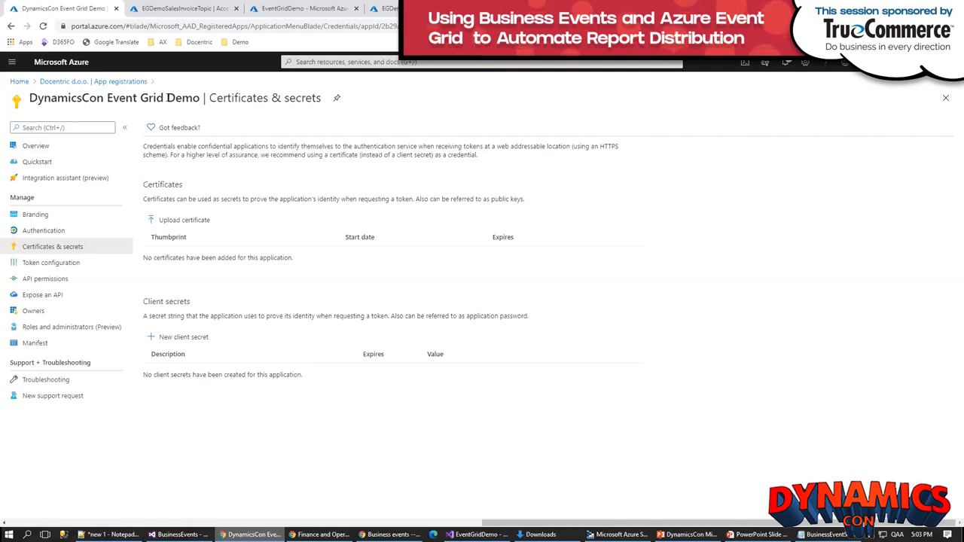
left_click(23, 147)
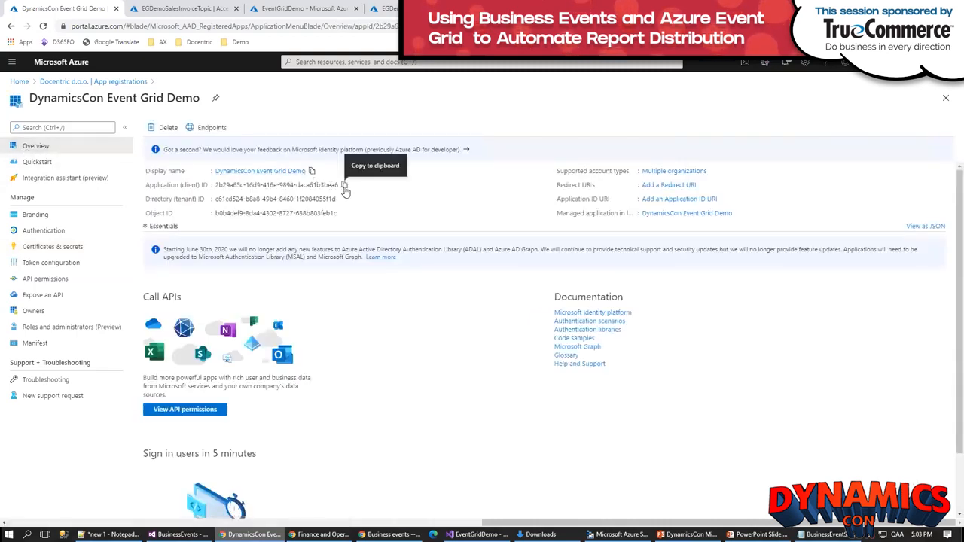
left_click(345, 186)
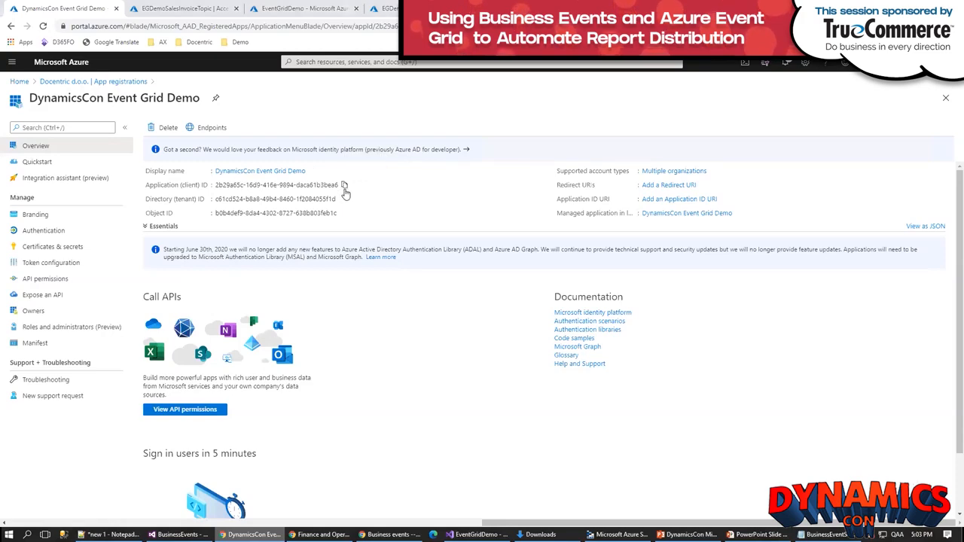
key("alt+Tab")
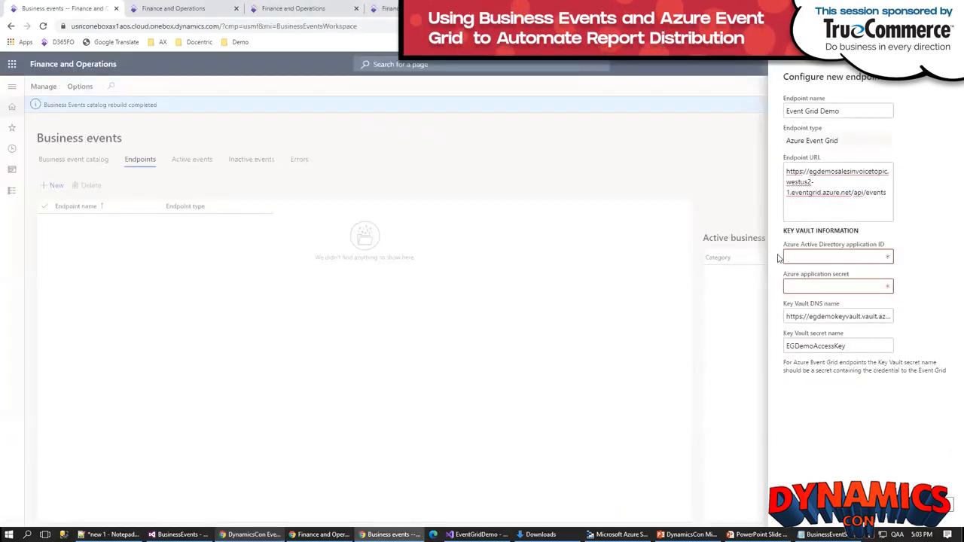
left_click(811, 258)
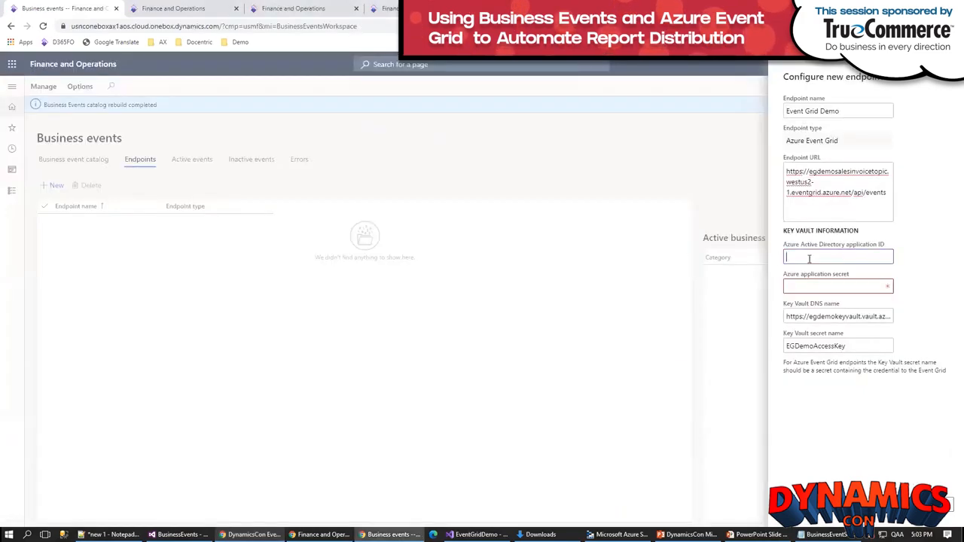
key("ctrl+v")
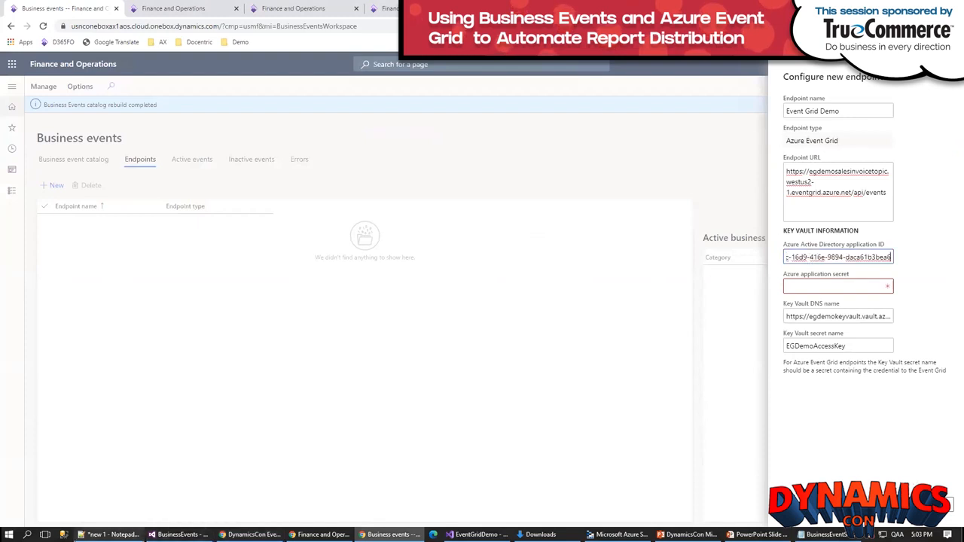
Step: Paste the copied application ID into the empty Notepad++ note
left_click(111, 534)
key("ctrl+v")
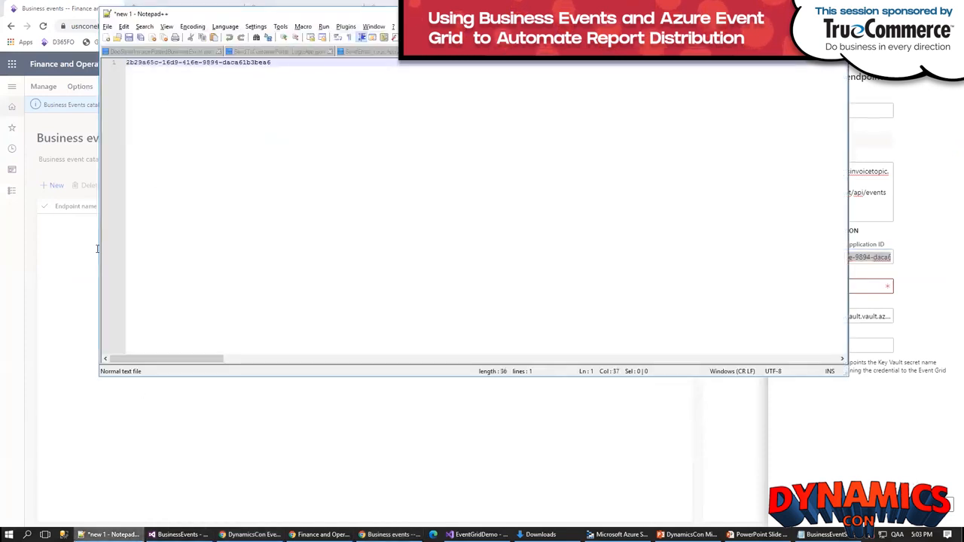
left_click(243, 4)
Step: Add a client secret expiring in 1 year to the DynamicsCon Event Grid Demo app registration, without a description, and copy its value
key("alt+Tab")
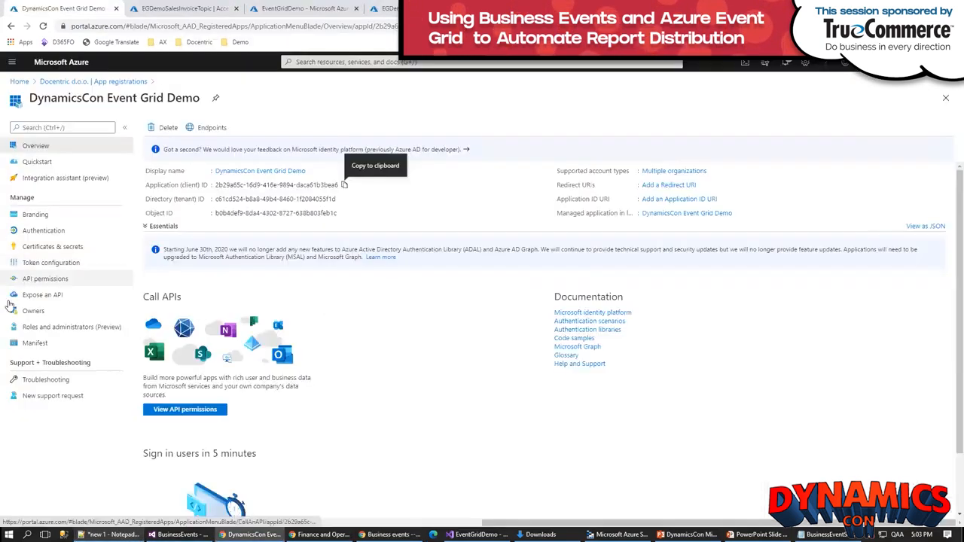
left_click(47, 248)
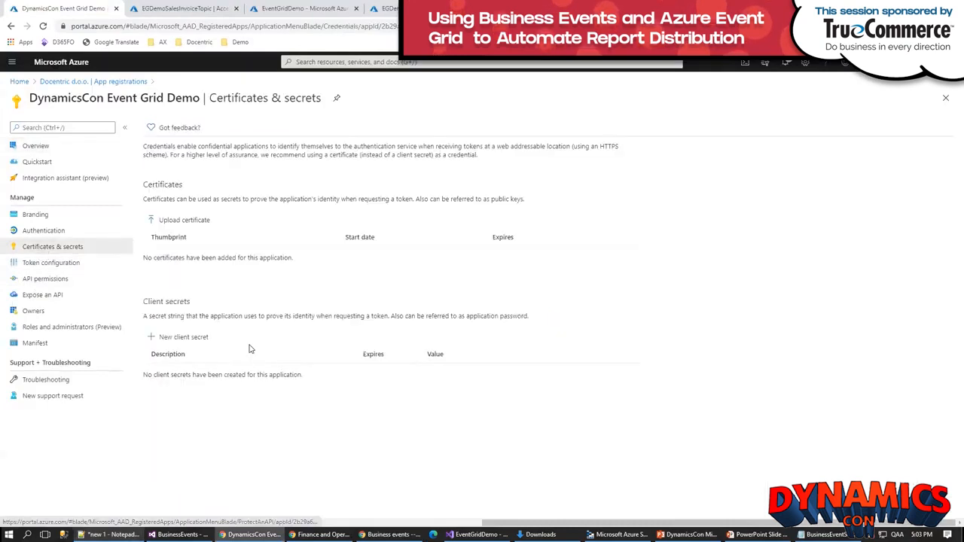
left_click(180, 339)
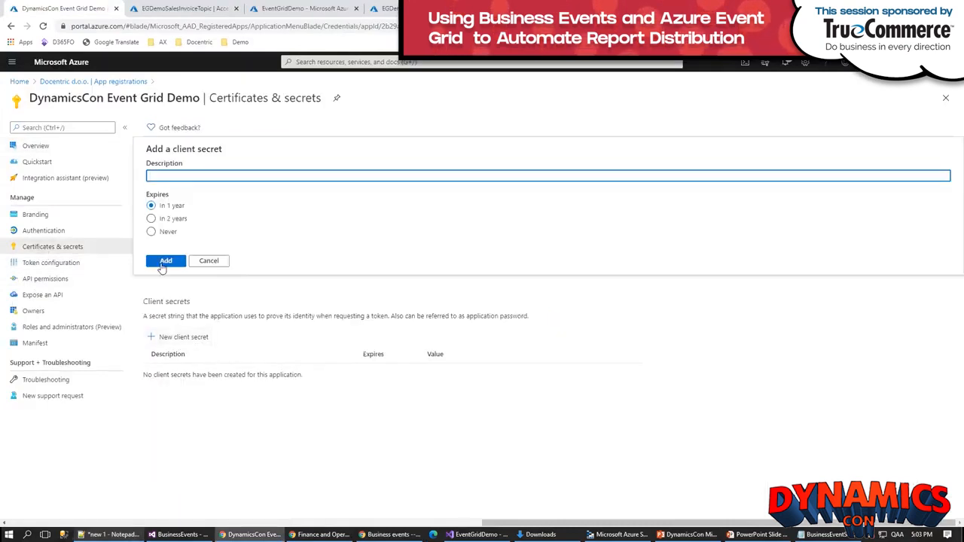
left_click(163, 262)
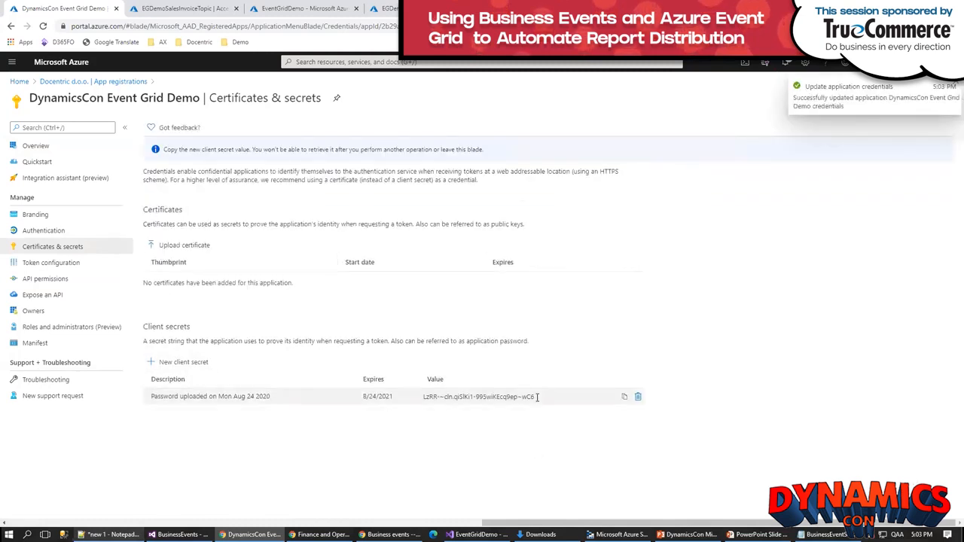
left_click_drag(536, 396, 426, 398)
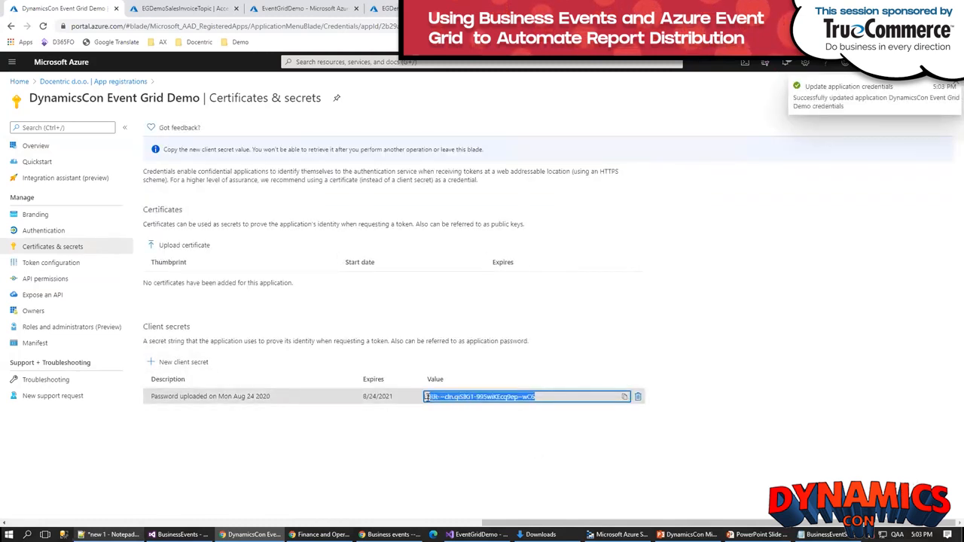
left_click(624, 397)
Step: Paste the copied client secret on a new line below the application ID in the Notepad++ note
key("alt+Tab")
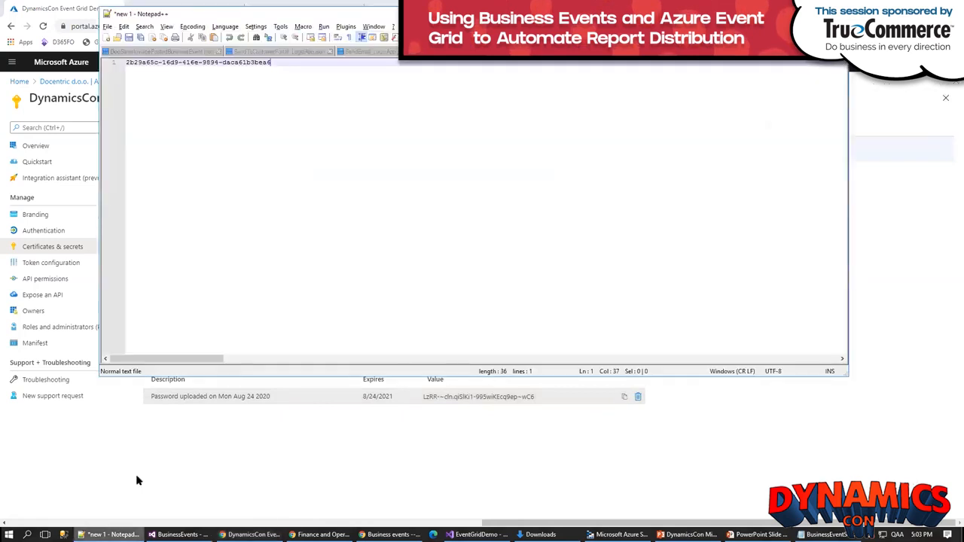
key("Return")
key("ctrl+v")
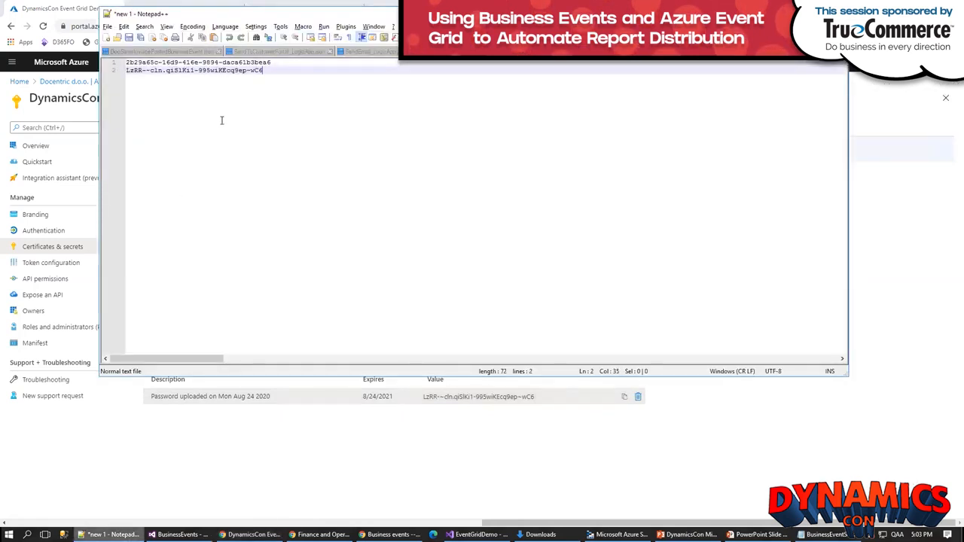
Step: Return to Finance and Operations and paste the client secret as the endpoint's Azure application secret
key("alt+Tab")
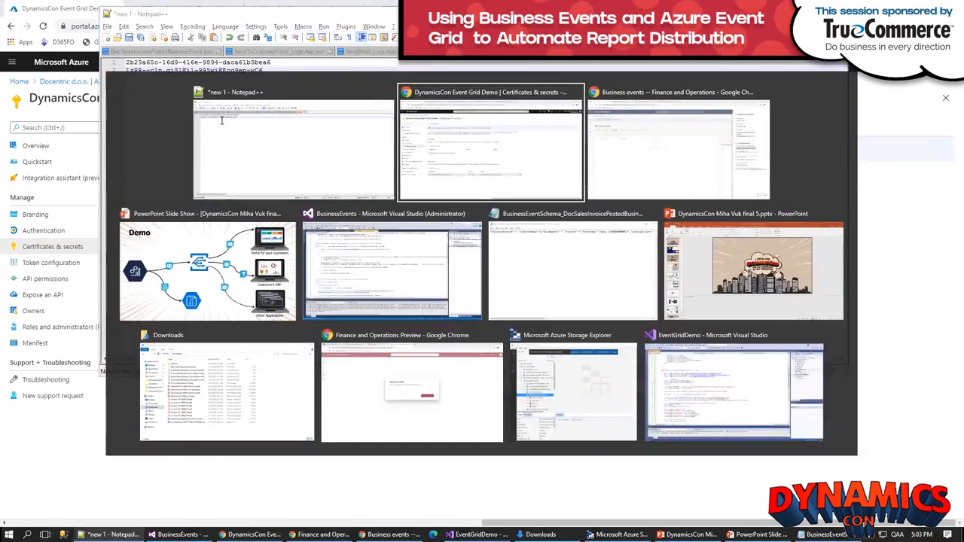
key("alt+Tab")
key("Tab")
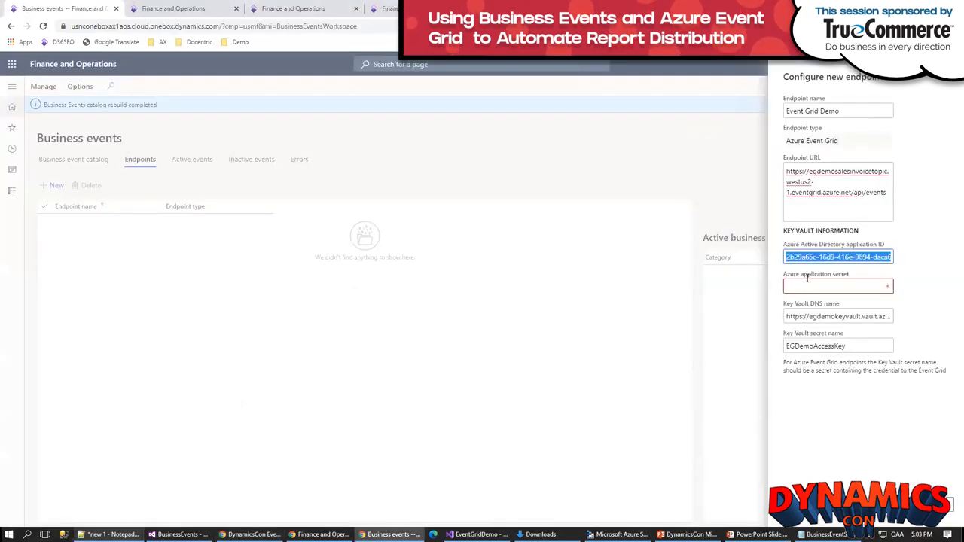
left_click(803, 286)
key("ctrl+v")
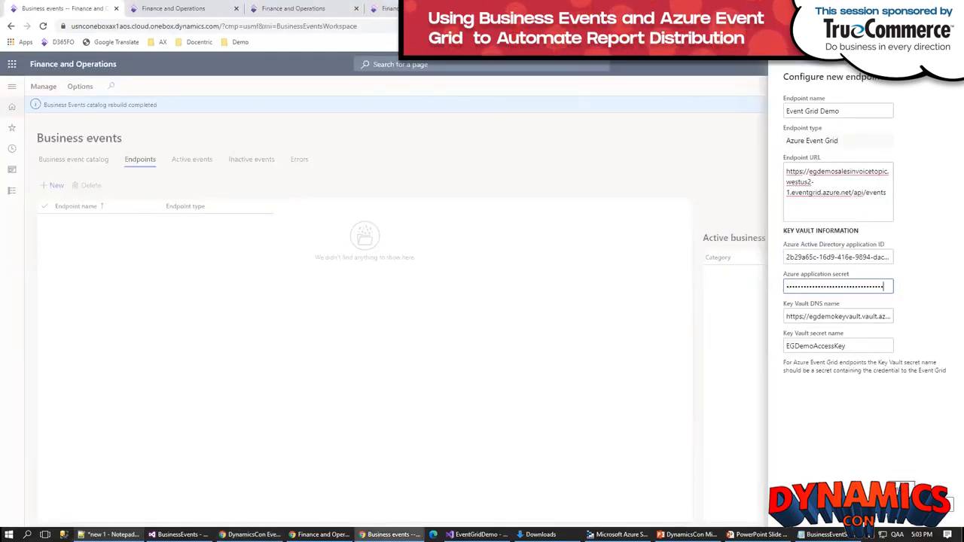
left_click(902, 505)
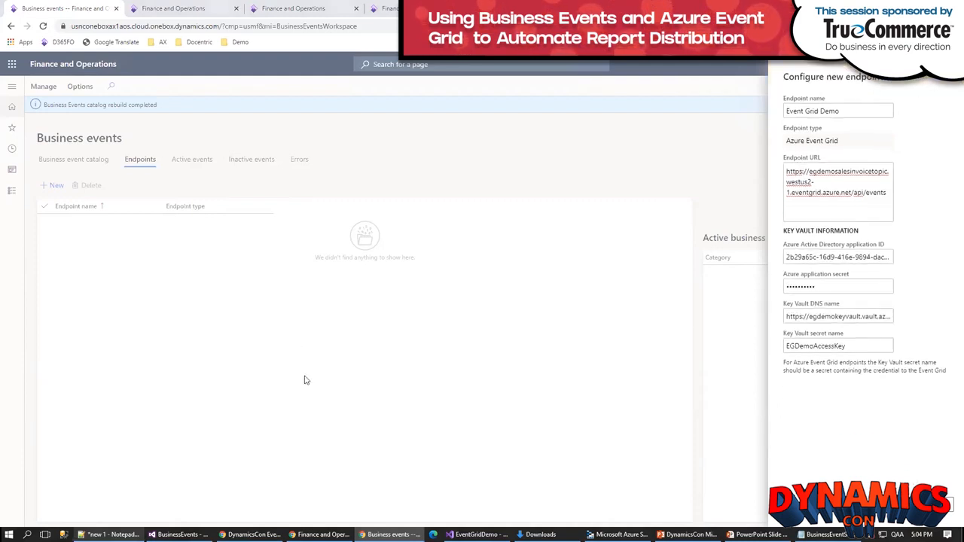
Step: Return to EGDemoKeyVault in the Azure portal and start a new access policy
key("alt+Tab")
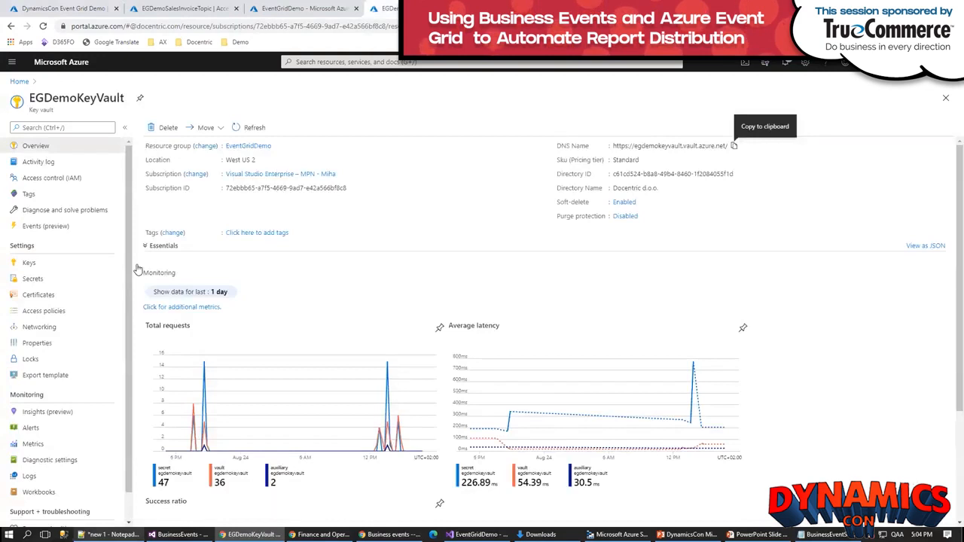
left_click(44, 312)
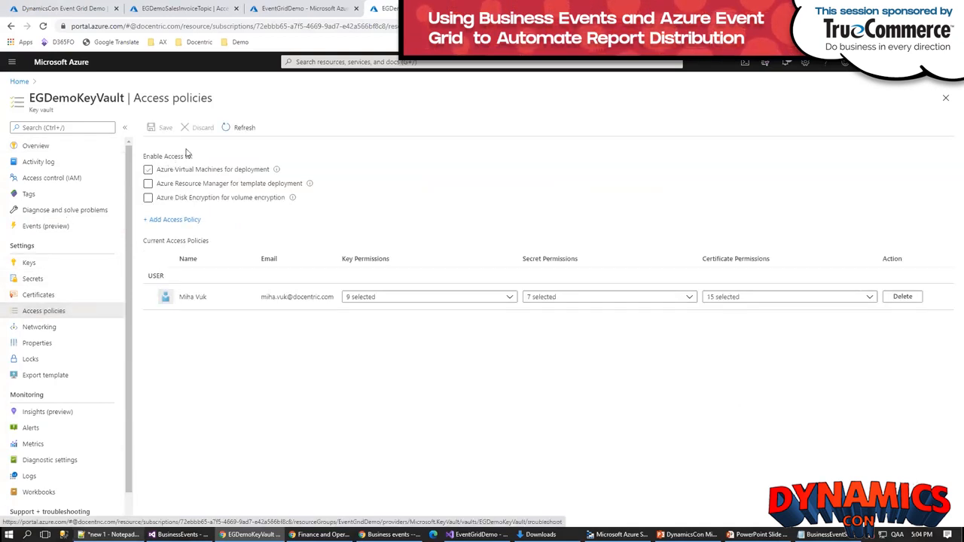
left_click(176, 221)
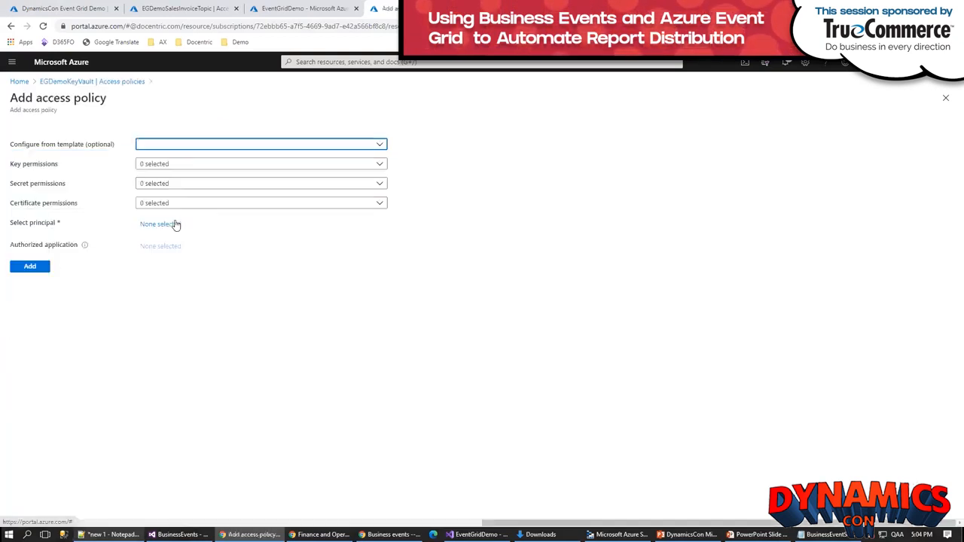
Step: Set the access policy's principal to the DynamicsCon Event Grid Demo app, finding it by the application ID saved in Notepad++
key("alt+Tab")
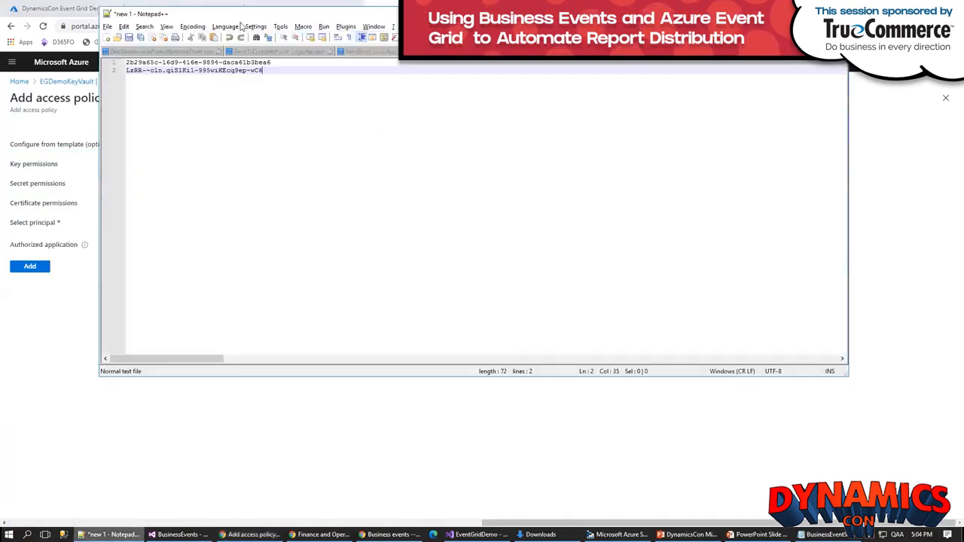
left_click(118, 63)
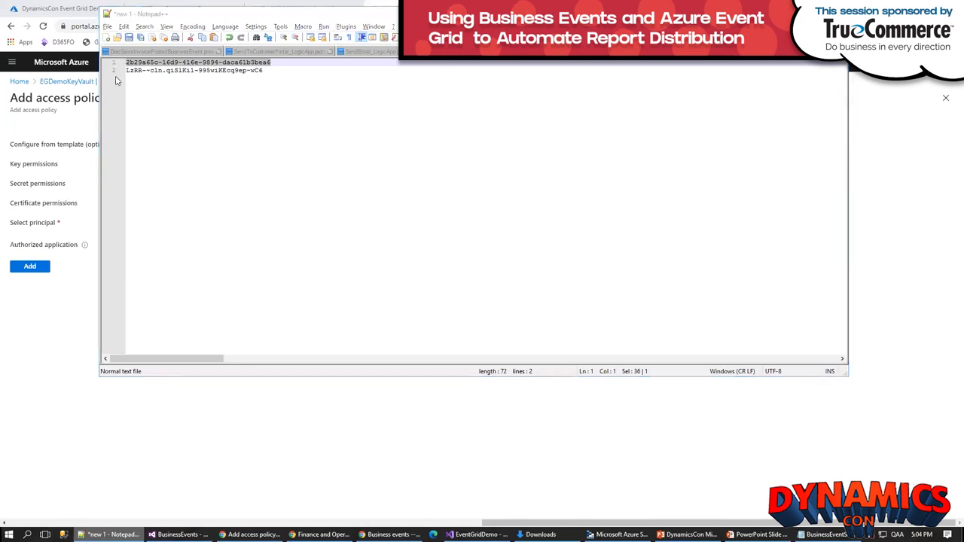
key("alt+Tab")
left_click(160, 146)
left_click(66, 248)
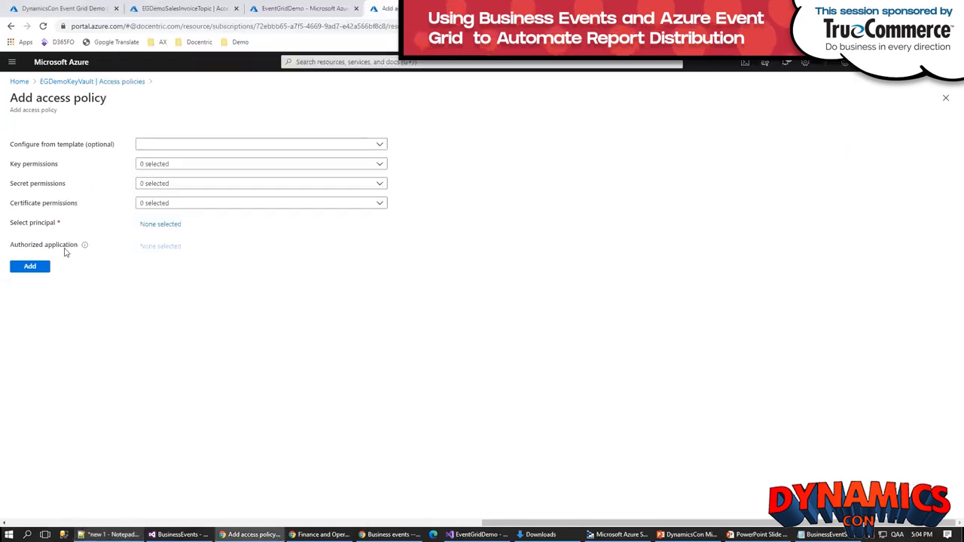
left_click(166, 226)
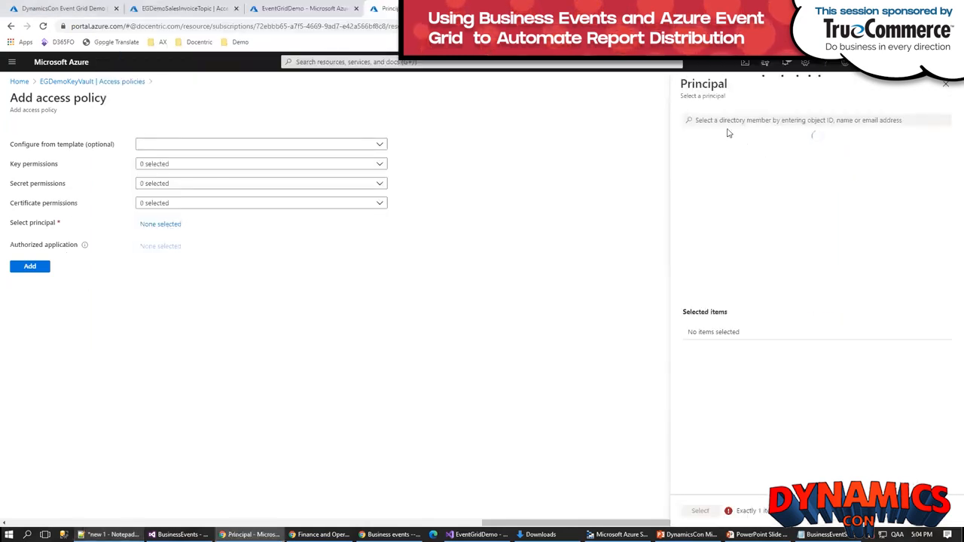
left_click(727, 119)
key("ctrl+v")
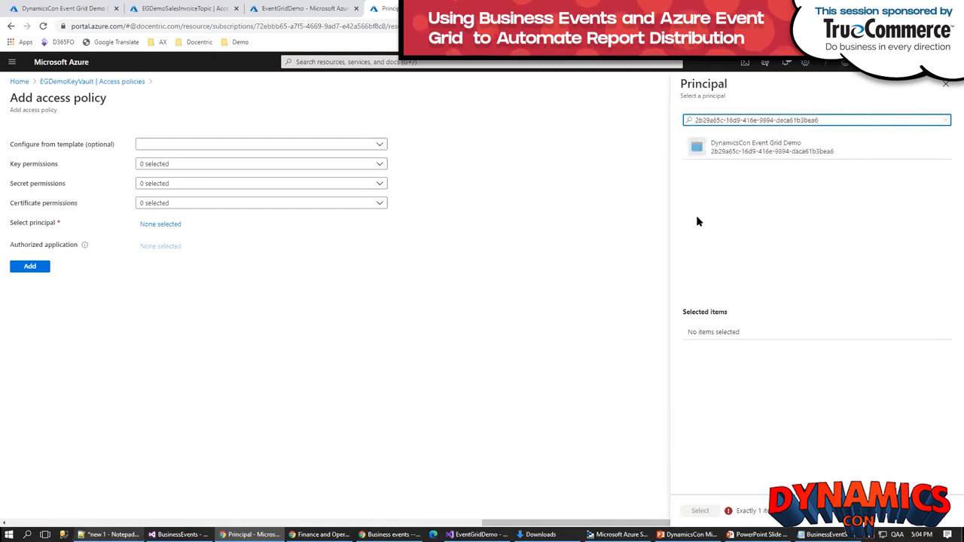
left_click(723, 150)
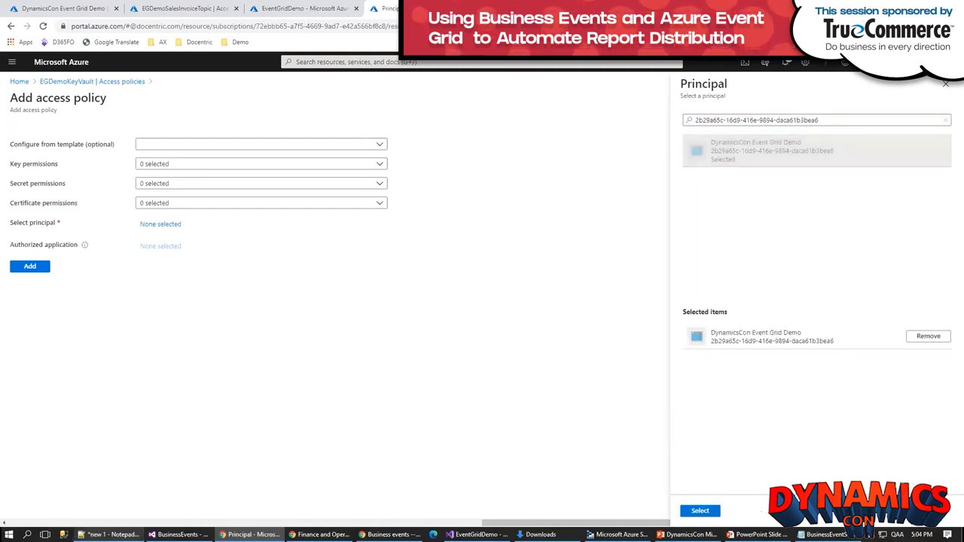
left_click(701, 512)
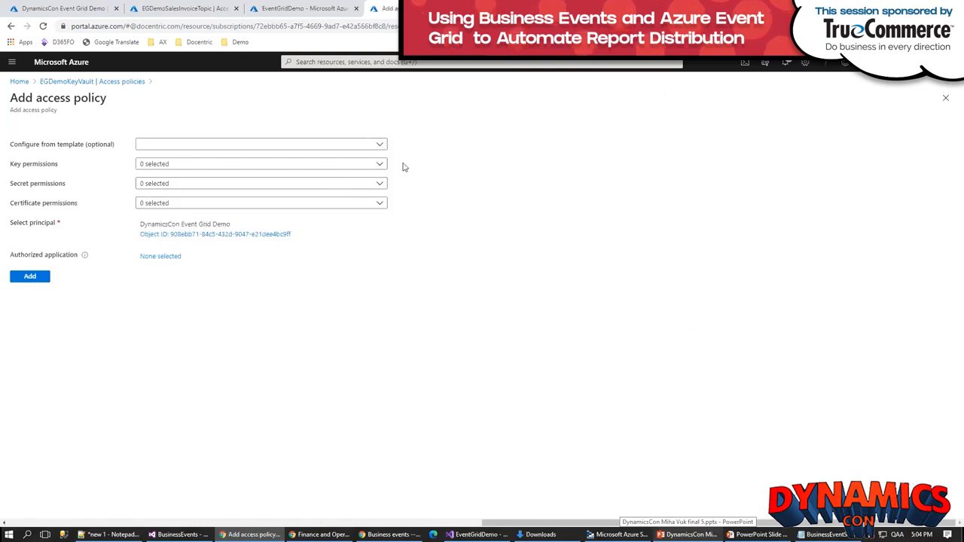
Step: Grant the principal the Get and List secret permissions, add the access policy, and save the changes to EGDemoKeyVault
left_click(380, 185)
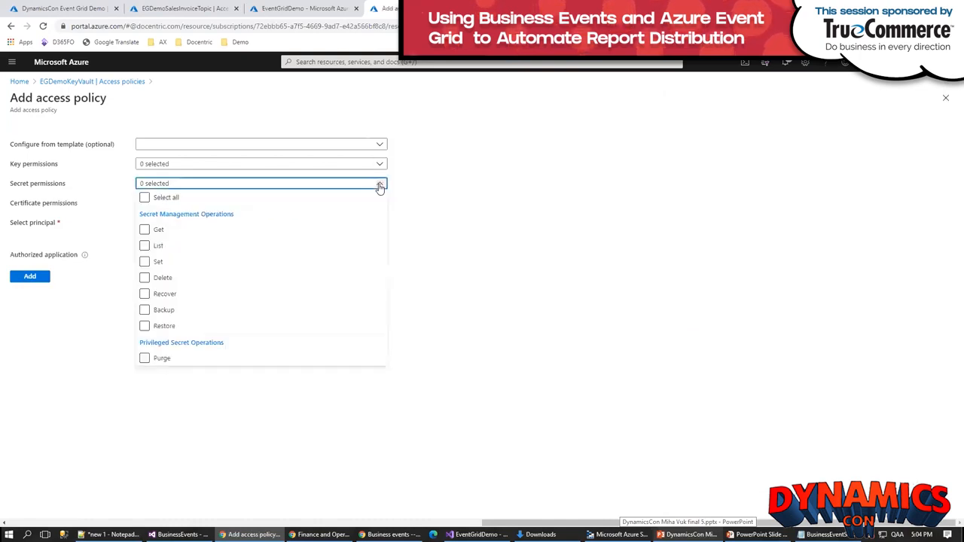
left_click(144, 230)
left_click(144, 247)
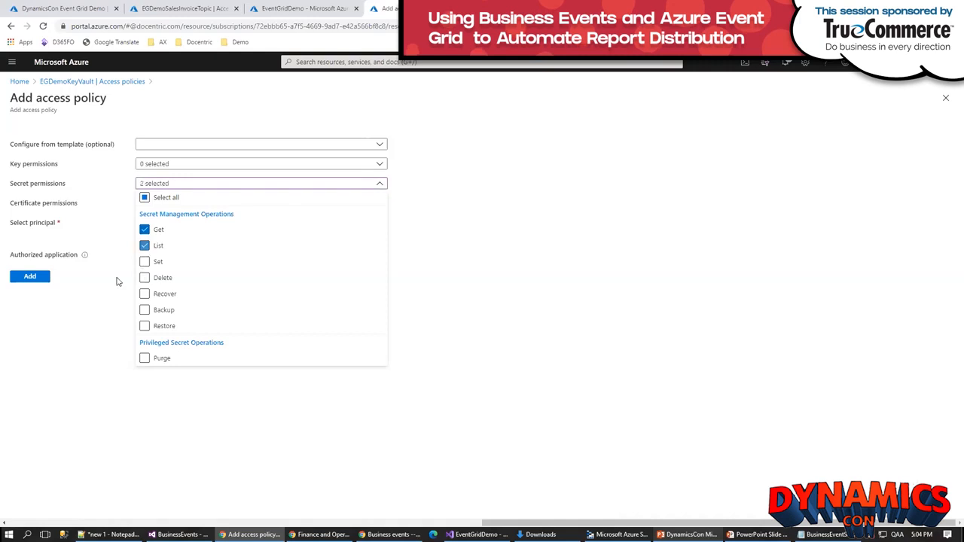
left_click(30, 276)
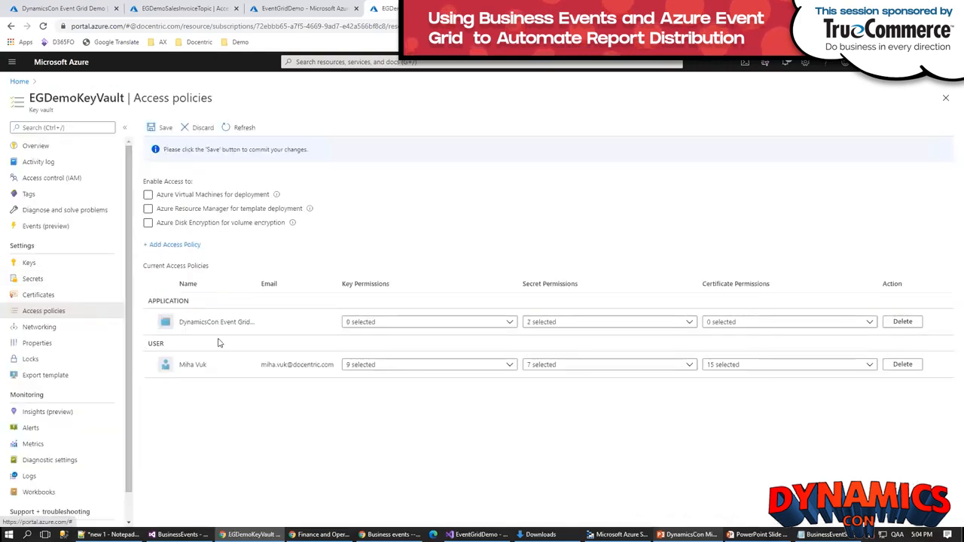
left_click(155, 129)
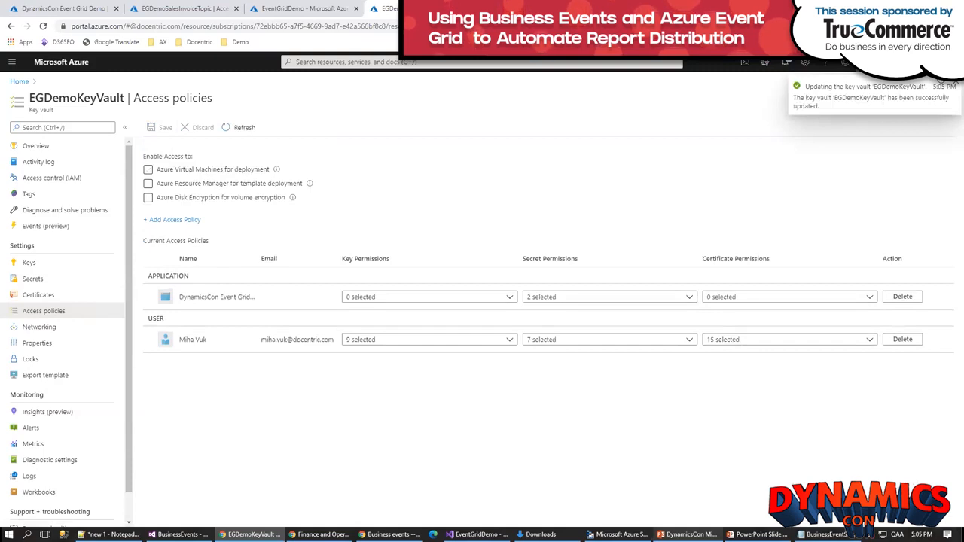
left_click(951, 86)
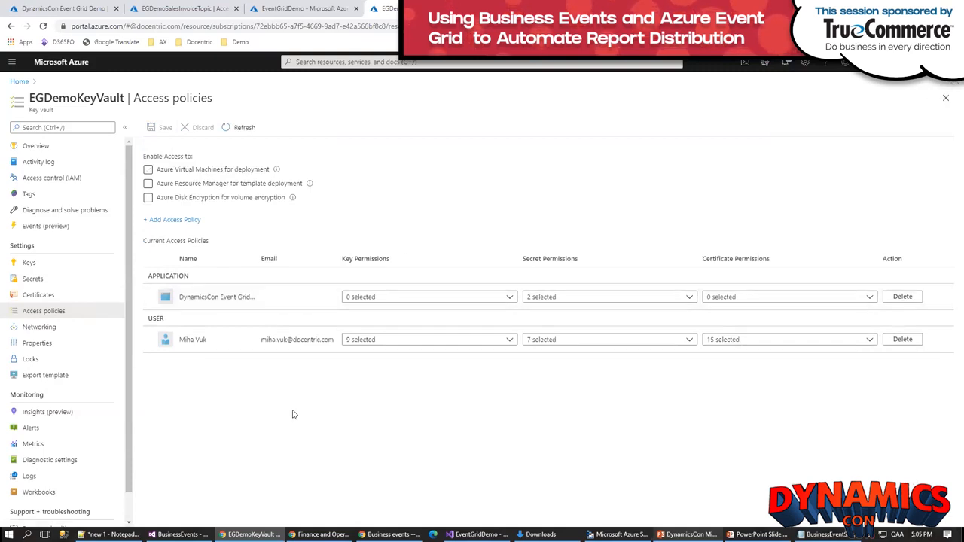
Step: Return to Finance and Operations and start activating the DocSalesInvoicePostedBusinessEvent event from the business event catalog
key("alt+Tab")
key("alt+Tab")
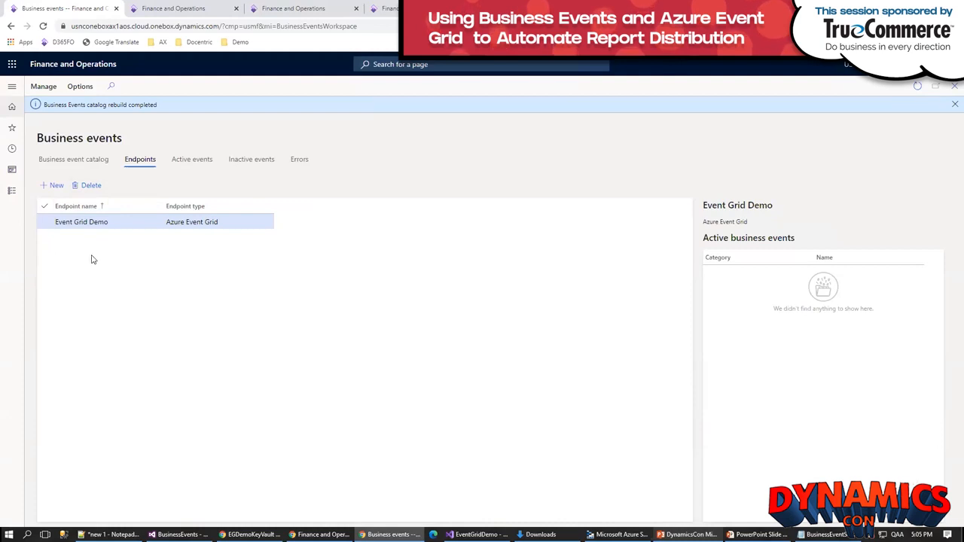
left_click(65, 160)
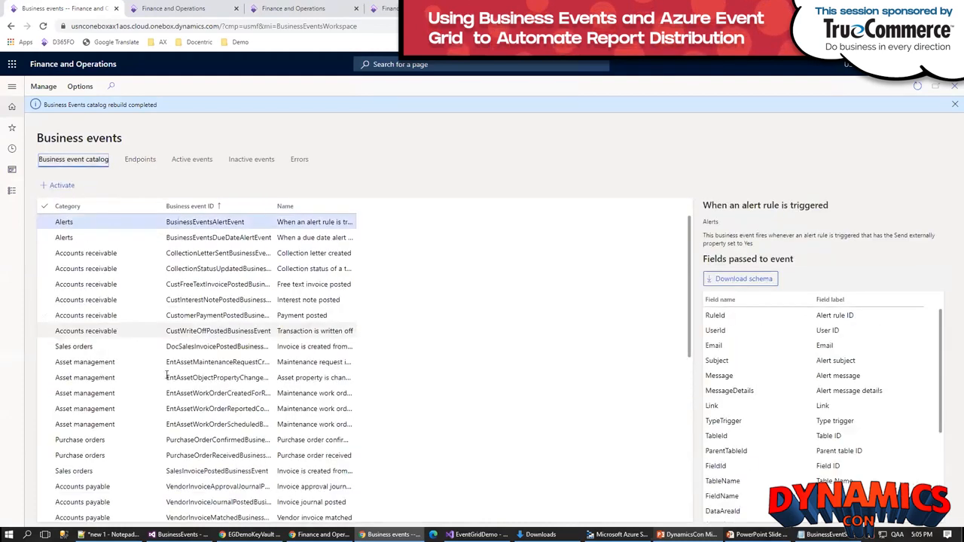
left_click(198, 347)
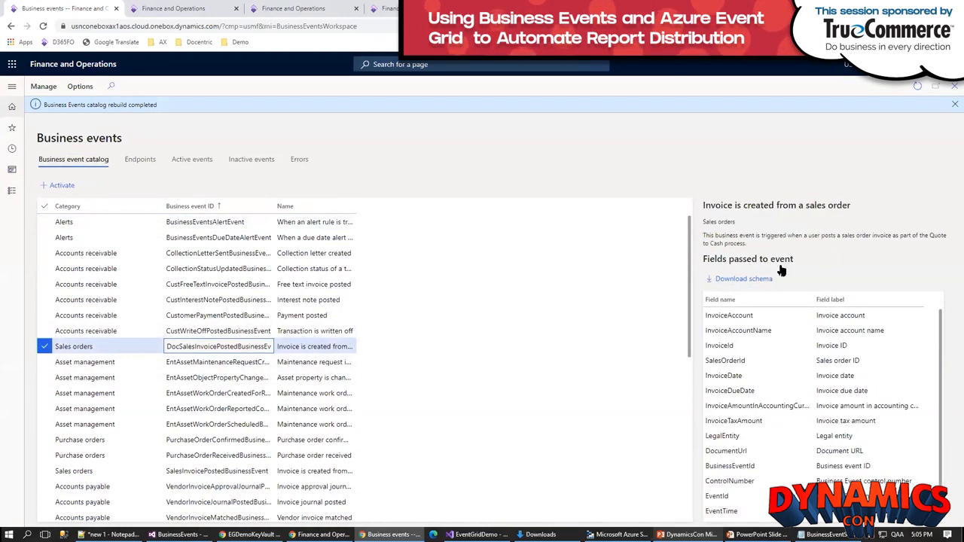
left_click(63, 190)
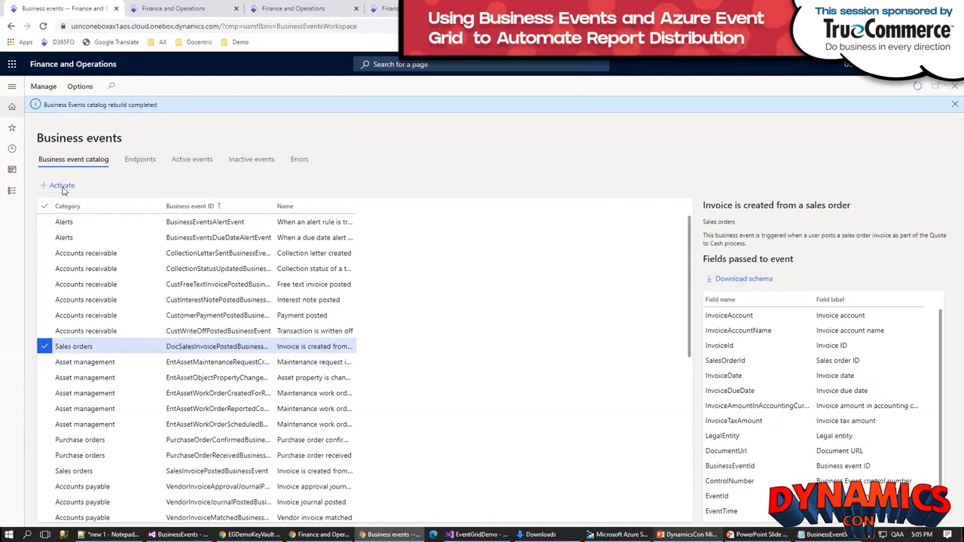
Step: Configure the business event with the Event Grid Demo endpoint and legal entity USMF, and confirm the activation
left_click(887, 164)
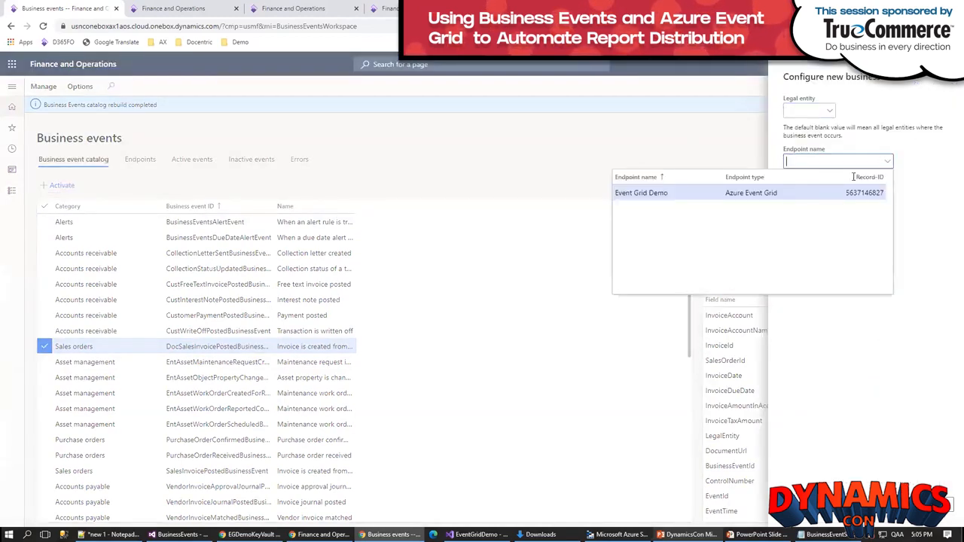
left_click(640, 194)
left_click(807, 112)
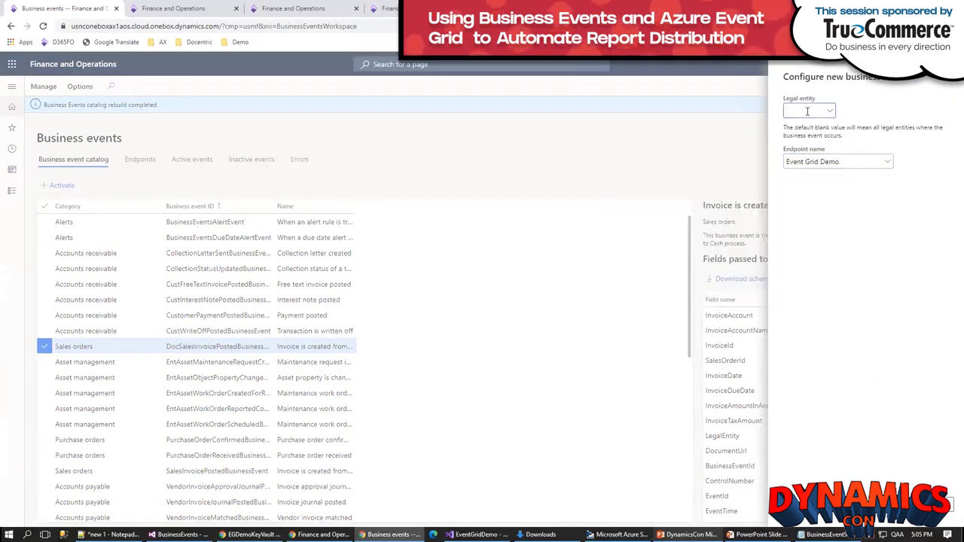
type("USMF")
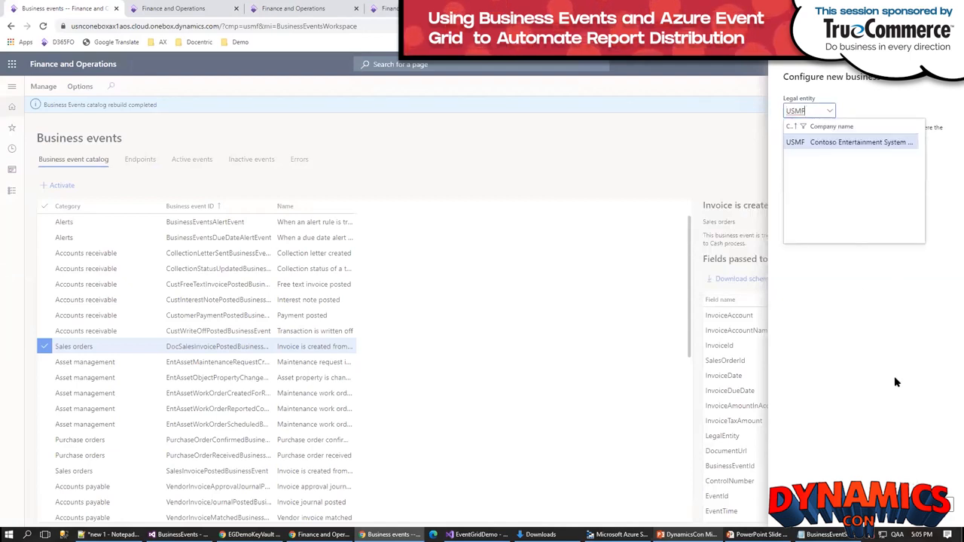
left_click(813, 142)
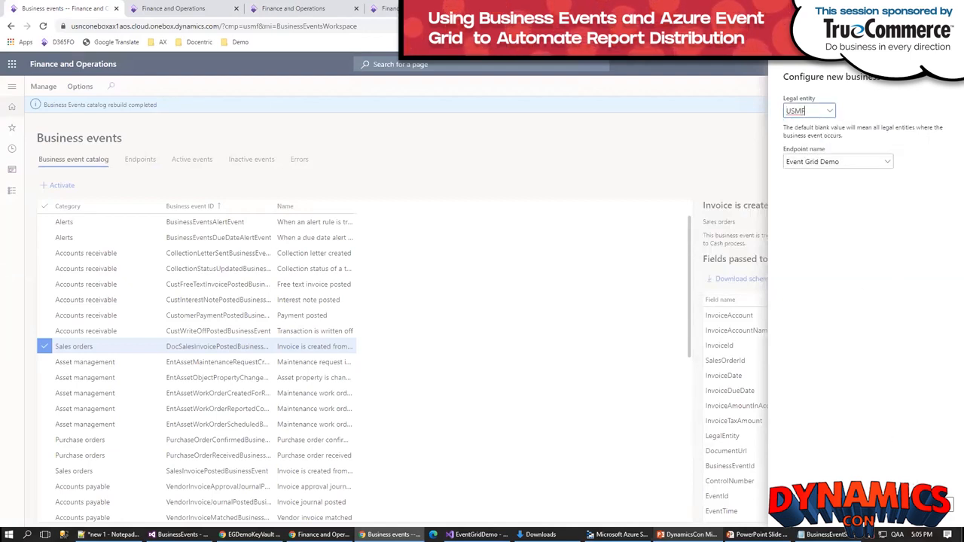
left_click(902, 504)
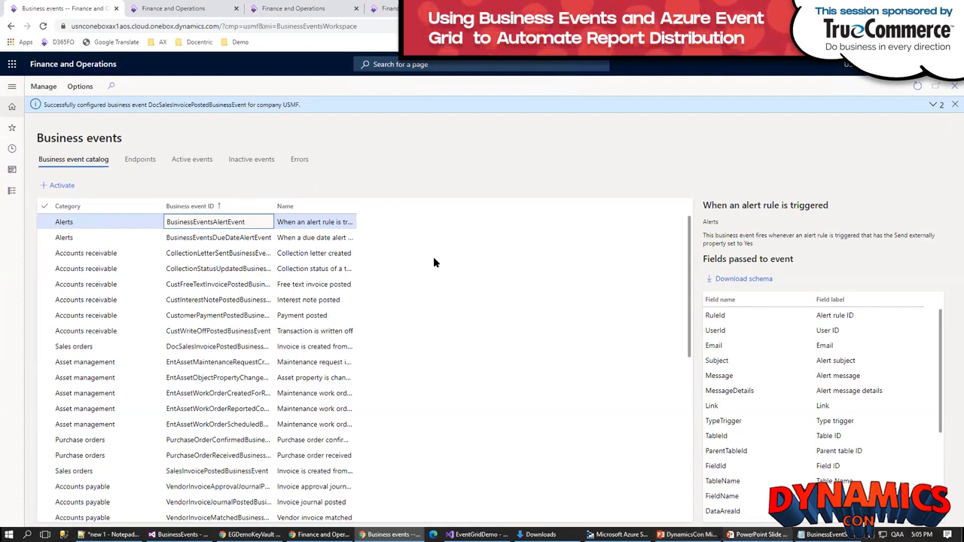
Step: Switch to the PowerPoint slide show to review the Demo architecture diagram
key("alt+Tab")
key("alt+Tab")
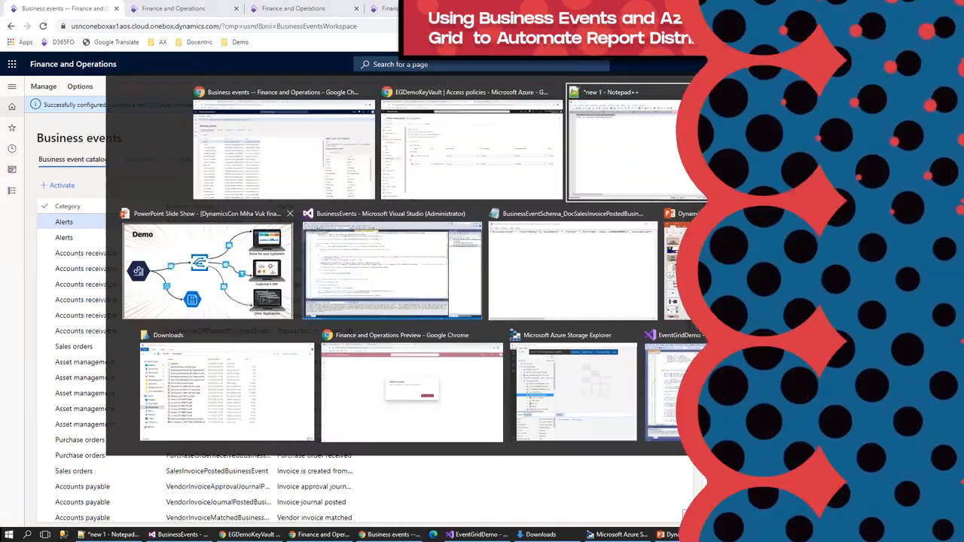
left_click(209, 274)
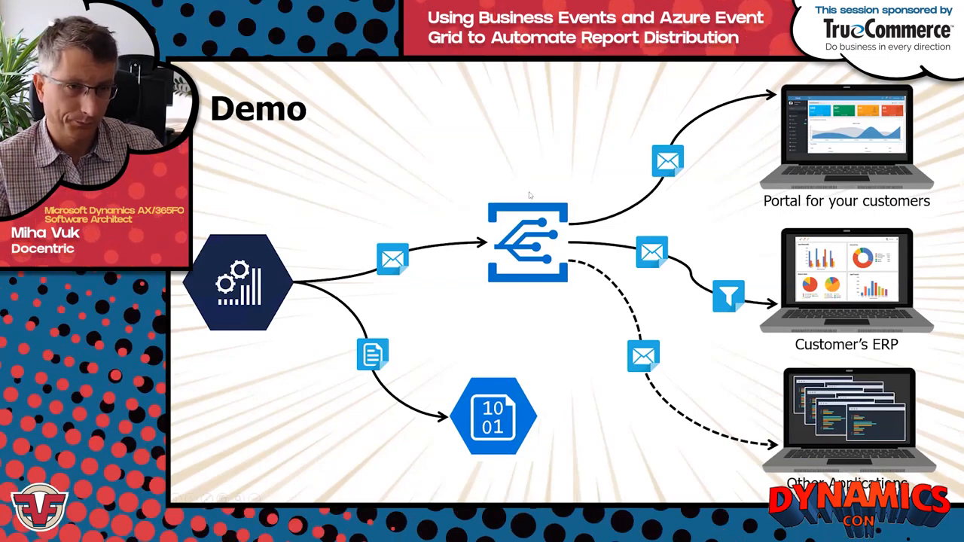
Step: Return to EGDemoSalesInvoiceTopic in the Azure portal and start an event subscription with Storage Queues as the endpoint type
key("alt+Tab")
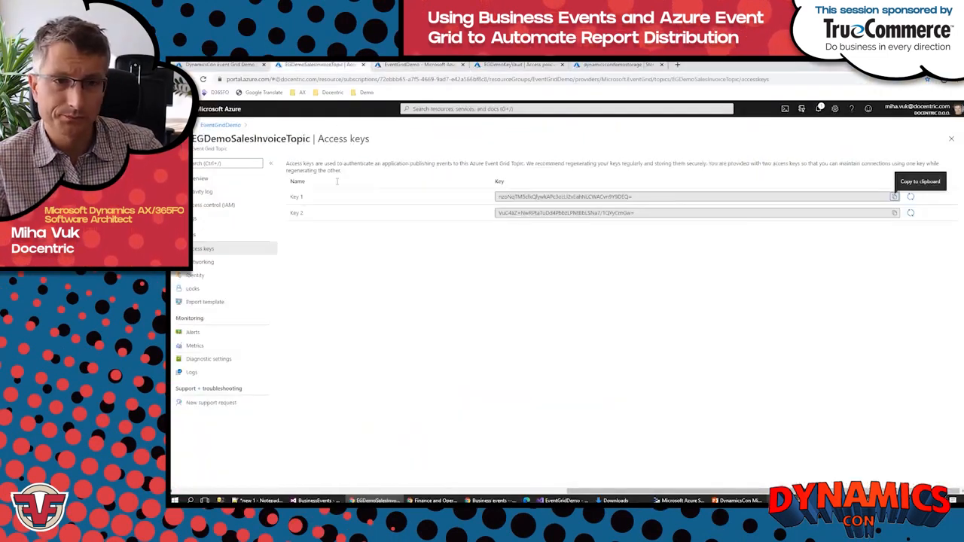
left_click(193, 182)
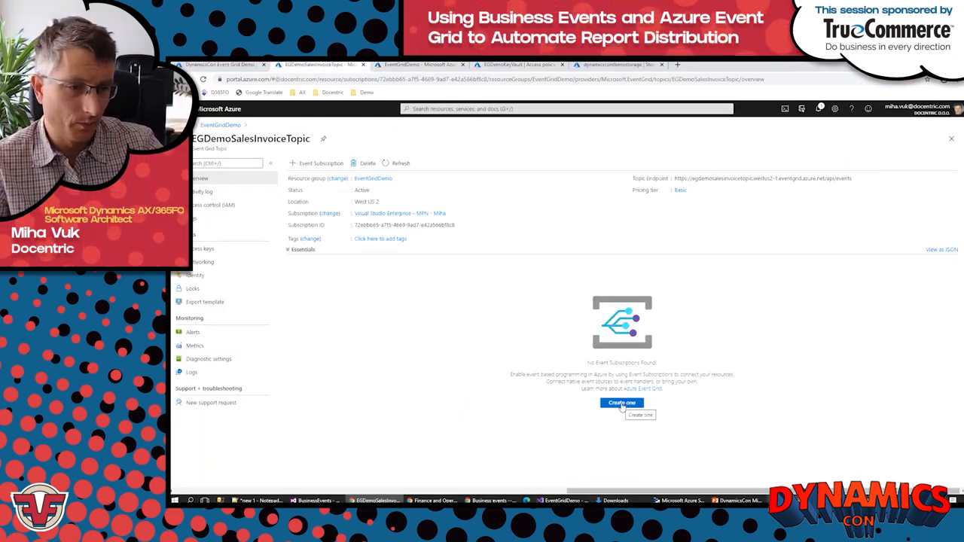
left_click(622, 403)
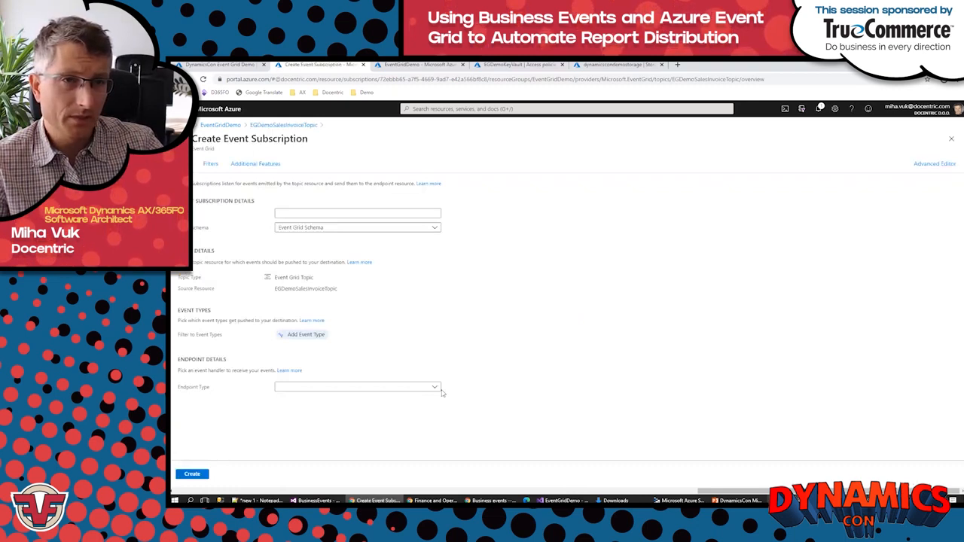
left_click(435, 389)
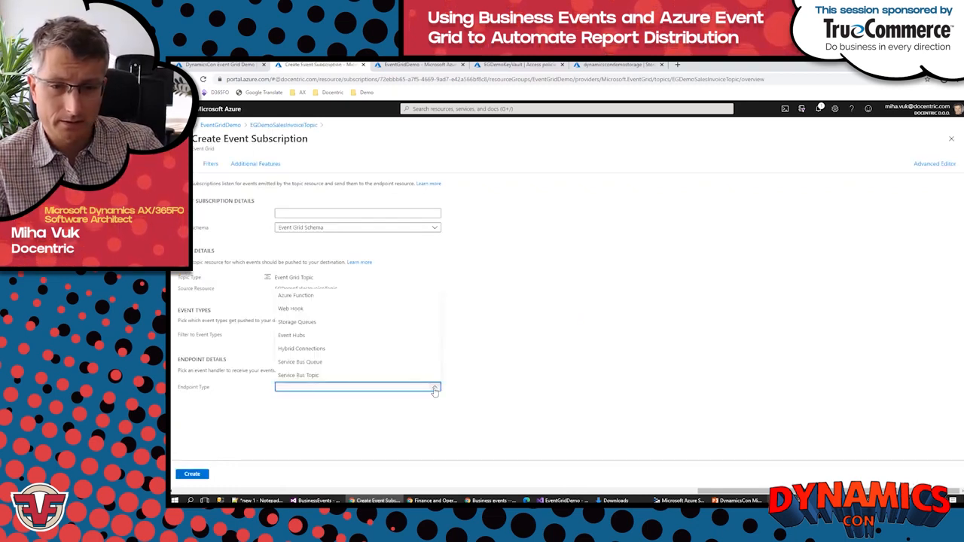
left_click(286, 325)
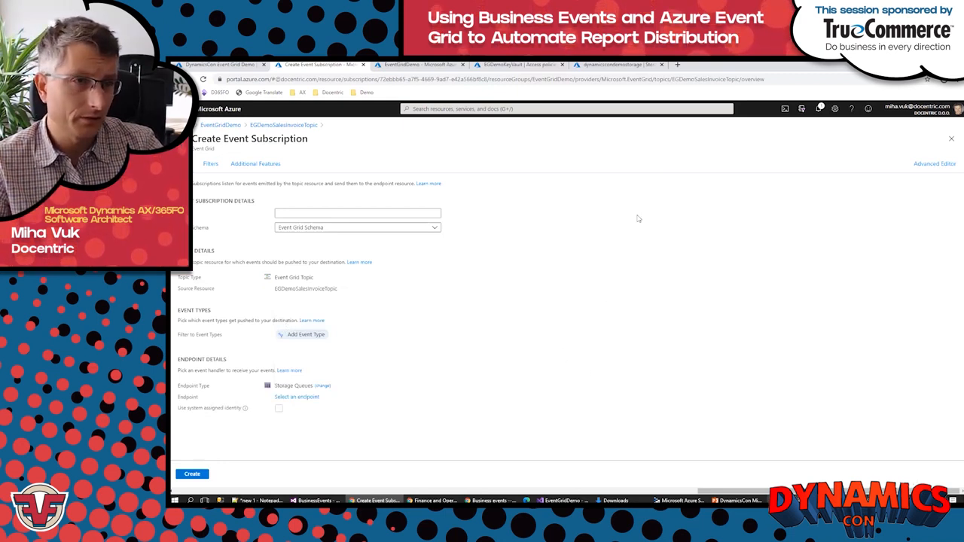
Step: Create a storage queue named events in the dynamicscondemostorage account
left_click(616, 66)
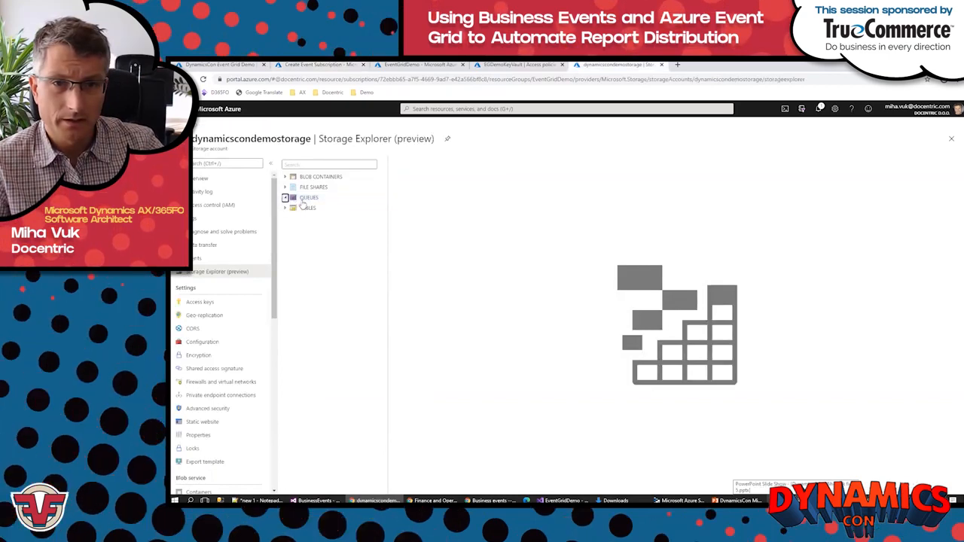
right_click(302, 198)
left_click(319, 205)
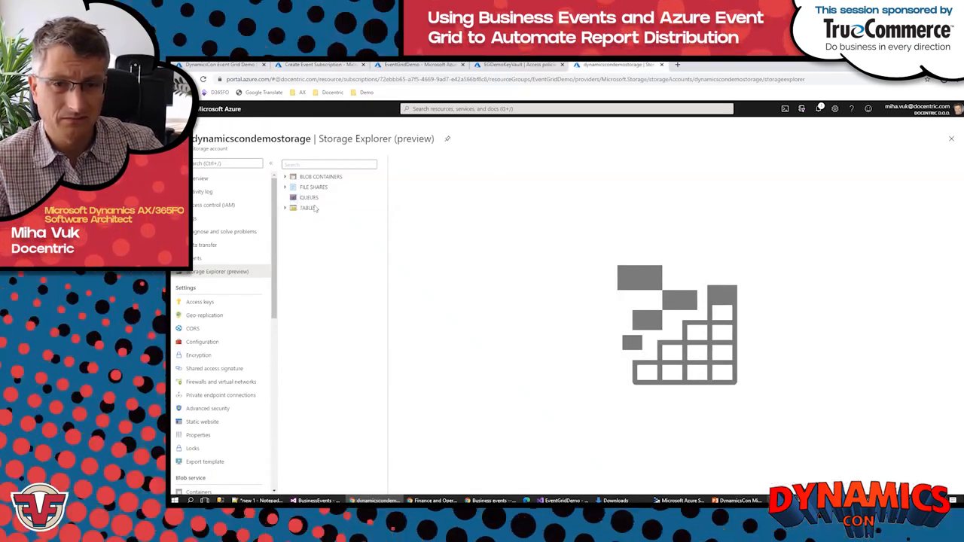
type("events")
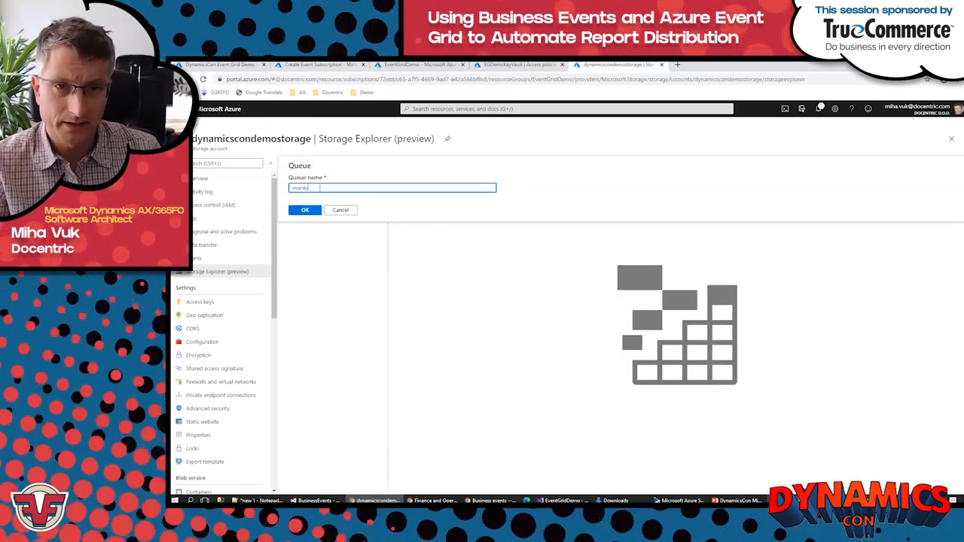
key("Return")
left_click(307, 211)
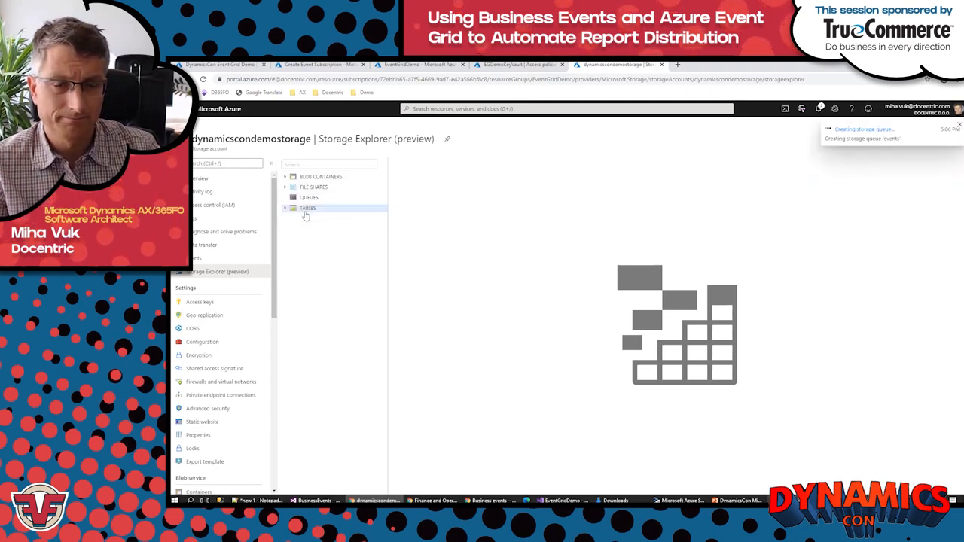
left_click(285, 177)
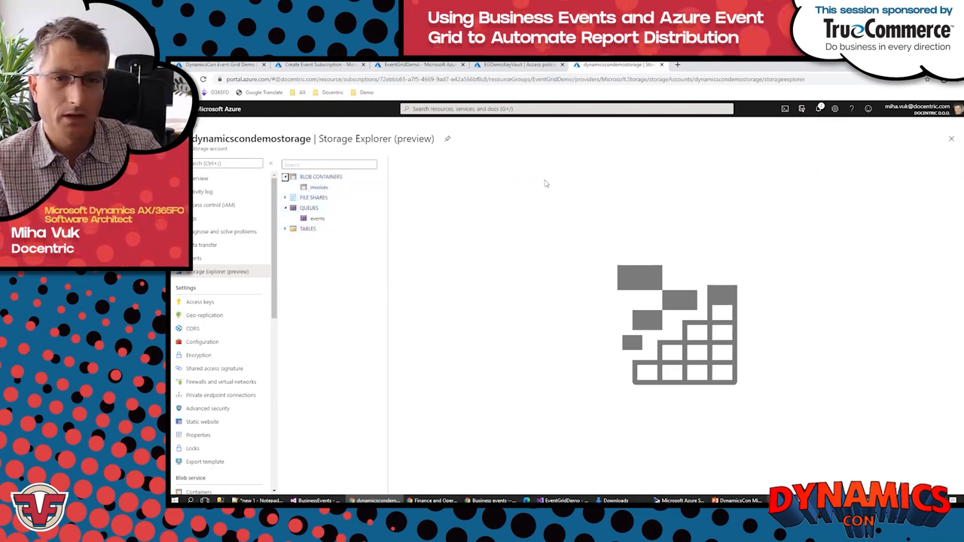
Step: Return to the new event subscription and set its endpoint to the events queue in the dynamicscondemostorage account
left_click(397, 66)
left_click(330, 66)
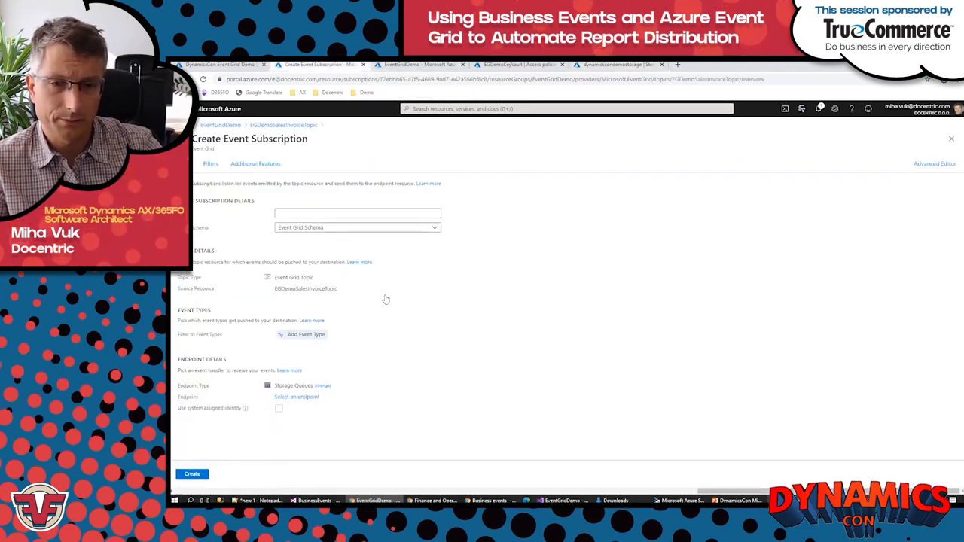
left_click(300, 398)
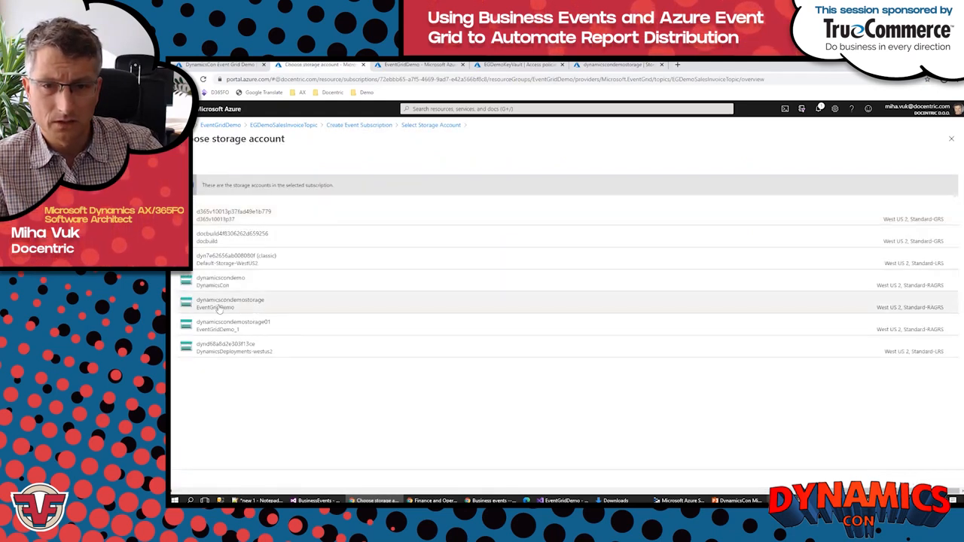
left_click(218, 303)
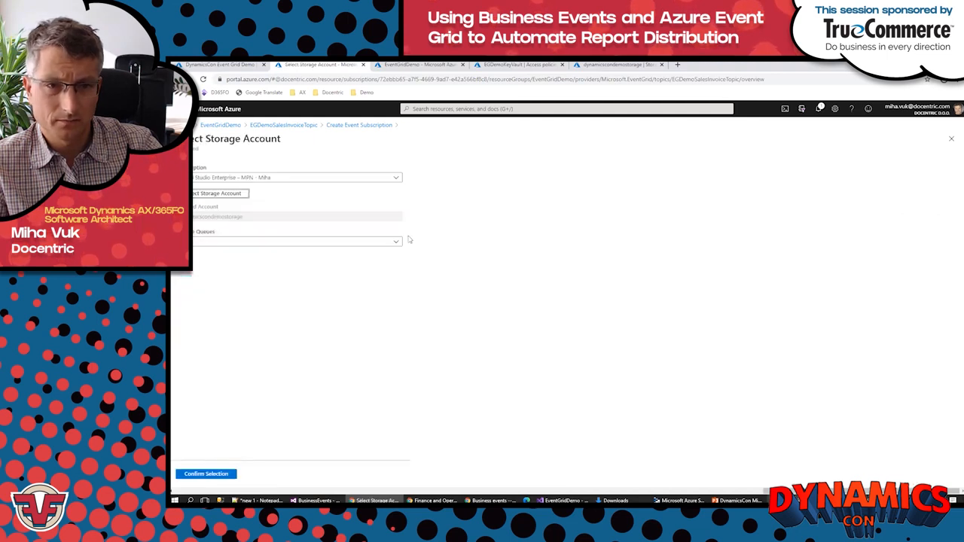
left_click(397, 241)
left_click(217, 261)
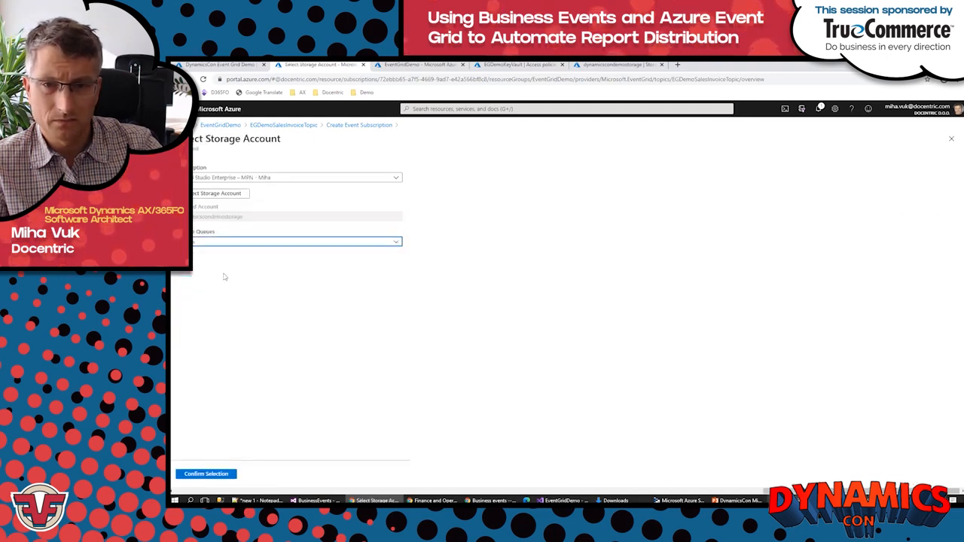
left_click(198, 475)
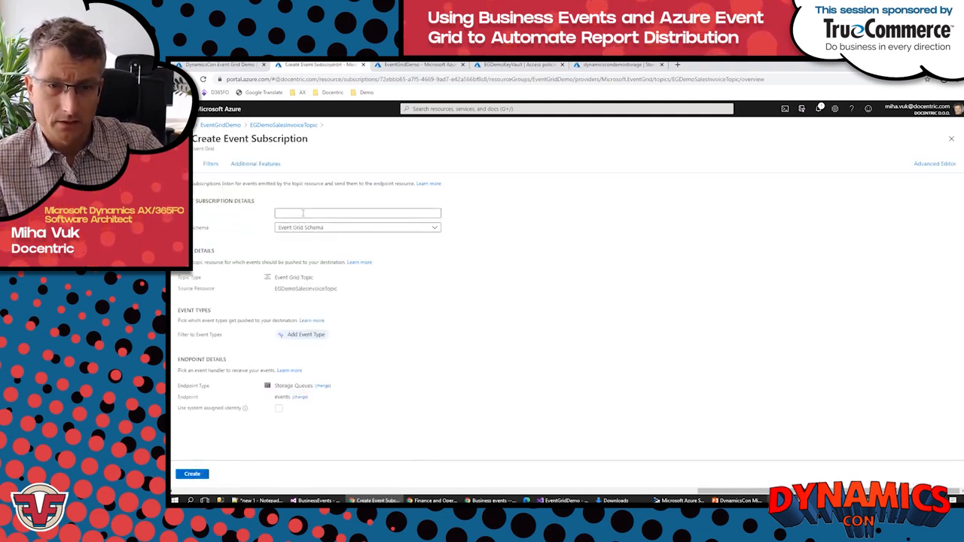
Step: Name the event subscription SaveToStorage
left_click(304, 214)
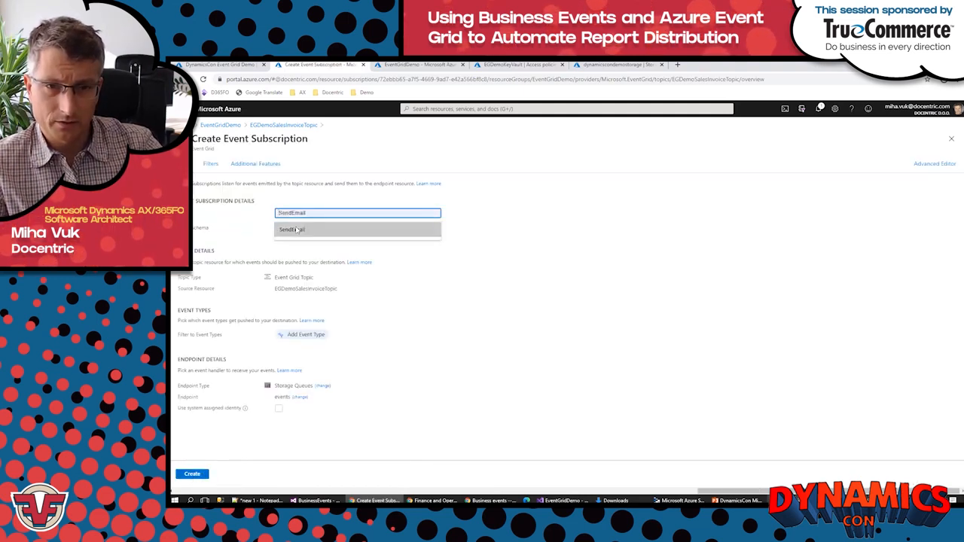
type("Sa")
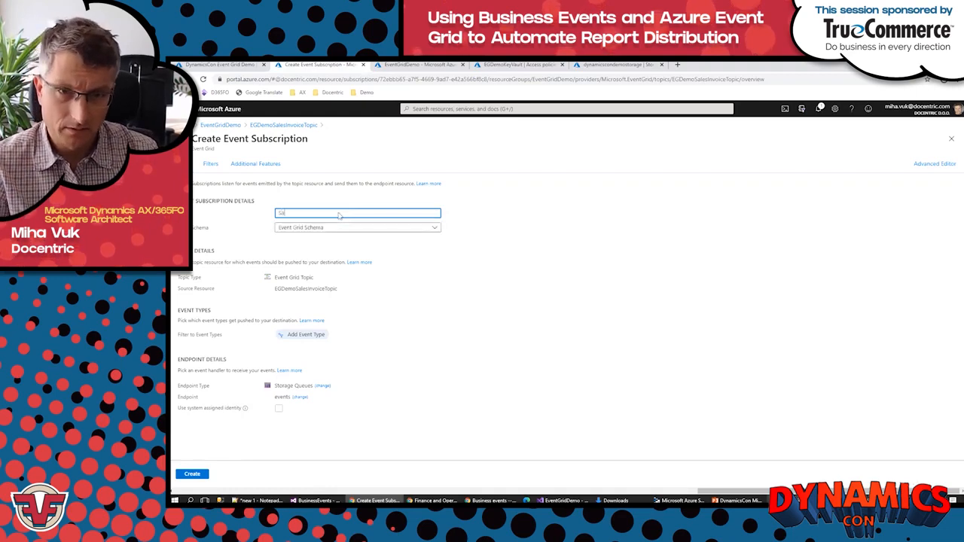
type("veTo")
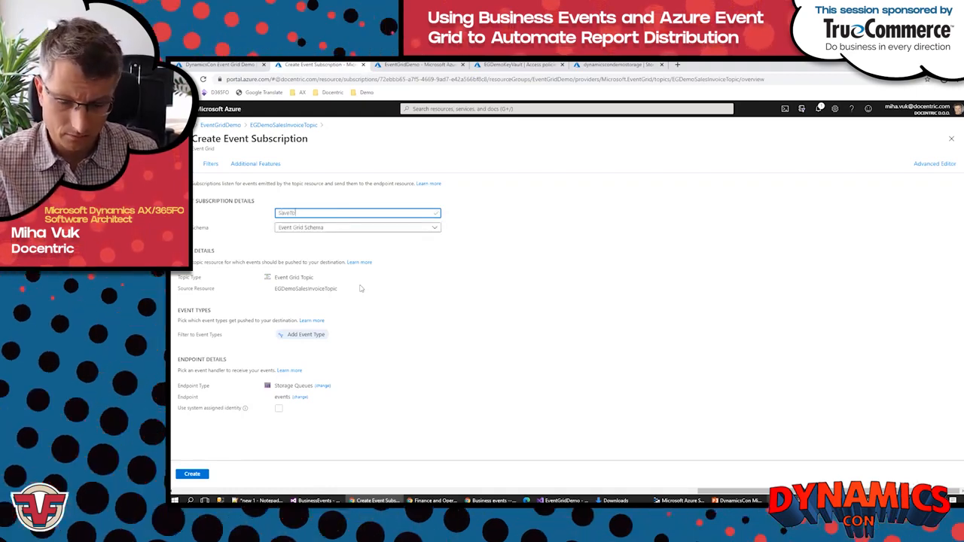
type("Storage")
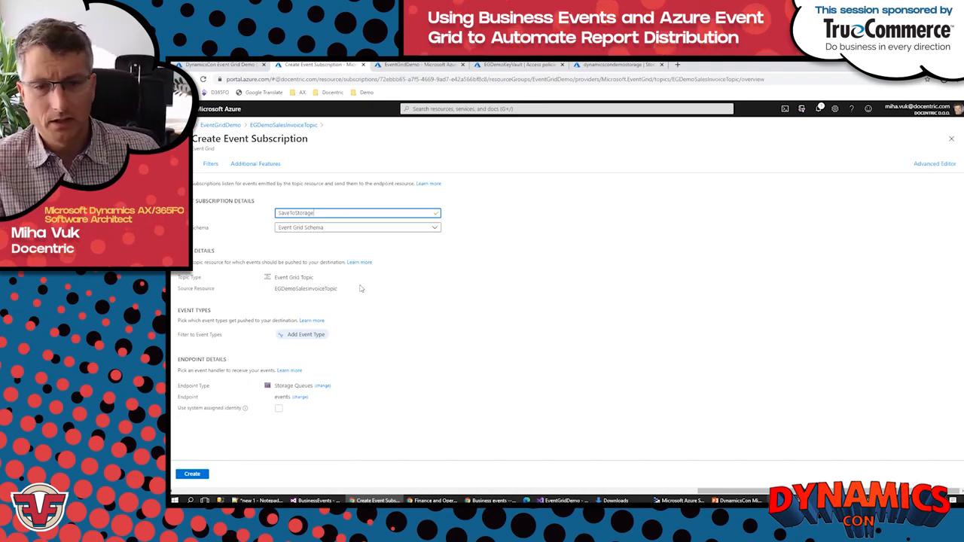
Step: Create the SaveToStorage event subscription with the configured settings
left_click(193, 474)
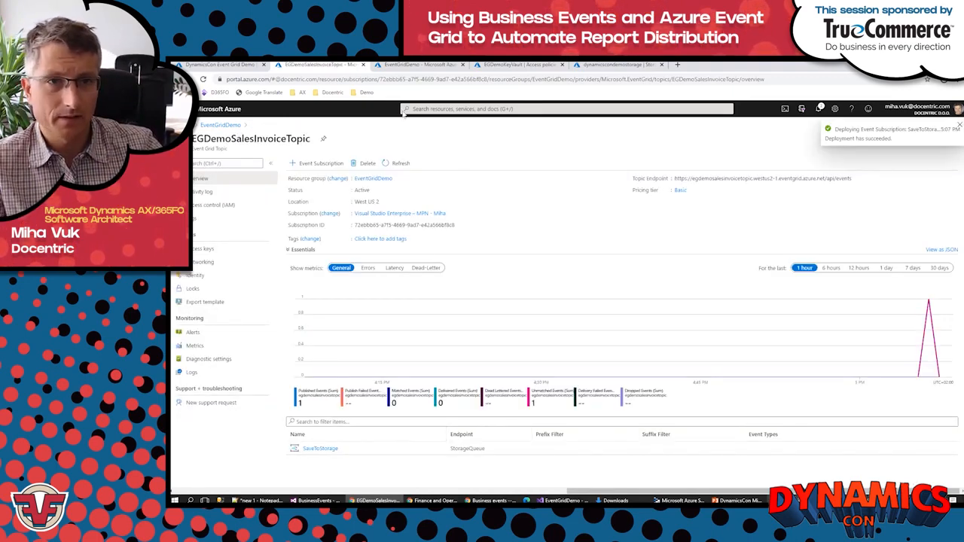
Step: Open a second copy of the EventGridDemo resource group page and place it before the original
left_click(402, 67)
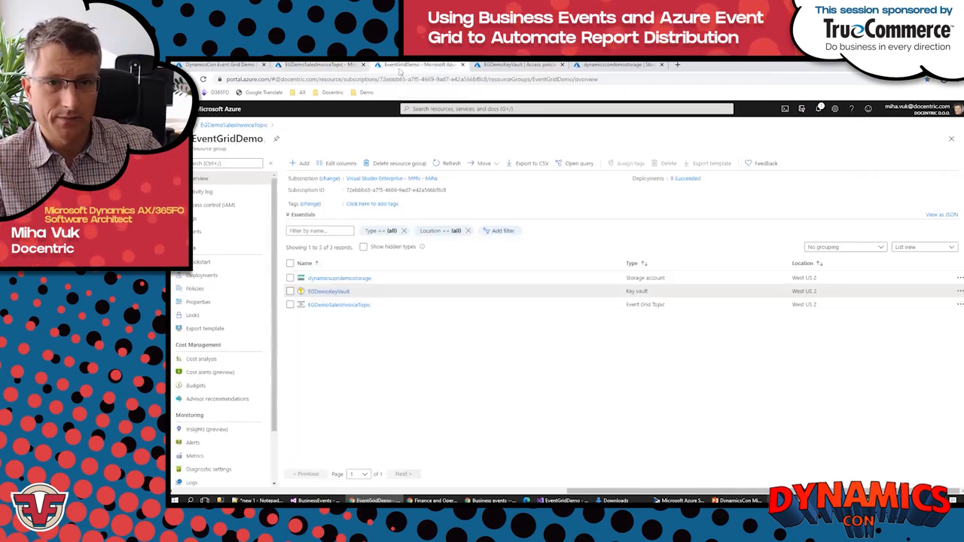
right_click(403, 67)
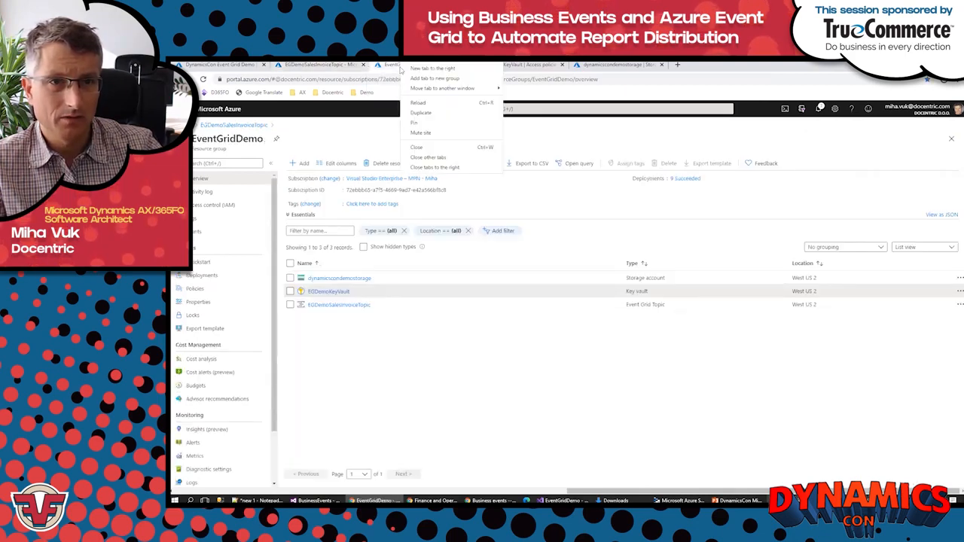
left_click(419, 113)
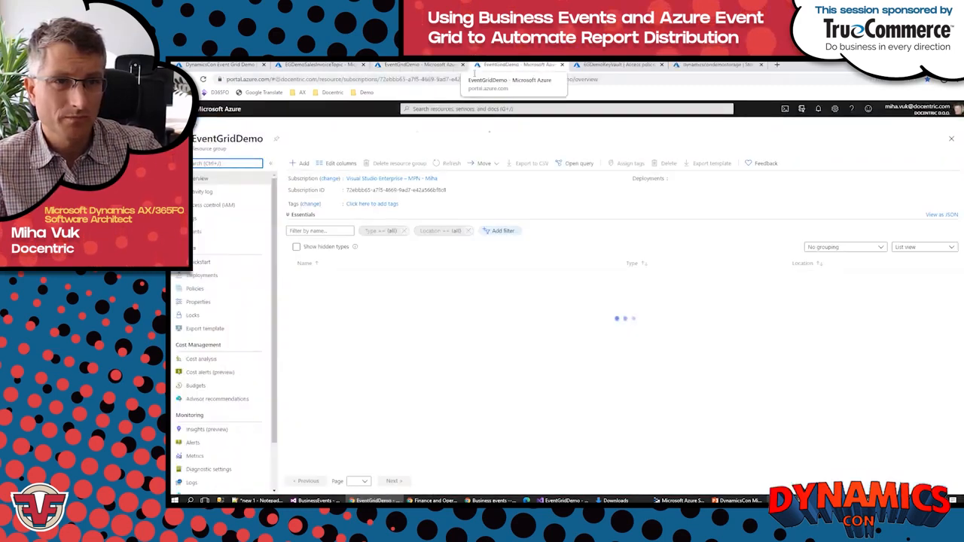
left_click_drag(475, 72, 379, 70)
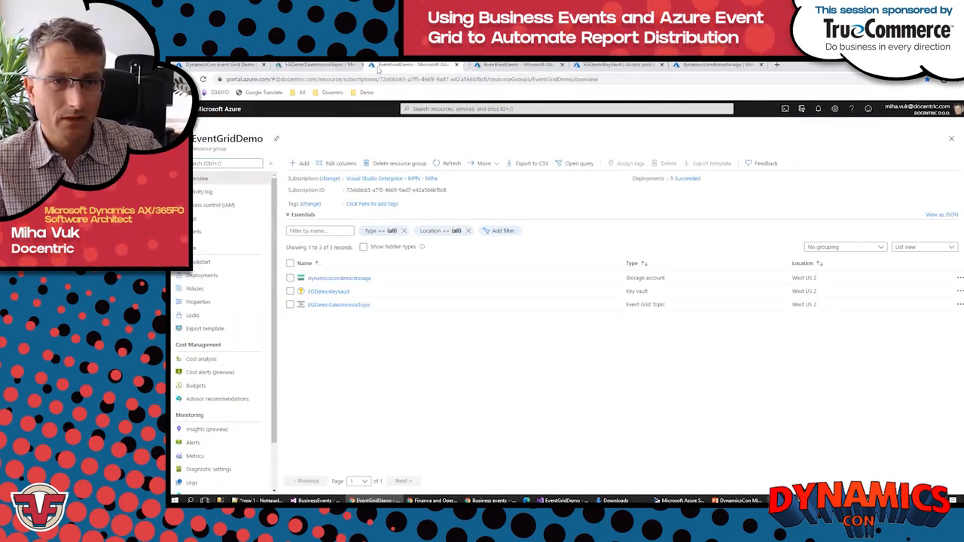
Step: Find Logic App in the Marketplace and start creating one in the EventGridDemo resource group
left_click(301, 163)
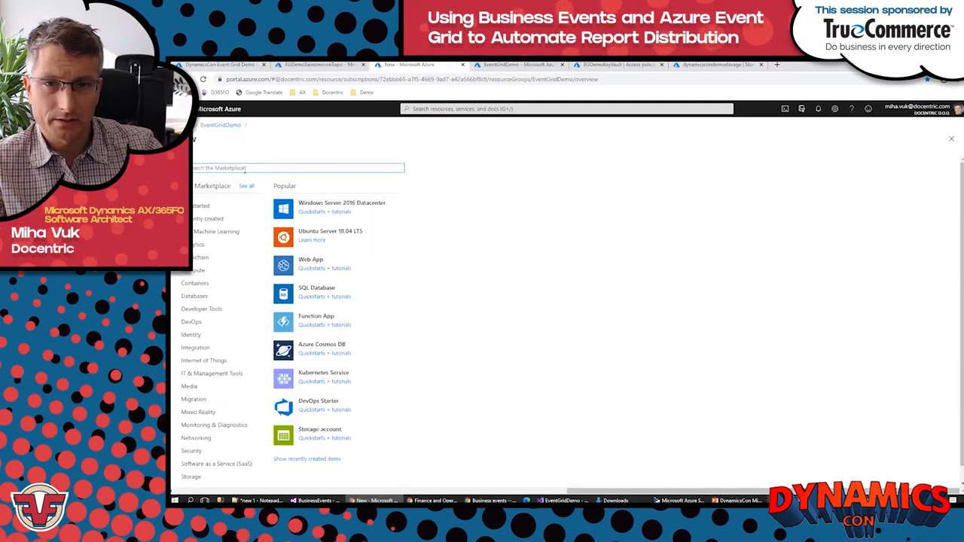
type("logic")
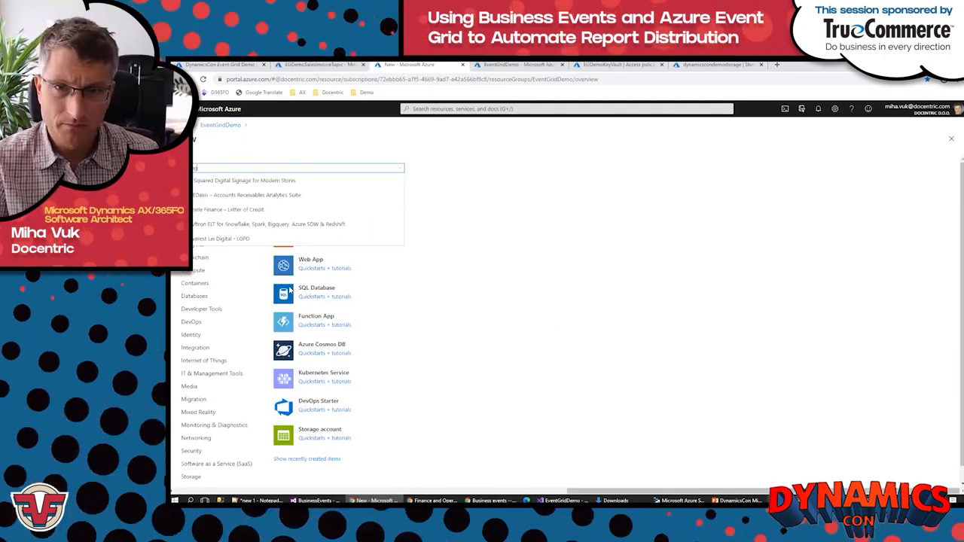
type(" App")
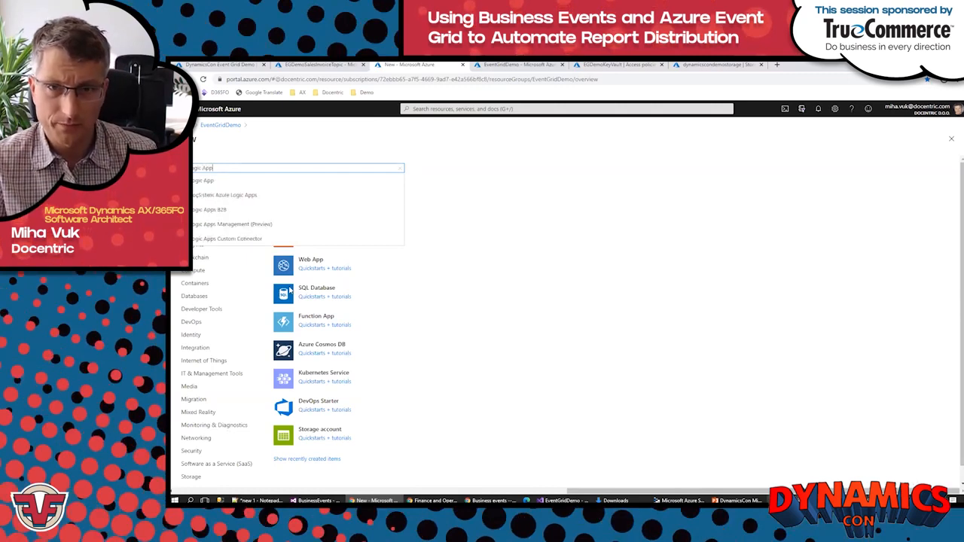
left_click(226, 181)
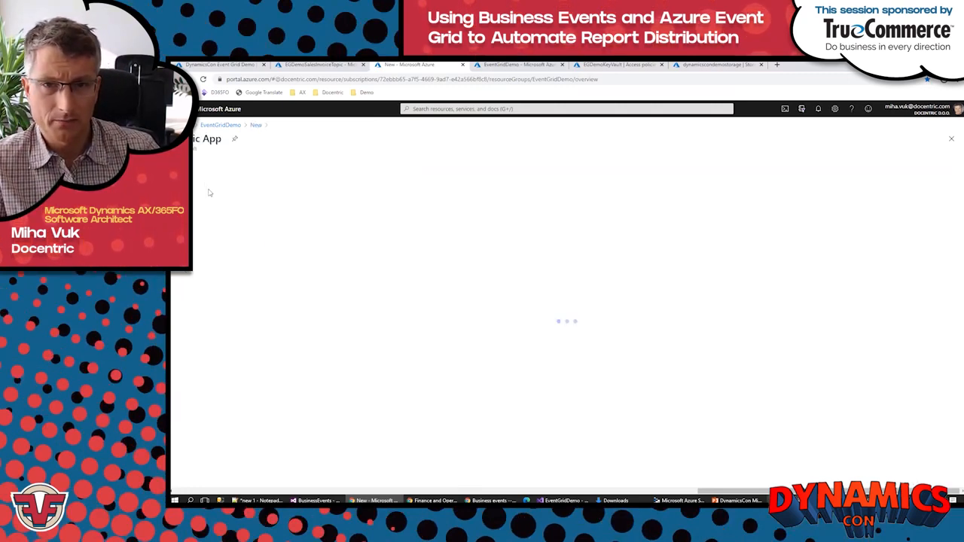
left_click(245, 196)
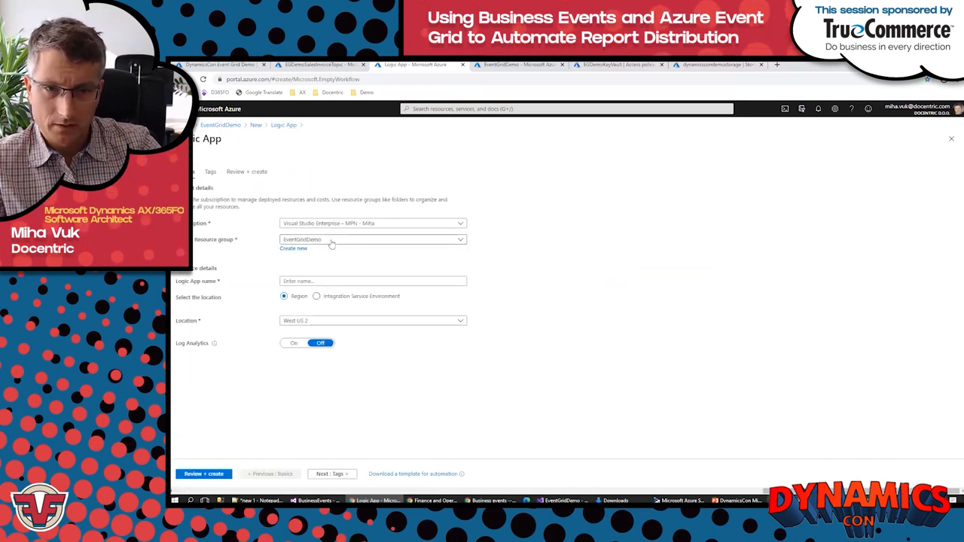
Step: Name the logic app SendEmail, keep the West US 2 location and create it
left_click(317, 280)
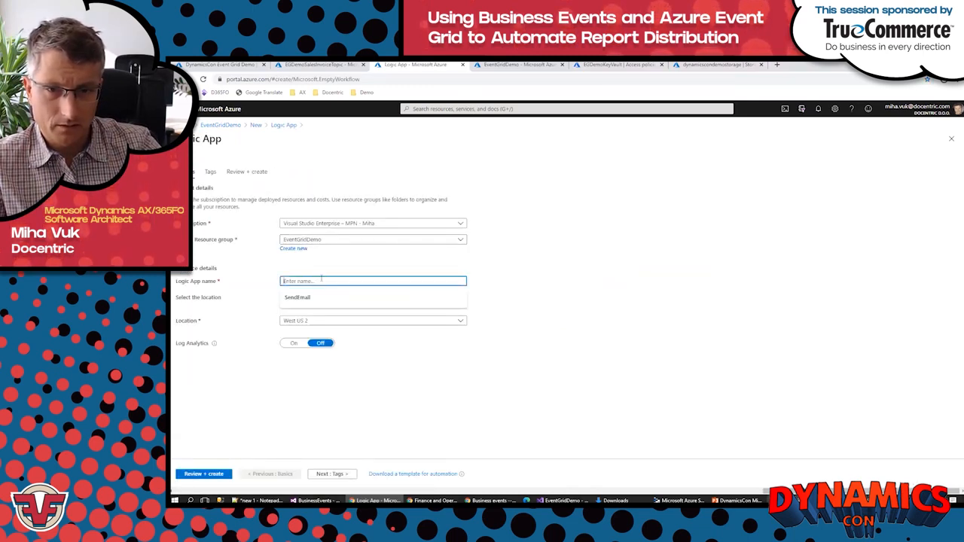
left_click(313, 297)
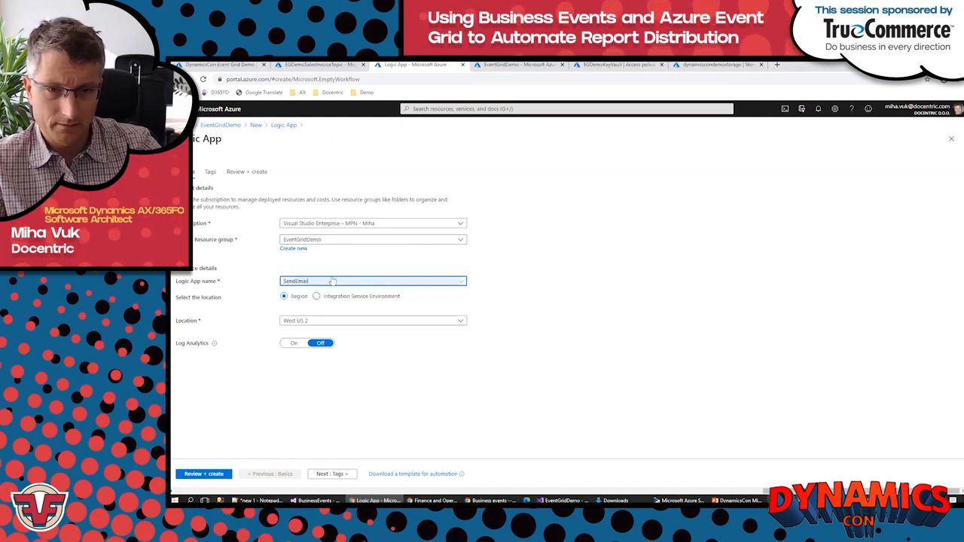
left_click(208, 475)
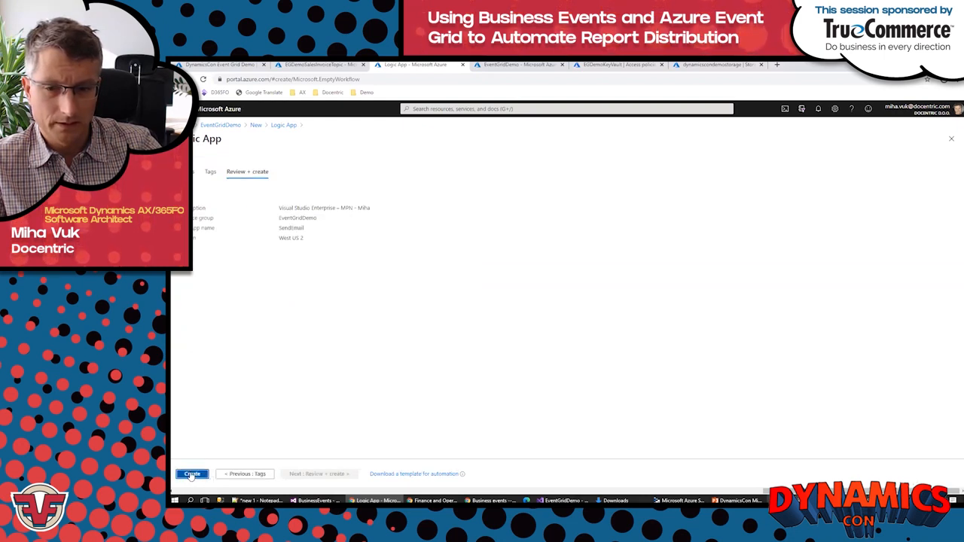
left_click(192, 474)
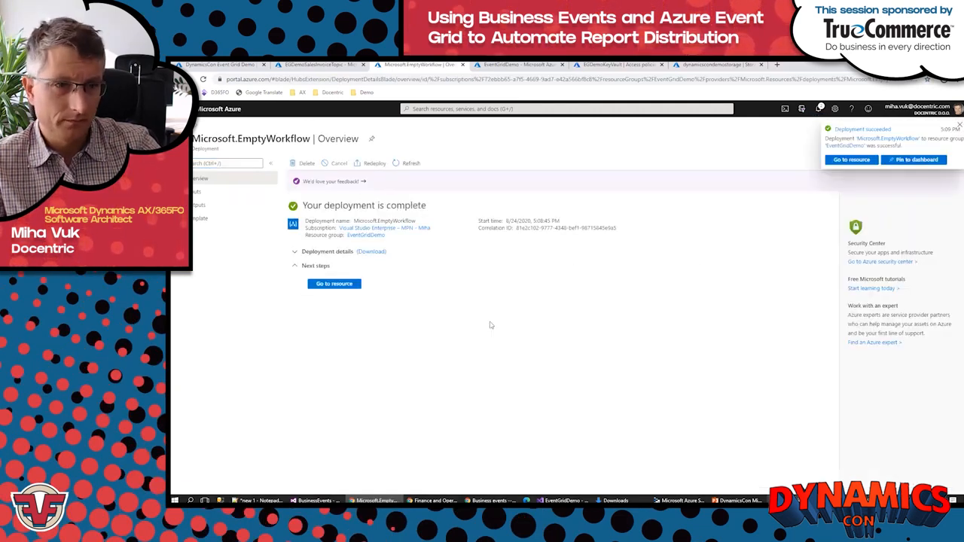
Step: Open the deployed SendEmail logic app and start its design from the Blank Logic App template
left_click(333, 284)
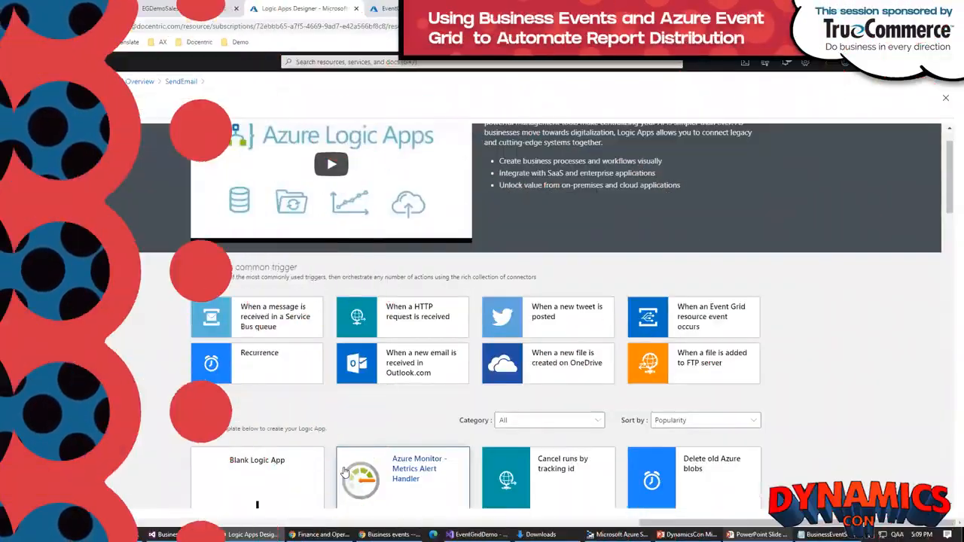
scroll(256, 419, "down", 2)
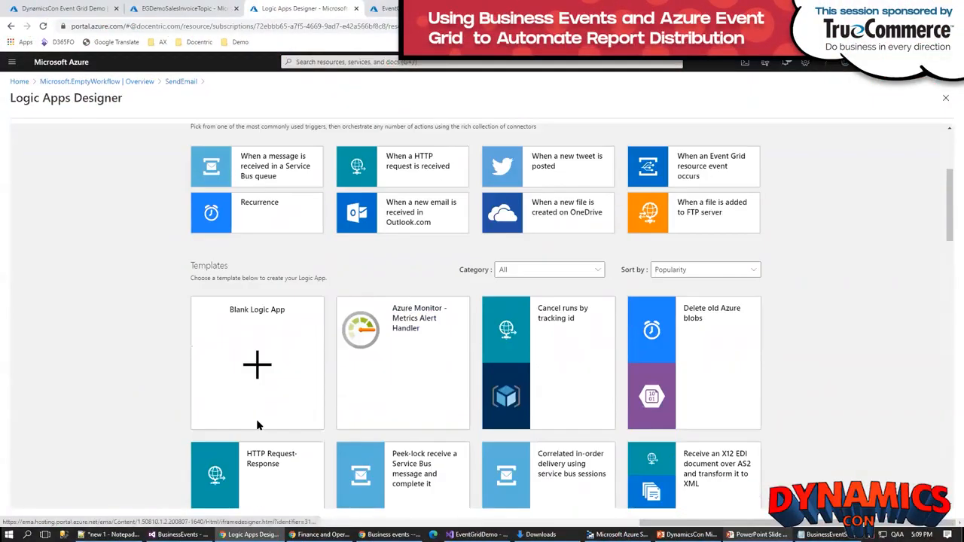
left_click(257, 367)
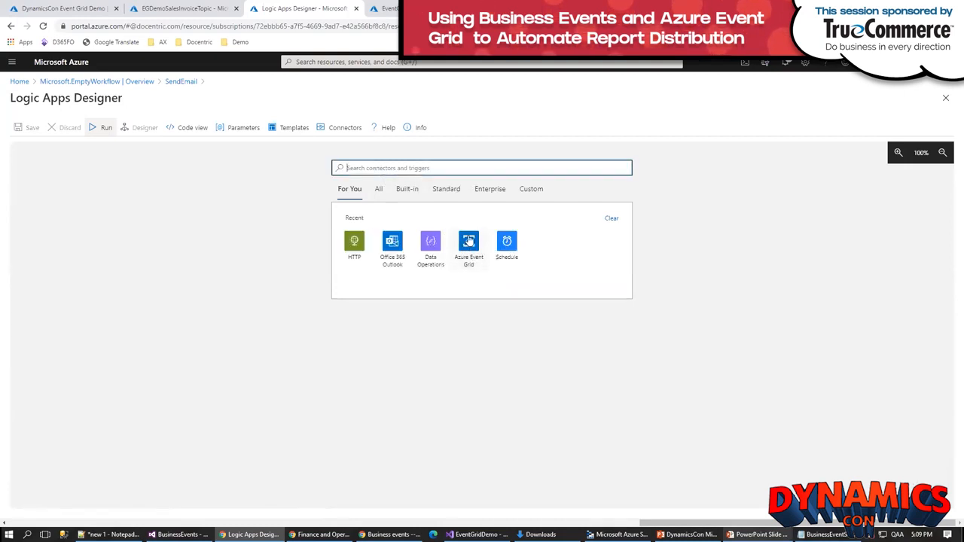
Step: Add the Azure Event Grid trigger "When a resource event occurs" and sign in to create its connection for the Docentric d.o.o. tenant
left_click(469, 241)
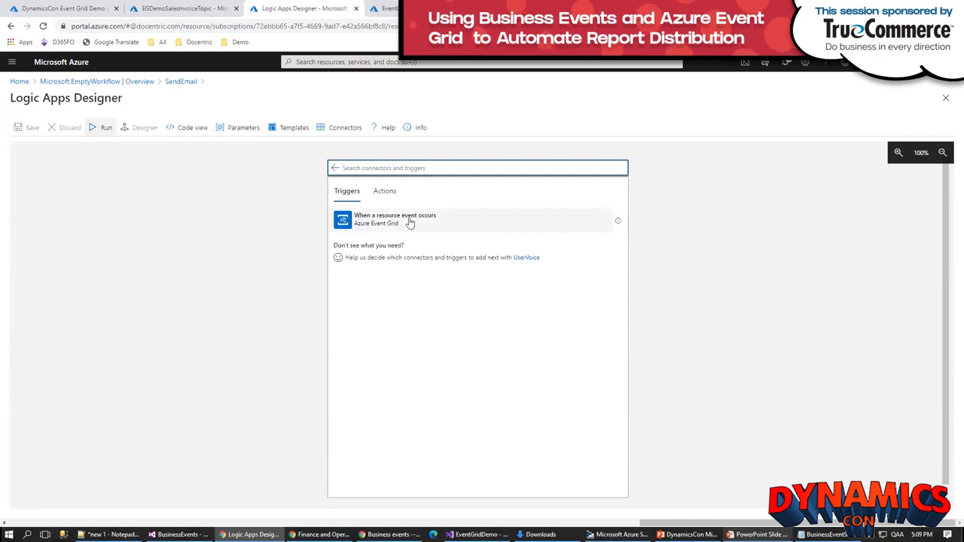
left_click(410, 223)
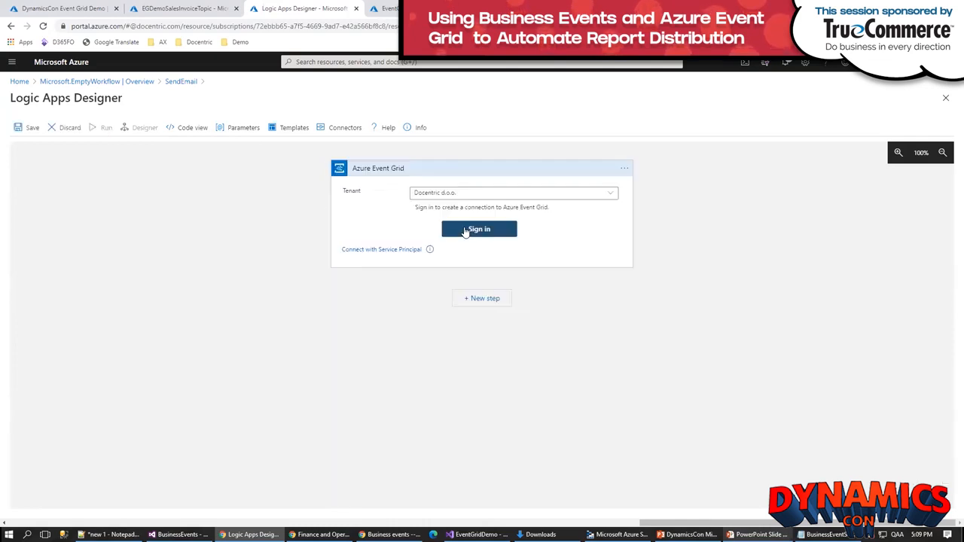
left_click(466, 231)
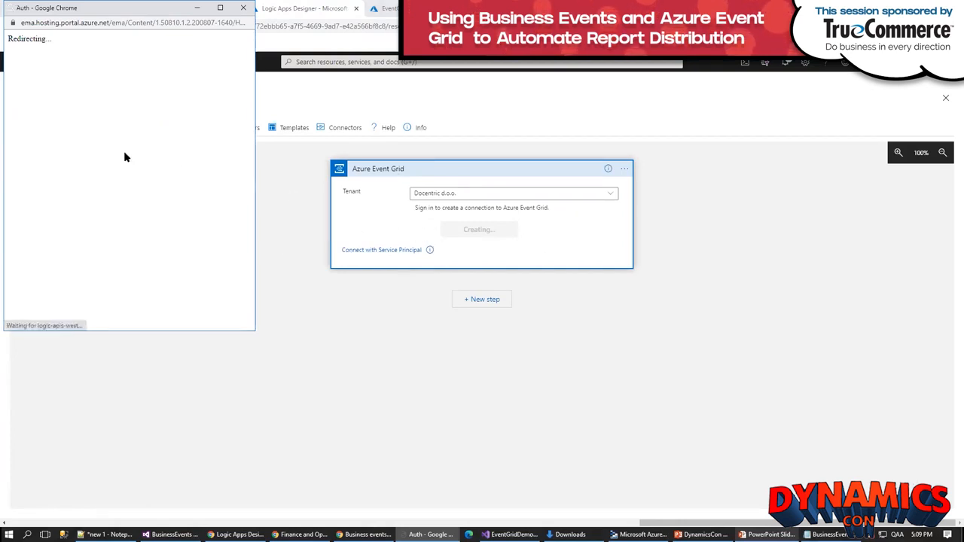
left_click(84, 147)
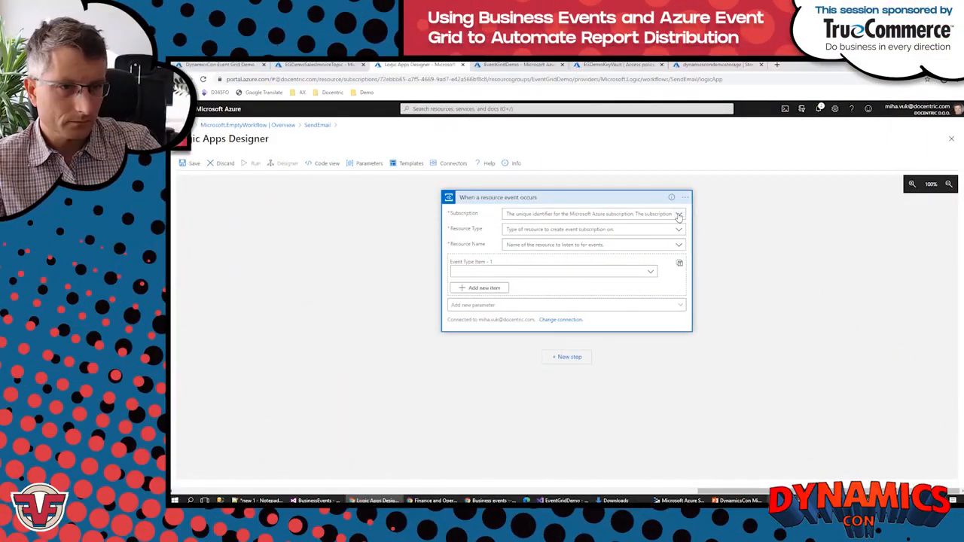
Step: Set the trigger to the presenter's own Visual Studio Enterprise – MPN subscription, resource type Microsoft.EventGrid.Topics and resource name EGDemoSalesInvoiceTopic
left_click(679, 215)
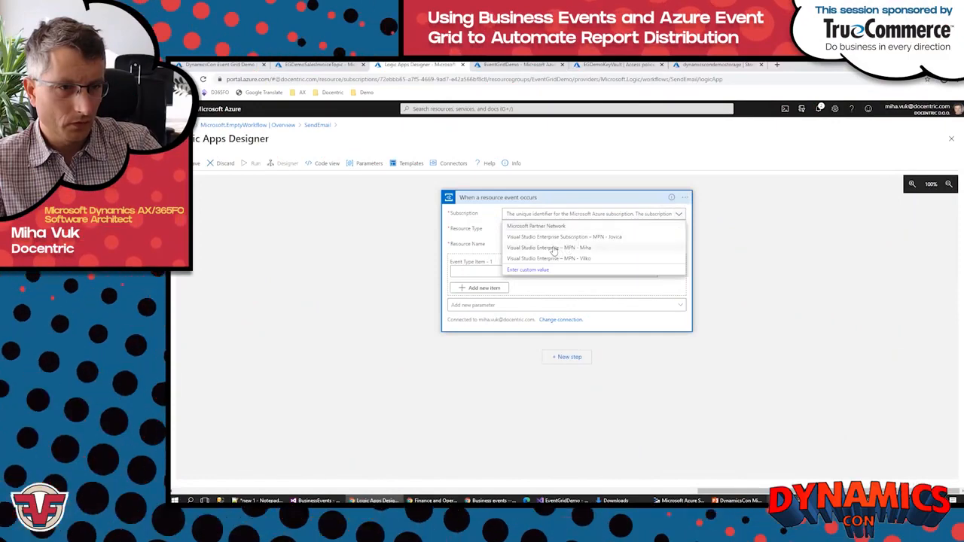
left_click(554, 248)
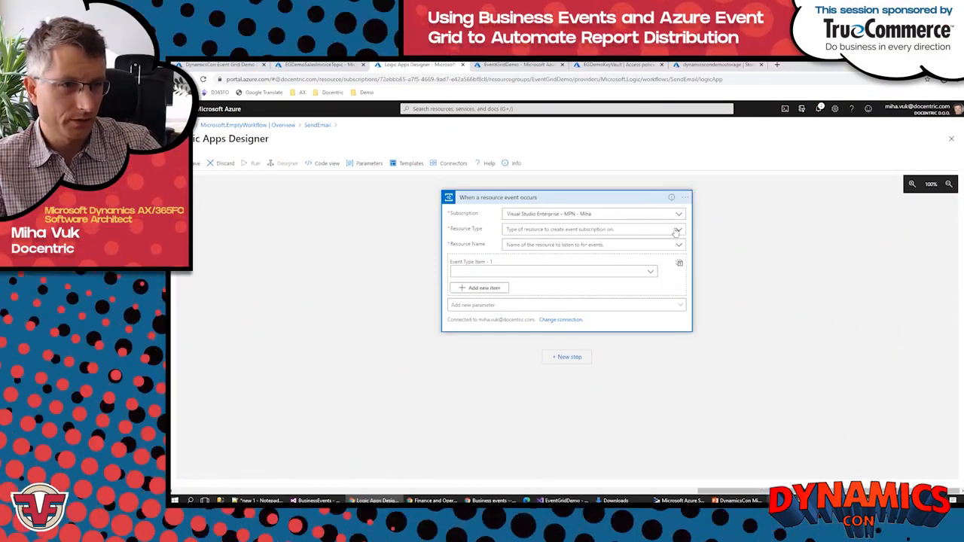
left_click(677, 231)
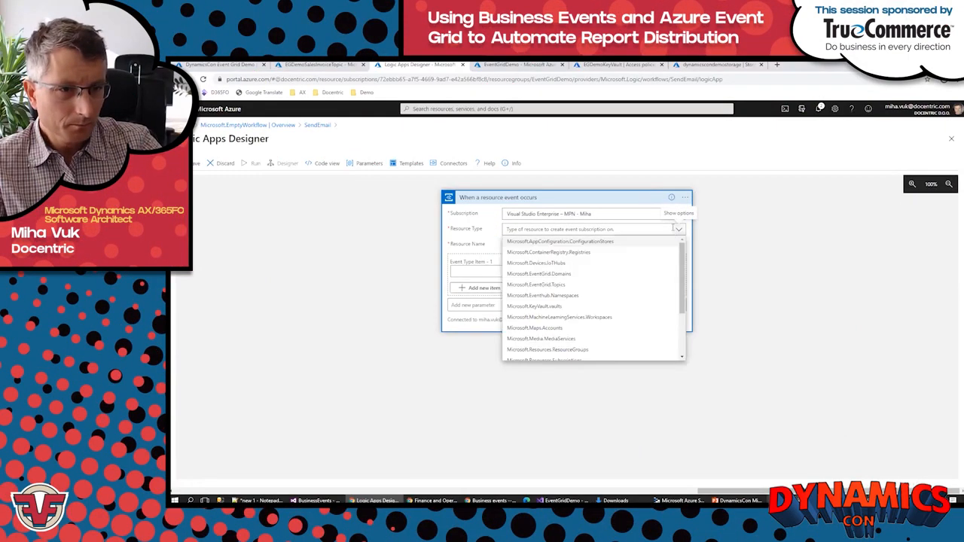
left_click(529, 286)
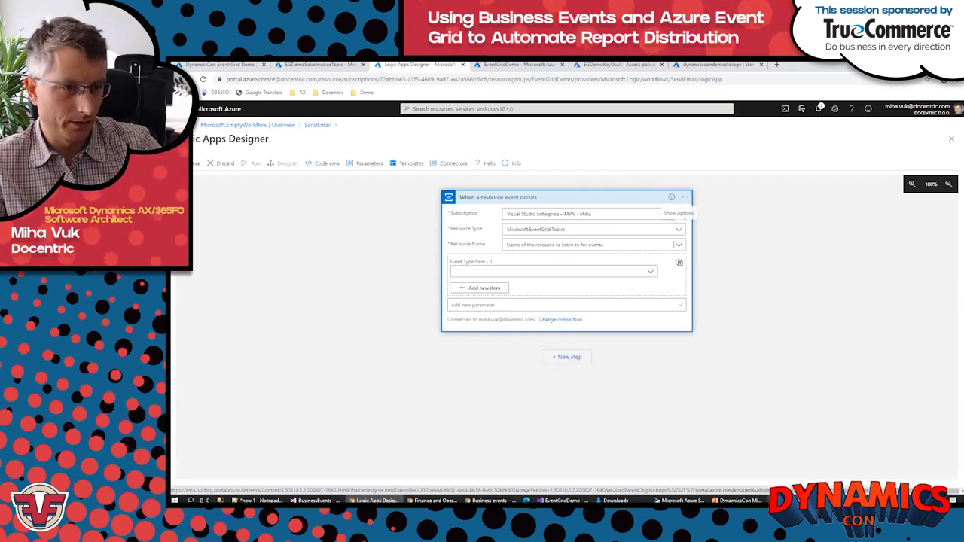
left_click(679, 246)
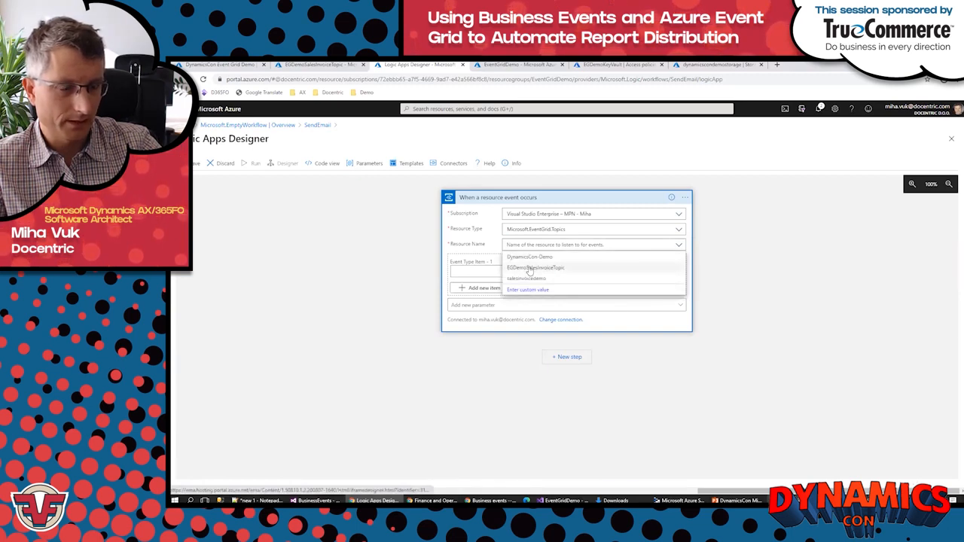
left_click(530, 269)
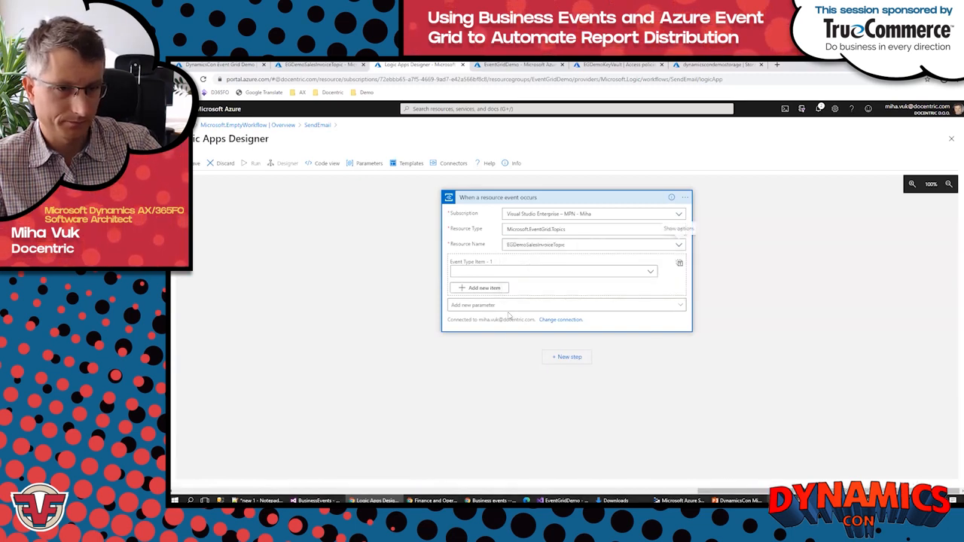
Step: Add a Parse JSON data operation after the trigger and set its content to the event's Data object
left_click(568, 357)
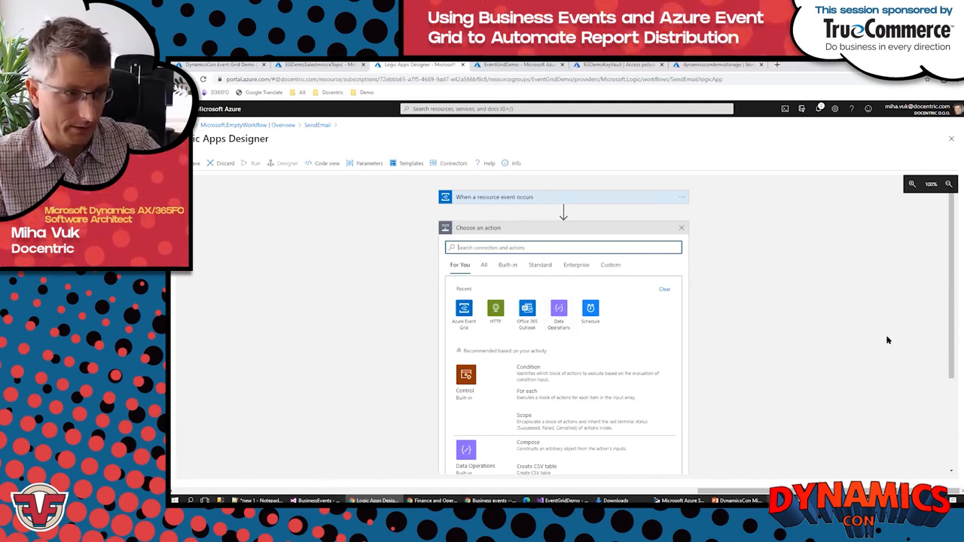
scroll(575, 263, "down", 2)
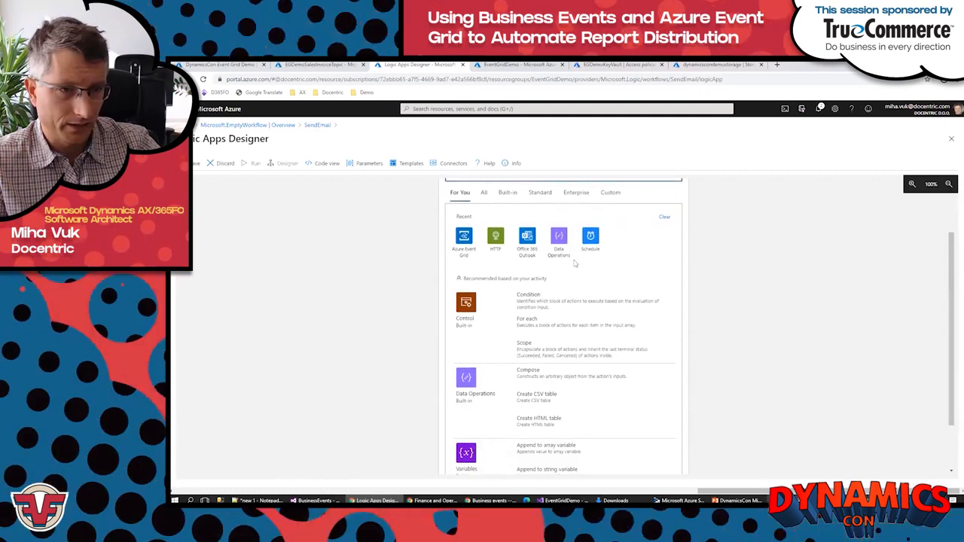
left_click(559, 238)
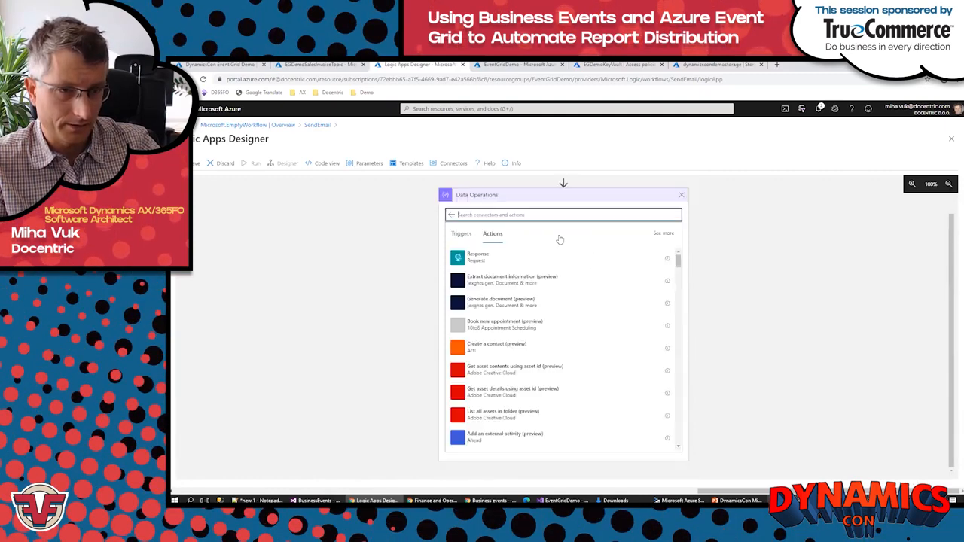
left_click(458, 370)
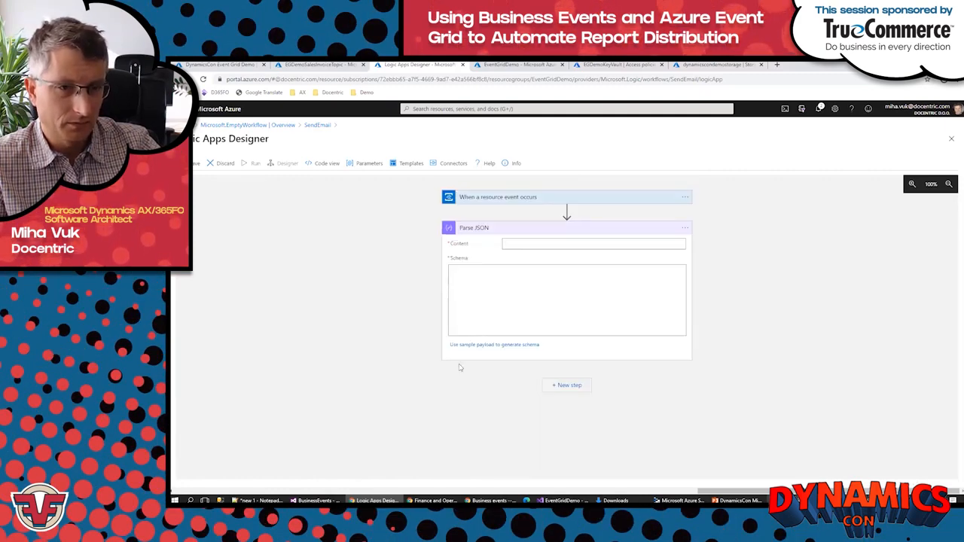
left_click(529, 245)
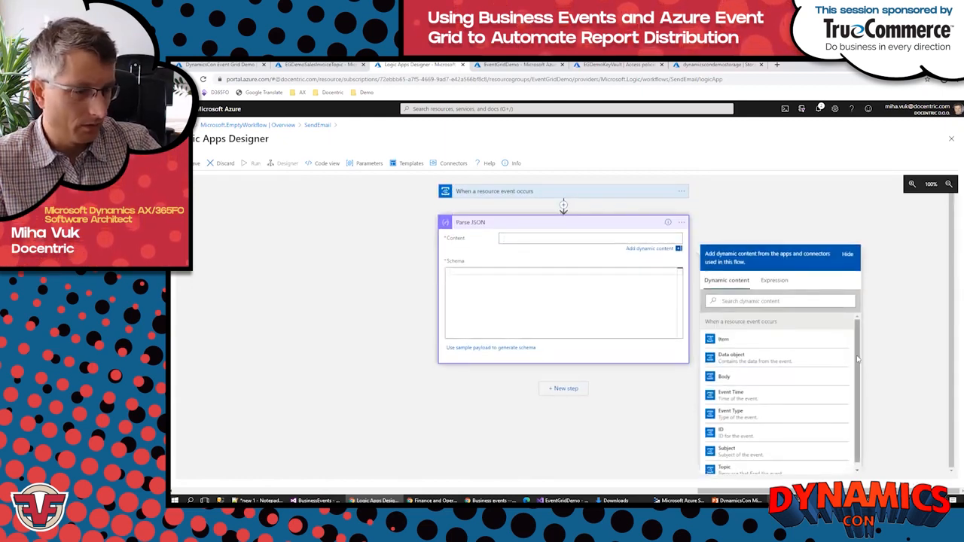
left_click(742, 361)
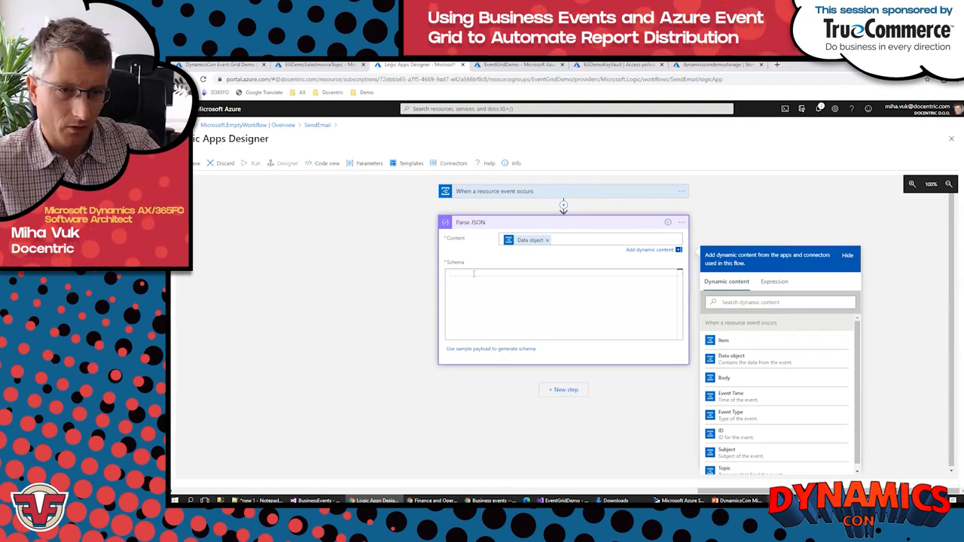
Step: Generate the Parse JSON schema from the sample payload copied from the BusinessEventSchema_DocSalesInvoicePostedBusinessEvent text file in Notepad
left_click(489, 350)
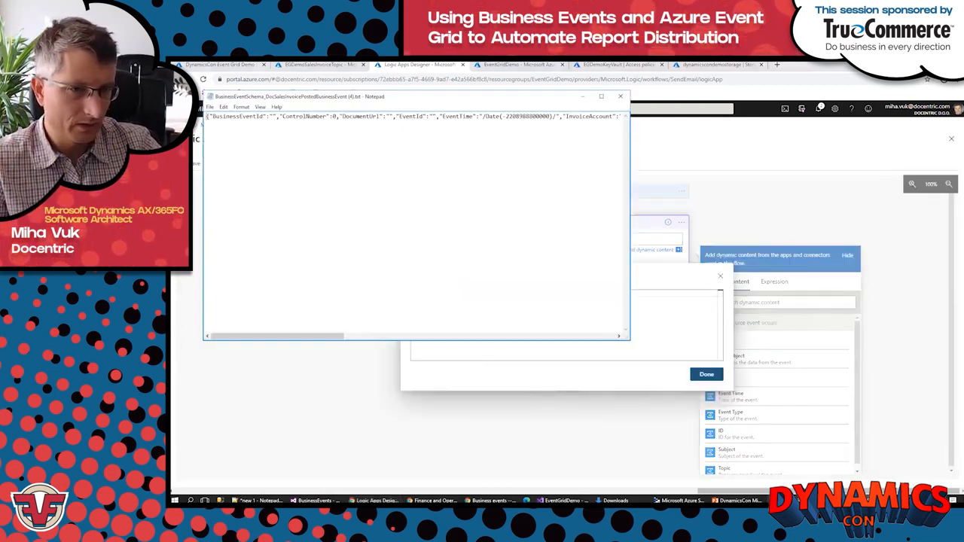
key("alt+Tab")
key("ctrl+a")
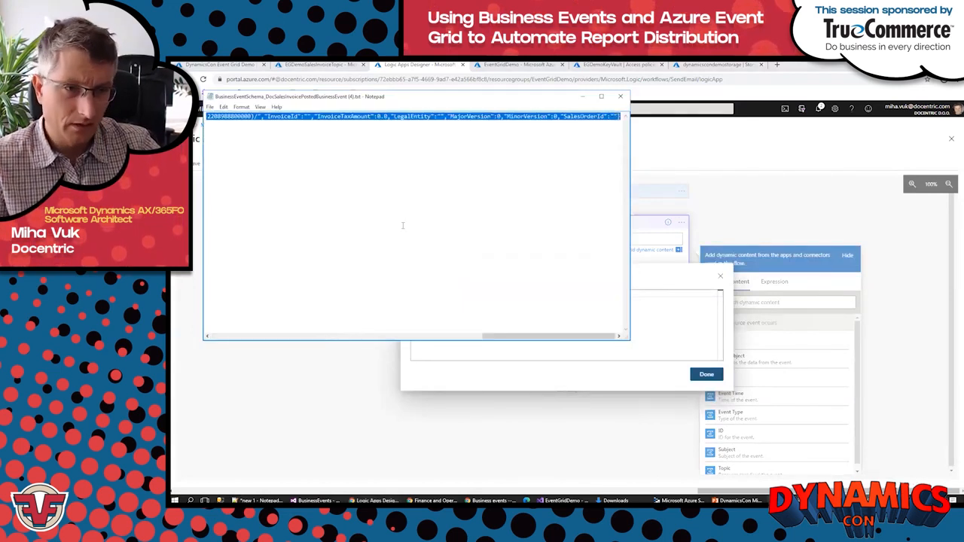
left_click(658, 270)
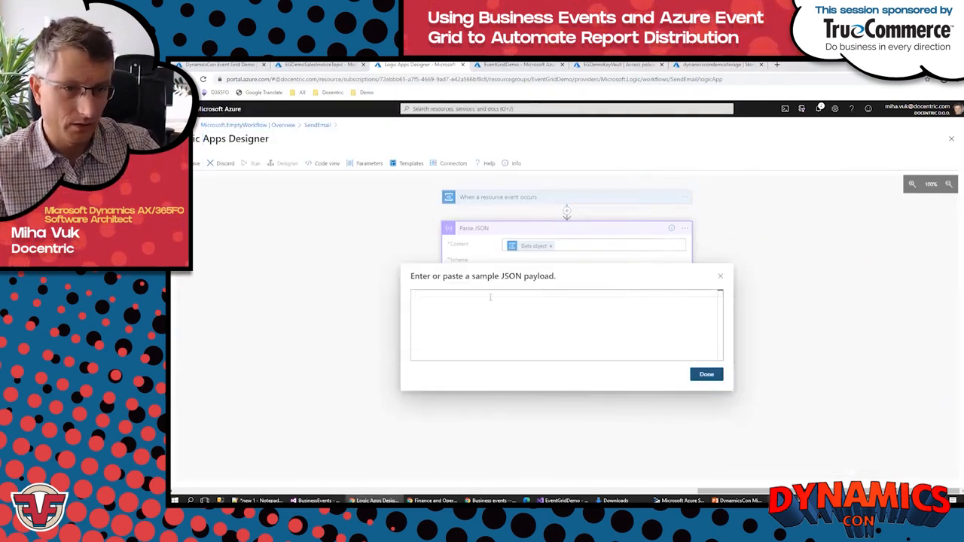
key("ctrl+v")
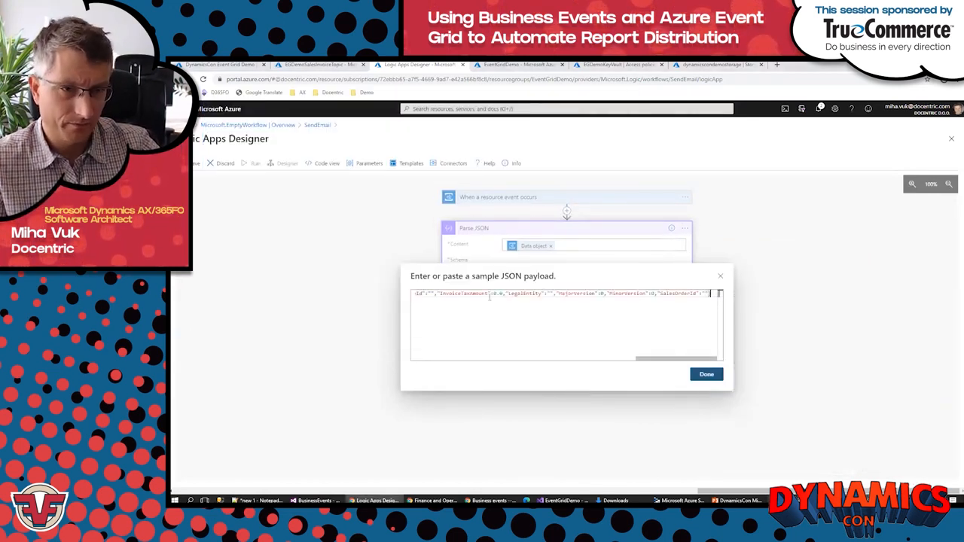
left_click(708, 375)
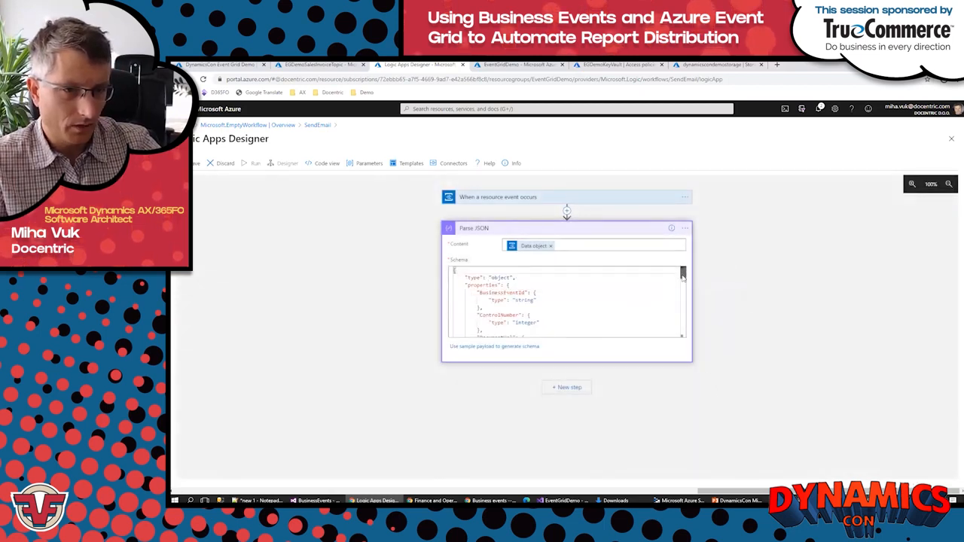
Step: Change the schema type of InvoiceAmountInAccountingCurrency and InvoiceTaxAmount to number
left_click_drag(683, 276, 688, 303)
double_click(521, 313)
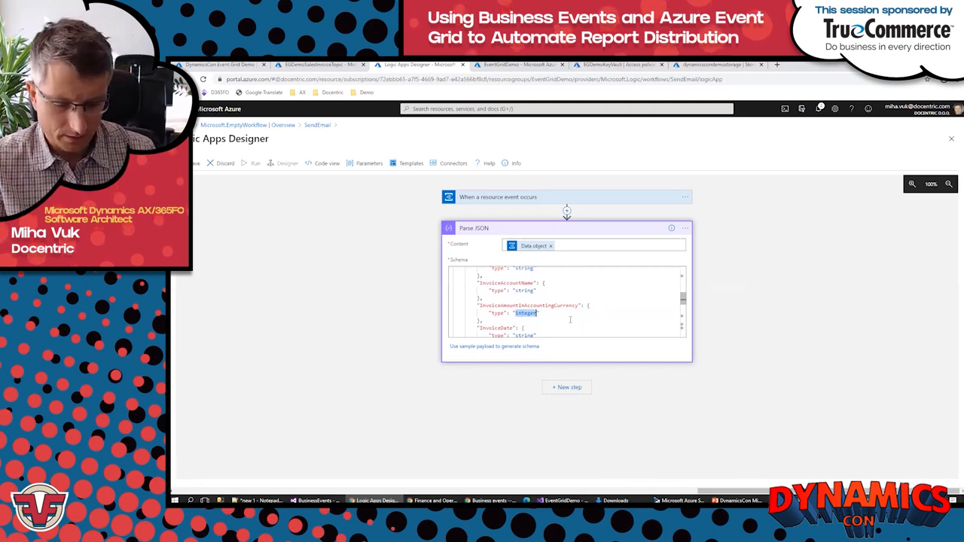
type("number")
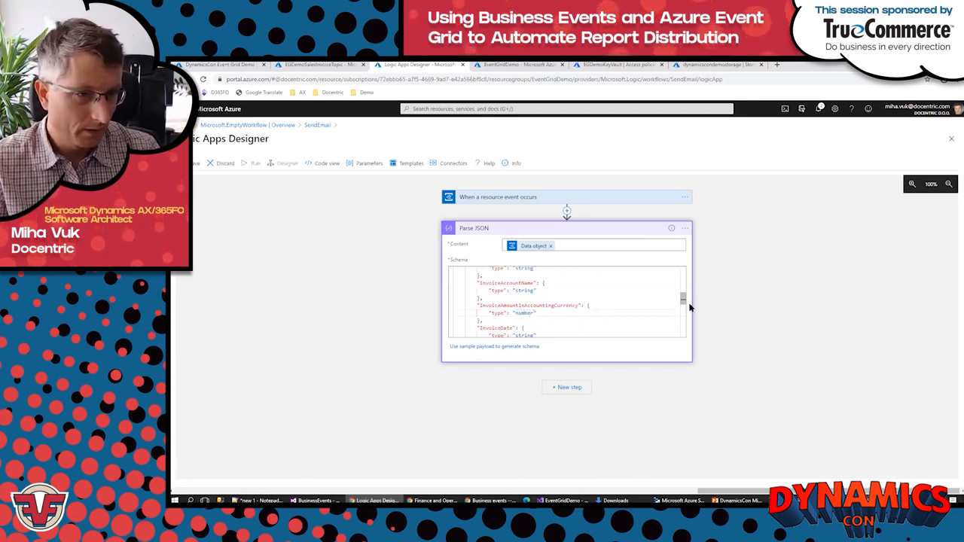
left_click_drag(683, 297, 682, 301)
left_click_drag(683, 307, 683, 315)
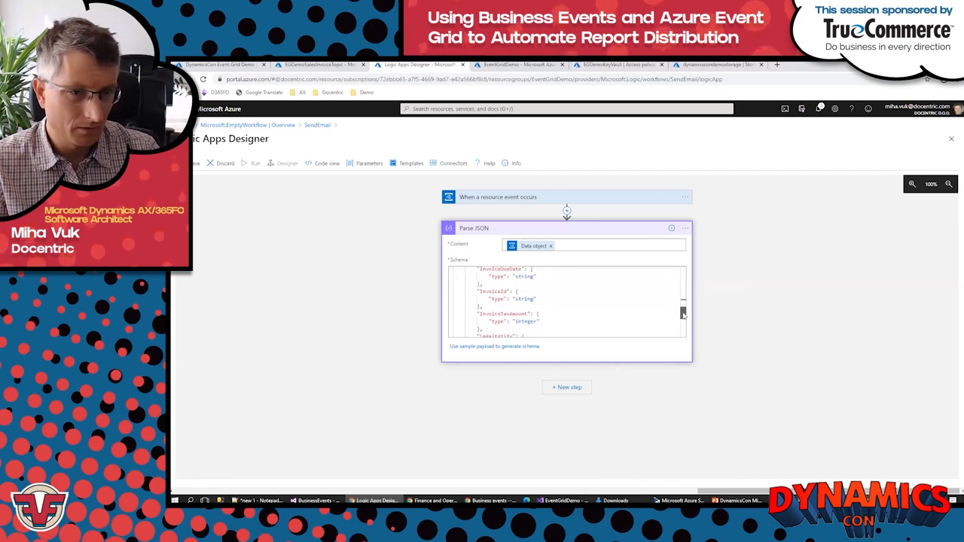
double_click(525, 322)
key("BackSpace")
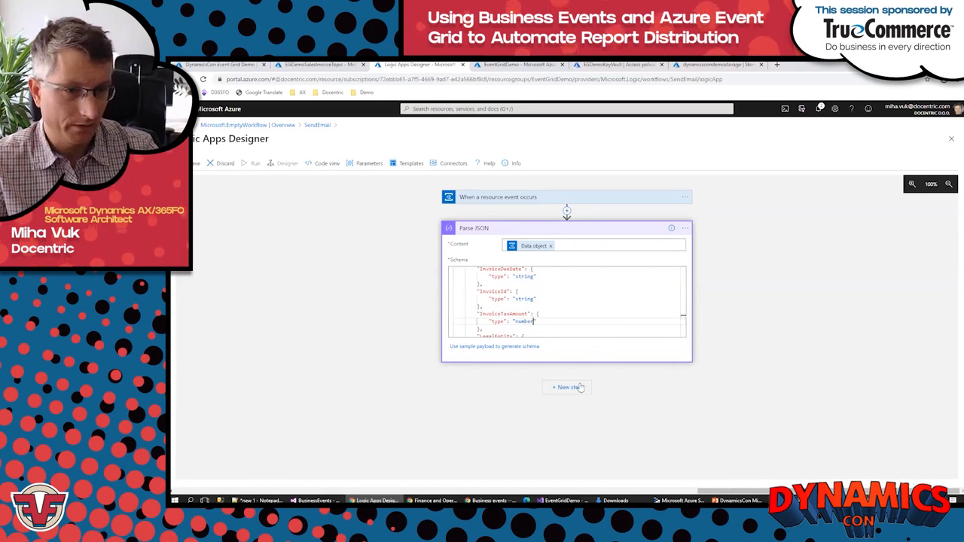
Step: Add the Office 365 Outlook action "Send an email (V2)" after Parse JSON and sign in to create its connection
left_click(568, 389)
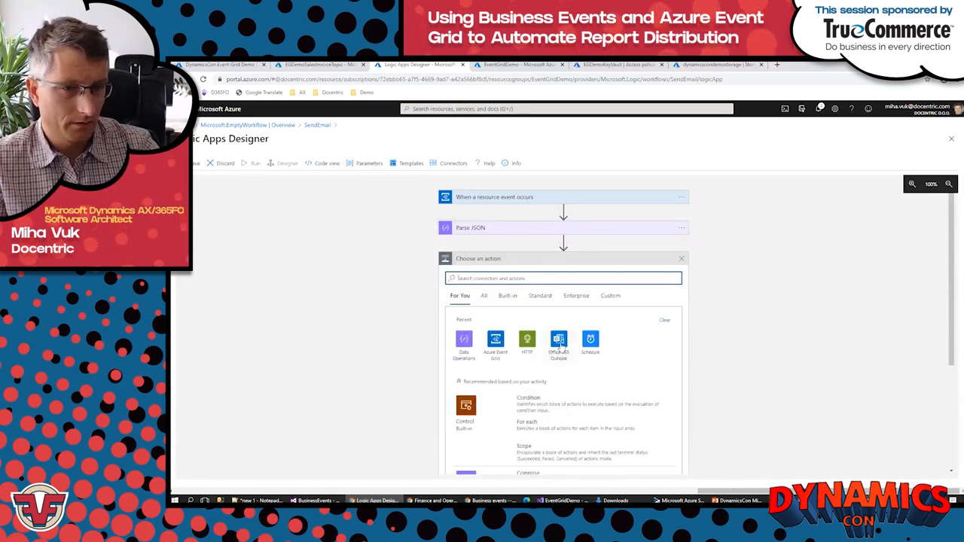
left_click(559, 340)
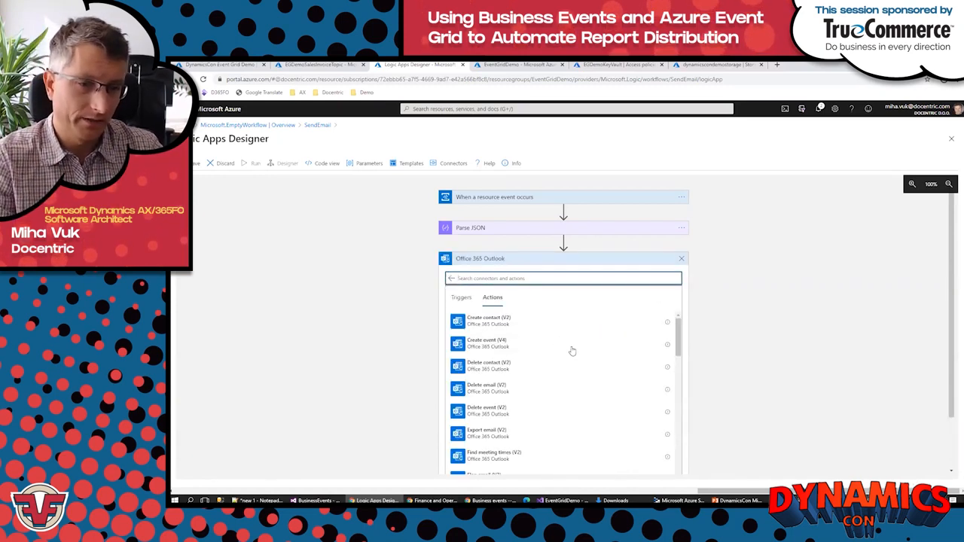
scroll(954, 278, "down", 2)
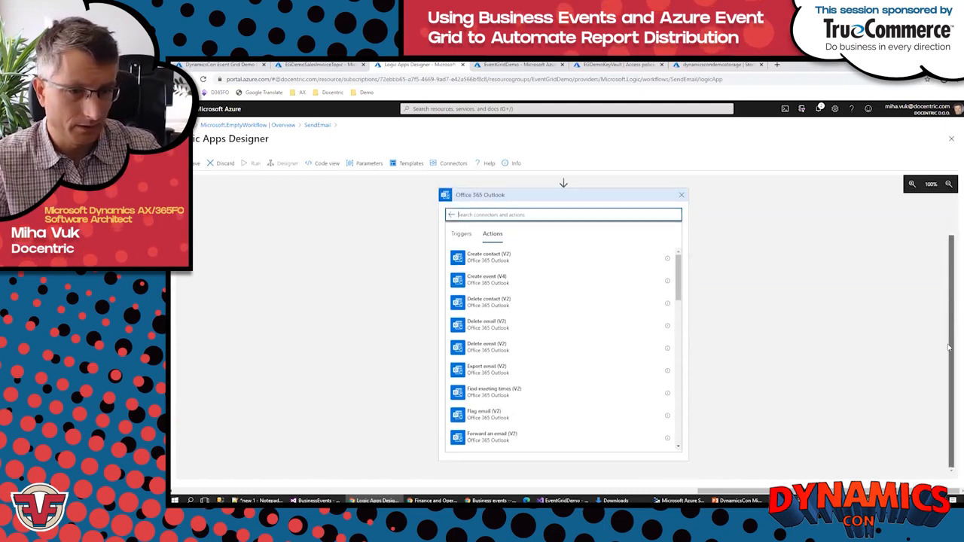
scroll(574, 385, "down", 5)
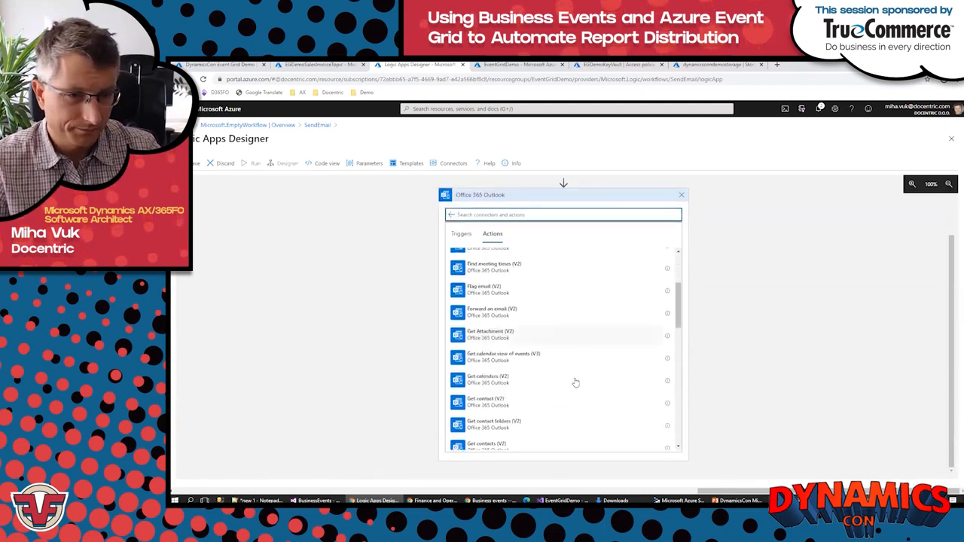
scroll(575, 393, "down", 4)
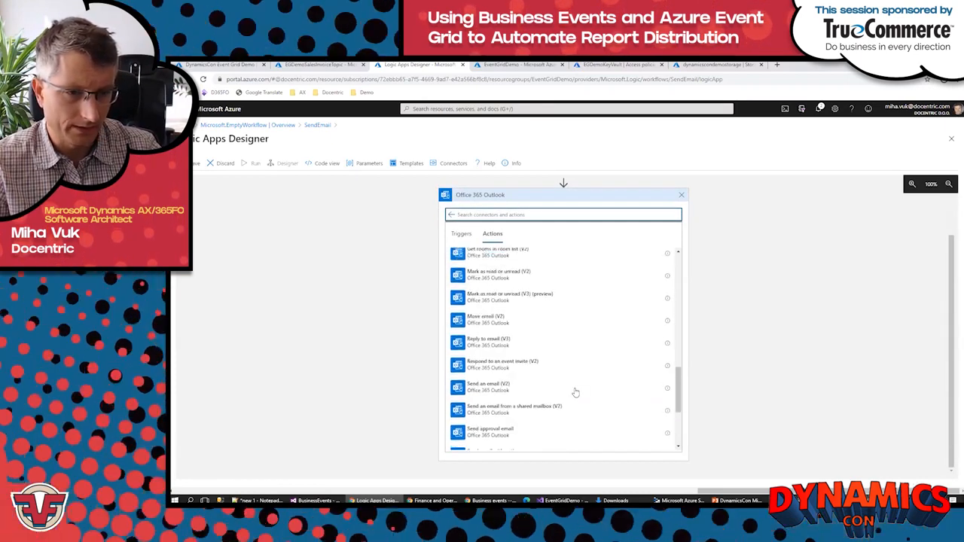
left_click(482, 349)
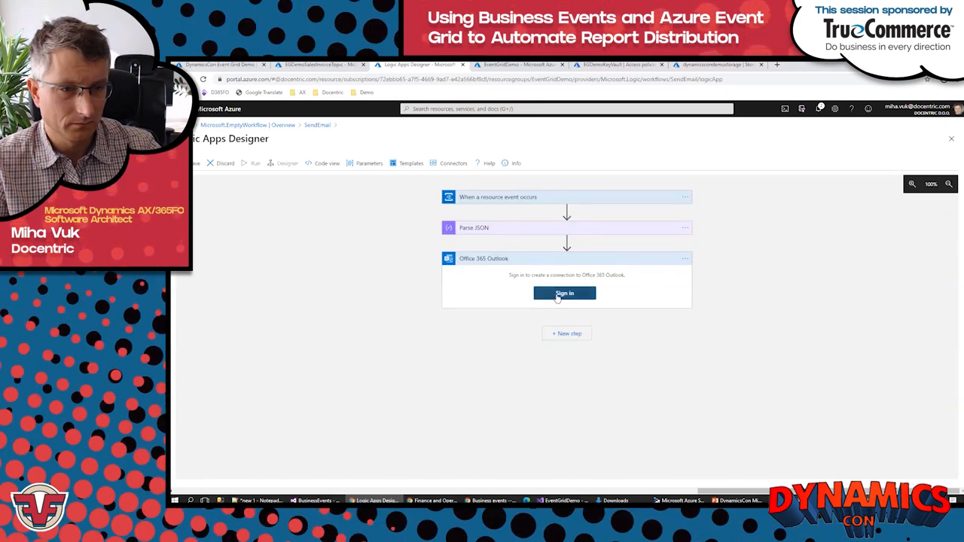
left_click(564, 294)
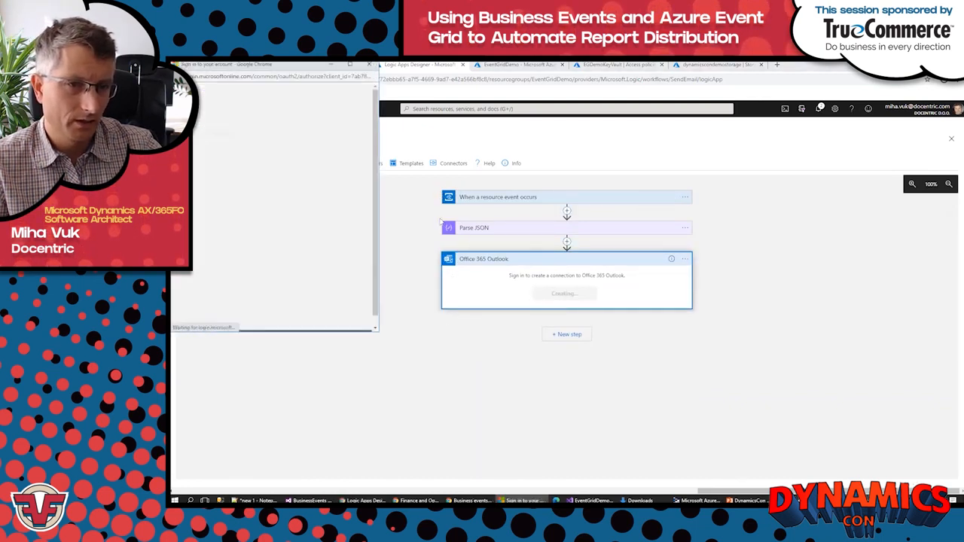
left_click(217, 176)
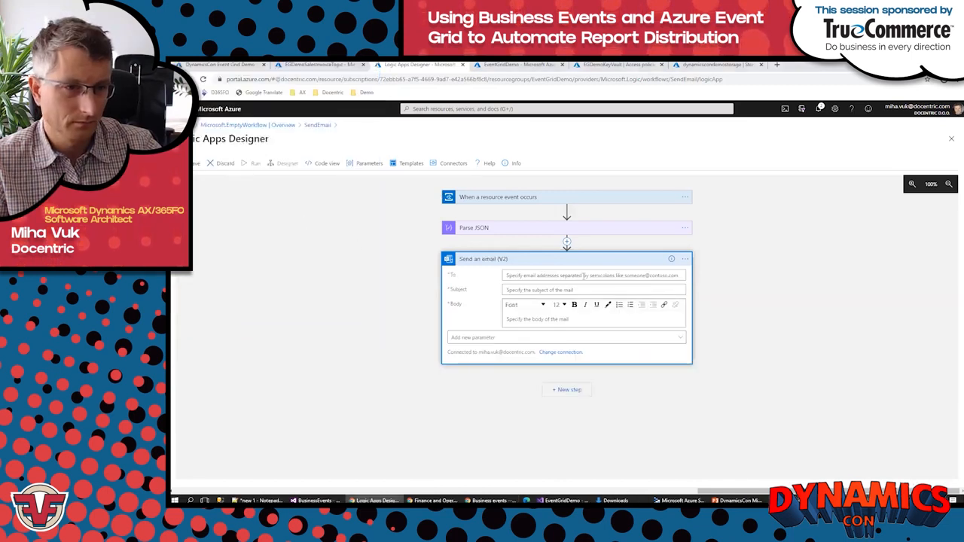
Step: Enter the demo recipient's e-mail address and set the e-mail subject to "new invoice"
left_click(580, 276)
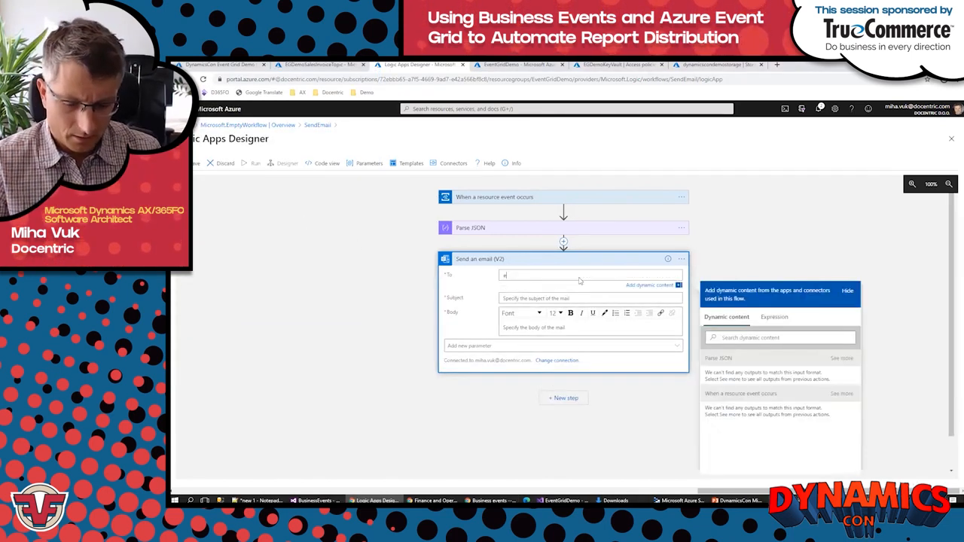
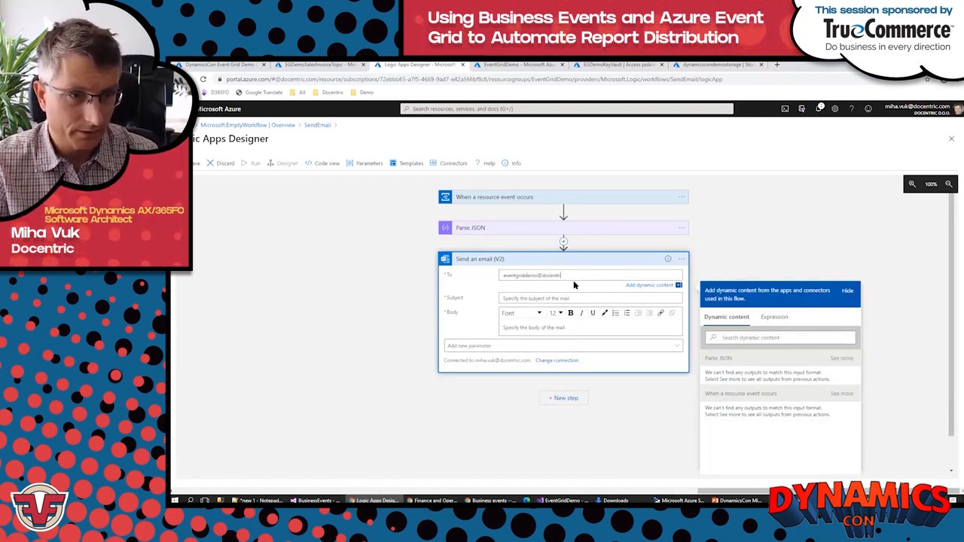
left_click(526, 299)
type("new in")
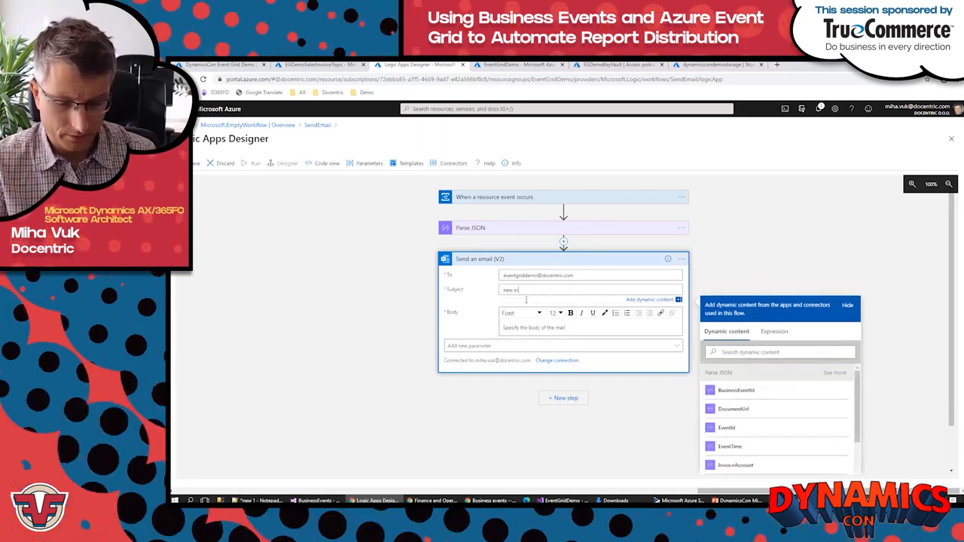
type("voice")
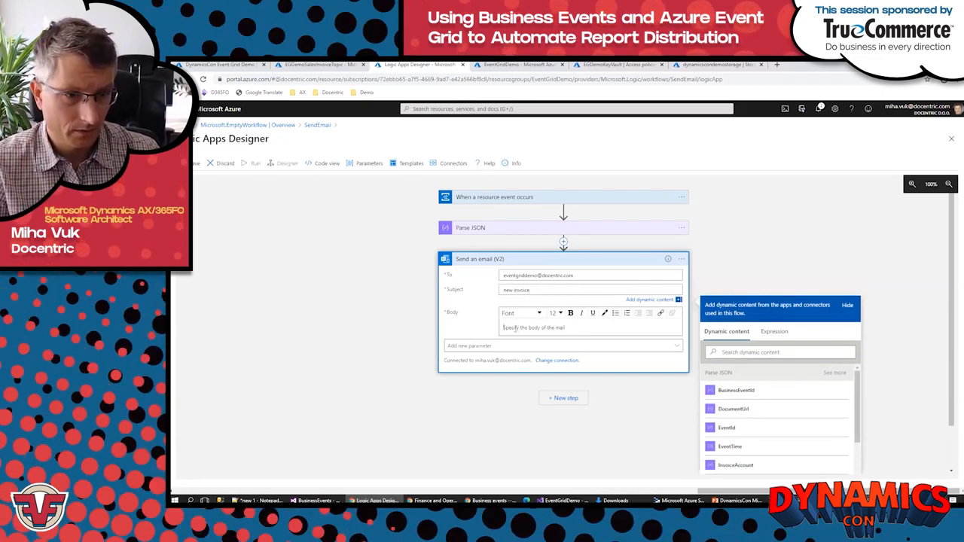
Step: Write the e-mail body "Please find attached invoice" followed by the InvoiceId value from Parse JSON
left_click(515, 330)
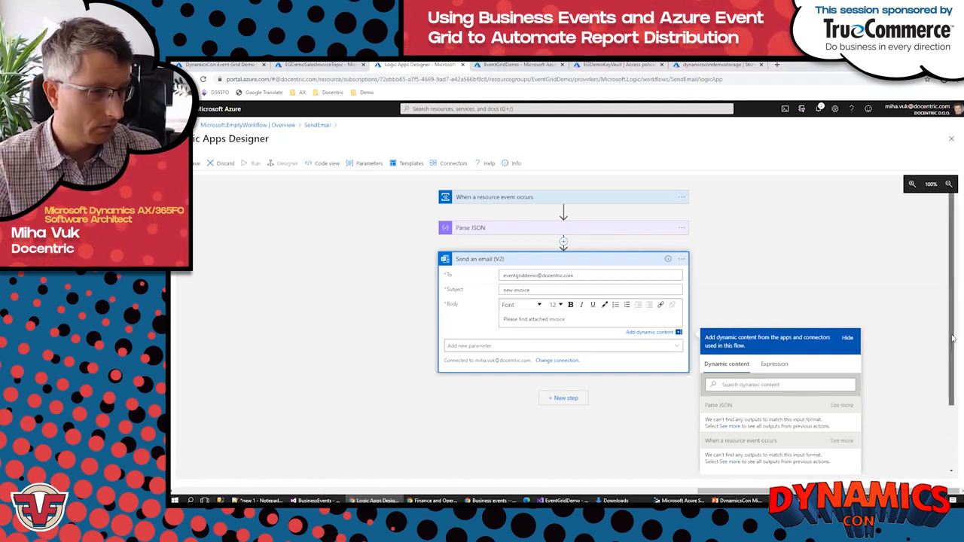
left_click_drag(954, 335, 952, 394)
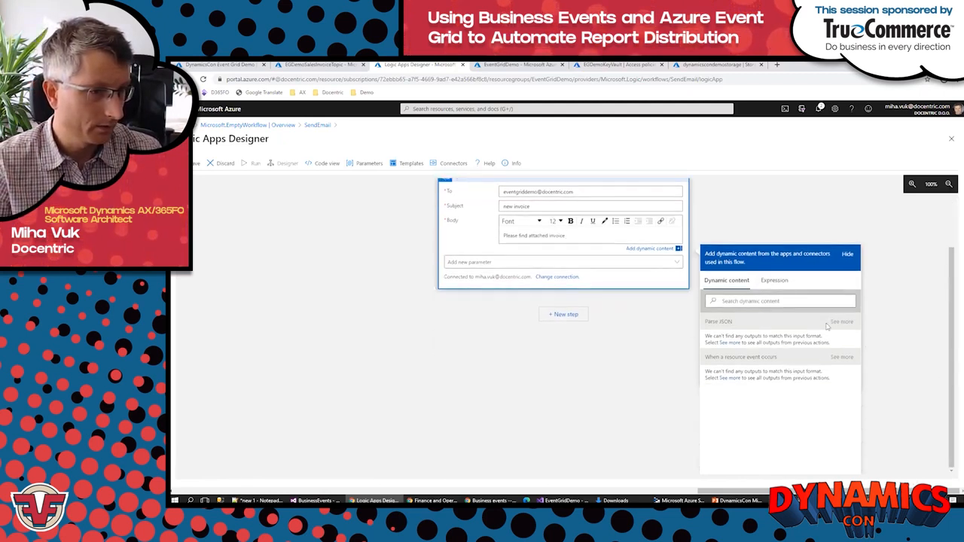
left_click(840, 321)
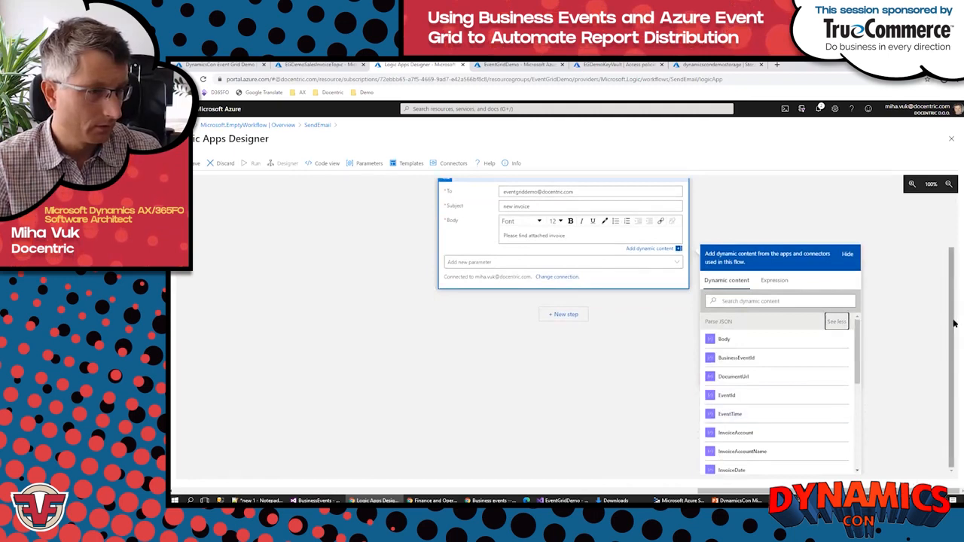
scroll(790, 409, "down", 3)
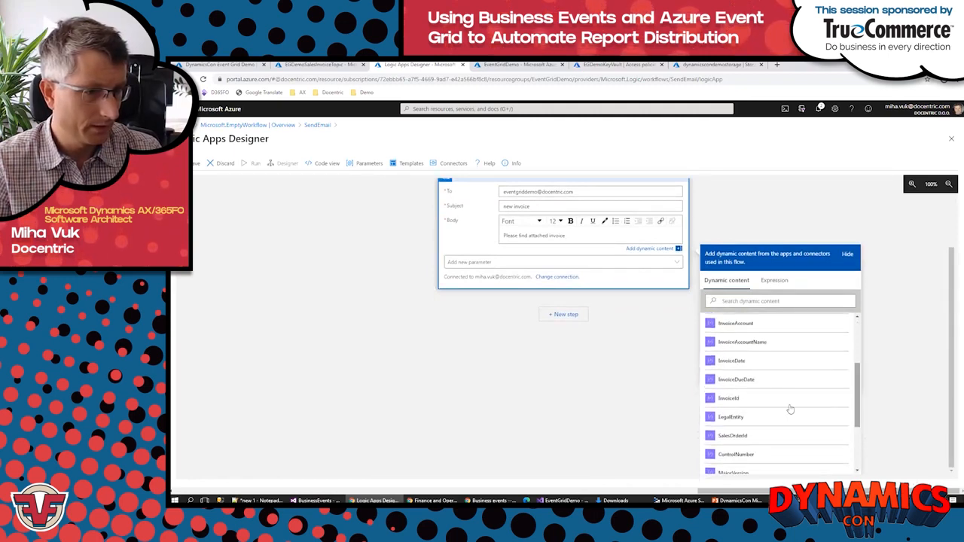
left_click(745, 399)
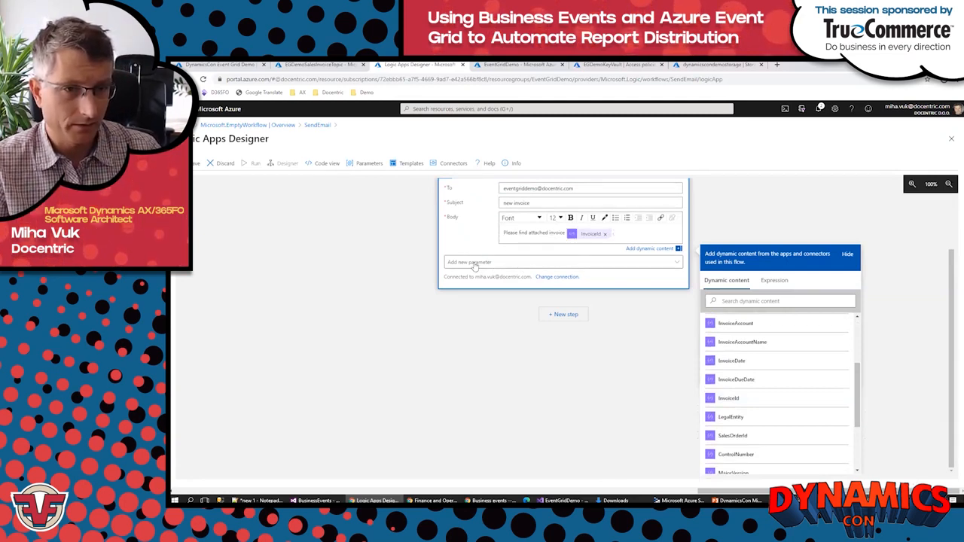
Step: Add the Attachments parameter to the Send an email (V2) action
left_click(475, 262)
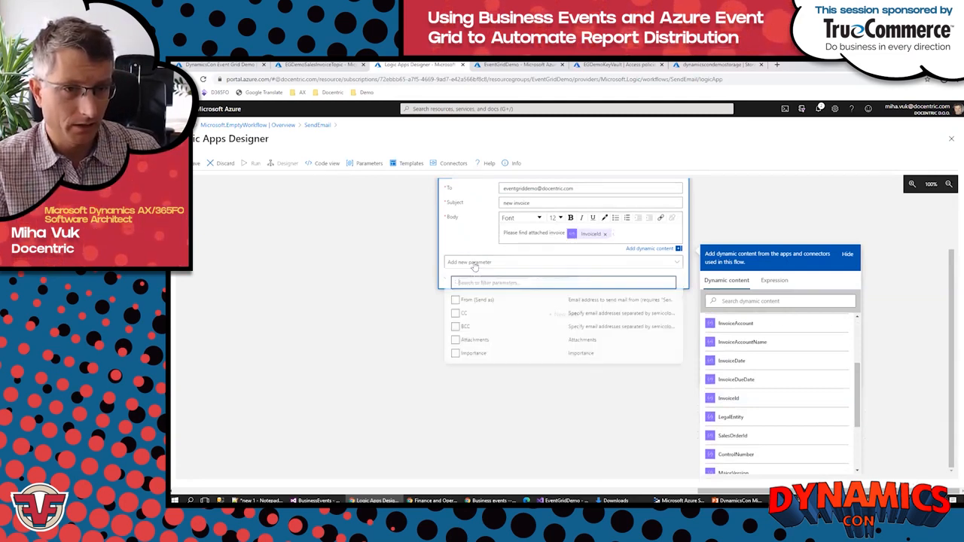
left_click(456, 343)
left_click(354, 357)
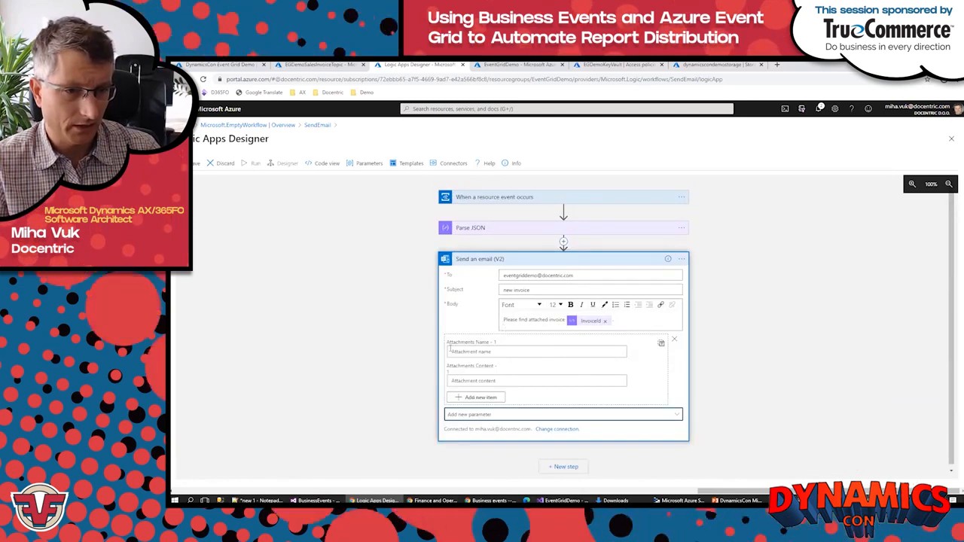
Step: Insert an HTTP action between Parse JSON and Send an email (V2)
left_click(564, 242)
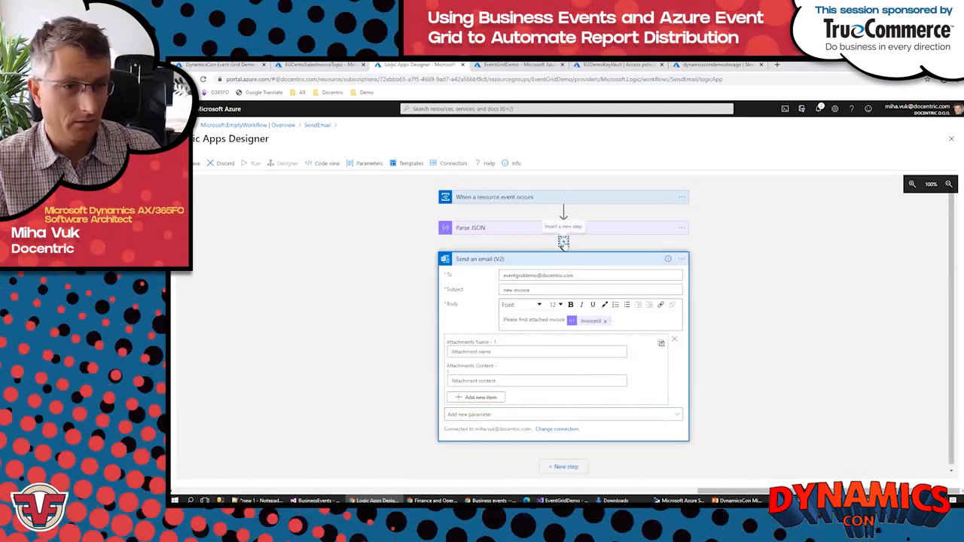
left_click(550, 254)
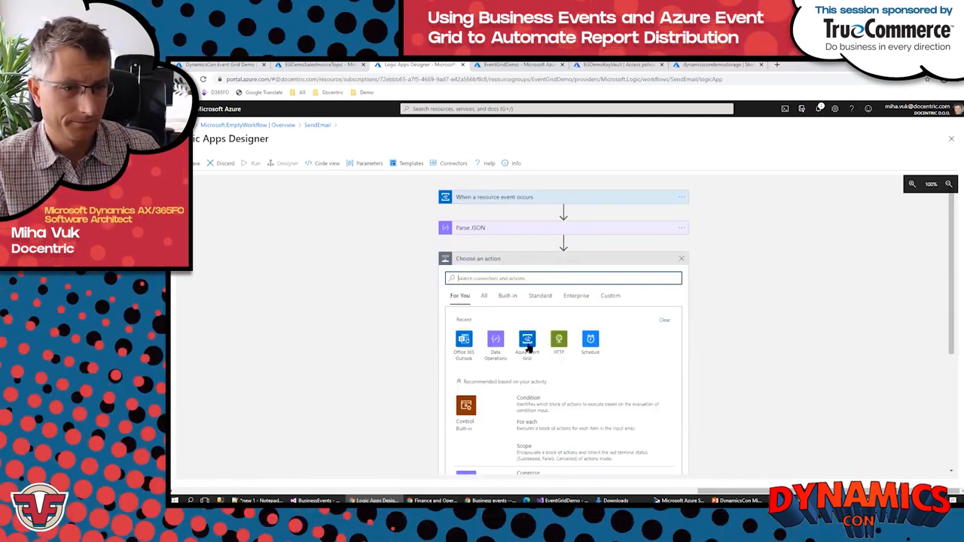
left_click(562, 345)
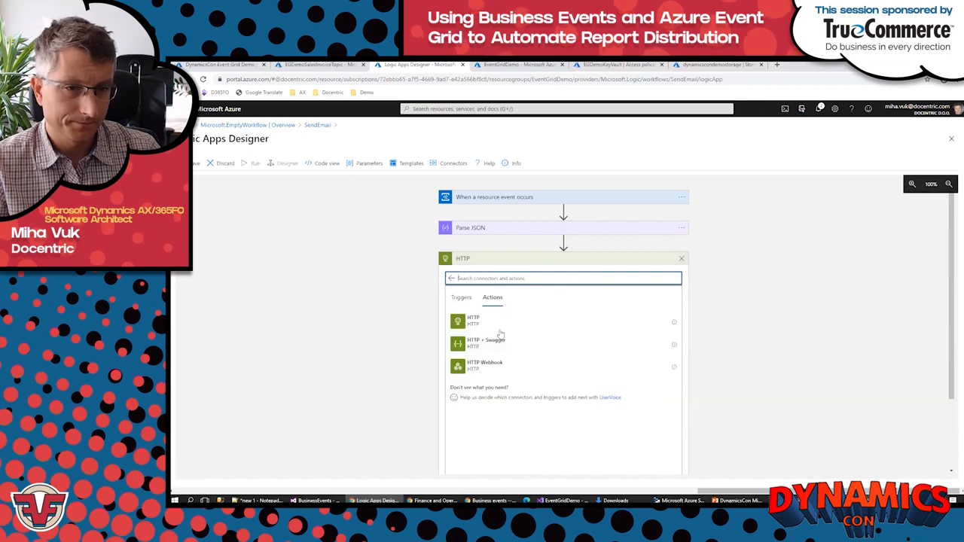
left_click(472, 321)
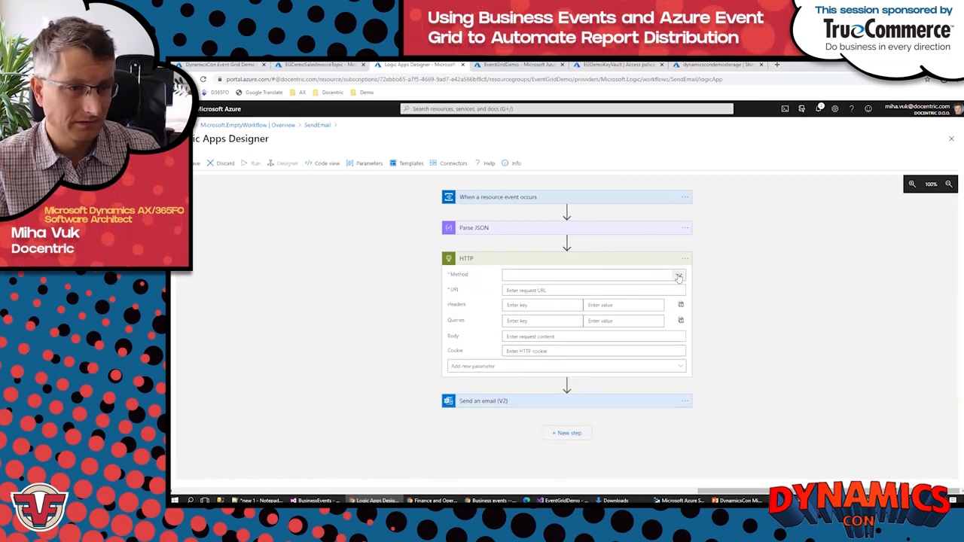
Step: Configure the HTTP action with the GET method and the DocumentUrl value from Parse JSON as its URI
left_click(676, 276)
left_click(511, 288)
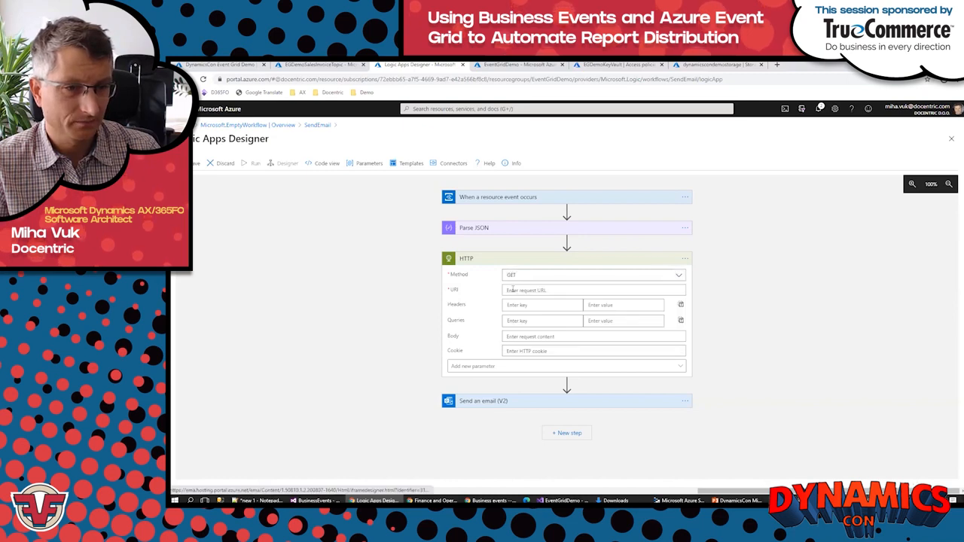
left_click(554, 290)
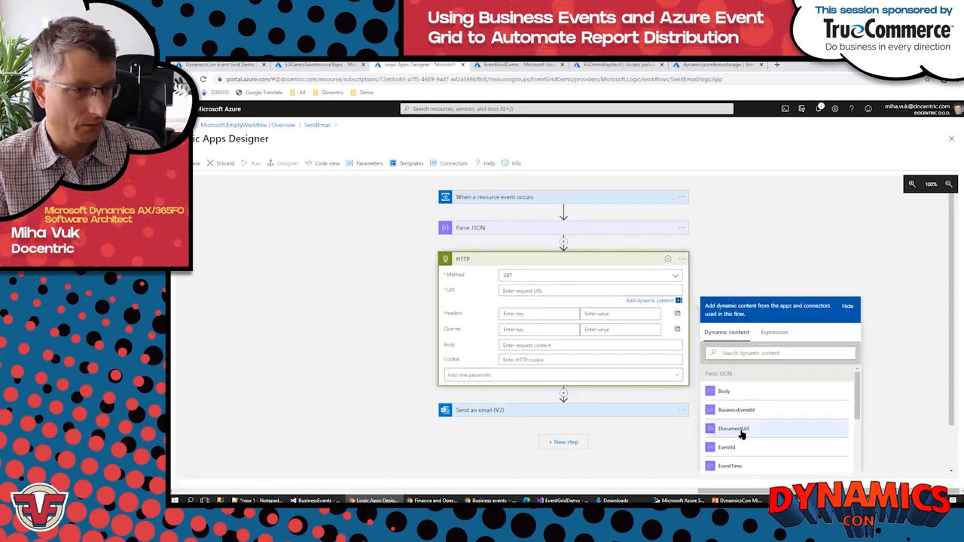
left_click(741, 430)
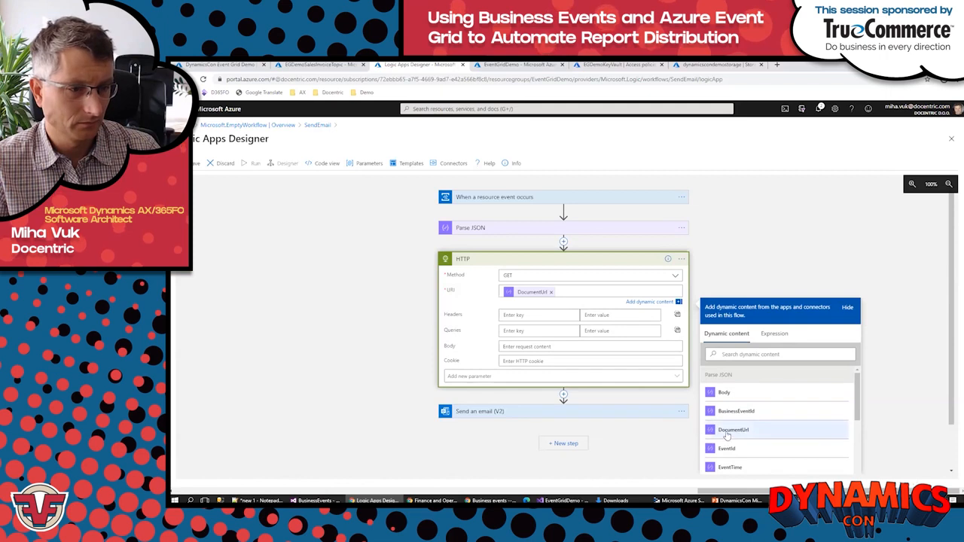
left_click(633, 456)
Step: Use the HTTP action's Body output as the attachment content in Send an email (V2)
left_click(525, 412)
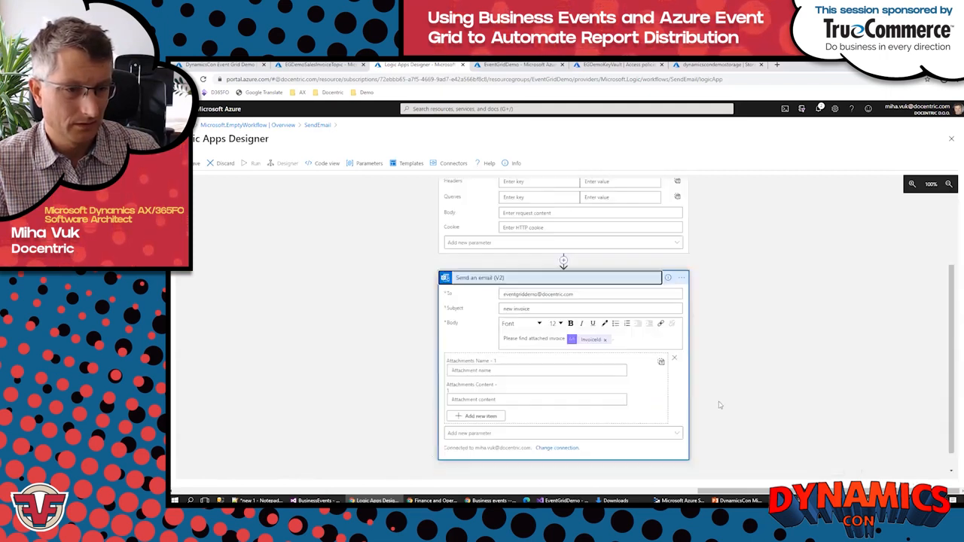
scroll(720, 405, "down", 1)
left_click(509, 380)
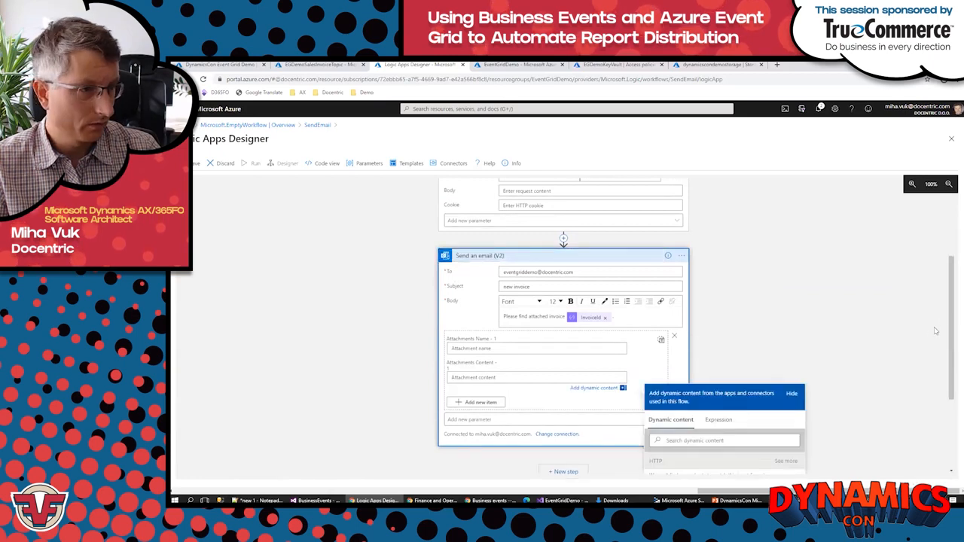
scroll(951, 314, "down", 2)
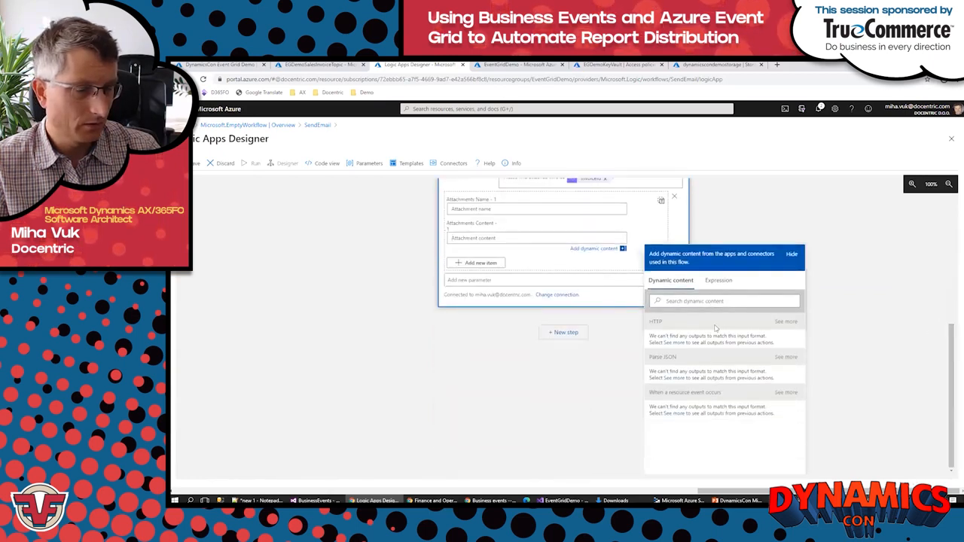
left_click(785, 322)
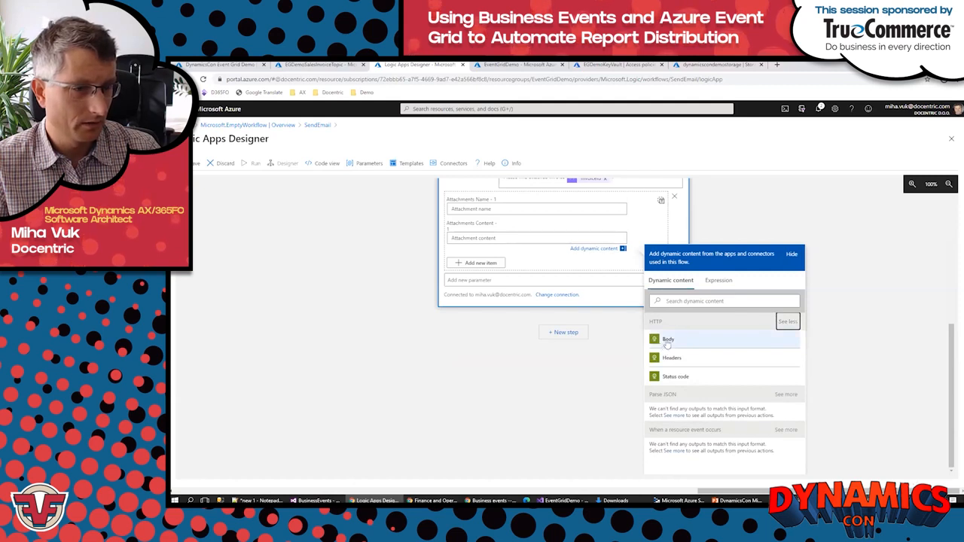
left_click(667, 340)
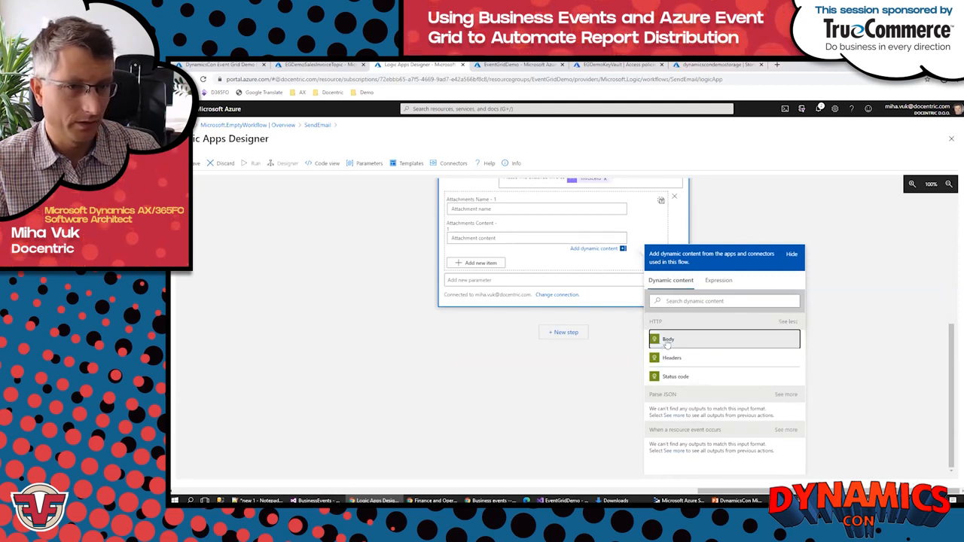
left_click(772, 217)
Step: Build the attachment name from the text "Invoice-", the InvoiceId value from Parse JSON and the extension ".pdf"
scroll(772, 217, "up", 3)
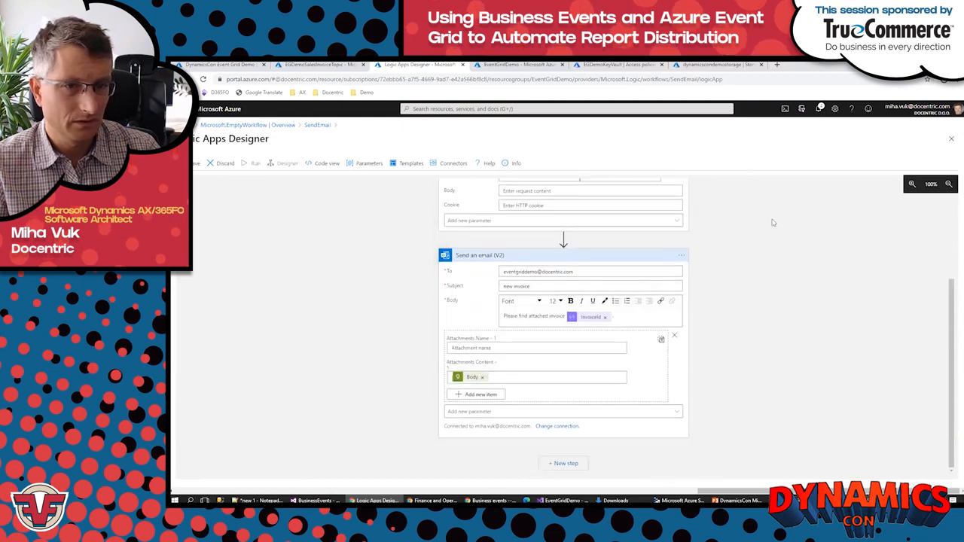
left_click(486, 389)
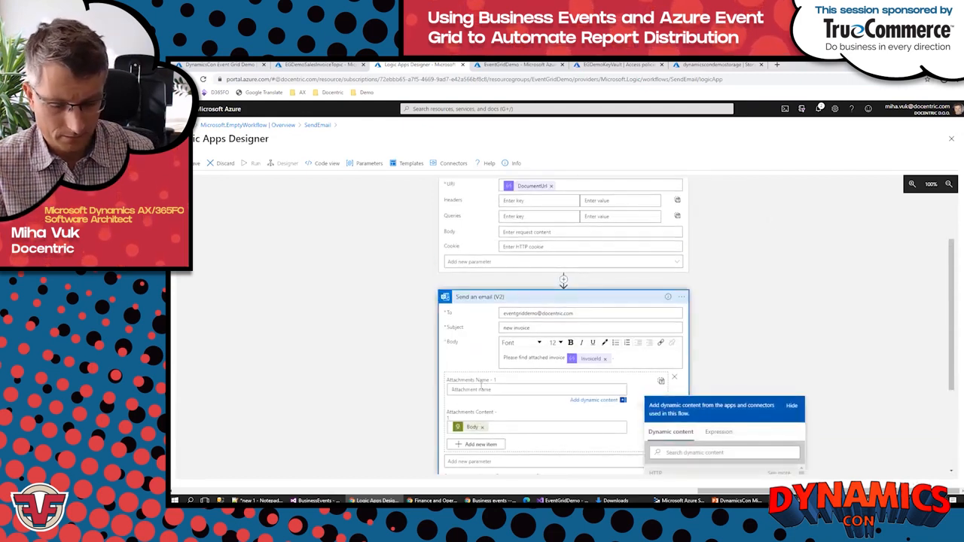
type("Invoice")
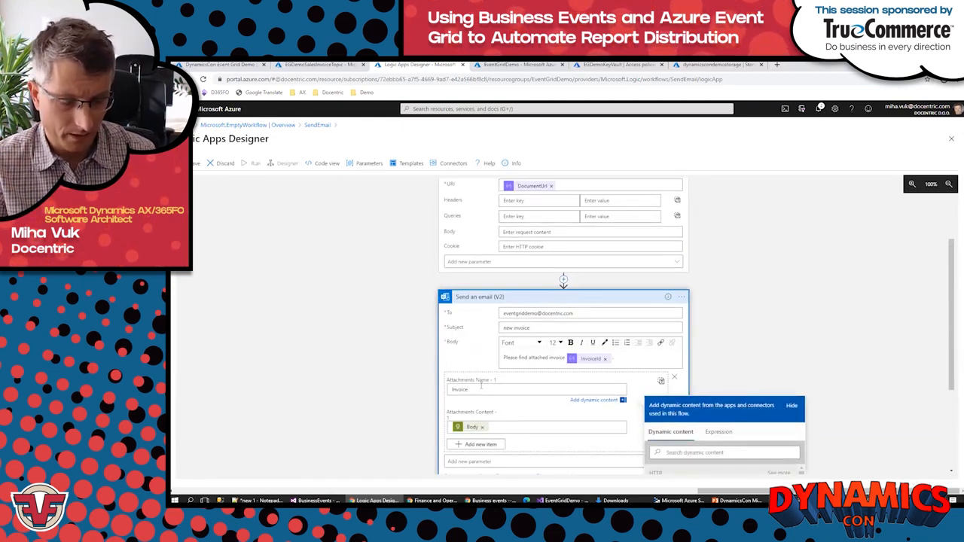
type("-")
scroll(783, 414, "down", 3)
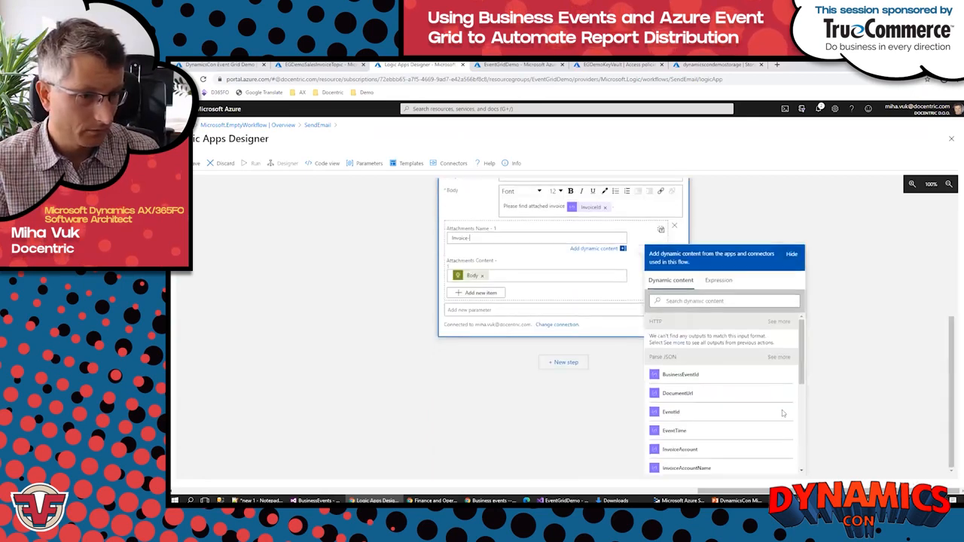
left_click_drag(801, 362, 802, 405)
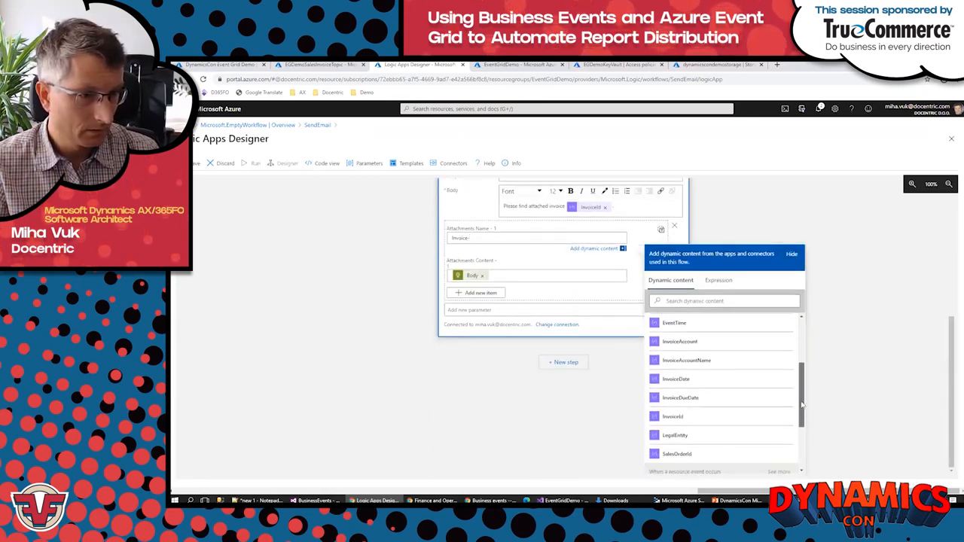
left_click(674, 415)
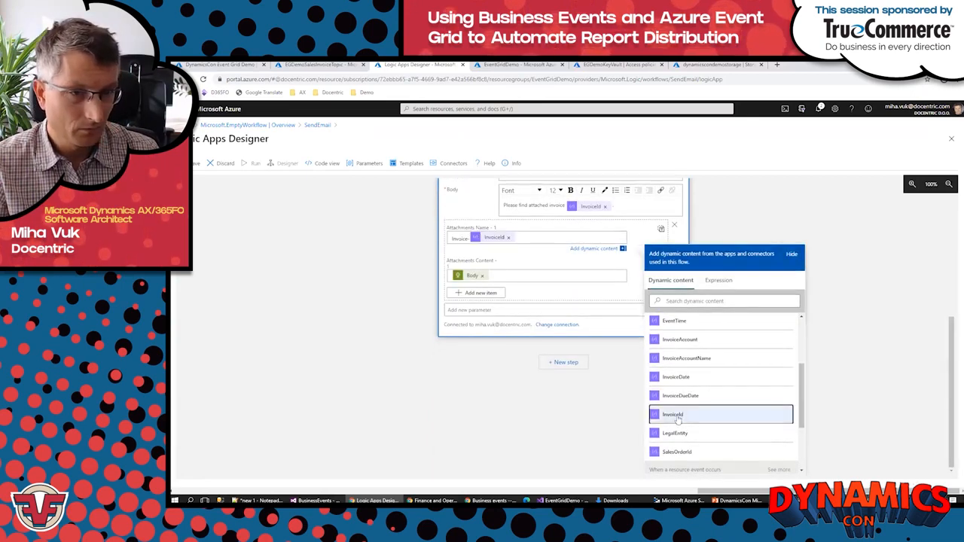
left_click(517, 237)
type(".pdf")
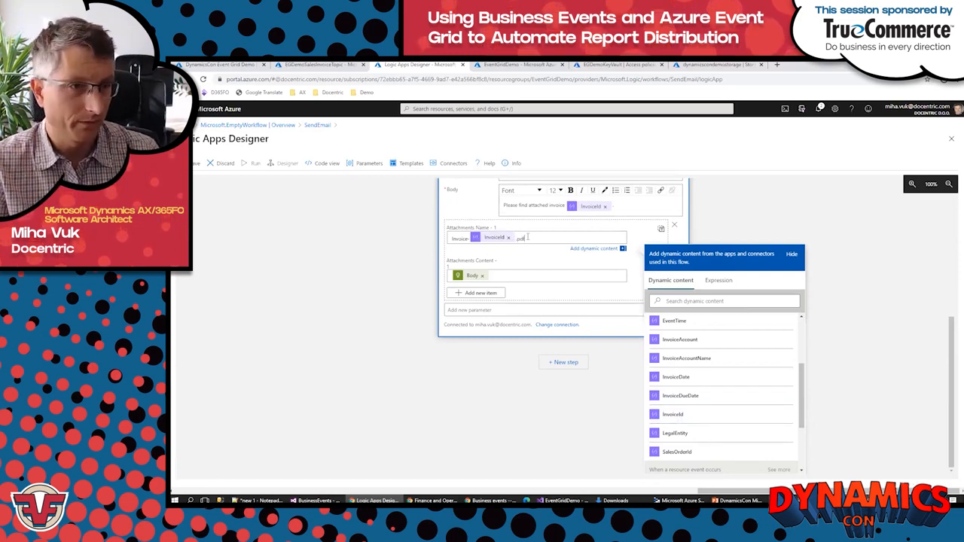
left_click(806, 220)
Step: Save the logic app, returning to its overview, and refresh the EGDemoSalesInvoiceTopic overview
scroll(767, 333, "up", 5)
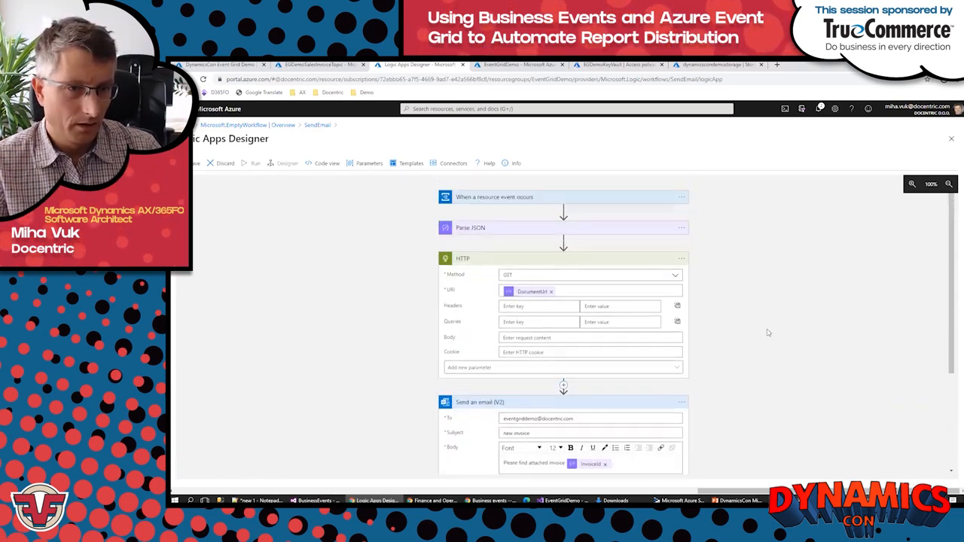
left_click(195, 164)
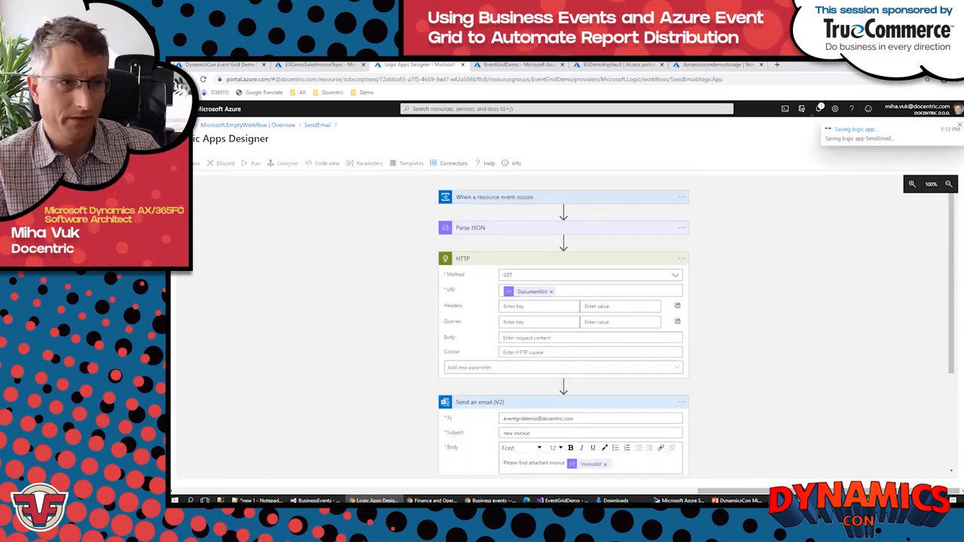
left_click(317, 126)
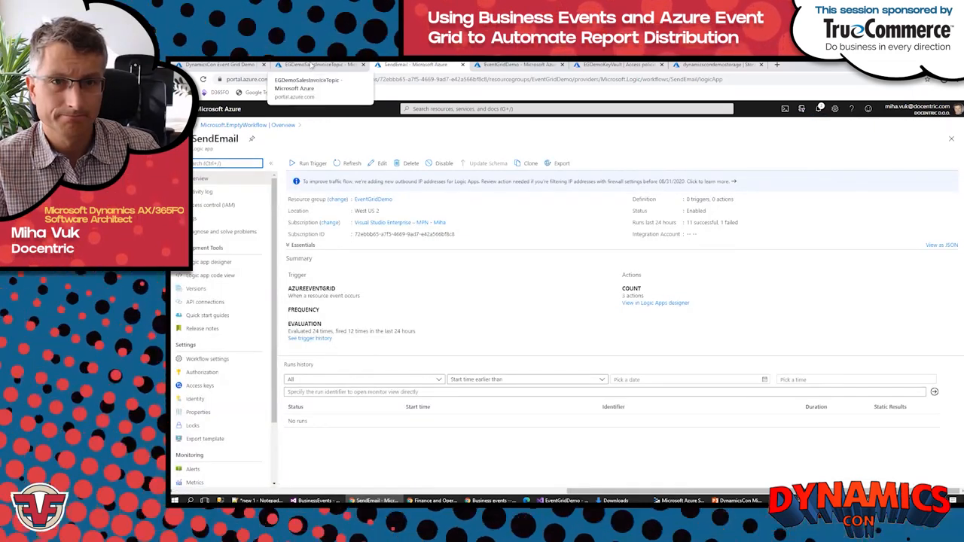
left_click(311, 64)
left_click(389, 166)
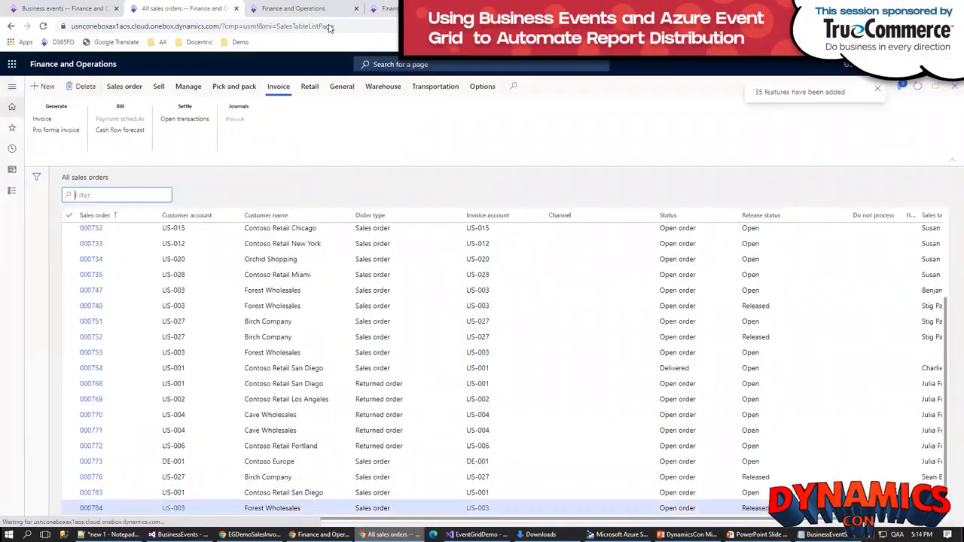
Step: In Finance and Operations, start invoicing the last Contoso Retail San Diego sales order and confirm Screen as the invoice's print destination
left_click(210, 490)
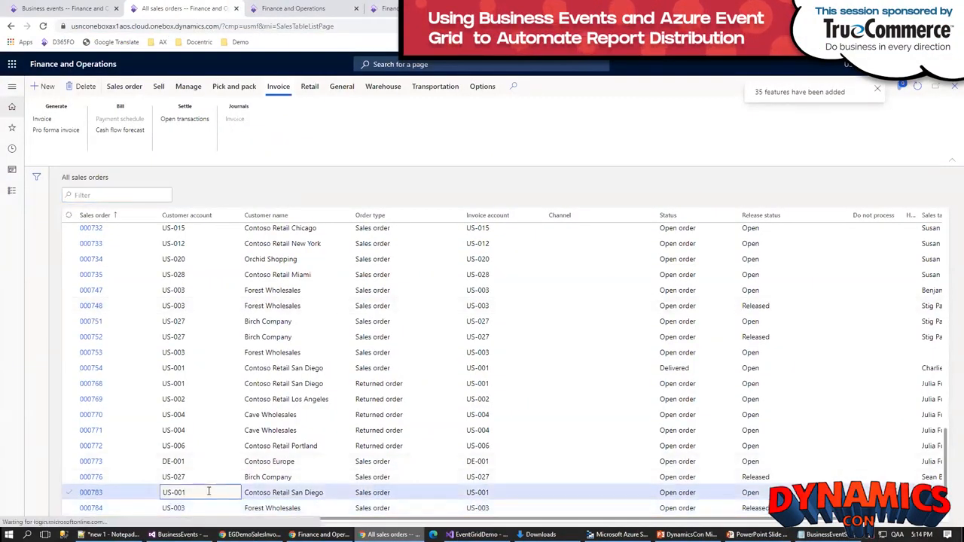
left_click(43, 121)
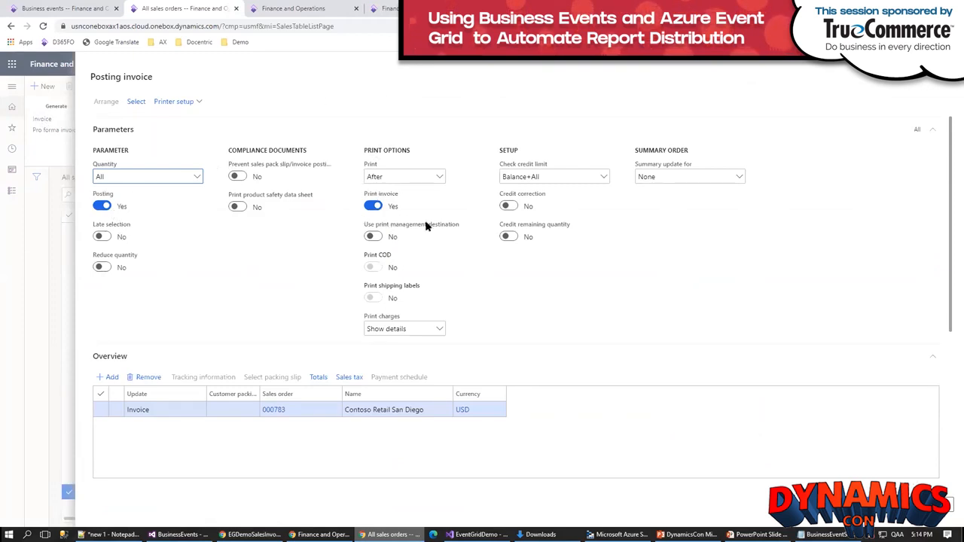
left_click(197, 104)
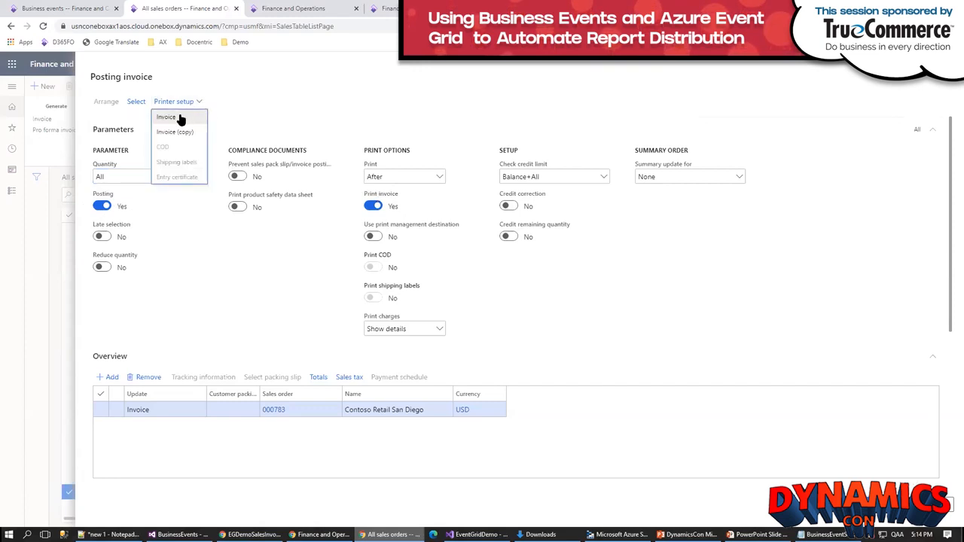
left_click(179, 119)
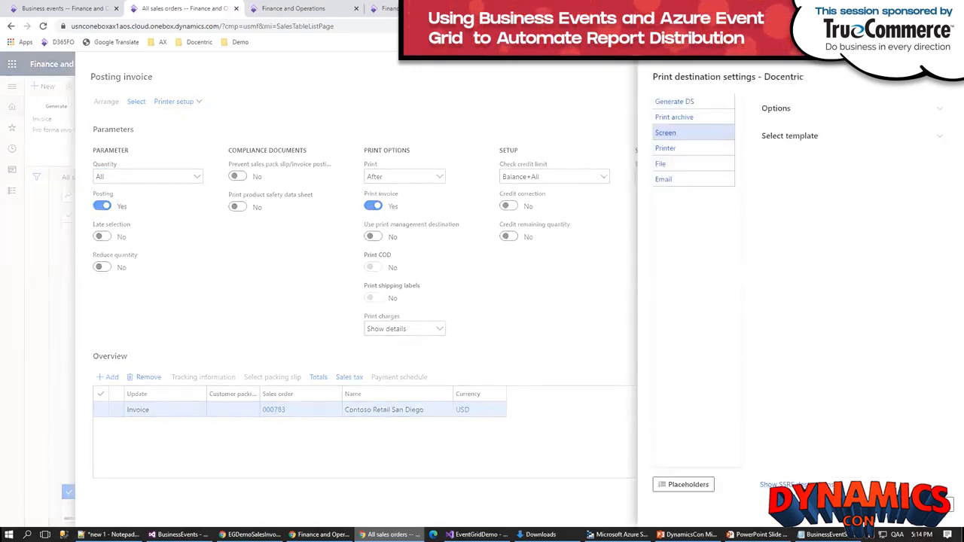
left_click(895, 505)
Step: Set the Update quantities of the two Professional speaker cable lines to 1 and 2, and post the invoice
scroll(802, 379, "down", 5)
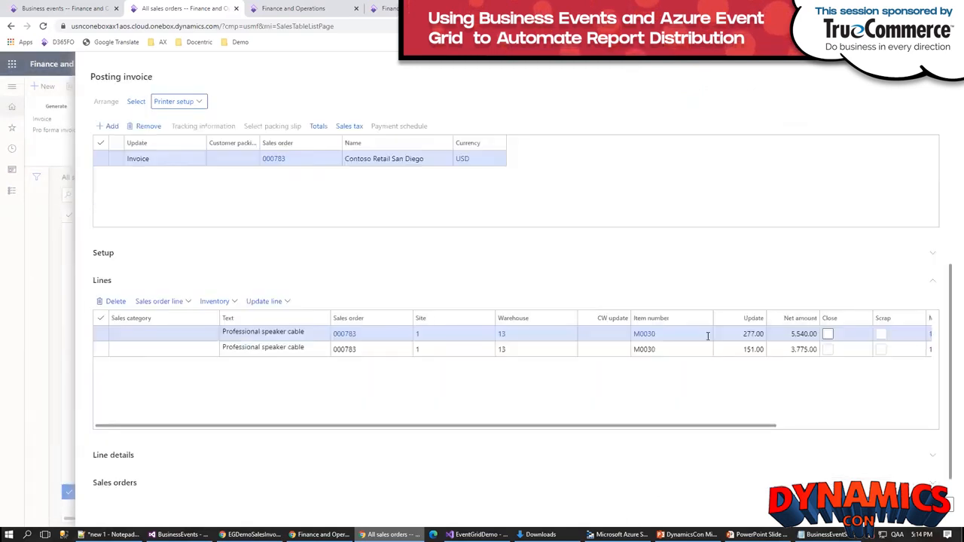
left_click(740, 333)
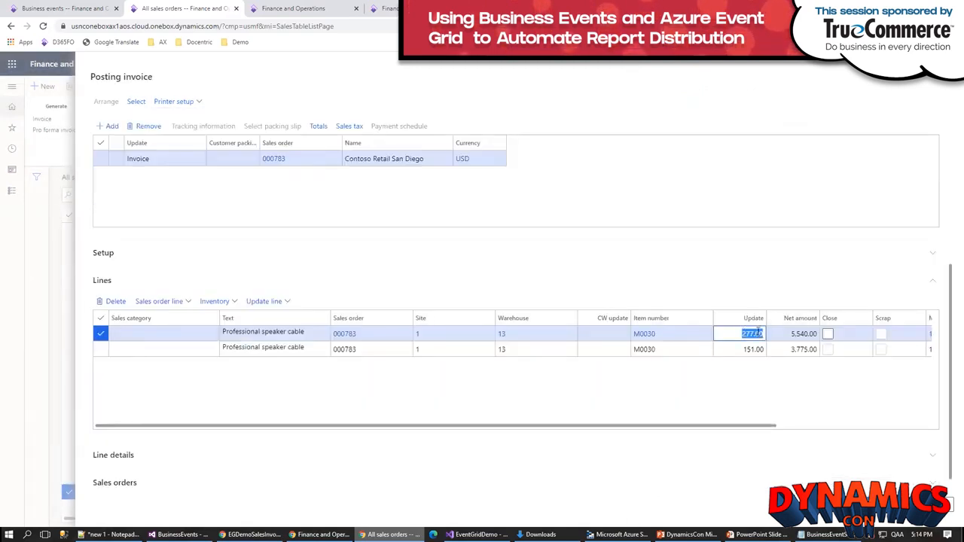
type("1")
left_click(744, 349)
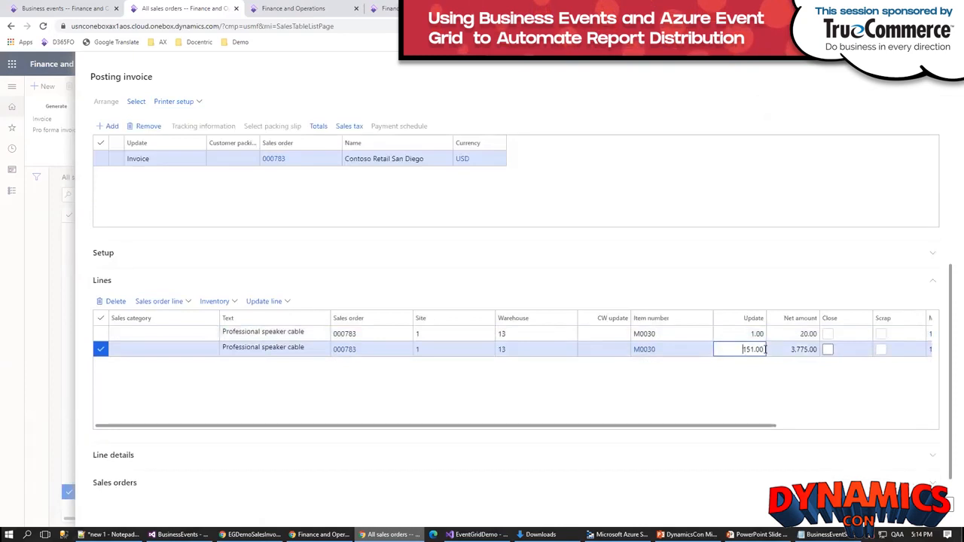
type("2")
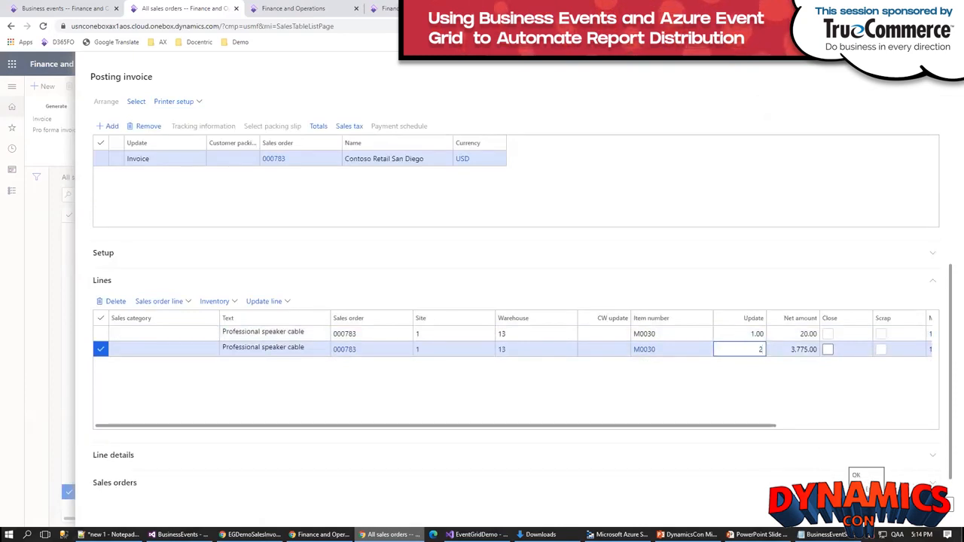
left_click(867, 505)
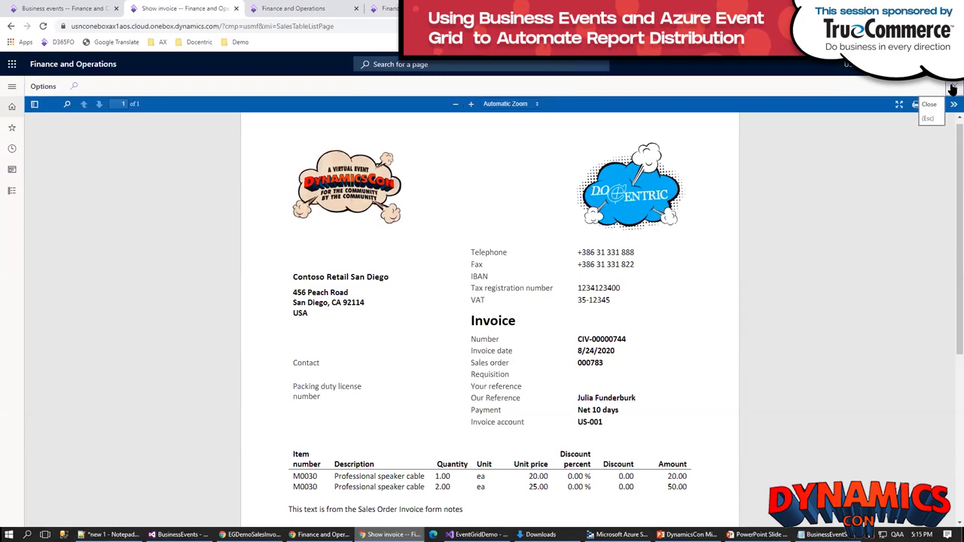
left_click(953, 89)
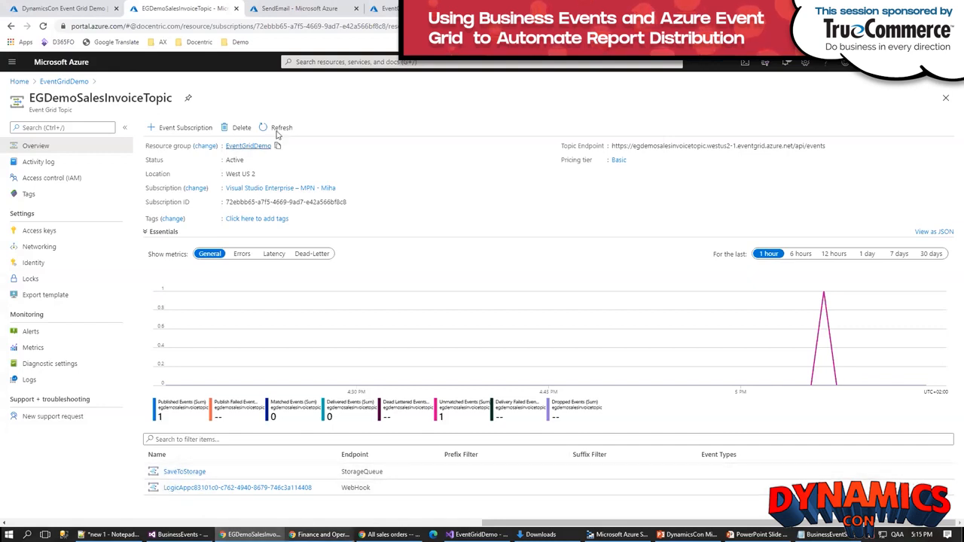
Step: In the Azure portal, refresh the SendEmail logic app's runs history and open its latest run
left_click(301, 8)
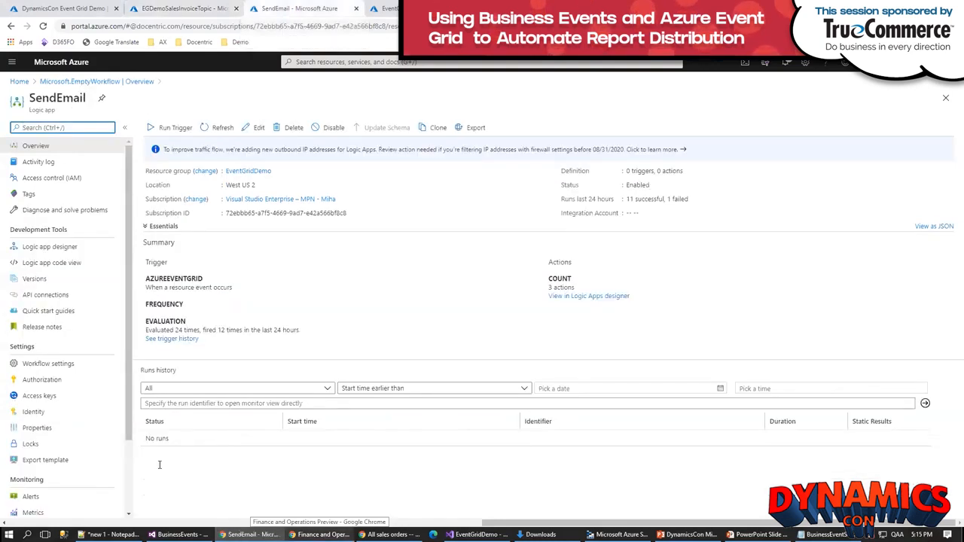
left_click(218, 129)
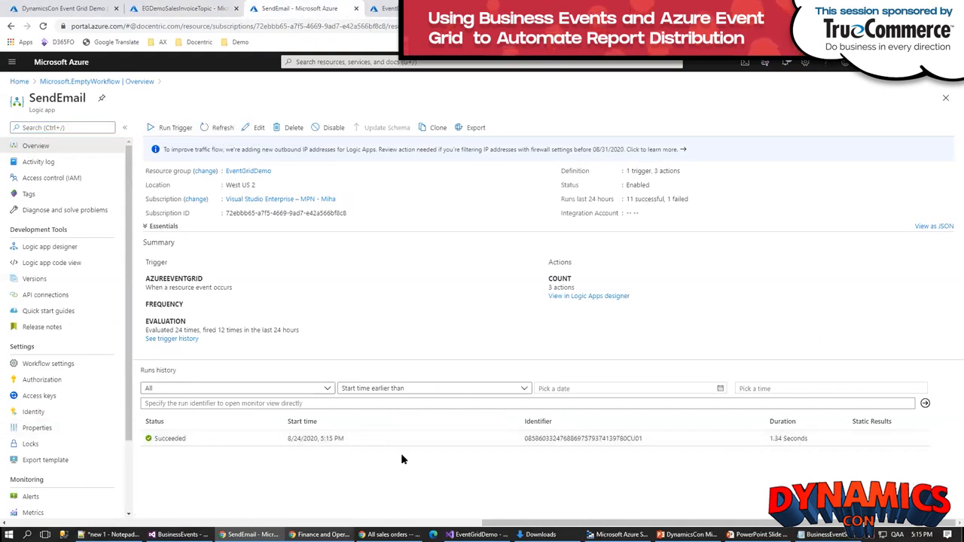
left_click(175, 440)
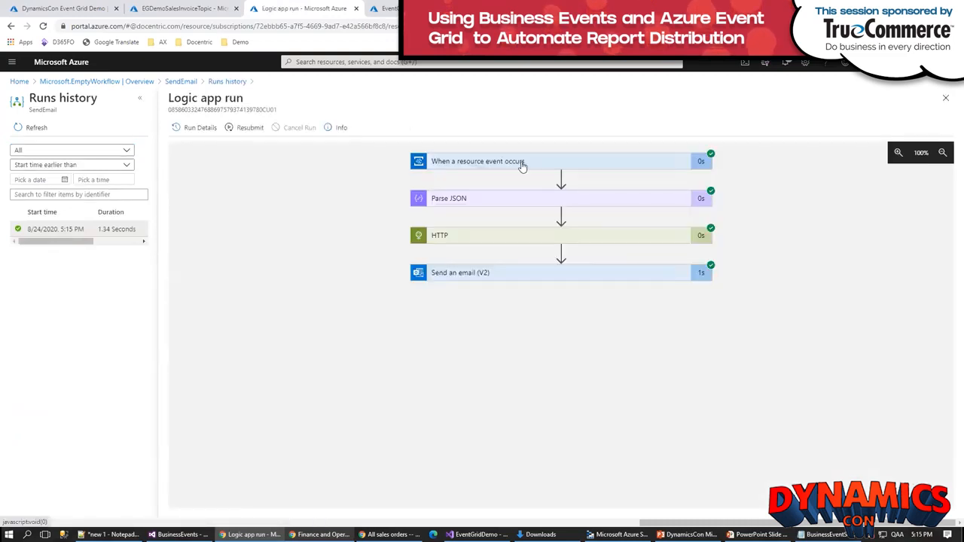
Step: Examine the output body of the "When a resource event occurs" trigger in the logic app run
left_click(520, 164)
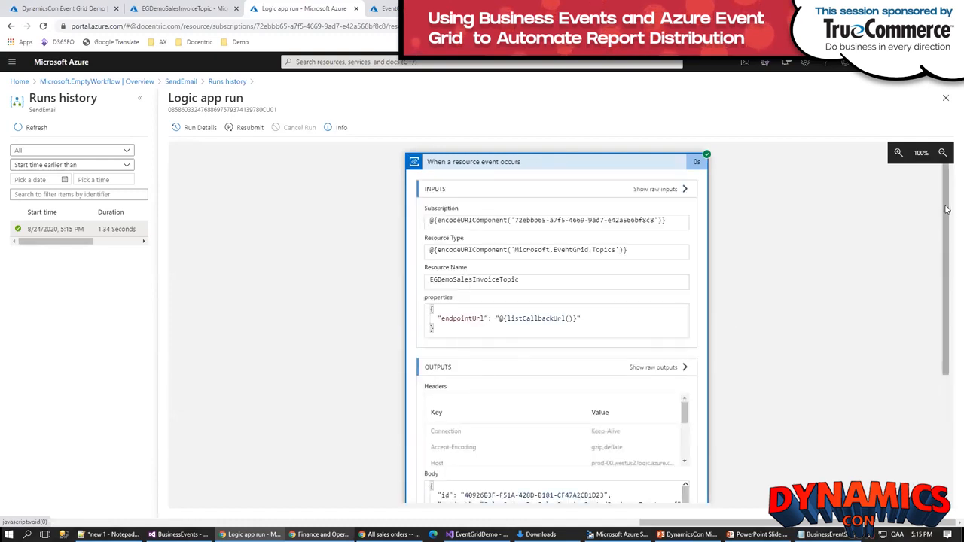
left_click_drag(947, 209, 947, 305)
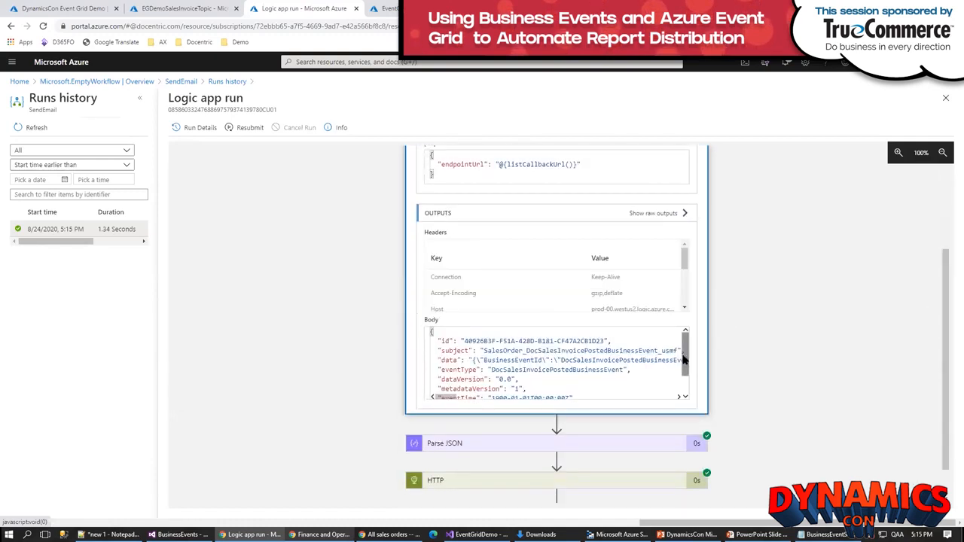
left_click_drag(684, 362, 684, 380)
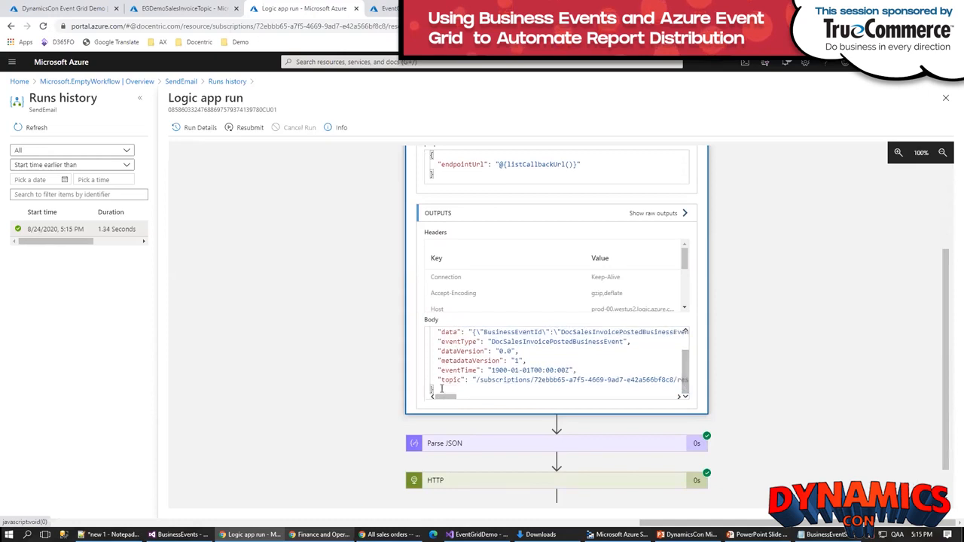
Step: Copy the whole trigger output body from the logic app run into a new Notepad++ document
left_click_drag(441, 386, 423, 315)
key("ctrl+c")
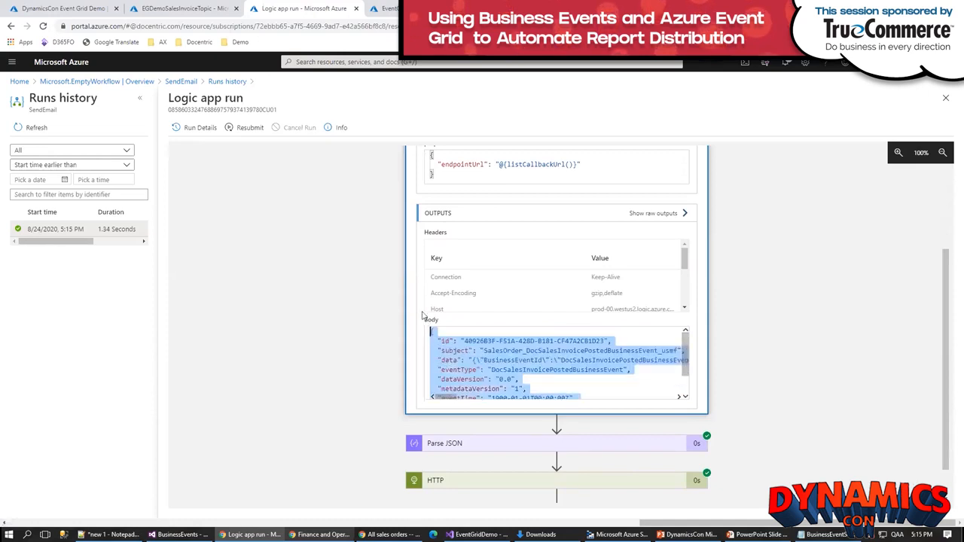
key("alt+Tab")
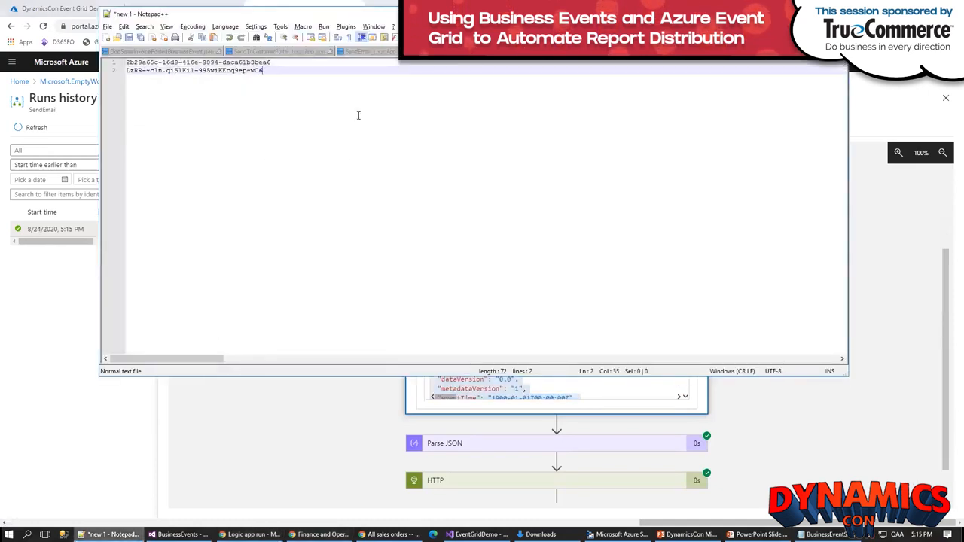
key("ctrl+n")
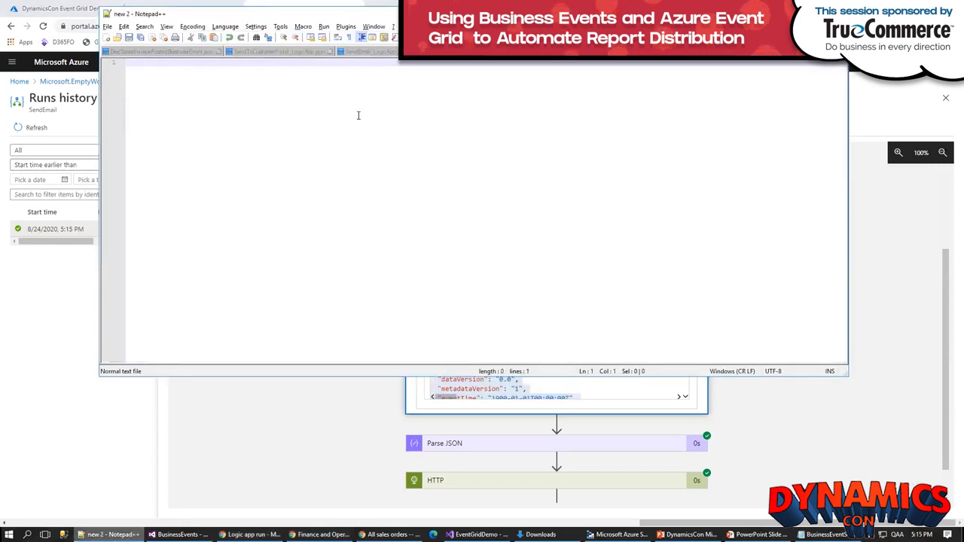
key("ctrl+v")
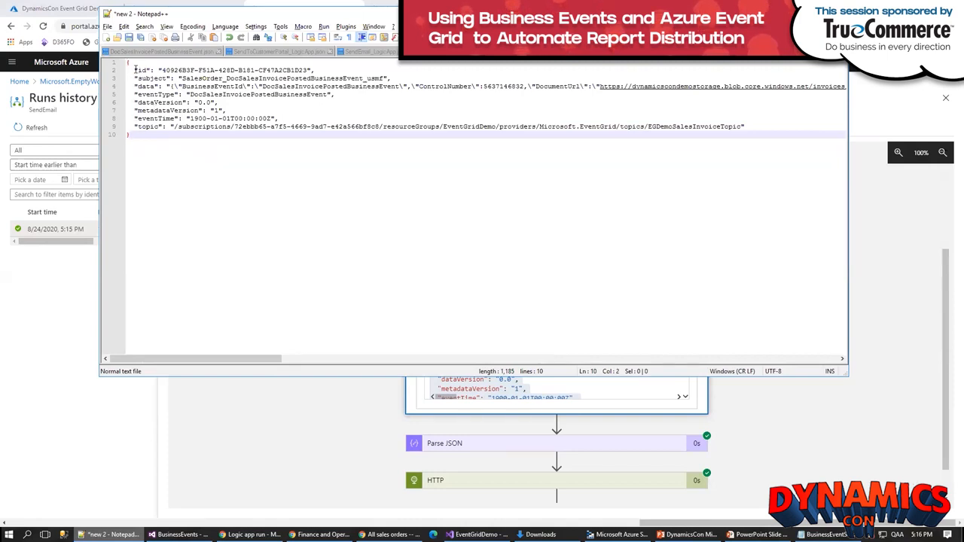
Step: Examine the pasted event's envelope fields and its data string, including DocumentUrl, the invoice account fields and the opening quotation mark
left_click_drag(134, 70, 390, 76)
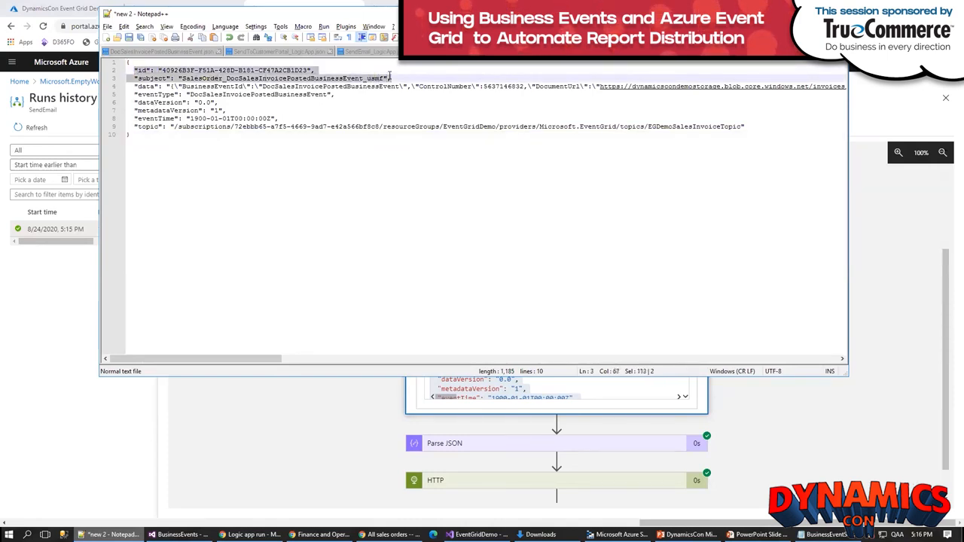
left_click_drag(134, 94, 751, 126)
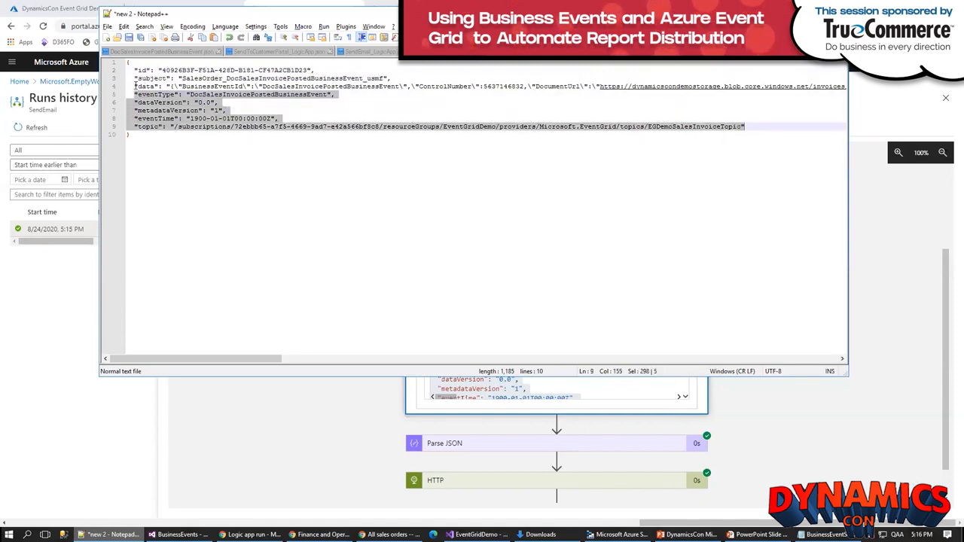
left_click_drag(135, 86, 600, 87)
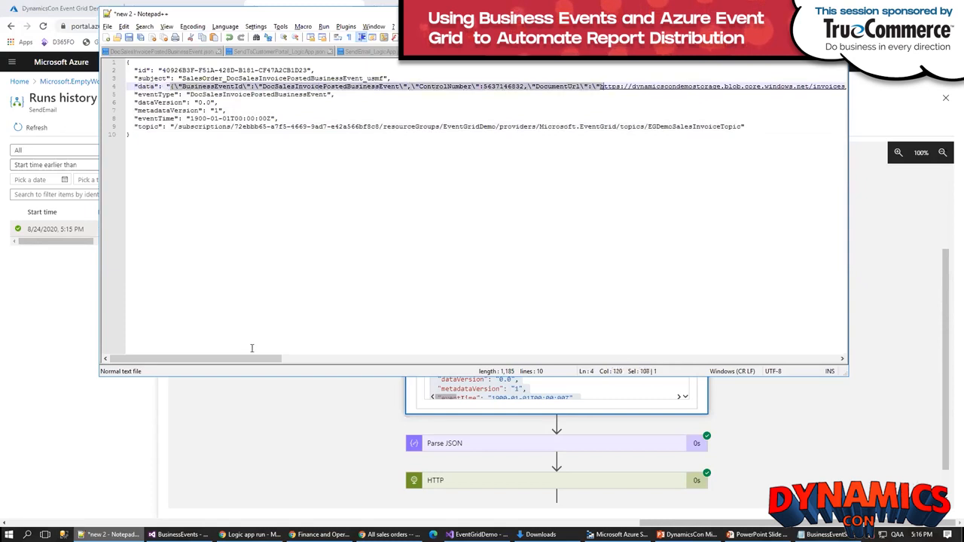
mouse_move(252, 360)
left_mouse_down()
mouse_move(815, 351)
mouse_move(254, 354)
left_mouse_up()
left_click(305, 203)
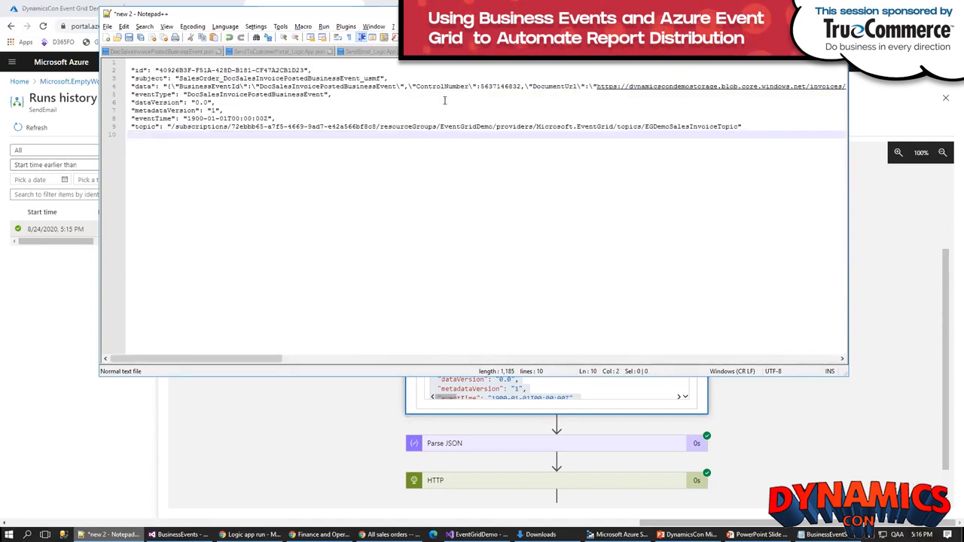
double_click(555, 87)
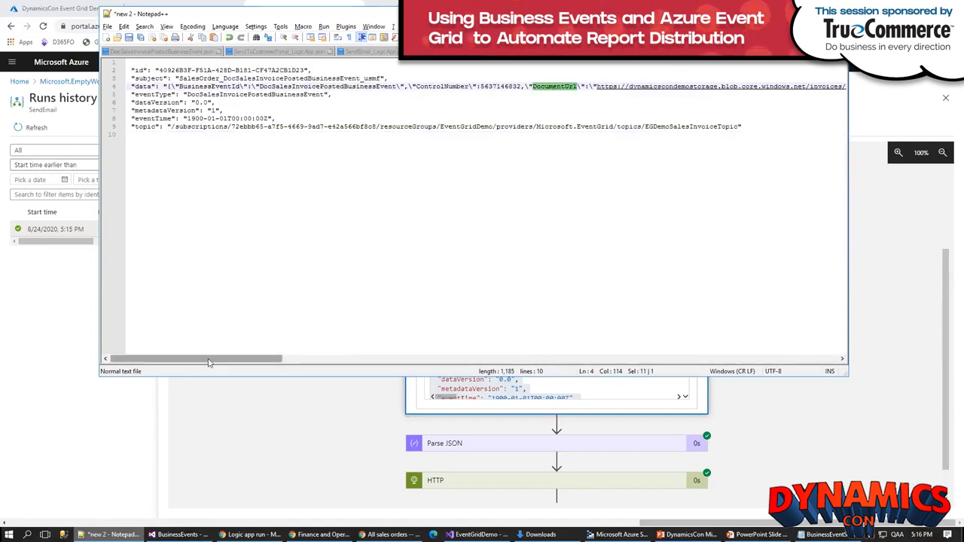
left_click_drag(262, 359, 574, 342)
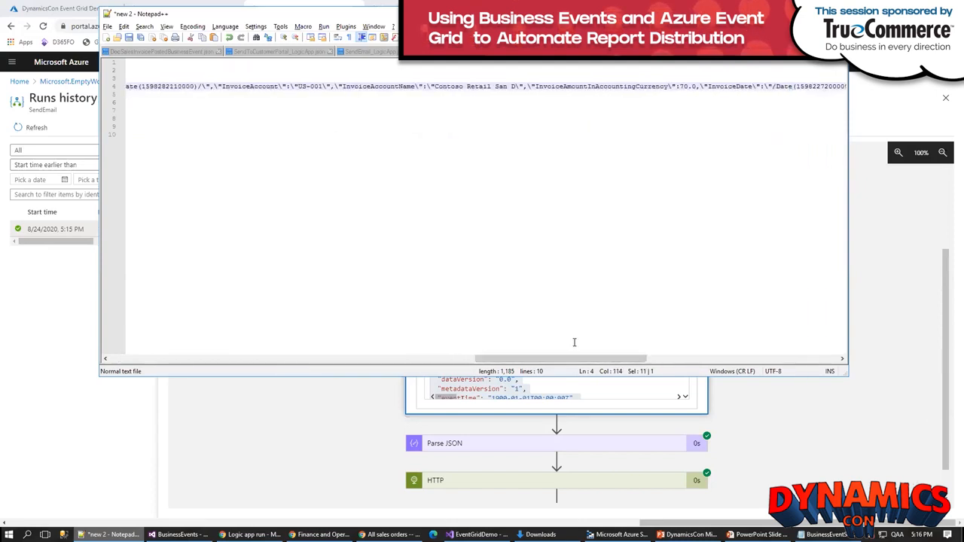
double_click(247, 87)
left_click_drag(523, 360, 86, 360)
double_click(537, 86)
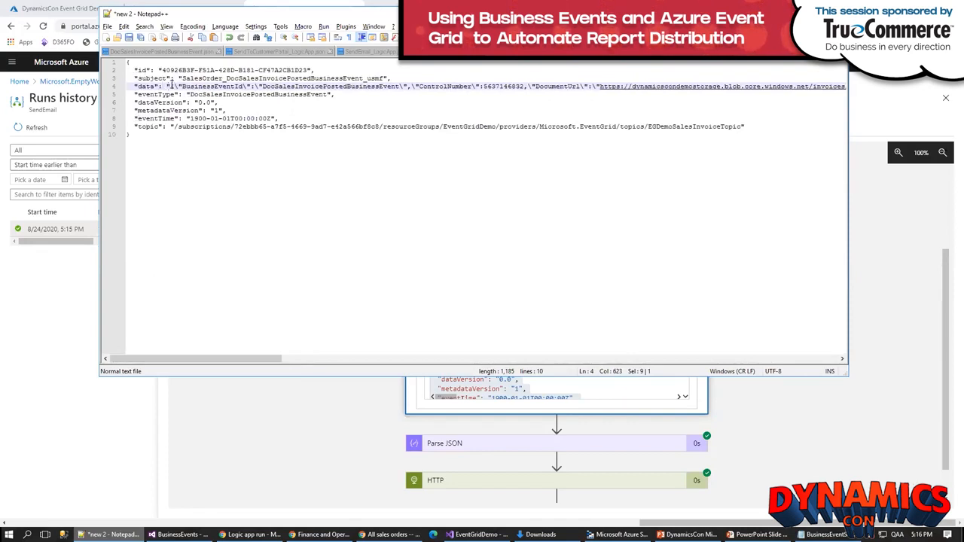
left_click_drag(167, 86, 171, 86)
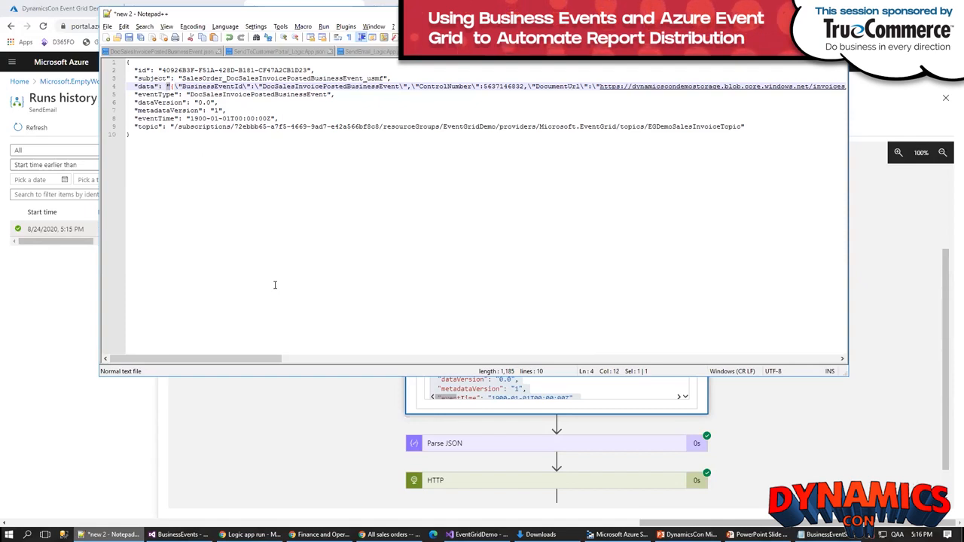
Step: Back in the Azure logic app run, expand the Parse JSON action and review its output body
left_click(278, 420)
left_click_drag(946, 277, 946, 291)
scroll(689, 331, "down", 1)
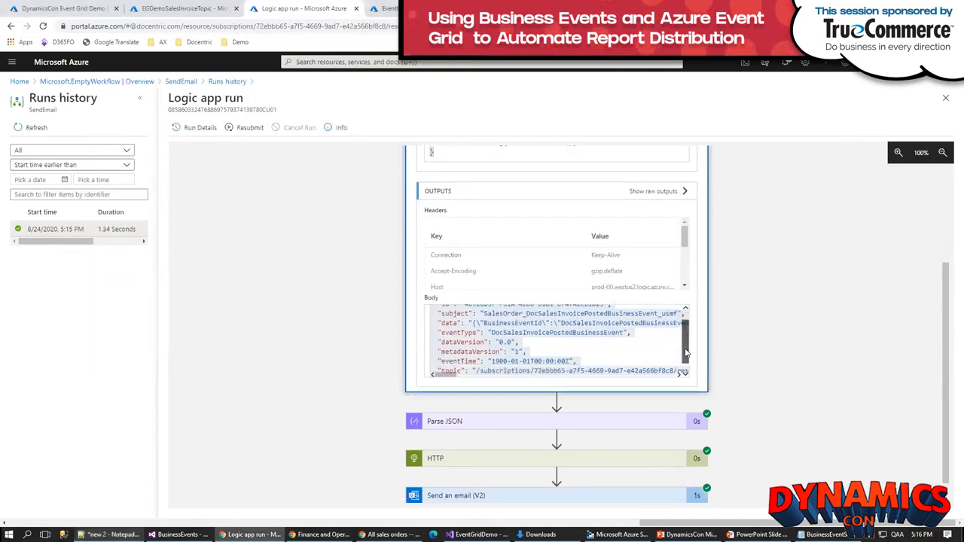
left_click(502, 425)
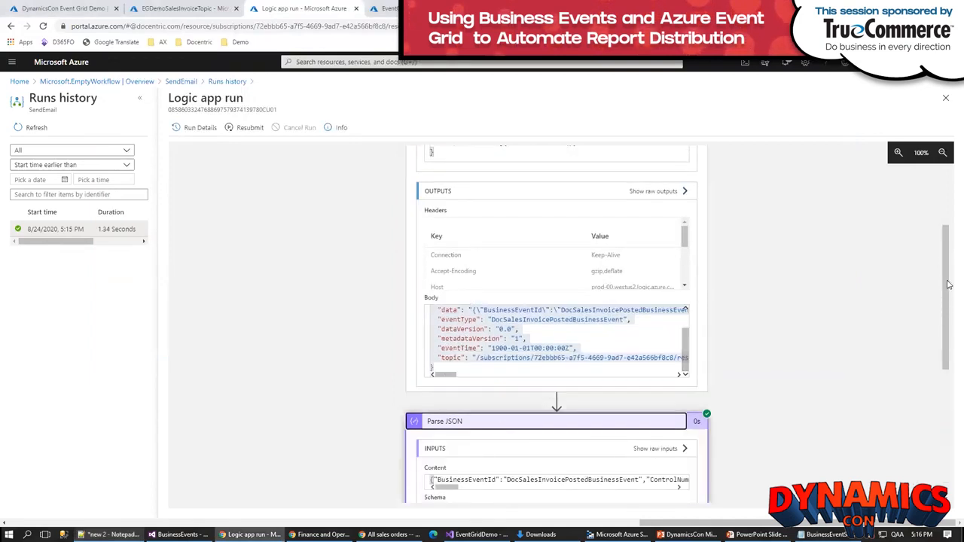
left_click_drag(947, 284, 930, 374)
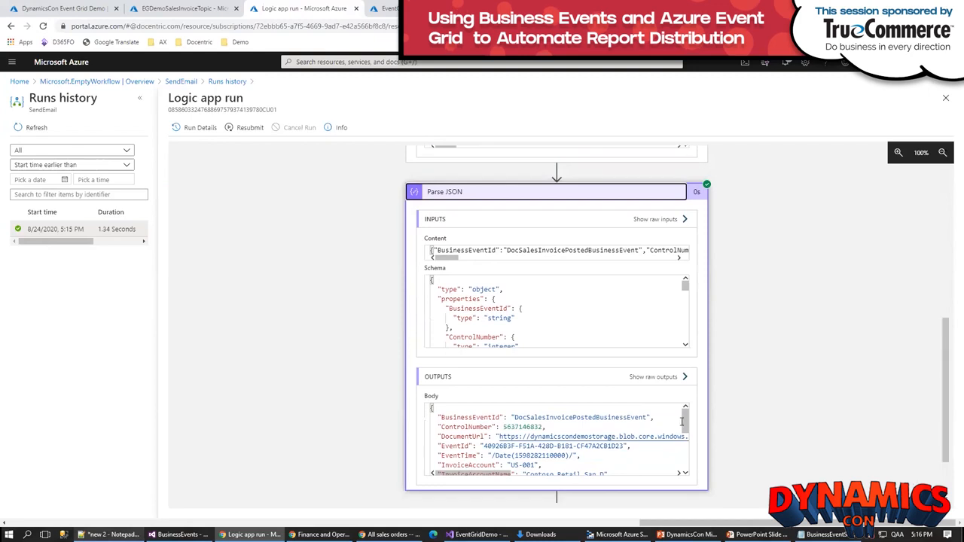
mouse_move(686, 427)
left_mouse_down()
mouse_move(683, 452)
mouse_move(684, 432)
left_mouse_up()
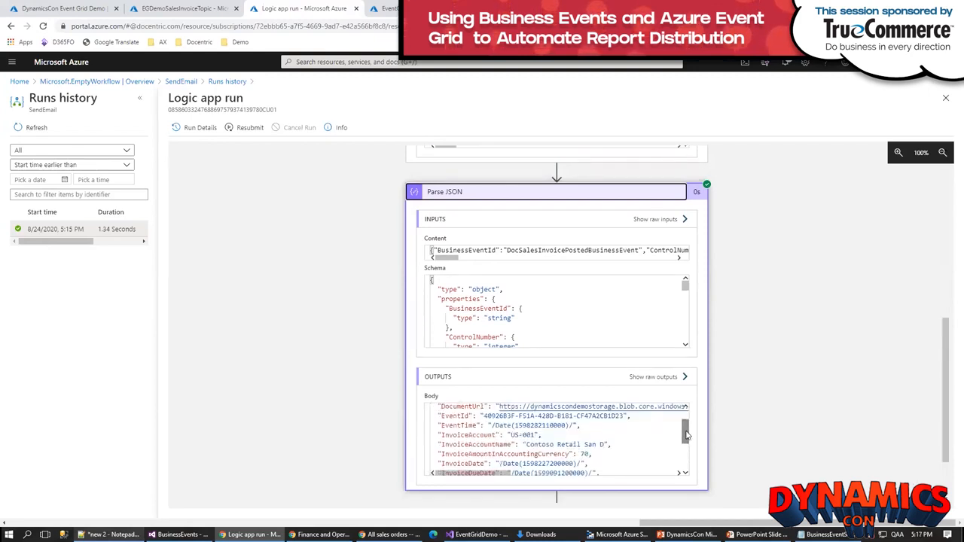
Step: Copy the entire Parse JSON output body into another new Notepad++ document
left_click(643, 452)
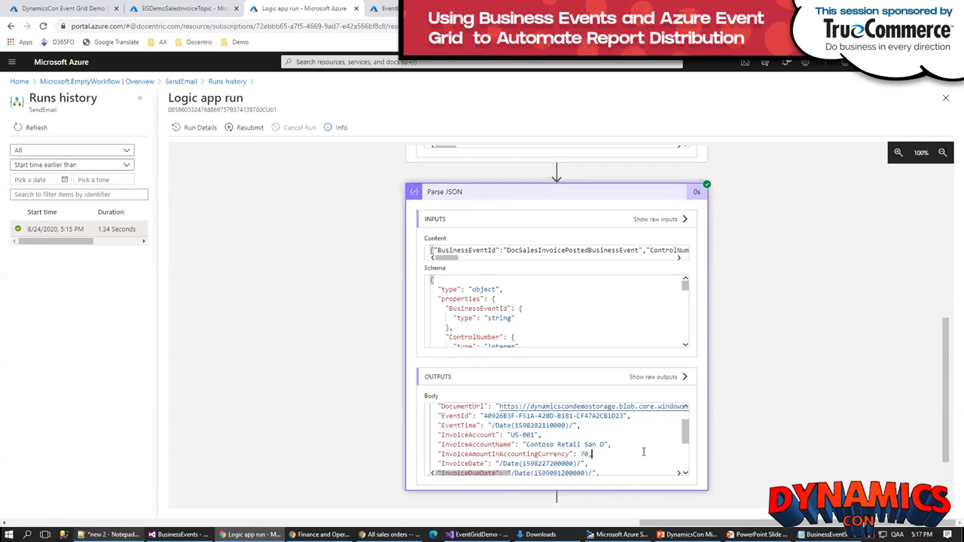
key("ctrl+a")
key("alt+Tab")
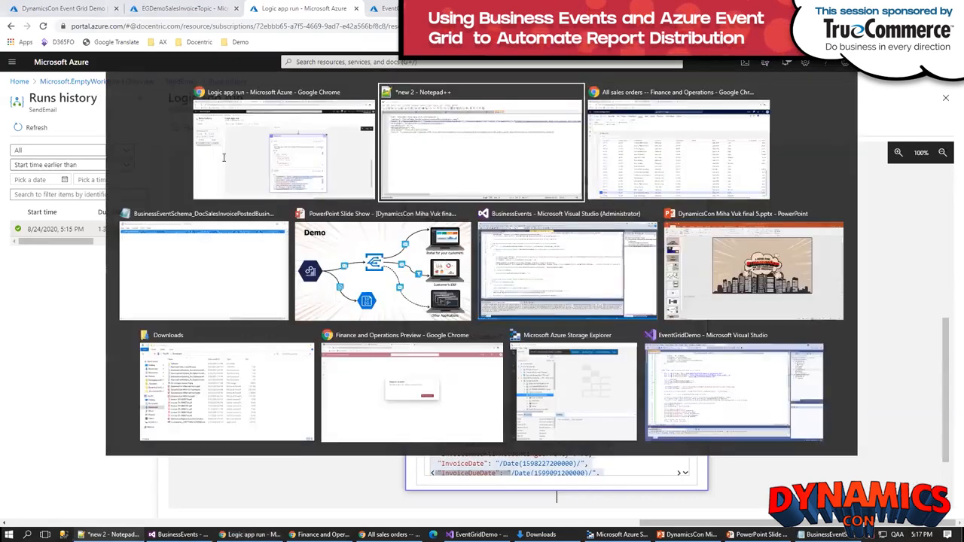
key("ctrl+n")
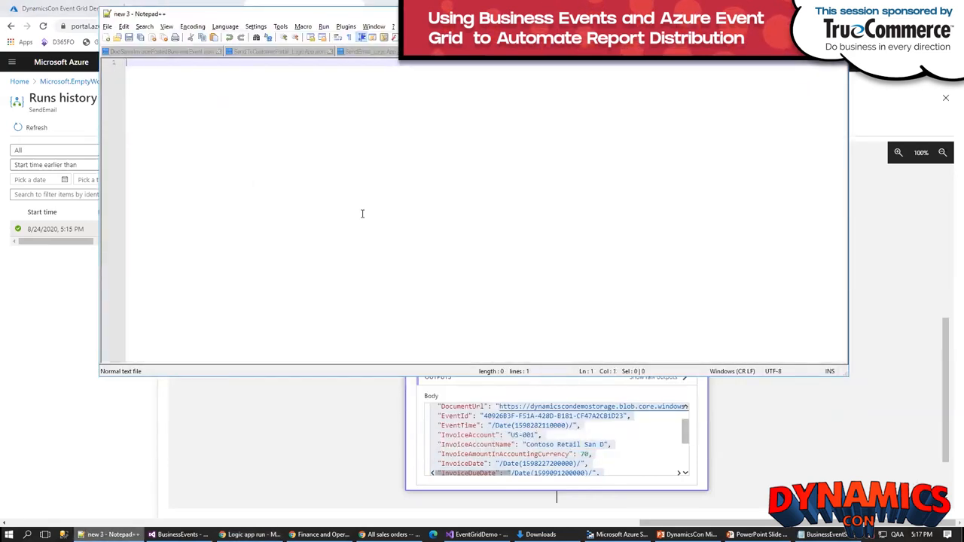
key("ctrl+v")
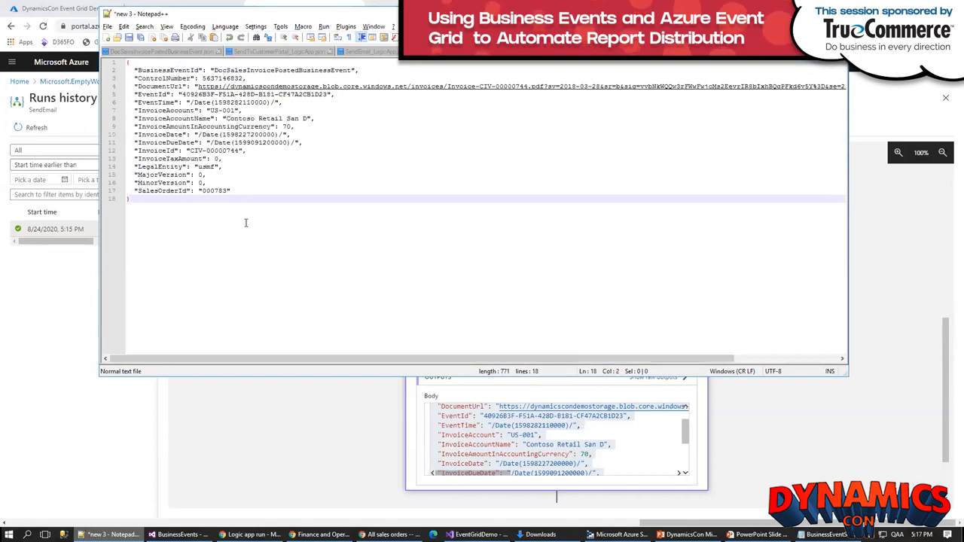
Step: Return to the Azure logic app run and expand the HTTP and Send an email (V2) actions to inspect their details
left_click(755, 466)
scroll(753, 463, "down", 1)
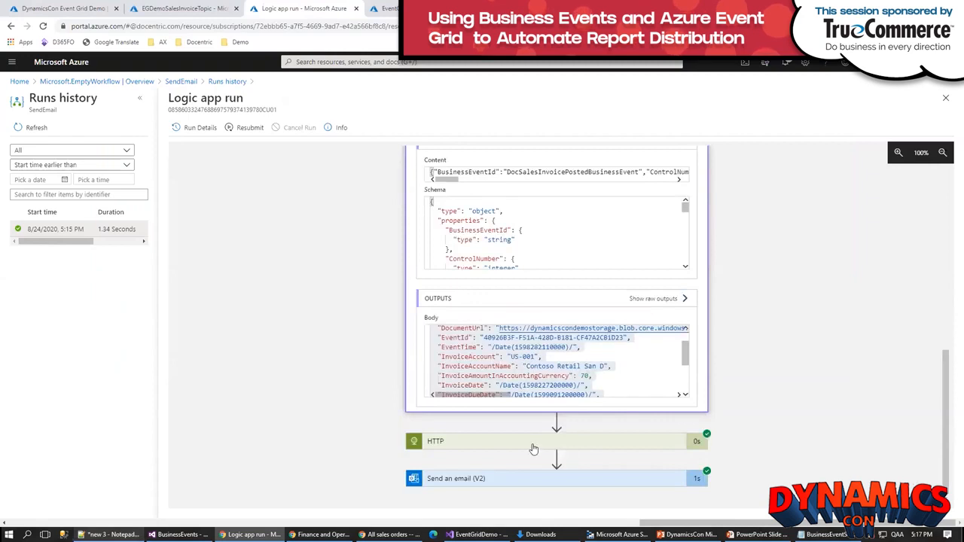
left_click(533, 444)
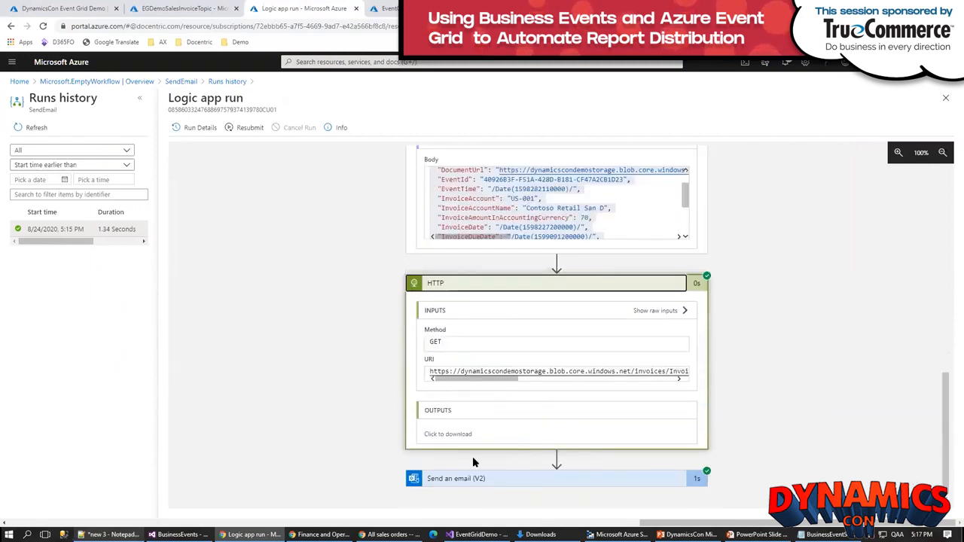
left_click(514, 482)
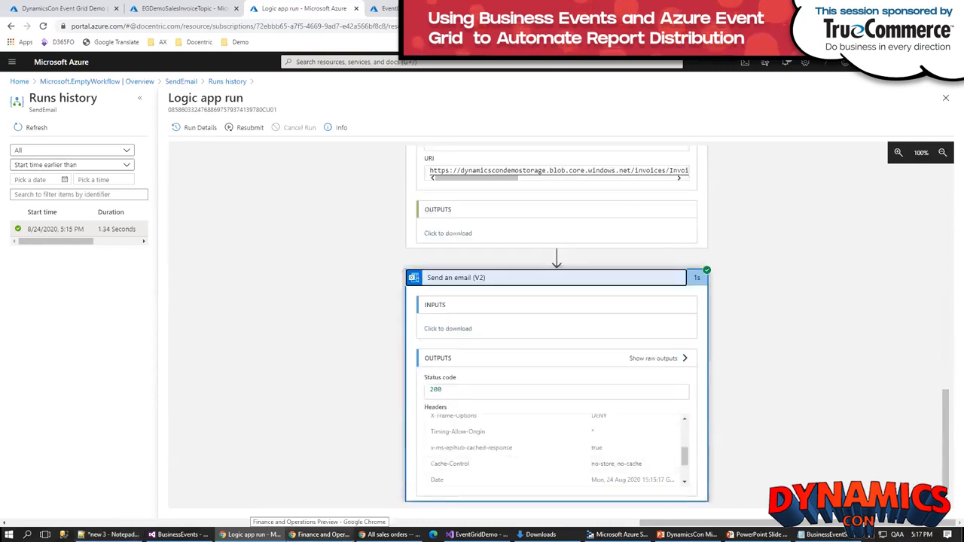
Step: Switch to Outlook, open the "new invoice" message in the EventGridDemo folder, preview its PDF attachment and close the preview
left_click(319, 534)
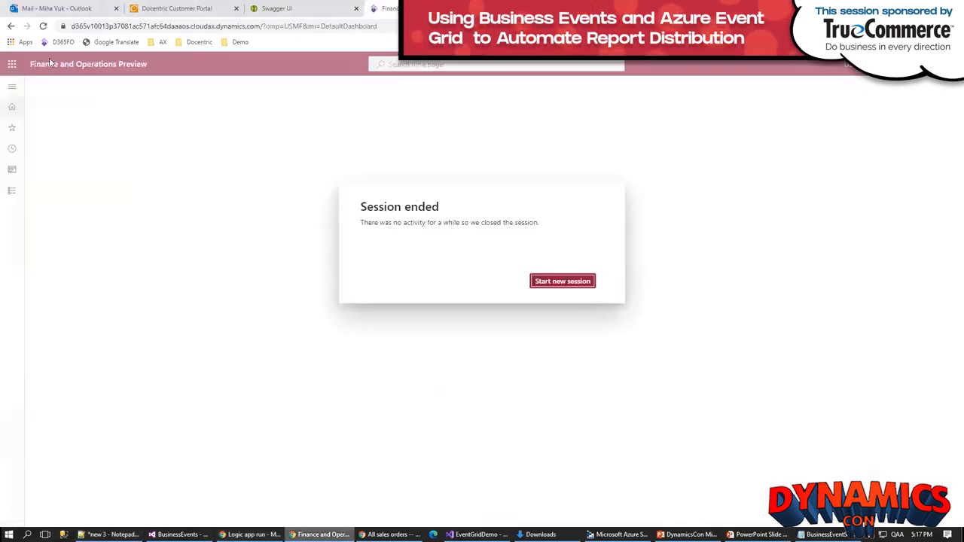
left_click(43, 11)
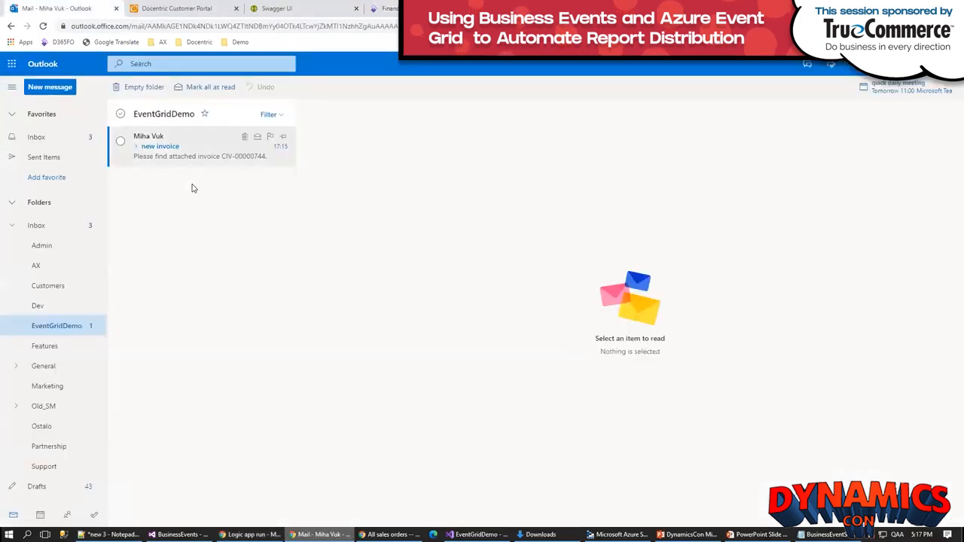
left_click(207, 146)
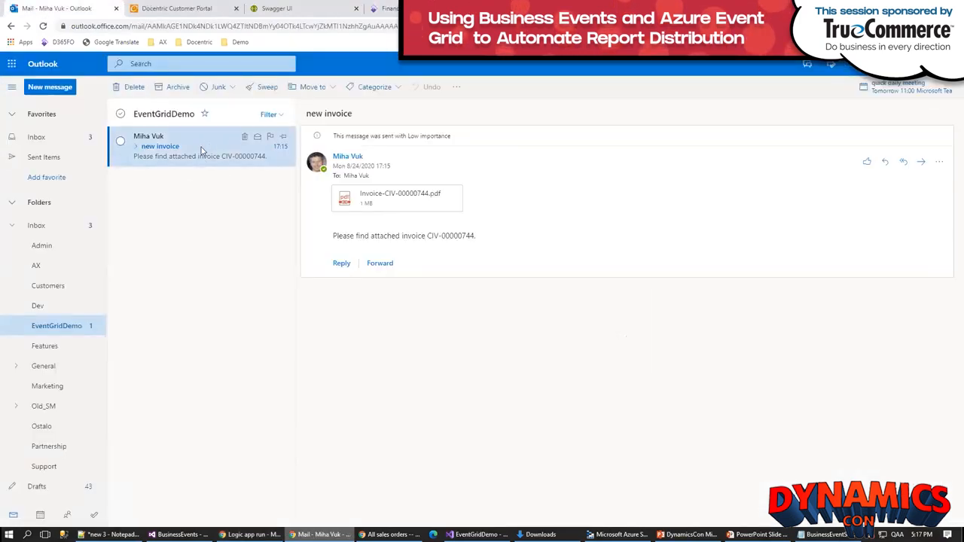
left_click(383, 201)
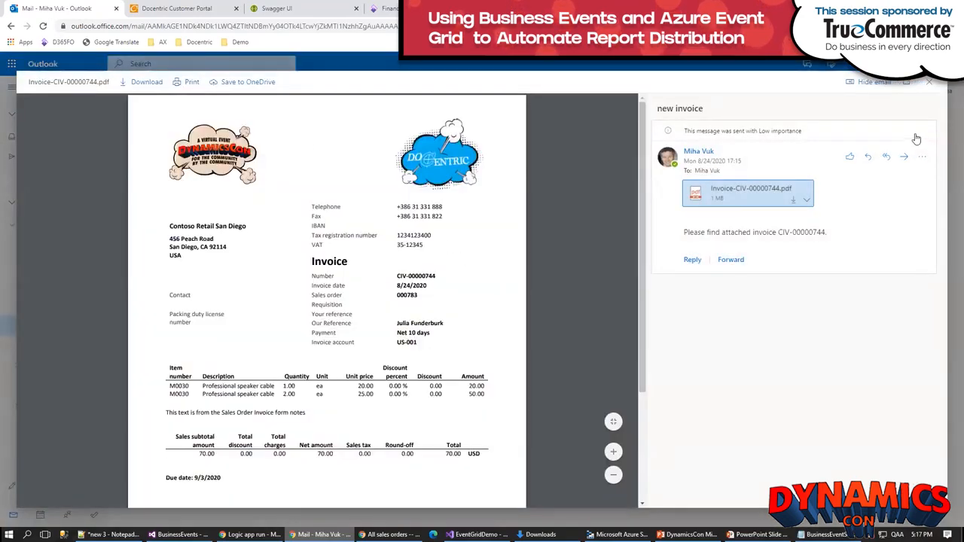
left_click(930, 87)
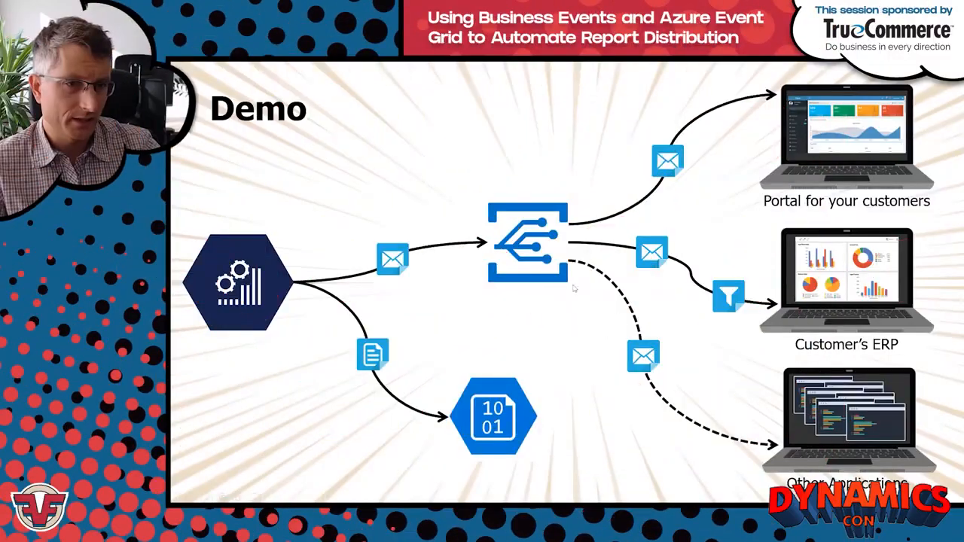
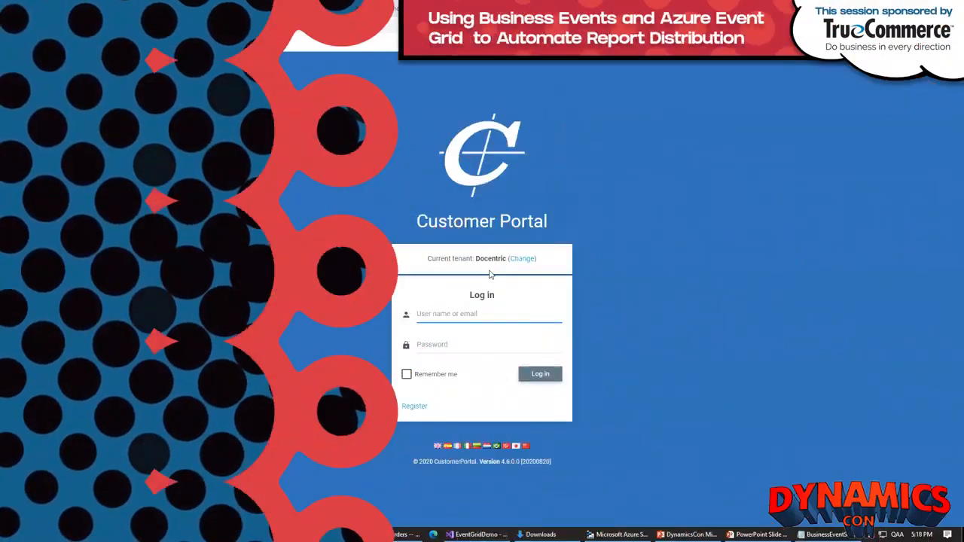
Step: Log in to the Docentric Customer Portal with the saved user name and password, and open the list of new invoices
left_click(441, 312)
left_click(441, 337)
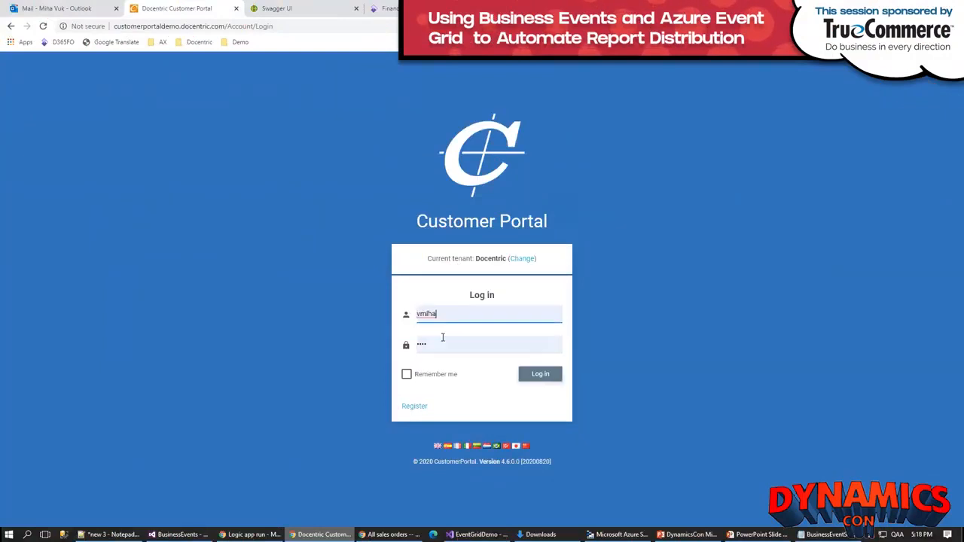
left_click(537, 377)
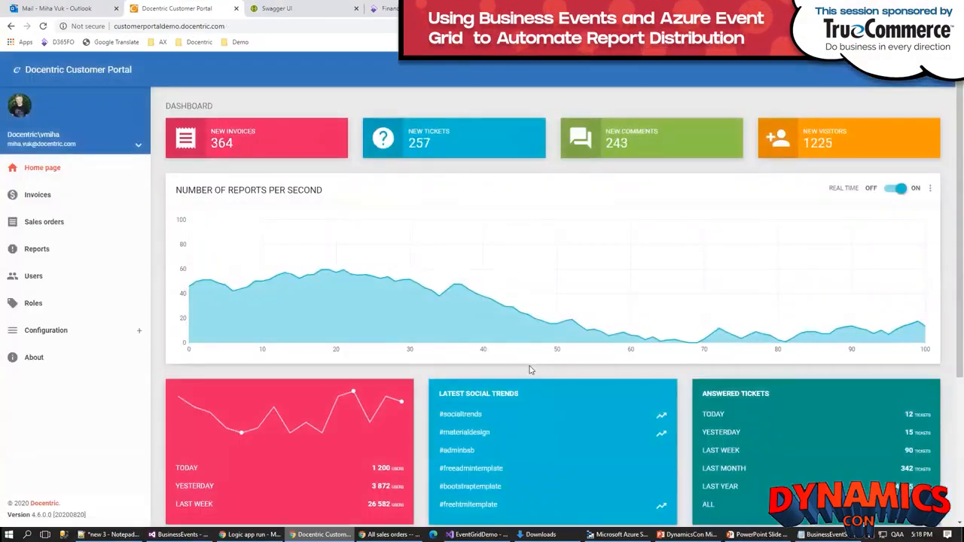
left_click(245, 142)
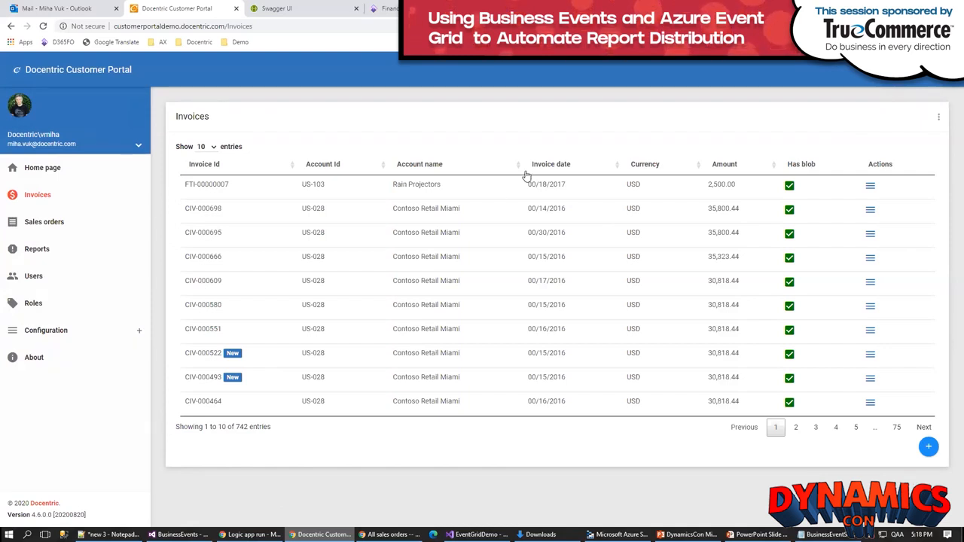
Step: Switch to the Swagger UI page and examine the app_invoice Create operation with its response and input parameters
left_click(288, 11)
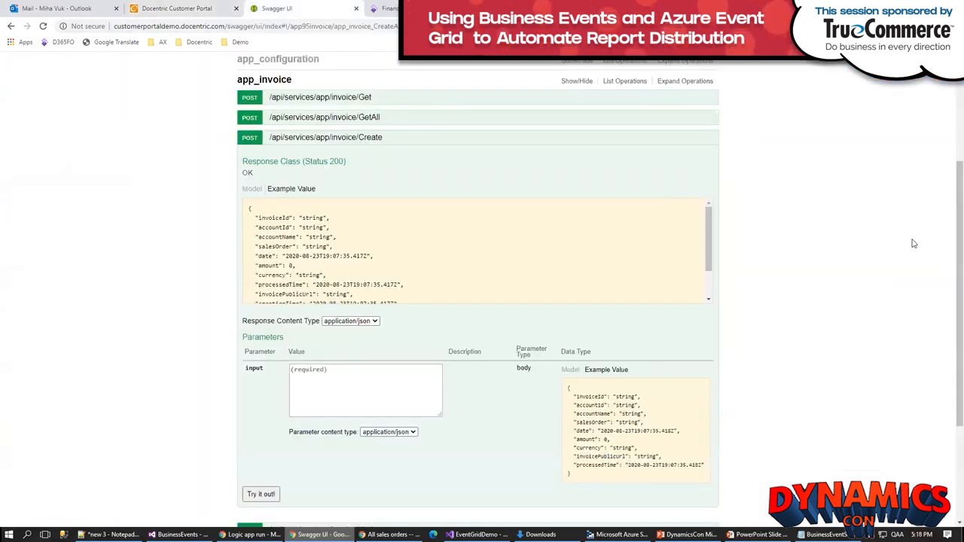
left_click_drag(949, 246, 949, 221)
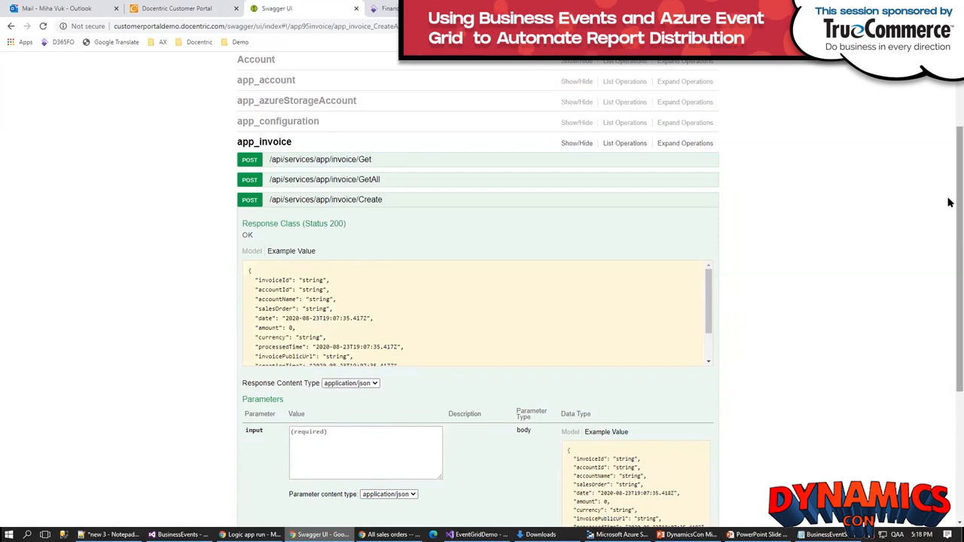
left_click_drag(949, 202, 949, 230)
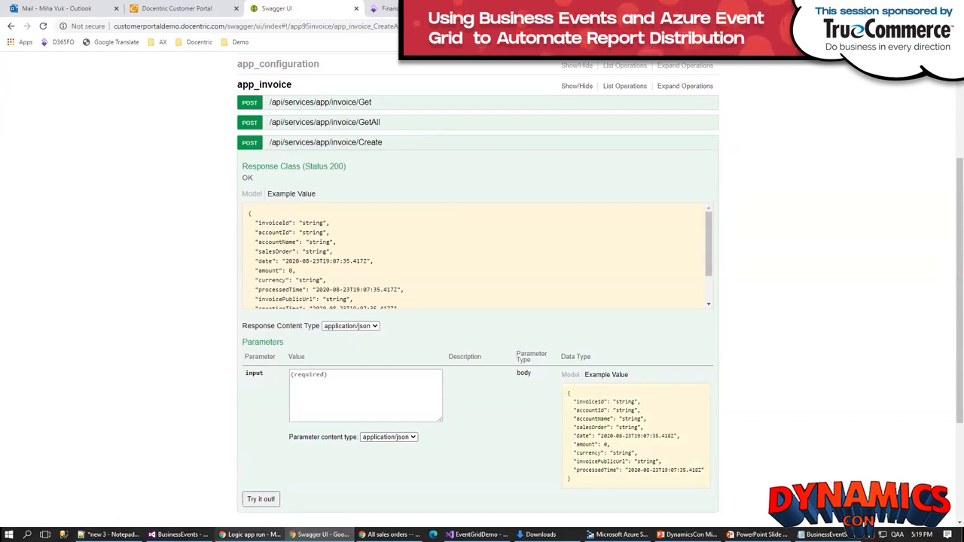
Step: Switch to the Azure portal and start creating a Logic App from the Marketplace in the EventGridDemo resource group
left_click(248, 534)
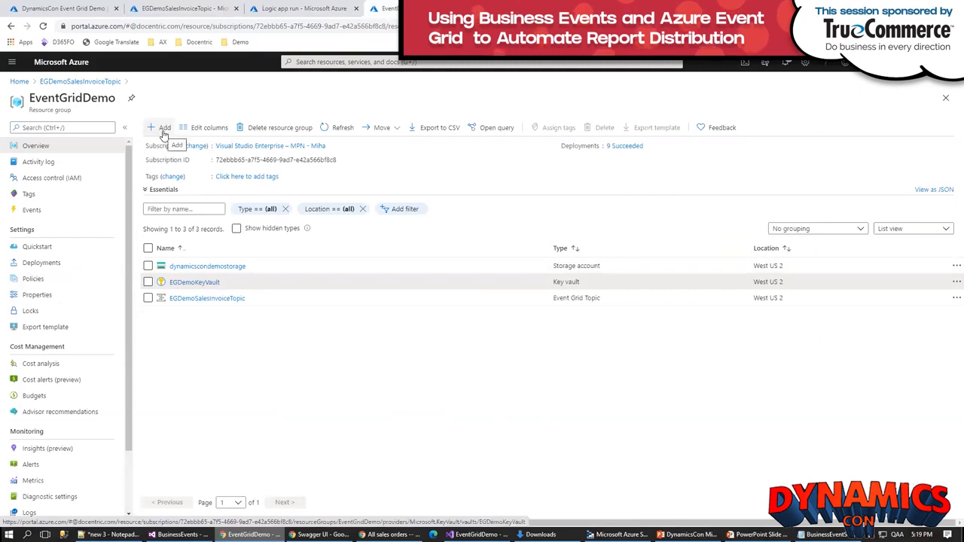
left_click(163, 129)
left_click(82, 132)
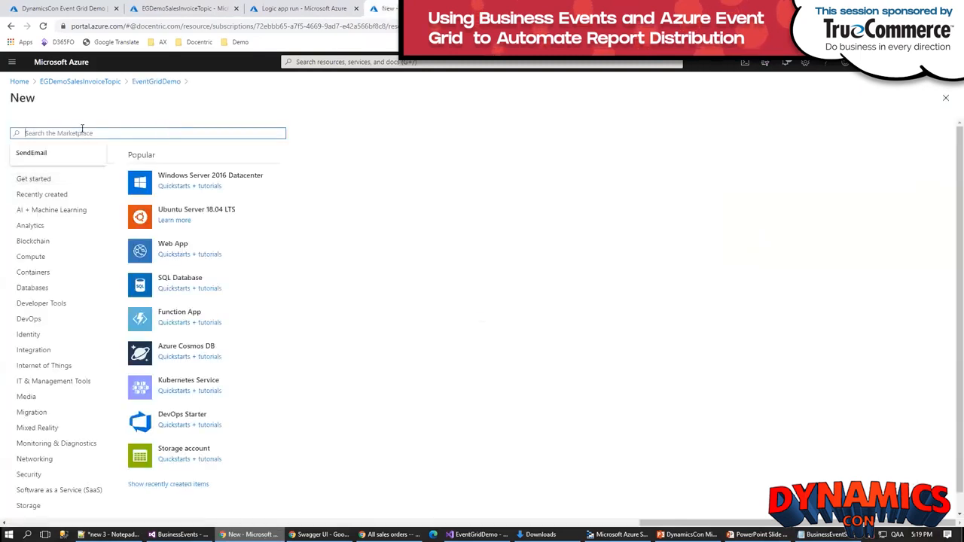
type("logi")
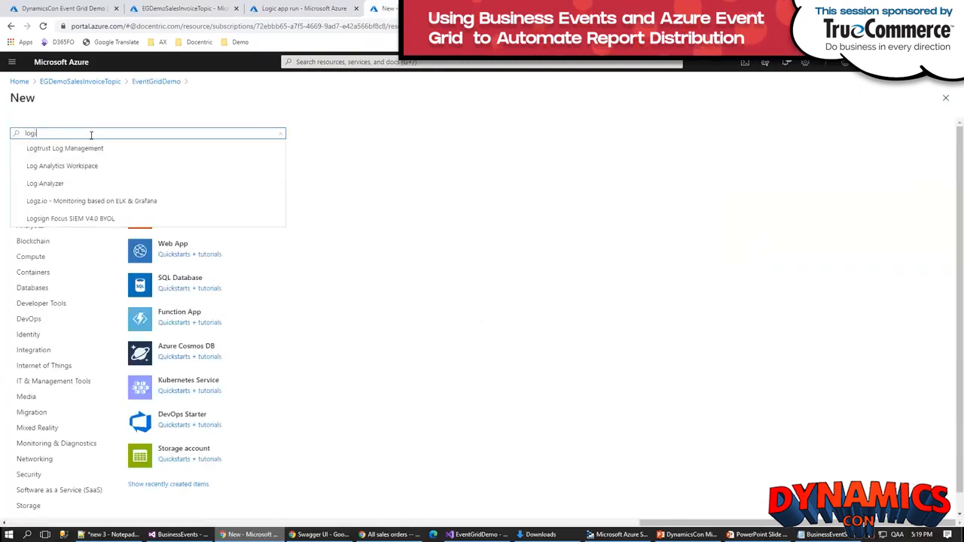
type("c a")
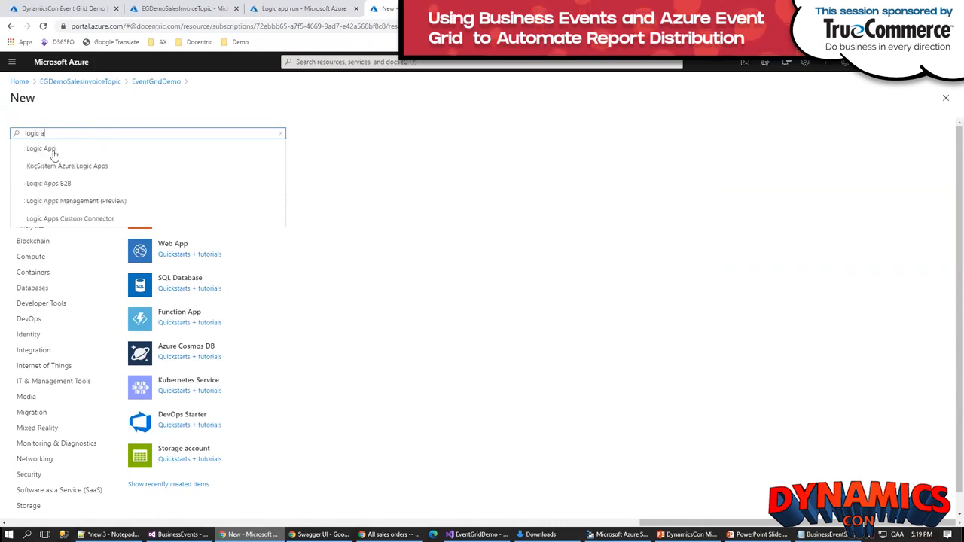
left_click(54, 154)
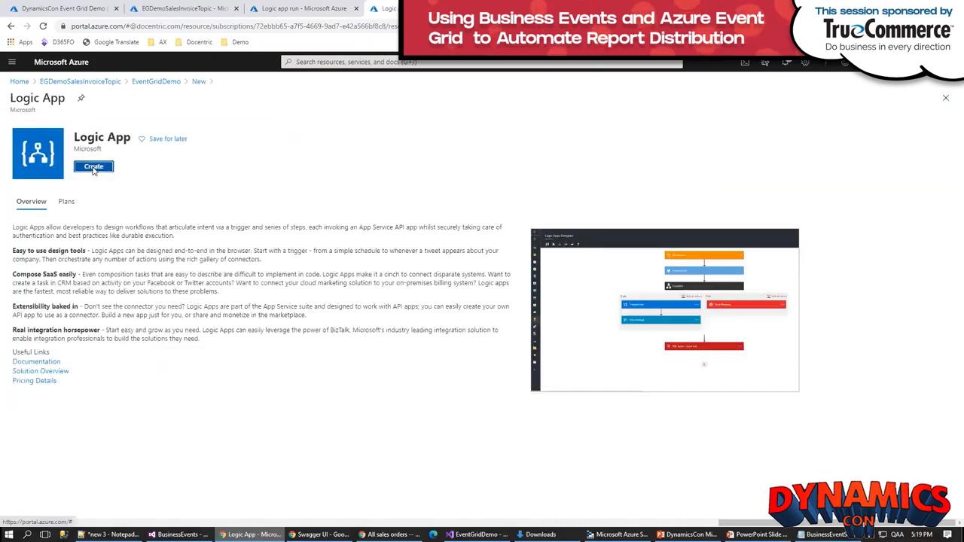
left_click(93, 168)
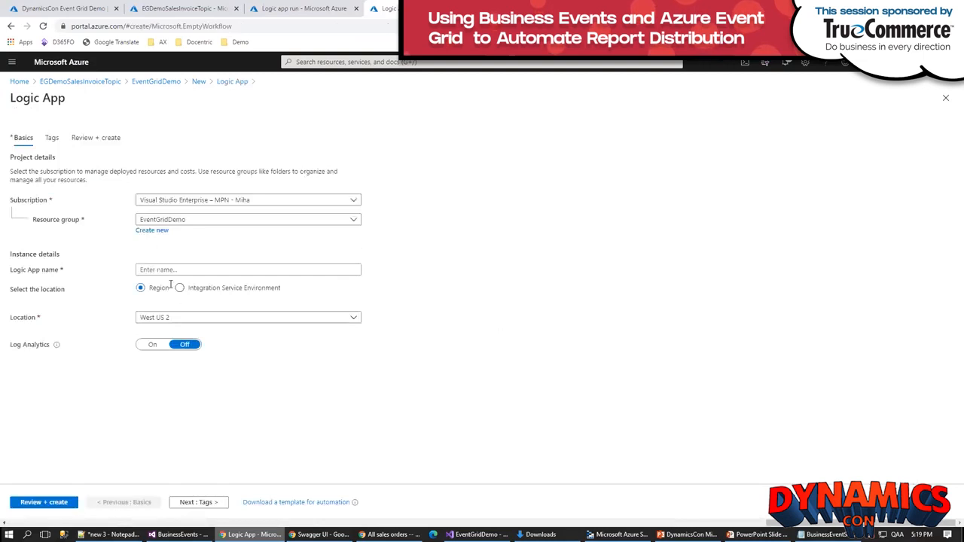
Step: Name the logic app SendToCustomerPortal, keep the remaining default settings, and review and create it
left_click(173, 269)
type("S")
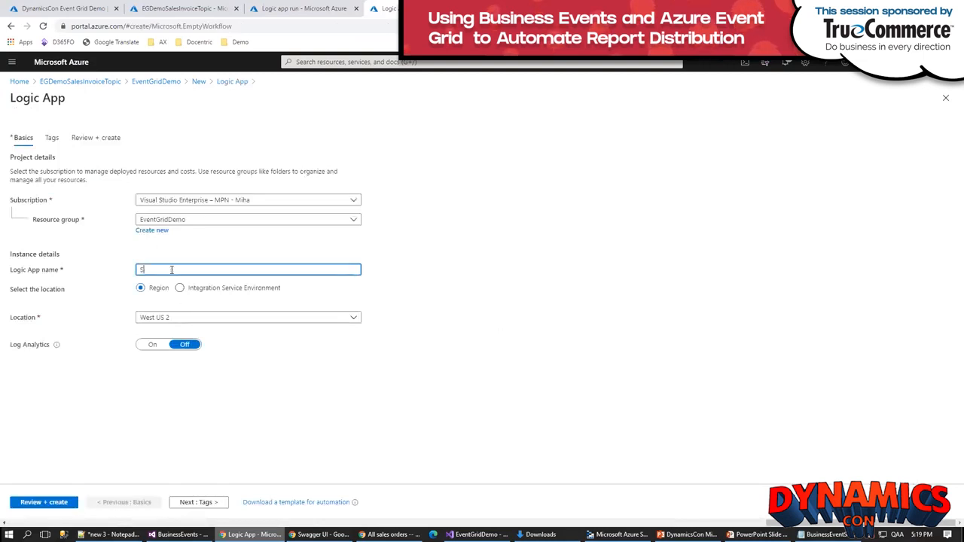
type("endToCustomerPortal")
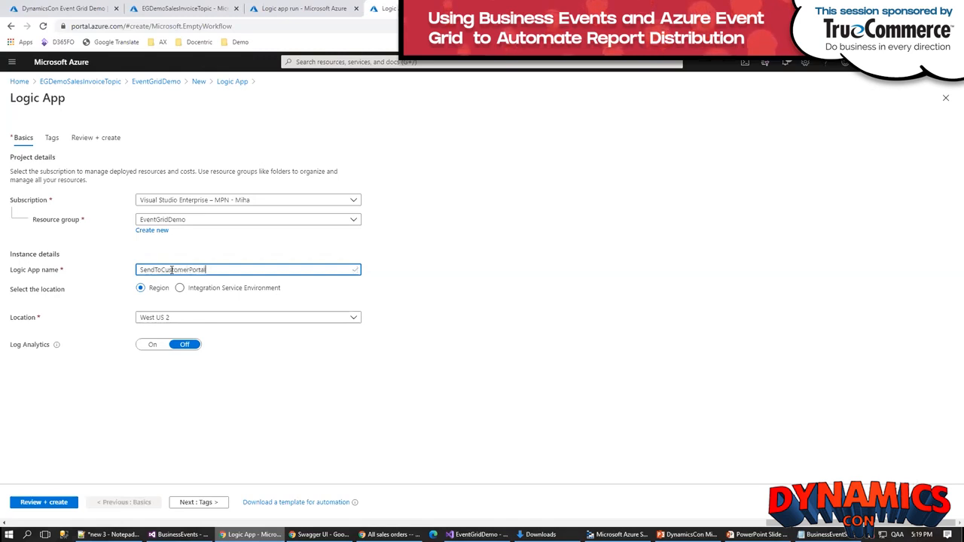
left_click(48, 501)
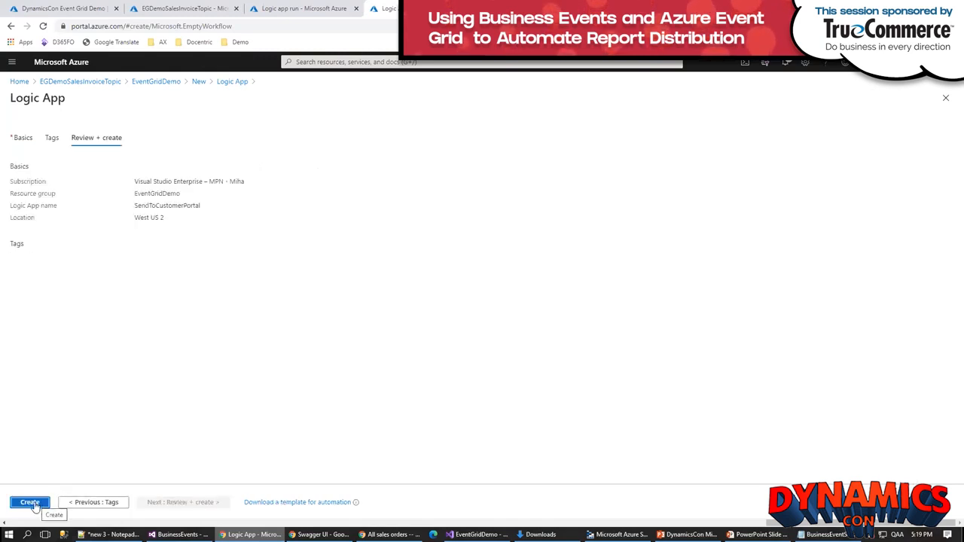
left_click(31, 502)
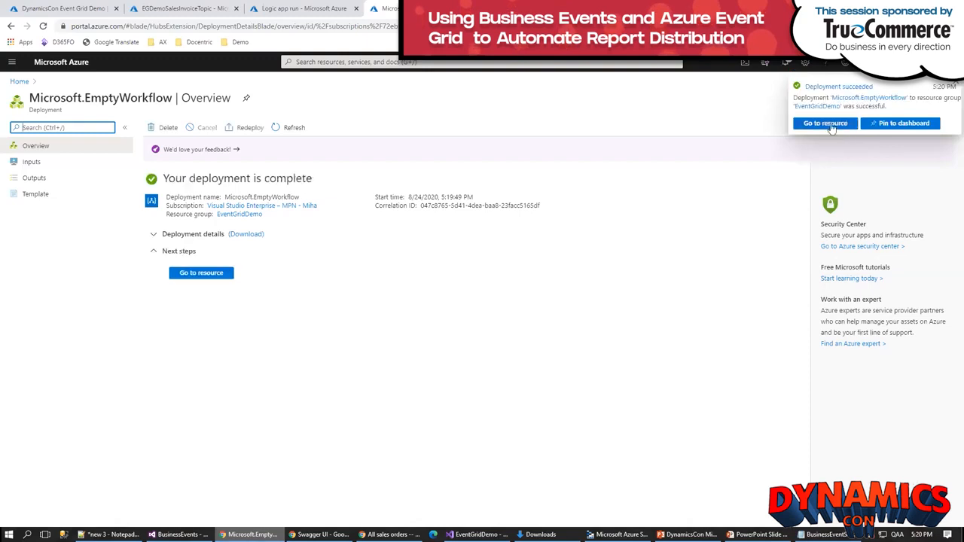
Step: Go to the deployed SendToCustomerPortal resource and start its workflow from the Blank Logic App template
left_click(203, 274)
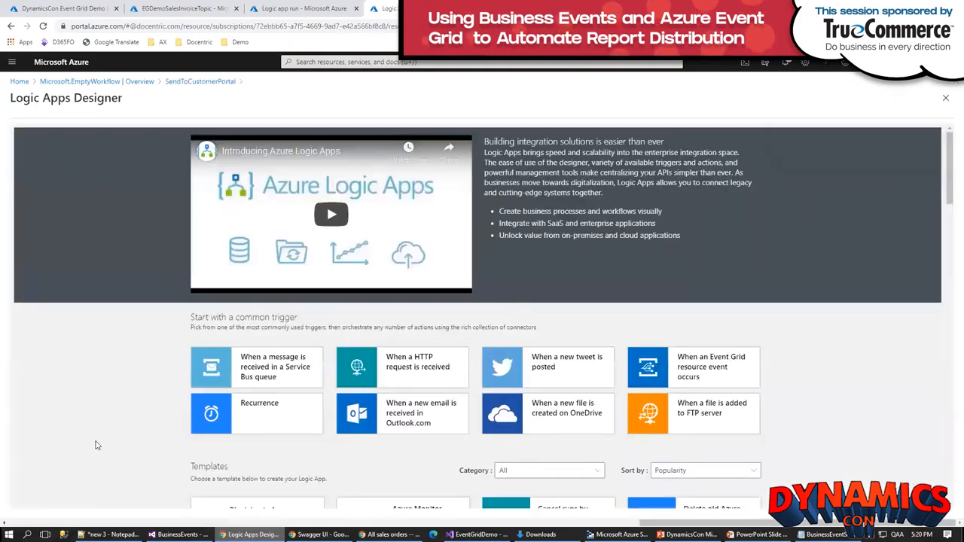
scroll(90, 442, "down", 2)
scroll(90, 442, "down", 1)
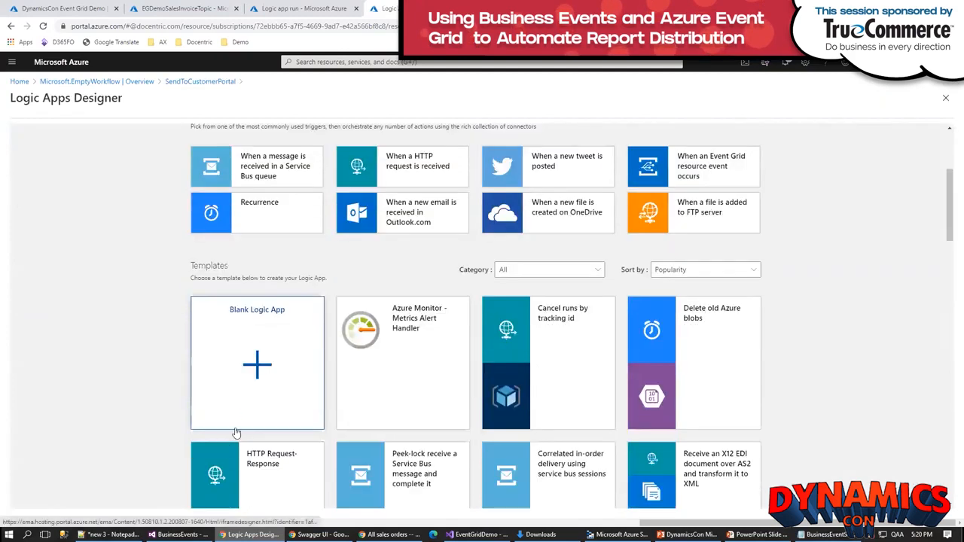
scroll(237, 431, "down", 2)
left_click(248, 389)
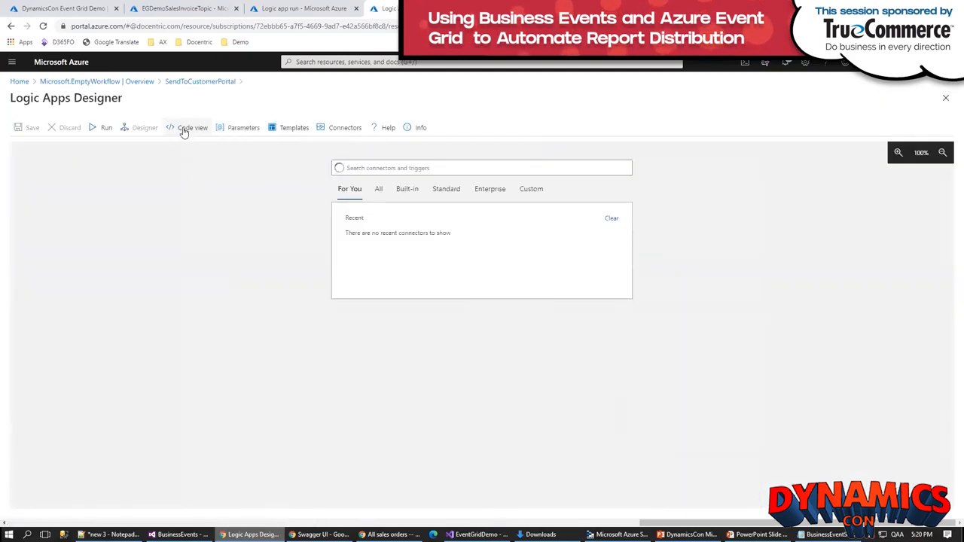
Step: Replace the workflow's entire code with the contents of SendToCustomerPortal_LogicApp.json copied from Notepad++
left_click(183, 128)
left_click(111, 534)
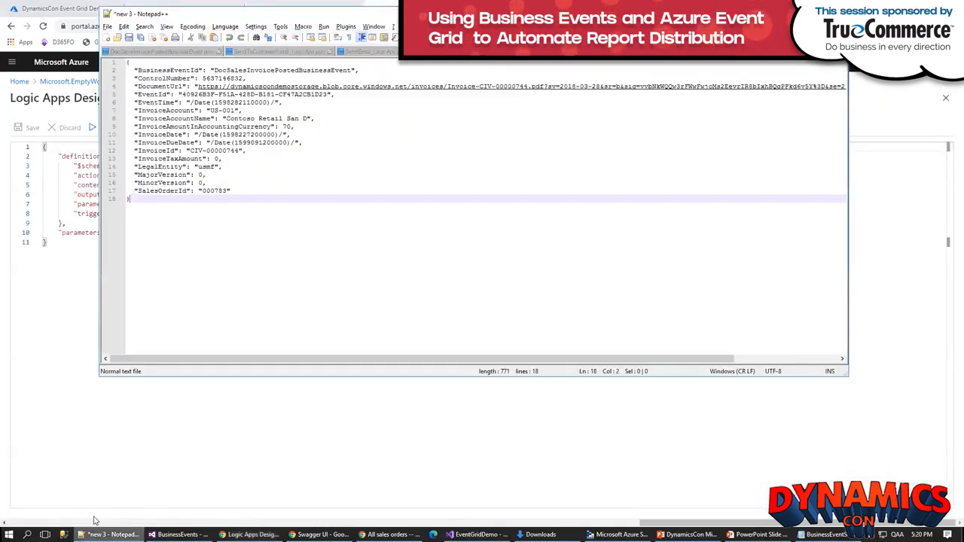
left_click(264, 53)
key("ctrl+a")
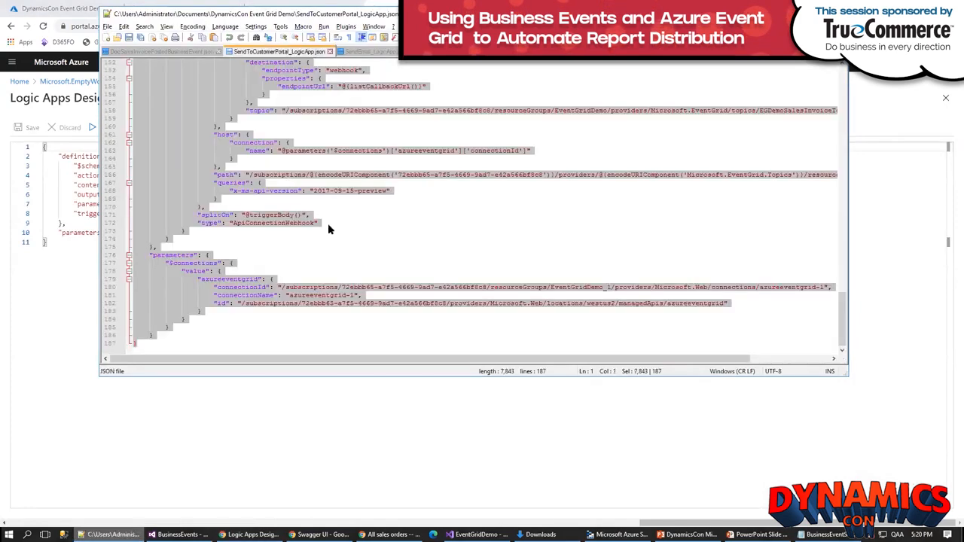
key("alt+Tab")
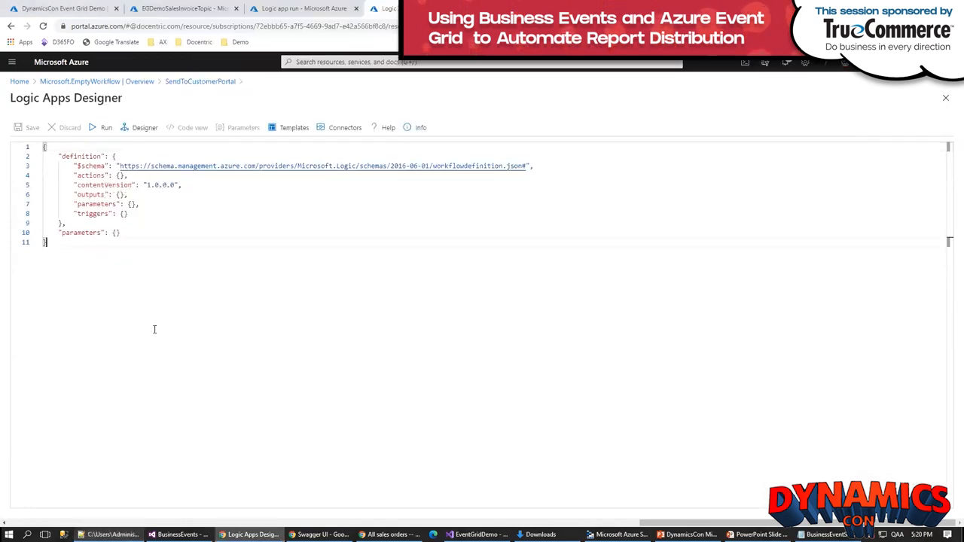
key("ctrl+a")
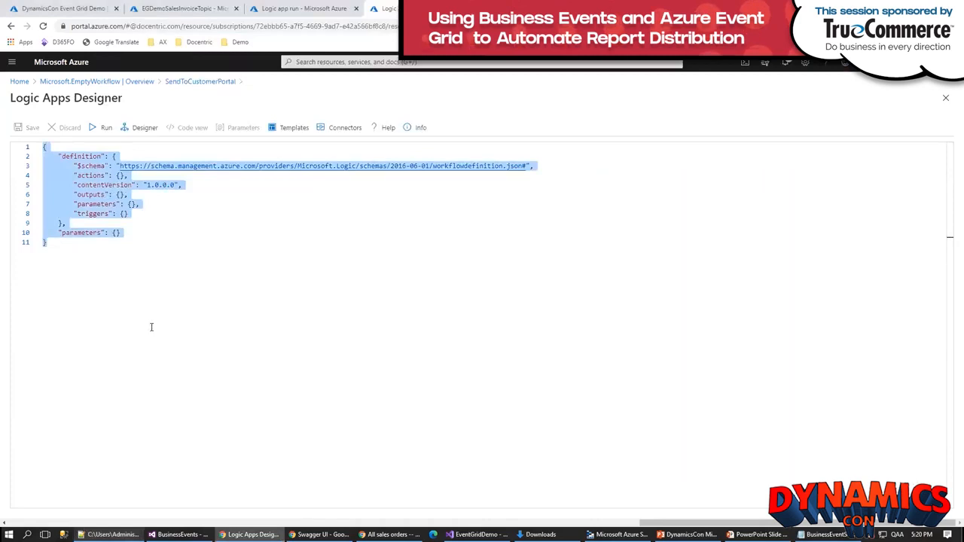
key("ctrl+v")
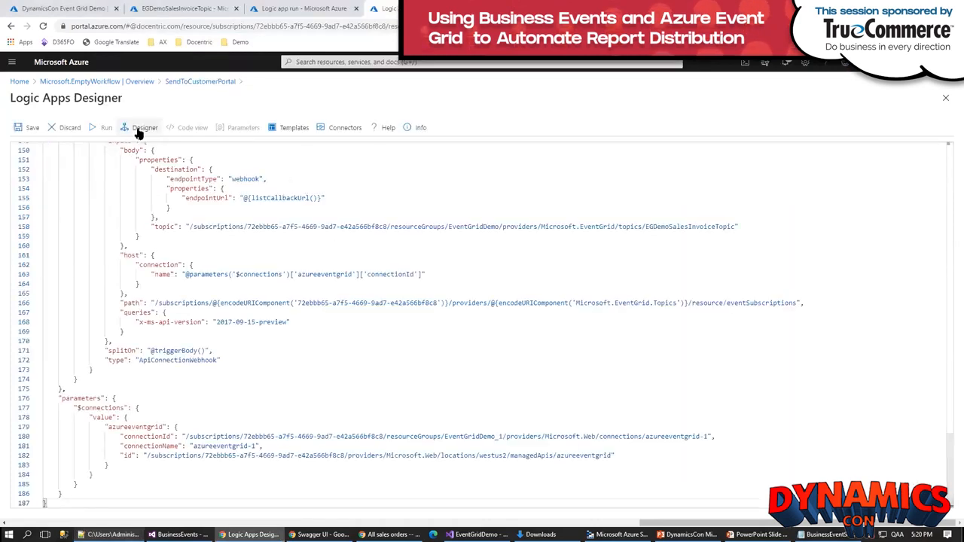
Step: Show the workflow in the designer and add a new Azure Event Grid connection, signing in with the existing Microsoft account
left_click(140, 130)
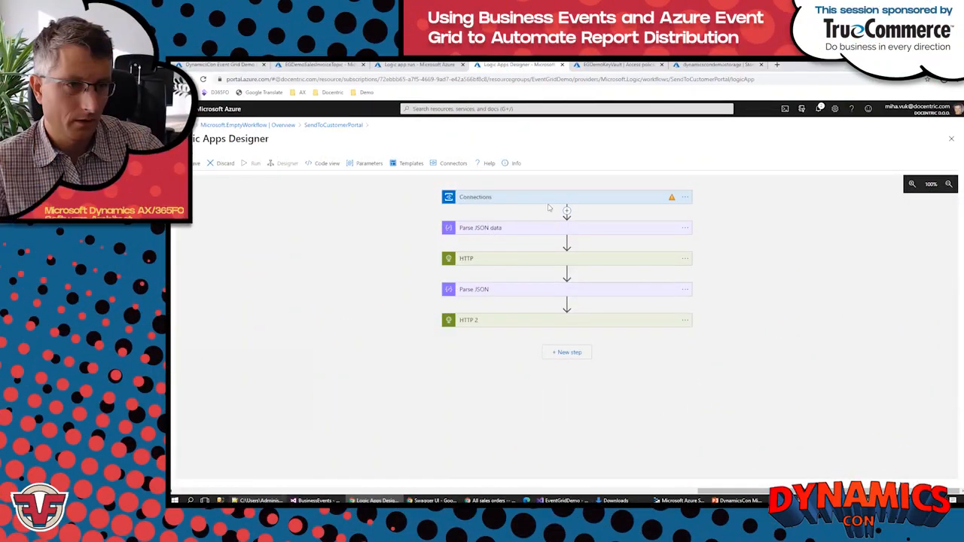
left_click(627, 199)
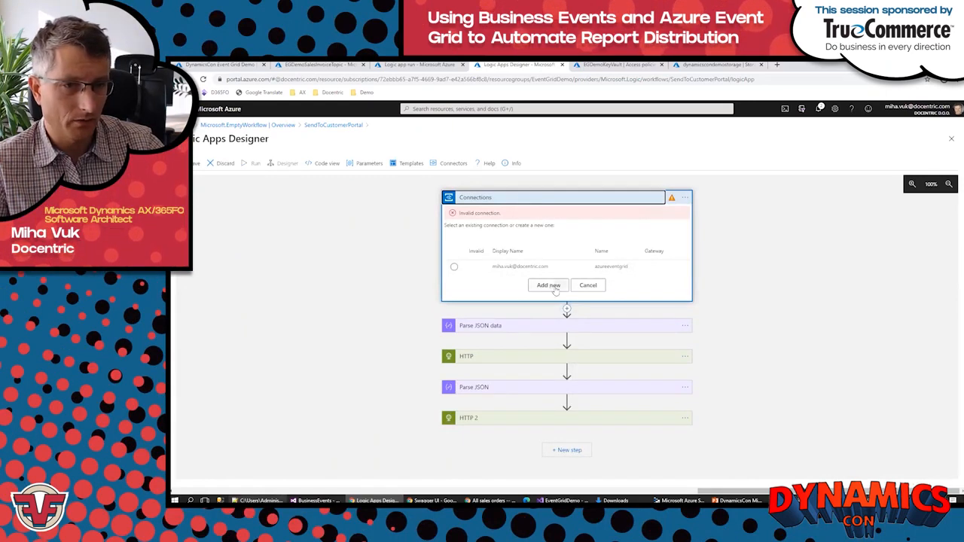
left_click(550, 288)
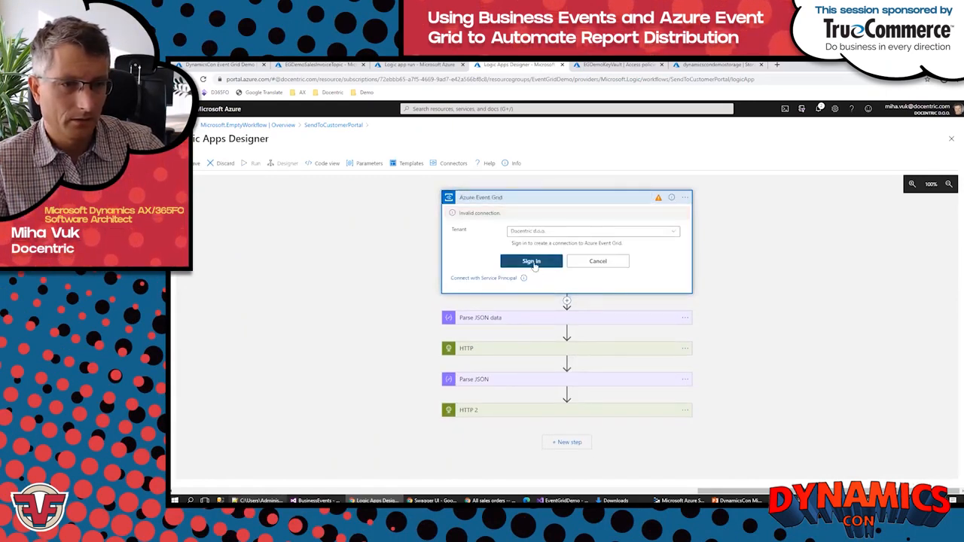
left_click(531, 261)
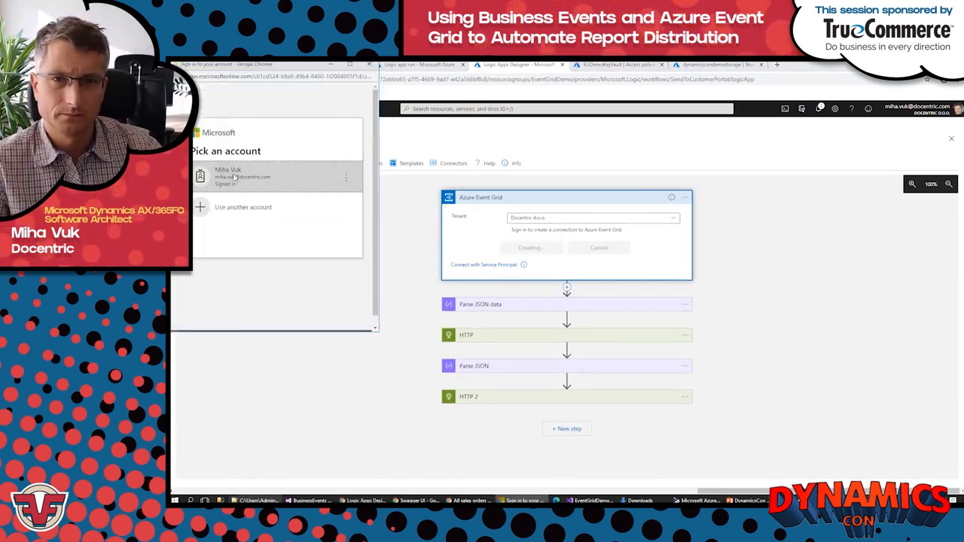
left_click(234, 177)
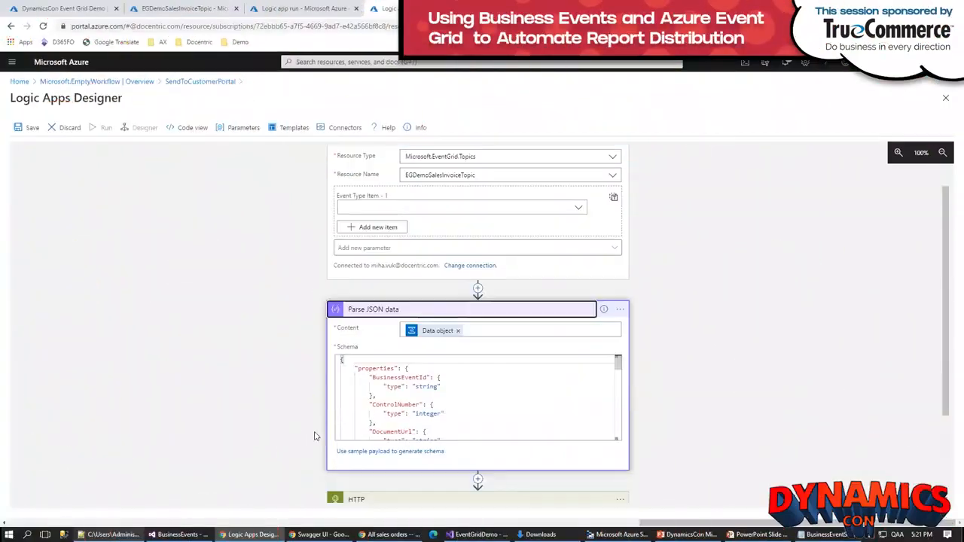
Step: Expand the HTTP and Parse JSON actions and review the authentication request and the response schema
scroll(452, 439, "down", 2)
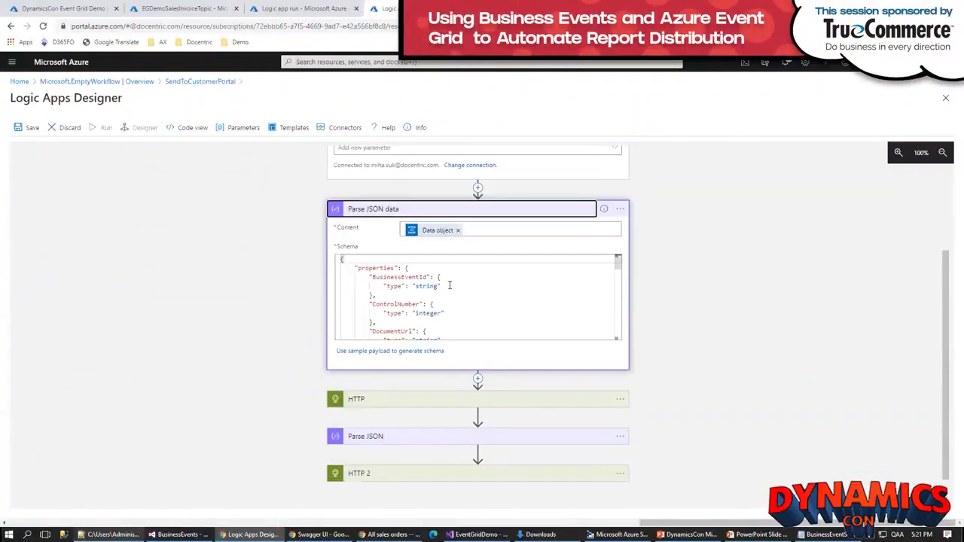
left_click(429, 400)
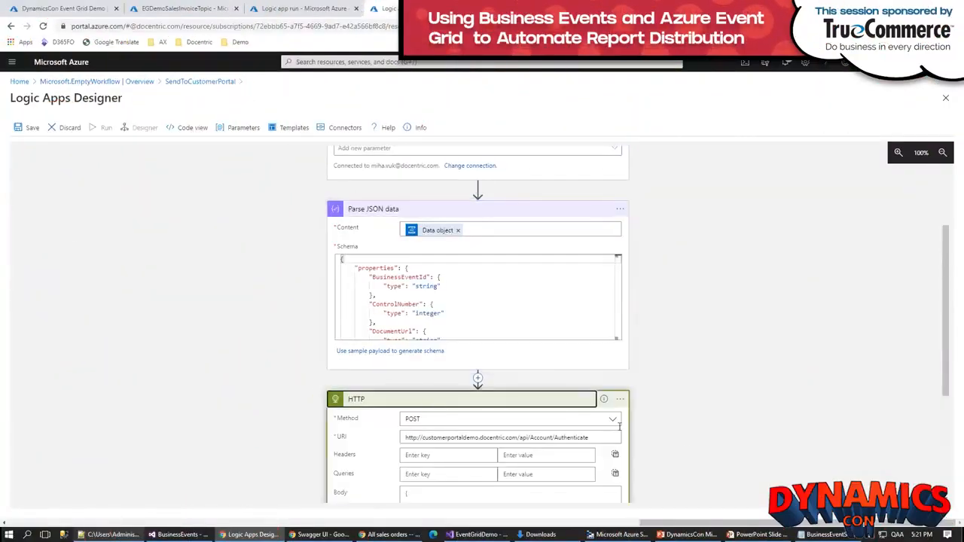
scroll(686, 439, "down", 2)
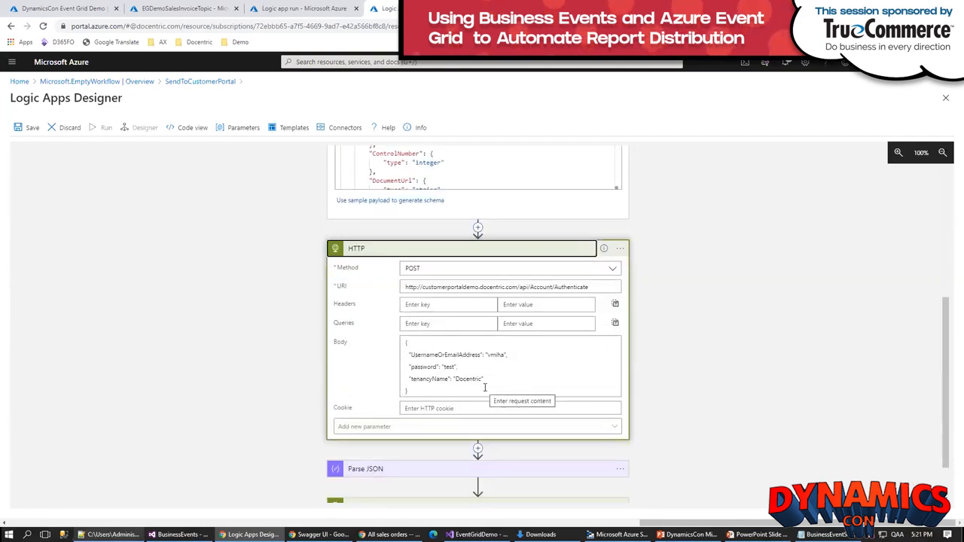
scroll(467, 393, "down", 1)
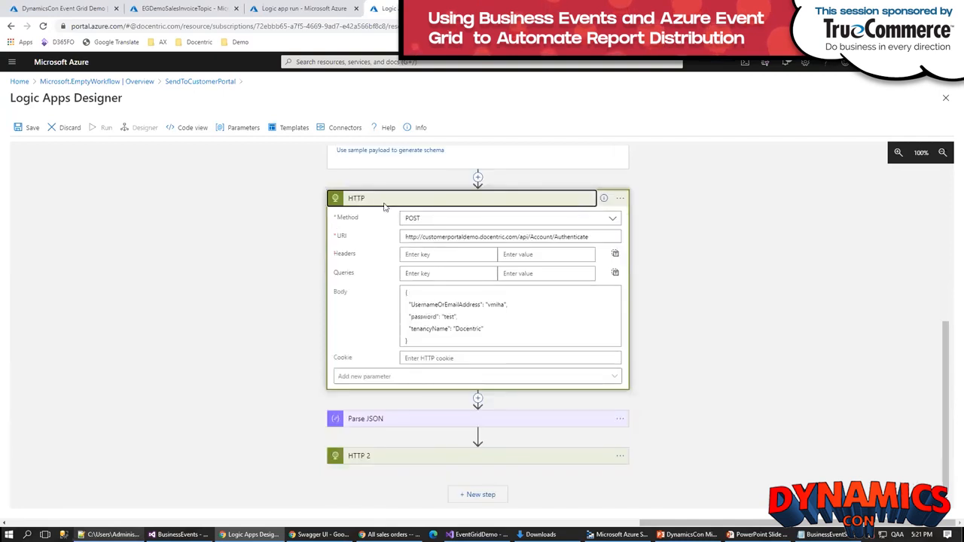
left_click(445, 424)
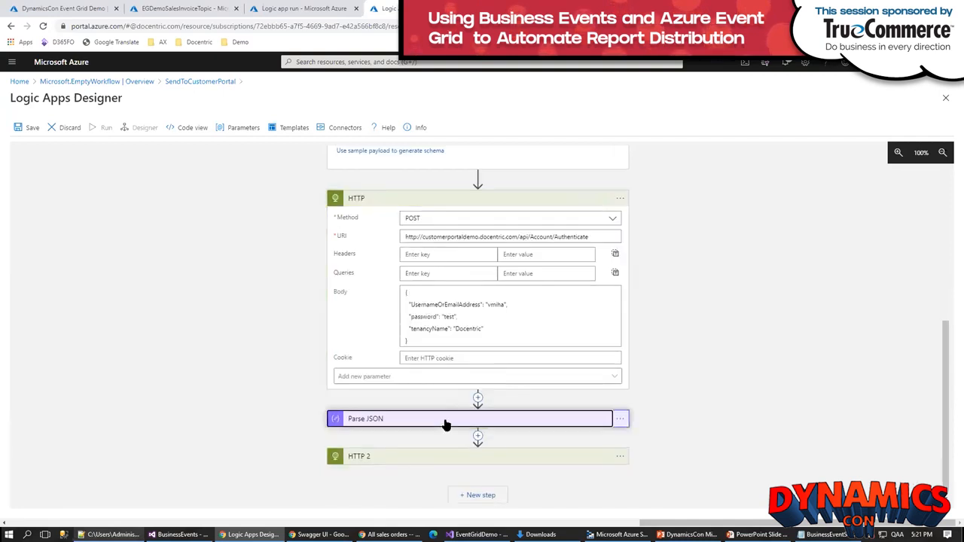
scroll(624, 429, "down", 2)
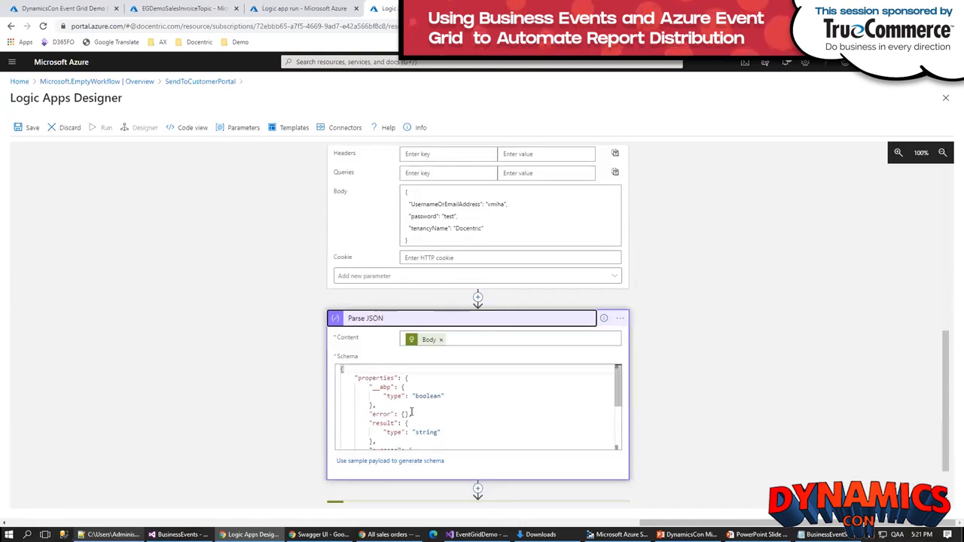
Step: Expand the HTTP 2 action to review its invoice request, save the logic app and return to the SendToCustomerPortal overview
scroll(634, 423, "down", 1)
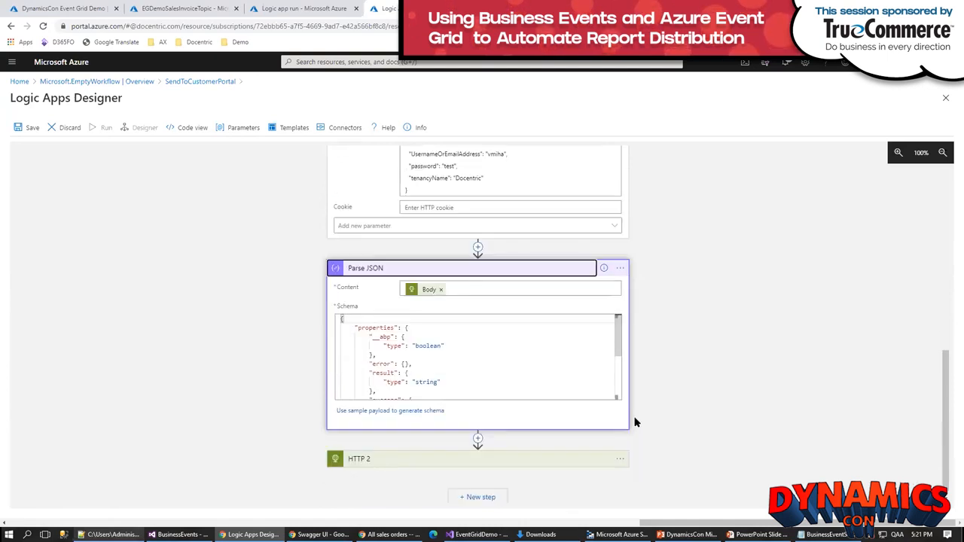
left_click(419, 456)
scroll(664, 408, "down", 1)
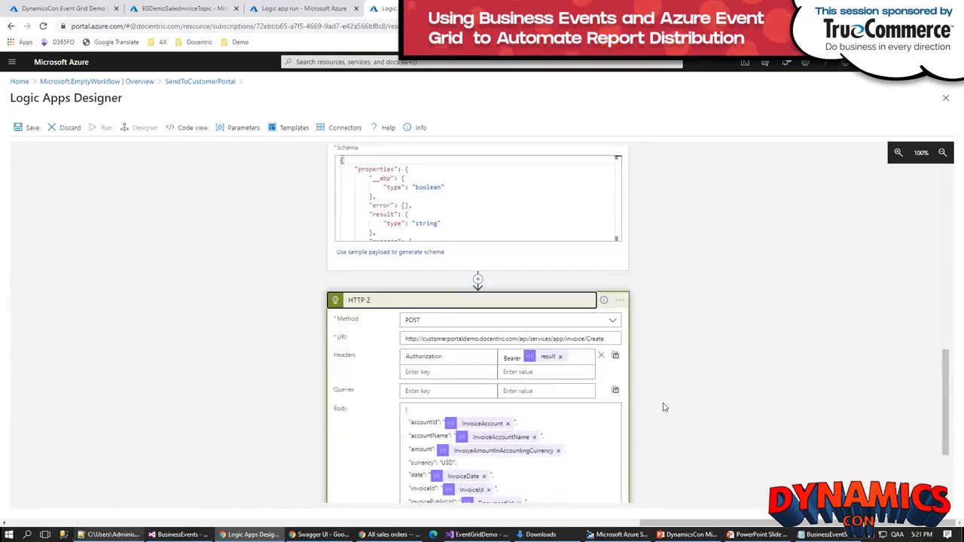
scroll(664, 407, "down", 1)
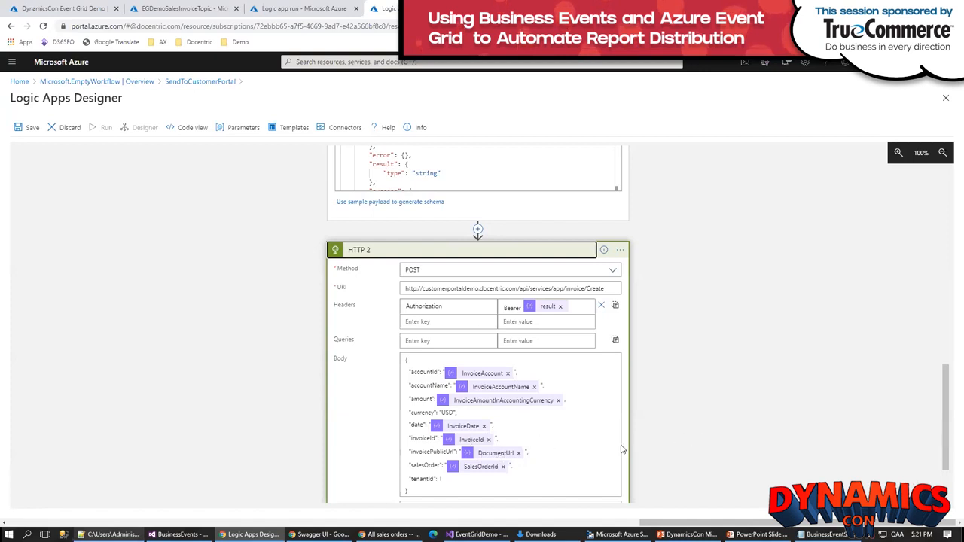
scroll(665, 460, "down", 1)
left_click(28, 132)
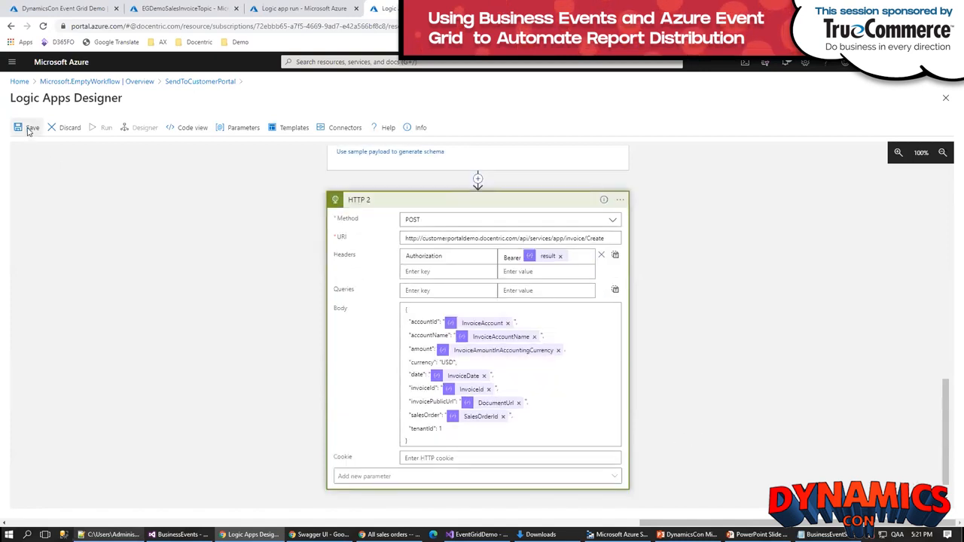
left_click(182, 85)
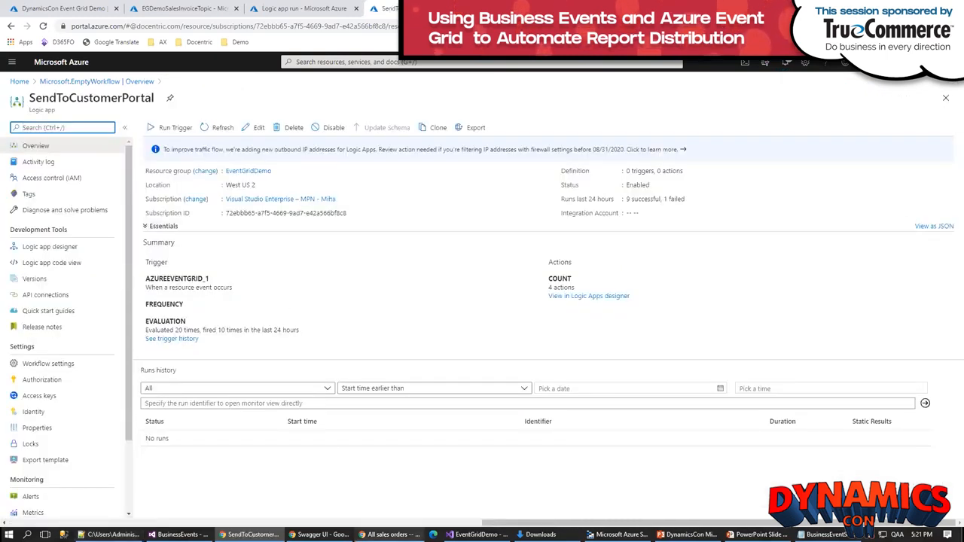
Step: Switch to Finance and Operations and post the invoice for sales order 000783 with an update quantity of 1 on both lines
left_click(390, 535)
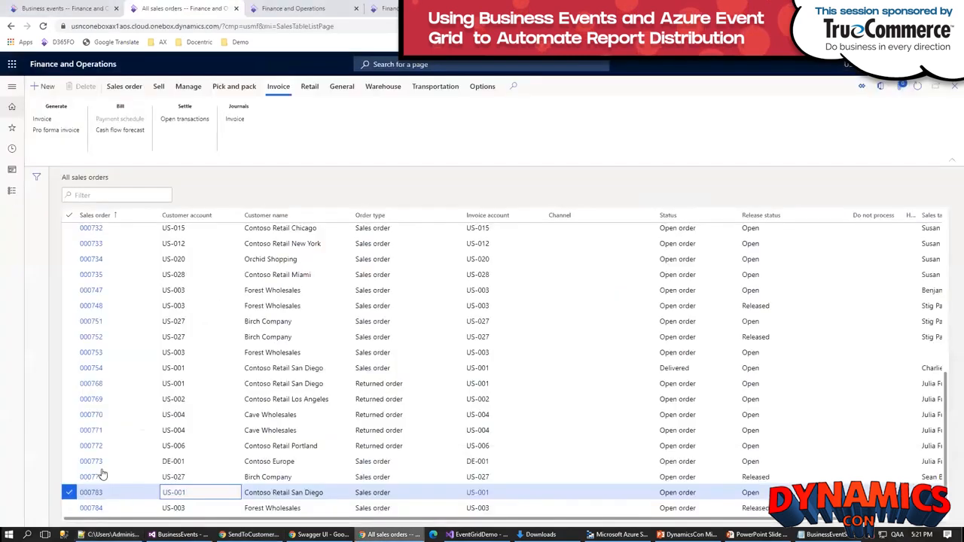
left_click(42, 120)
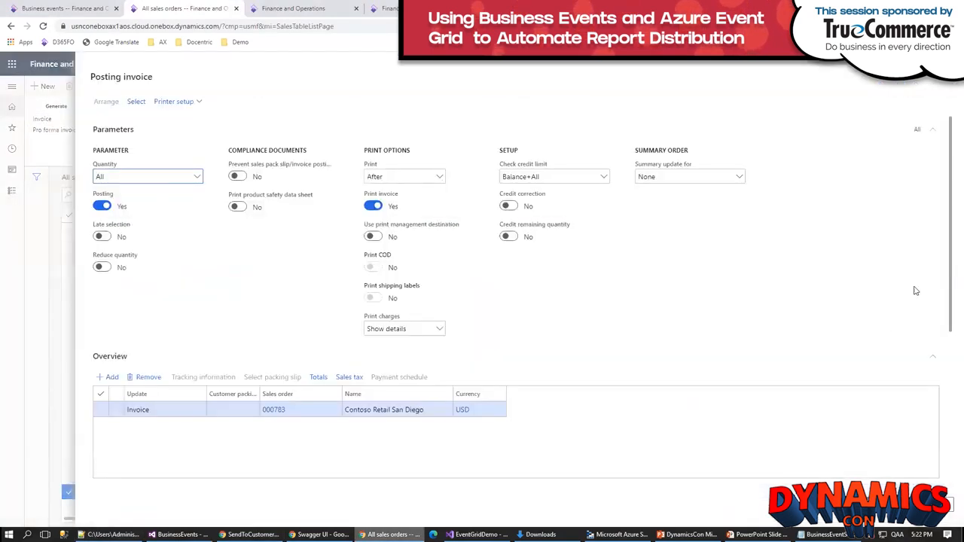
left_click_drag(950, 271, 938, 429)
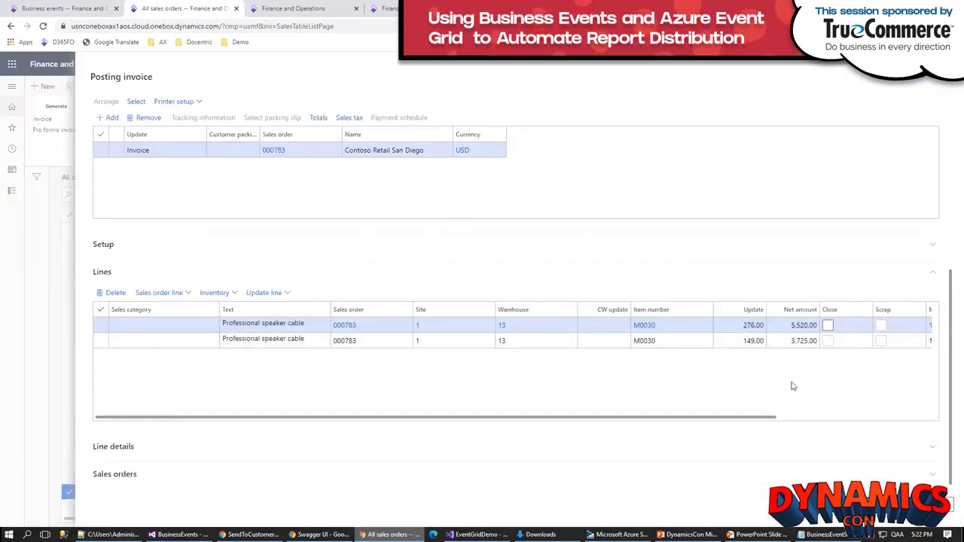
left_click(740, 323)
left_click_drag(742, 323, 756, 324)
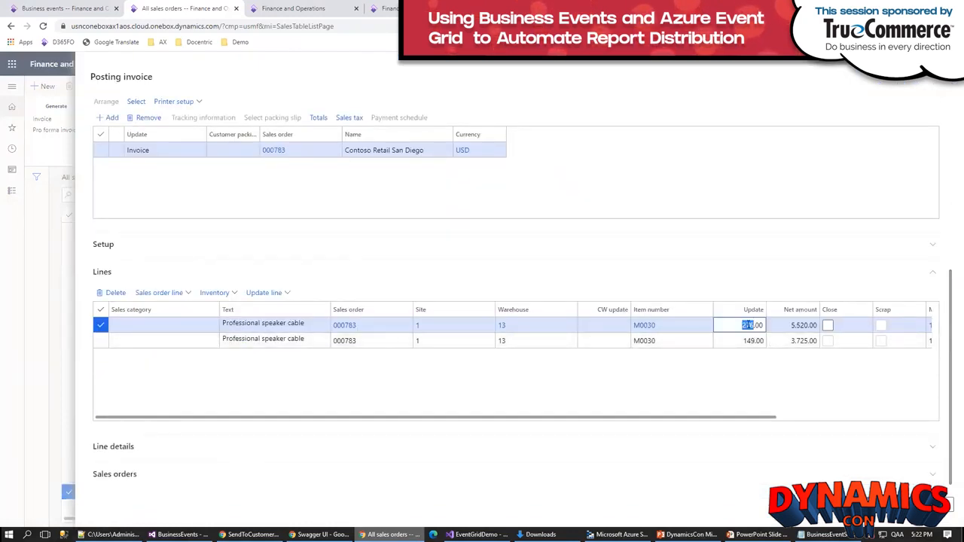
type("1")
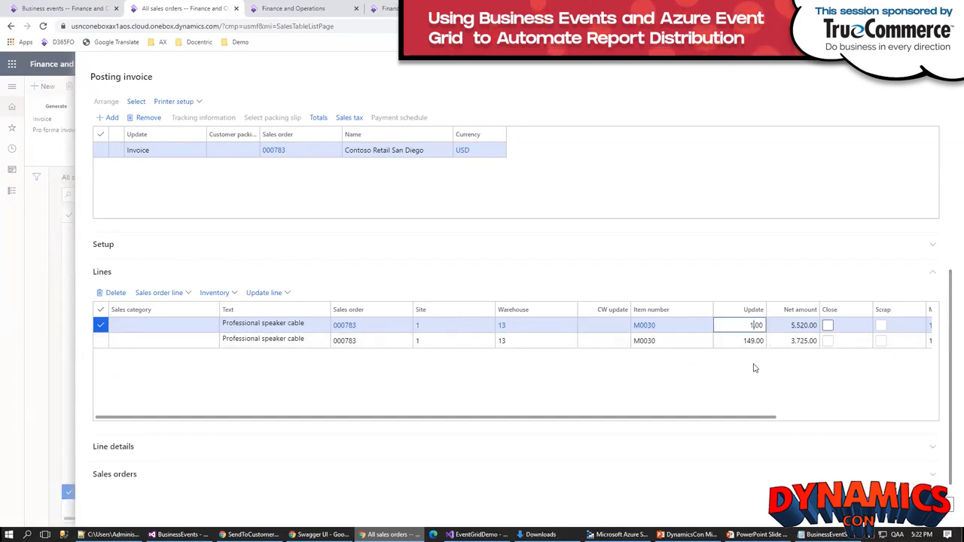
left_click(745, 341)
left_click_drag(741, 340, 764, 340)
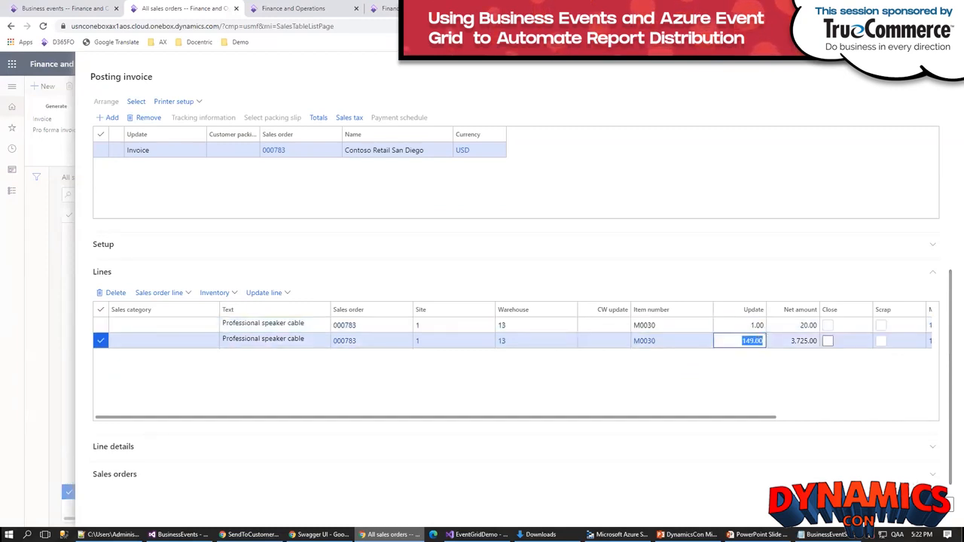
type("1")
key("Tab")
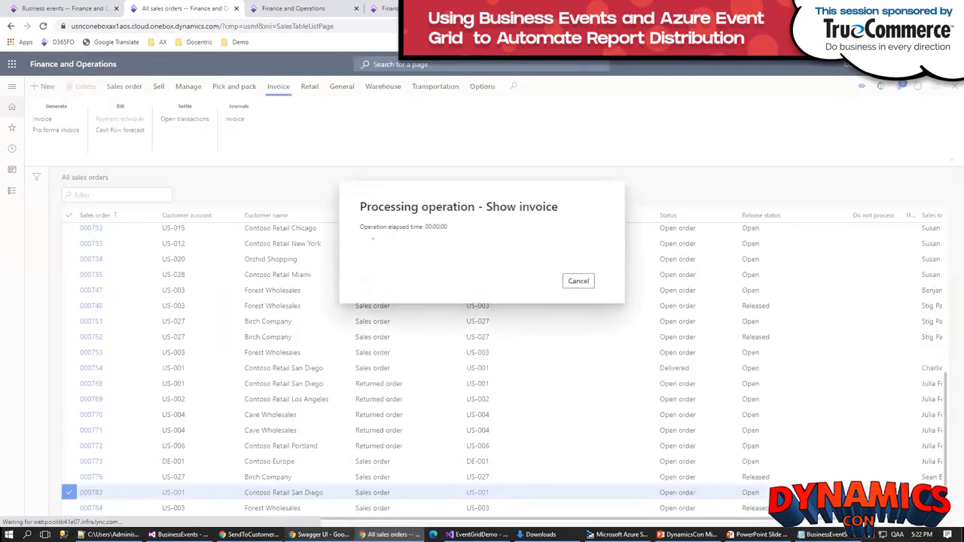
Step: Switch to the Docentric Customer Portal, preview invoice CIV-00000745 from the invoice list, and view its downloaded PDF before closing it
key("alt+Tab")
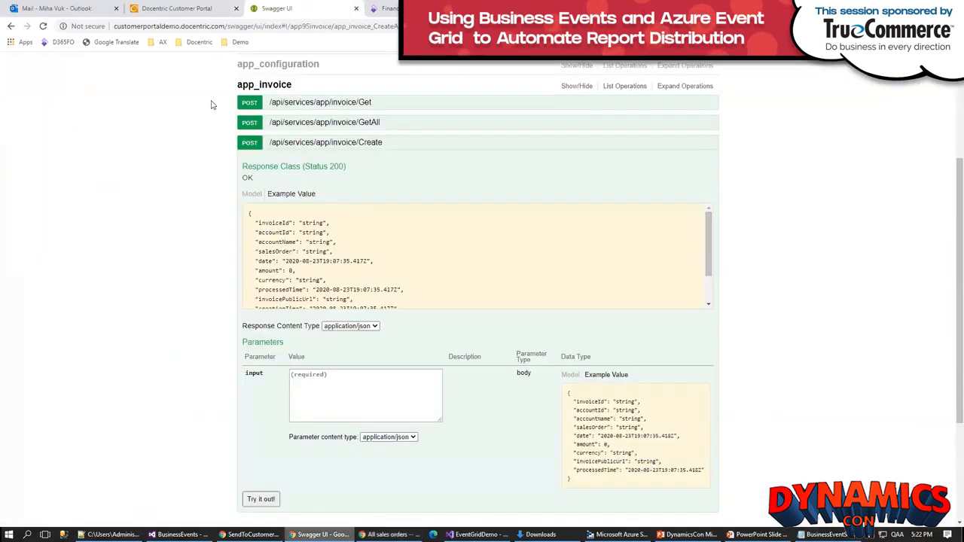
left_click(181, 11)
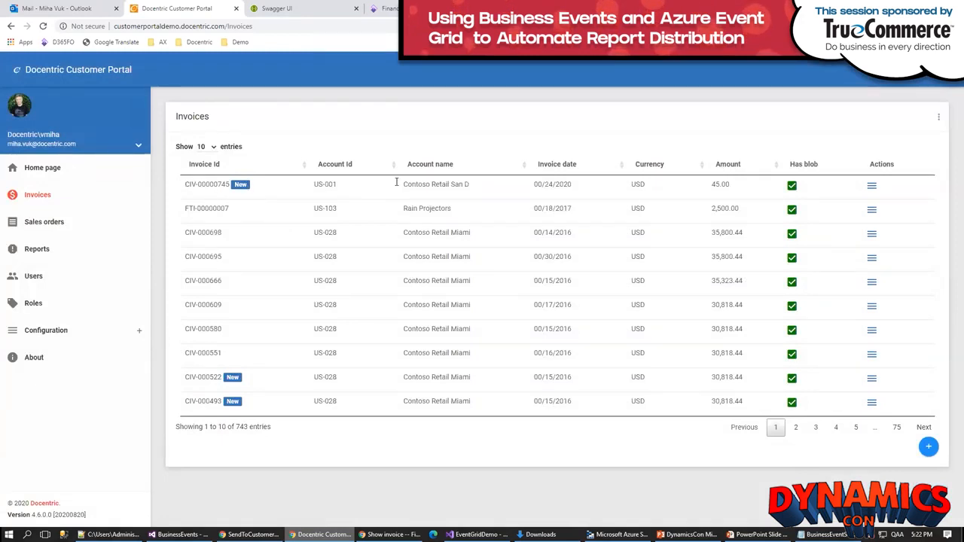
left_click(872, 186)
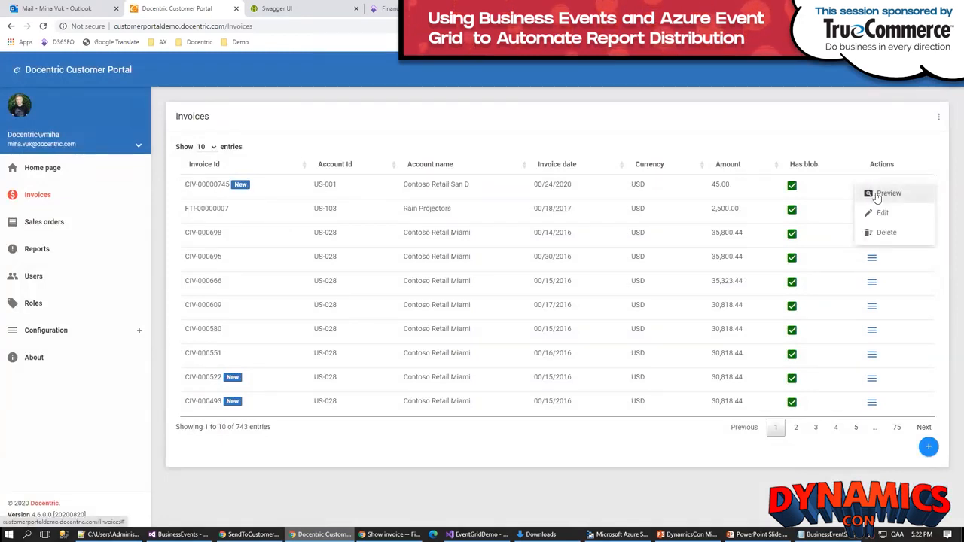
left_click(868, 194)
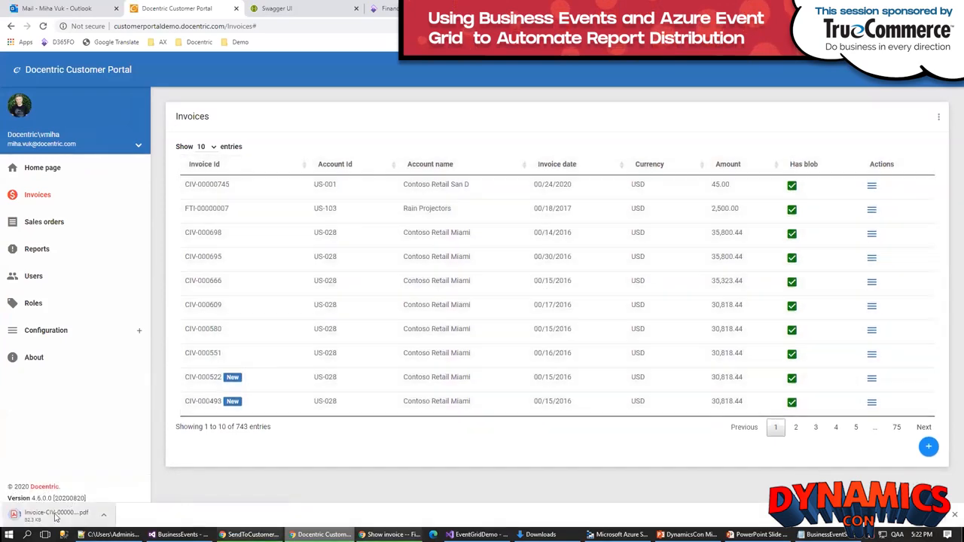
left_click(55, 515)
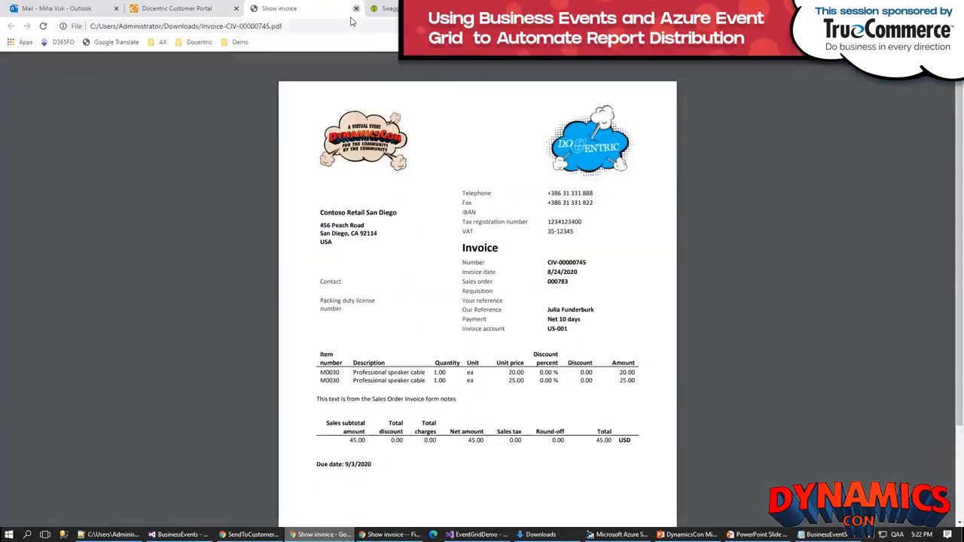
left_click(355, 8)
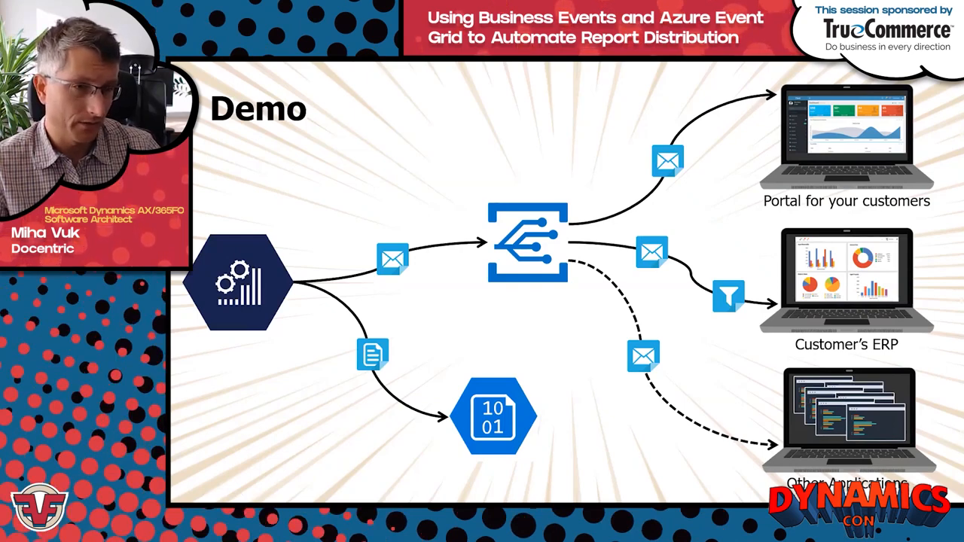
Step: In a new Visual Studio 2019 instance, create the C# Azure Functions project FunctionApp1 with the Event Grid trigger on Azure Functions v3
key("alt+Tab")
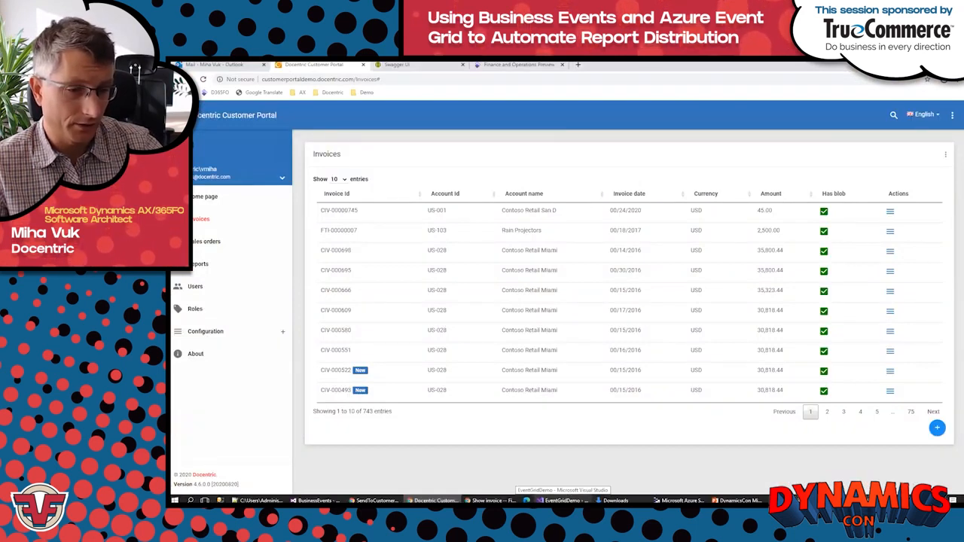
right_click(561, 500)
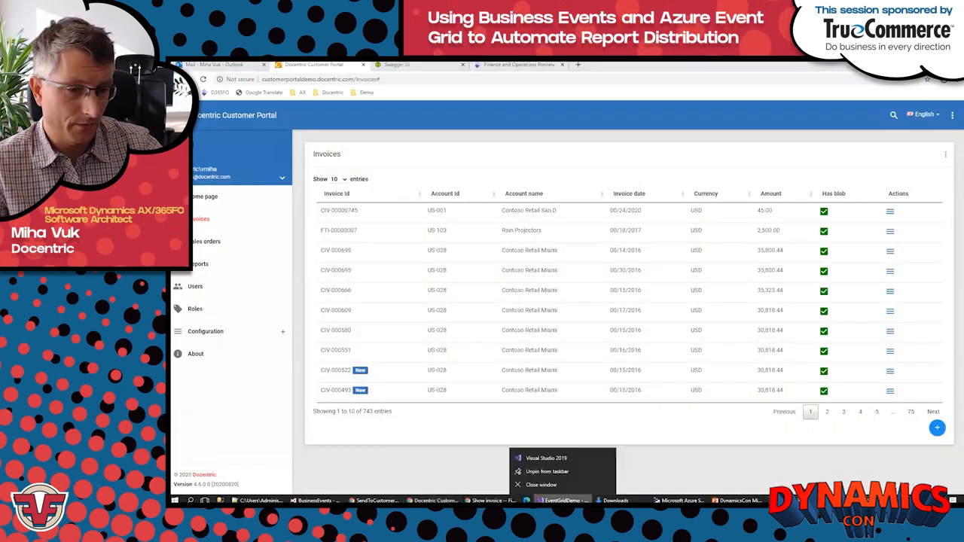
left_click(555, 460)
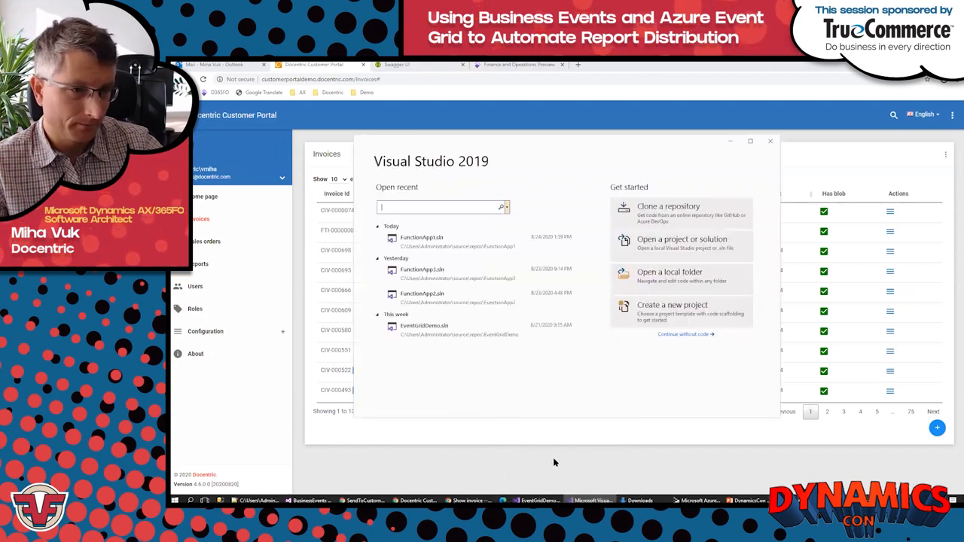
left_click(650, 318)
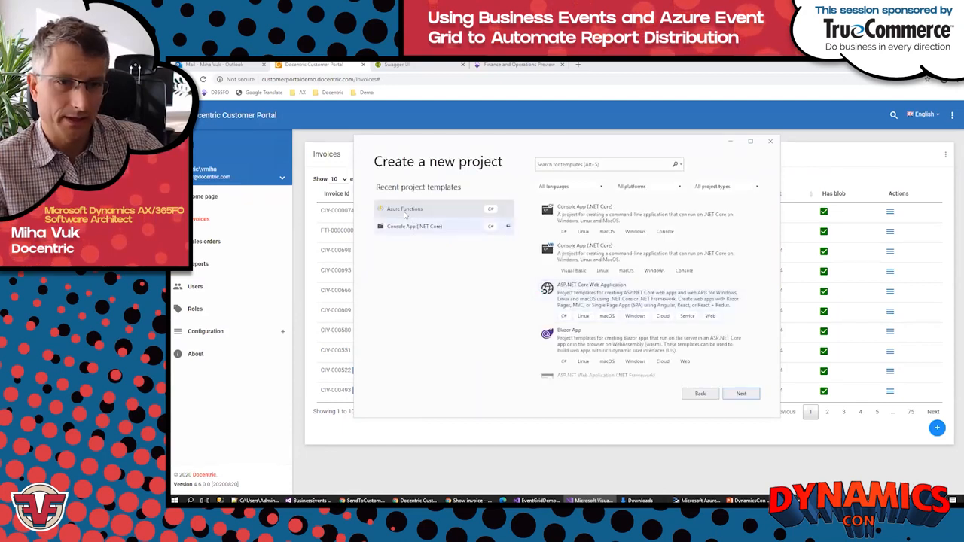
left_click(397, 211)
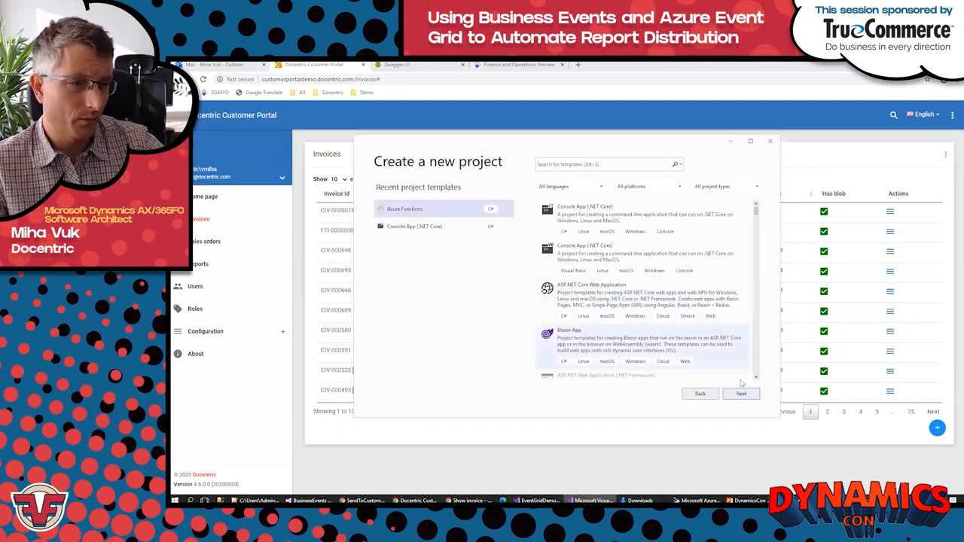
left_click(741, 393)
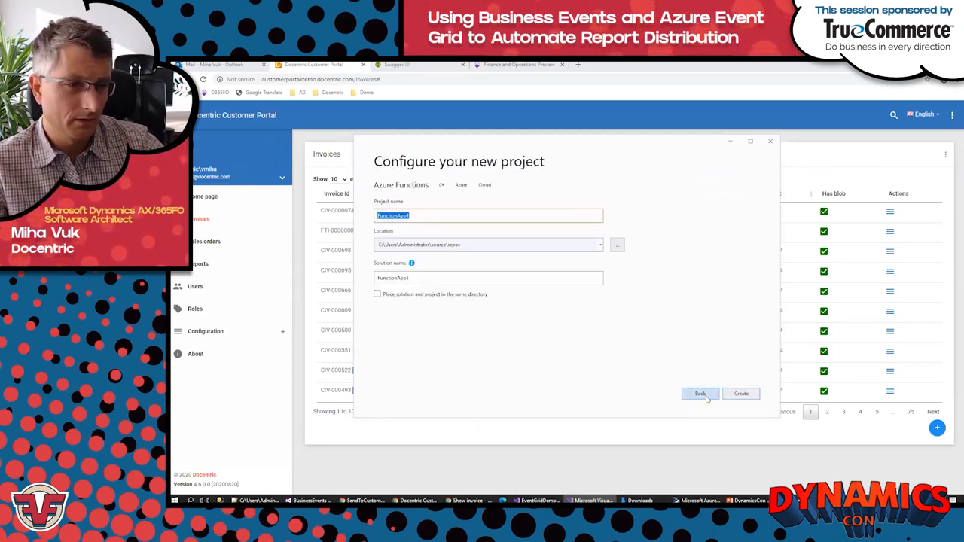
left_click(736, 396)
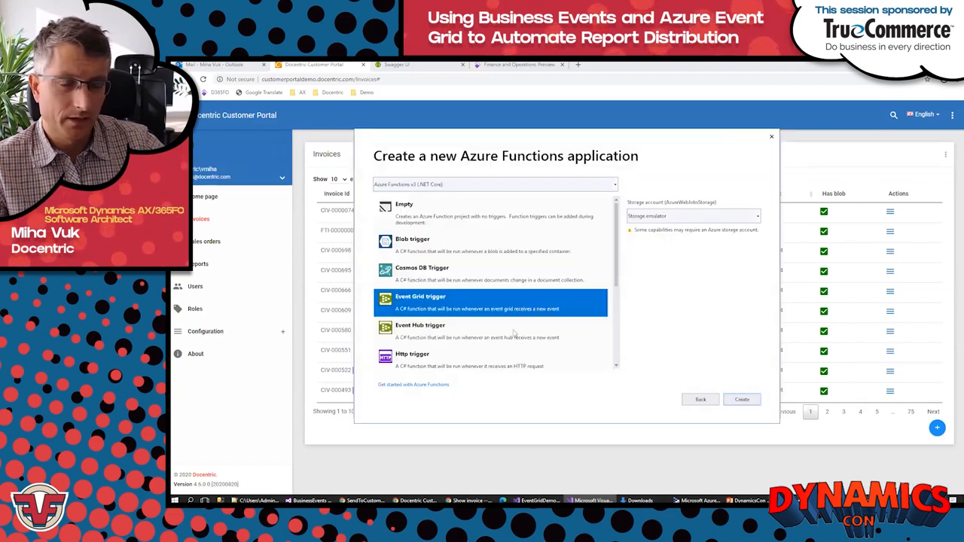
left_click(742, 400)
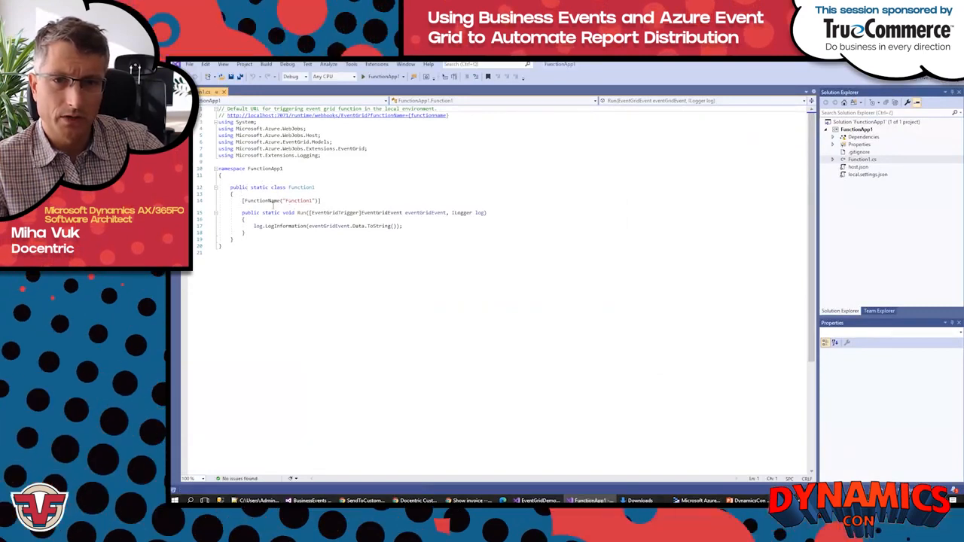
left_click(283, 201)
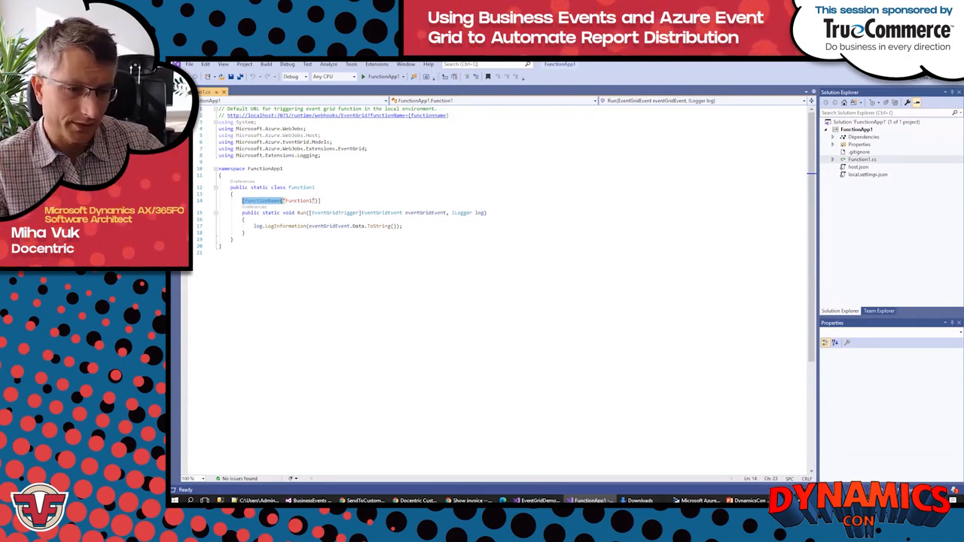
Step: Switch to the EventGridDemo solution, collapse CreateInvoiceCall and VendorInvoice in CreateInvoice.cs, and examine the Run method
left_click(536, 500)
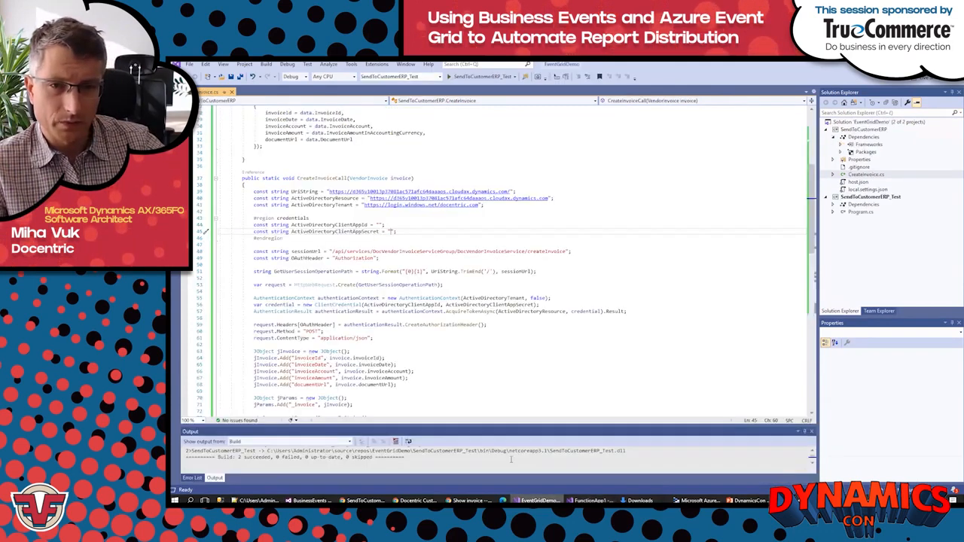
scroll(510, 332, "down", 4)
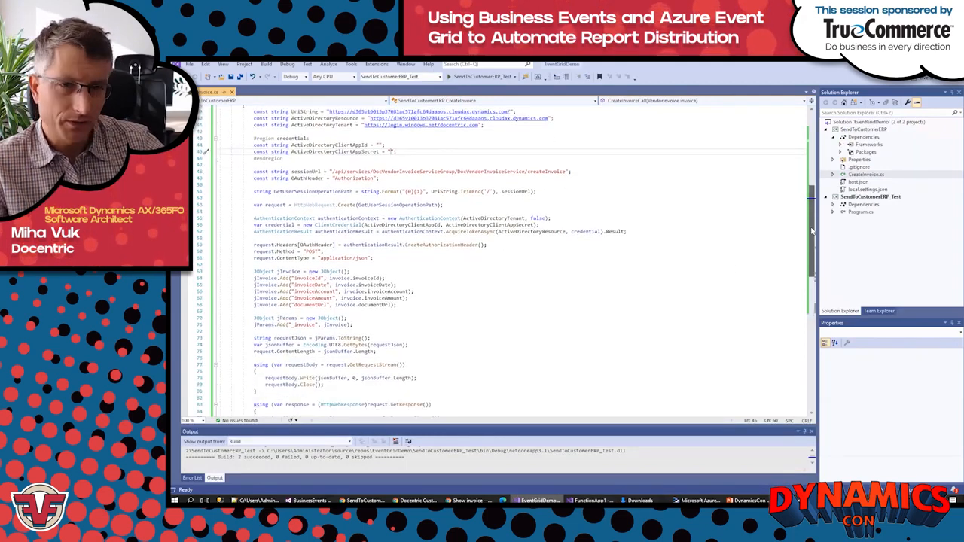
scroll(812, 232, "up", 4)
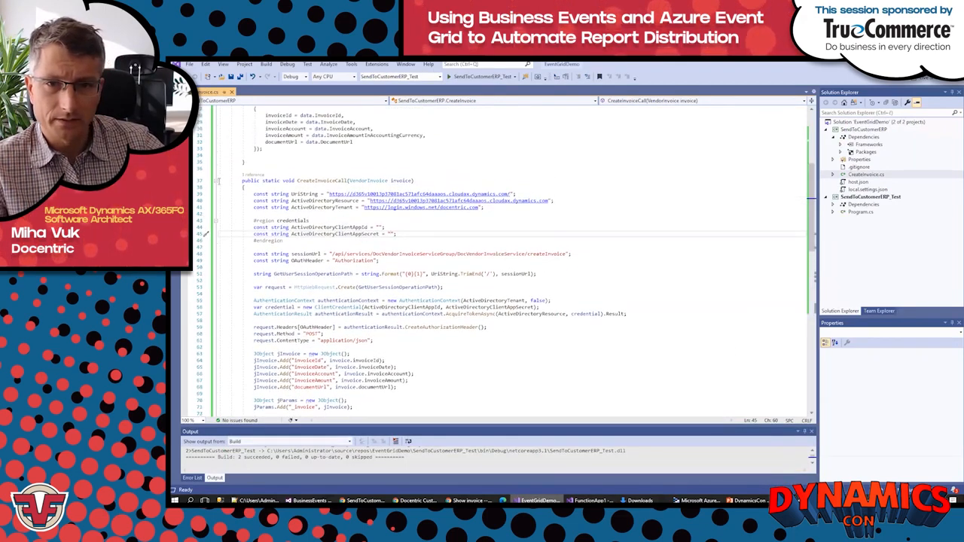
left_click(215, 181)
left_click(215, 213)
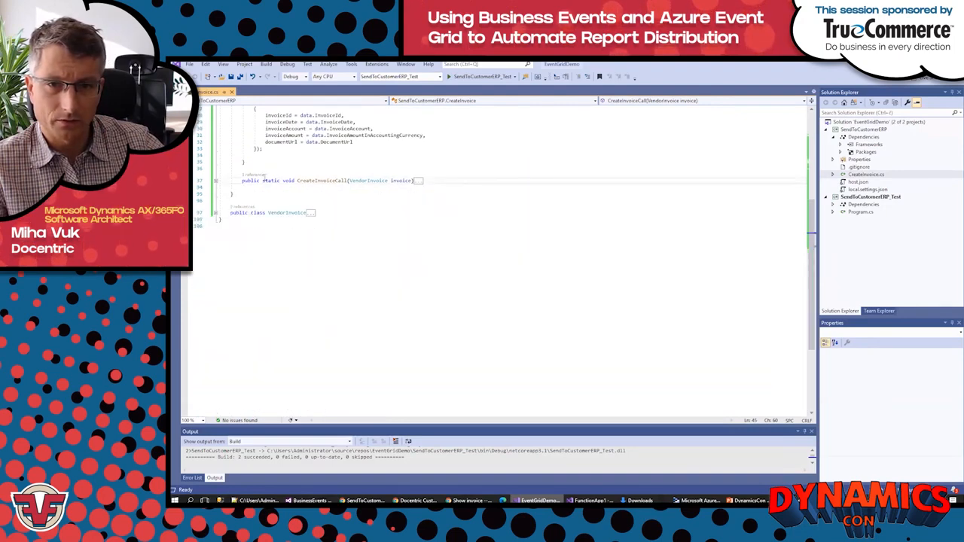
scroll(338, 203, "up", 6)
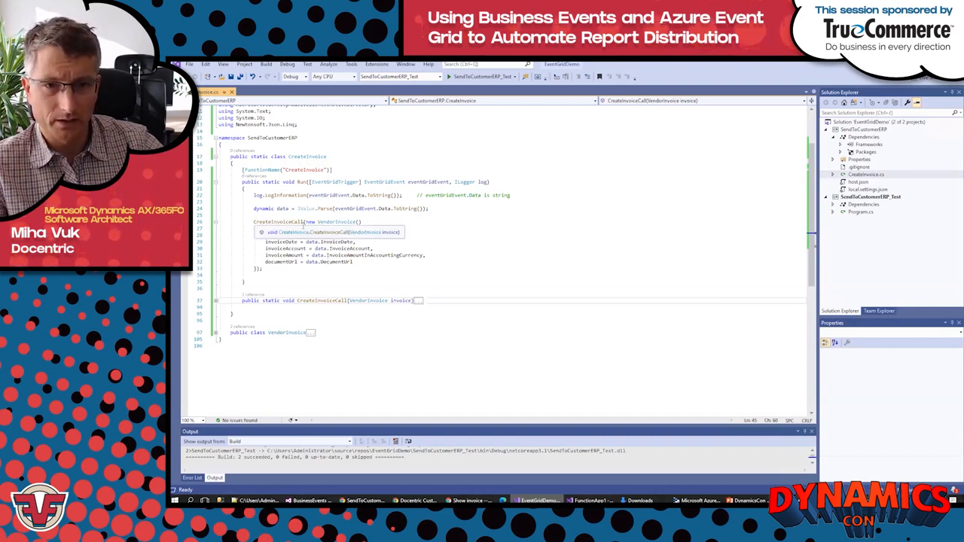
Step: Expand the CreateInvoiceCall method and examine its credentials, authentication and JSON request code
left_click(215, 301)
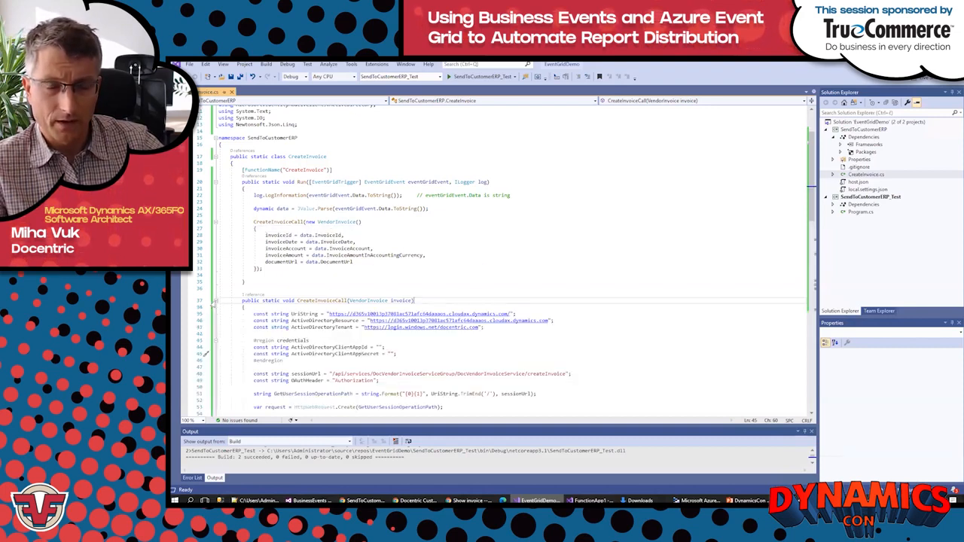
scroll(511, 350, "down", 6)
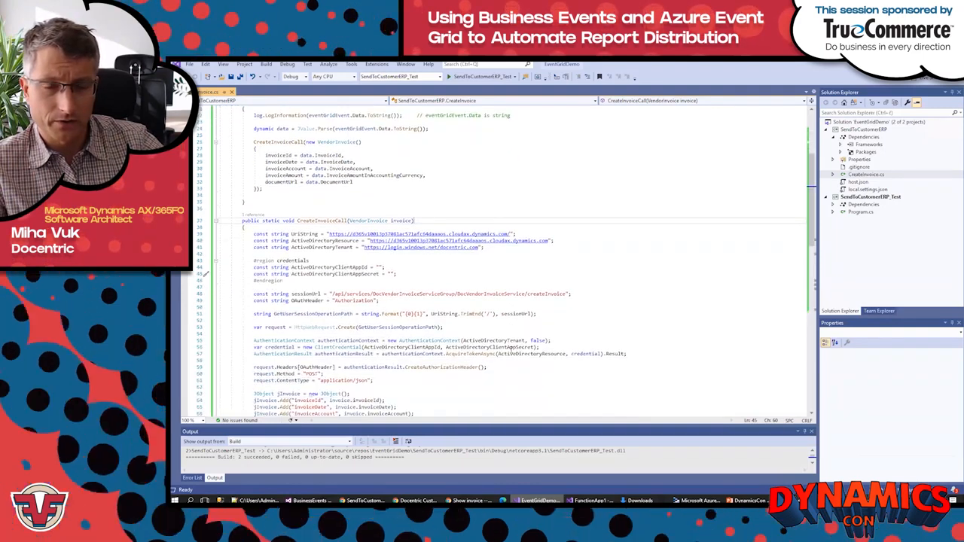
scroll(511, 350, "down", 1)
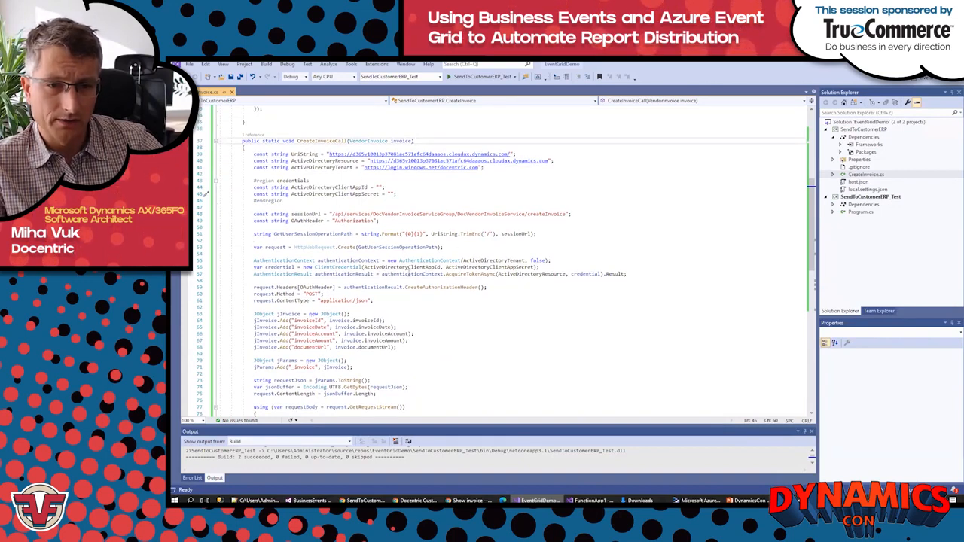
left_click(432, 300)
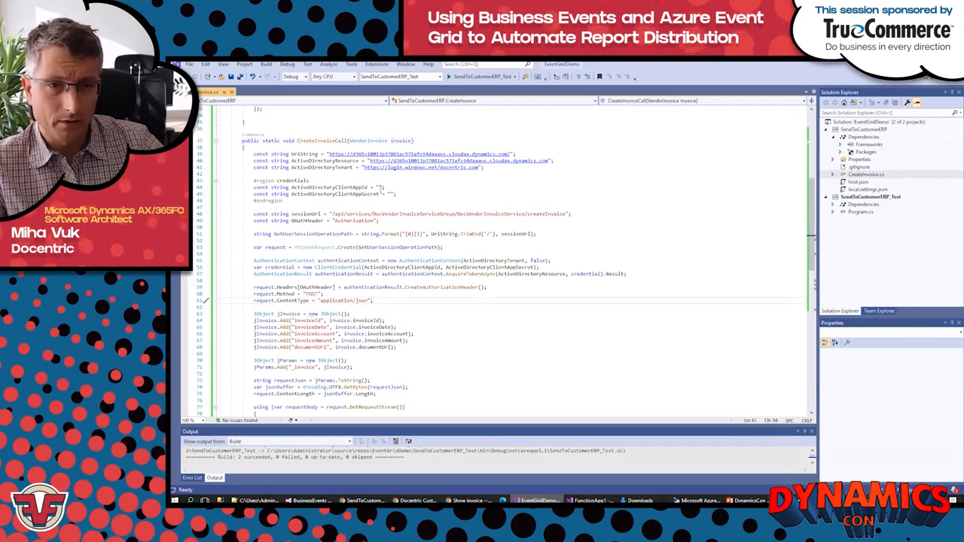
Step: Copy the client app ID and client secret from the Notepad++ notes into the ActiveDirectoryClientAppId and ActiveDirectoryClientAppSecret constants in CreateInvoice.cs
left_click(379, 187)
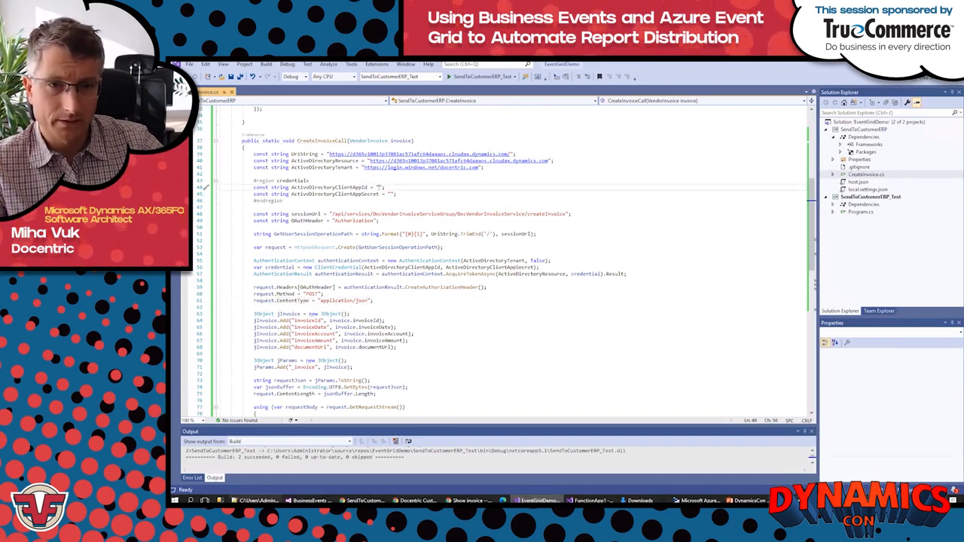
key("alt+Tab")
left_click(586, 101)
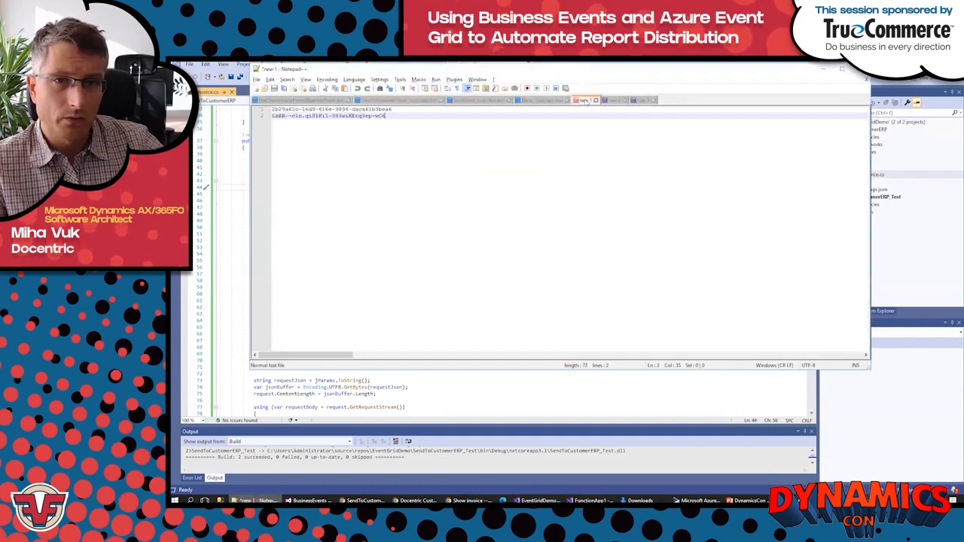
left_click_drag(397, 110, 260, 111)
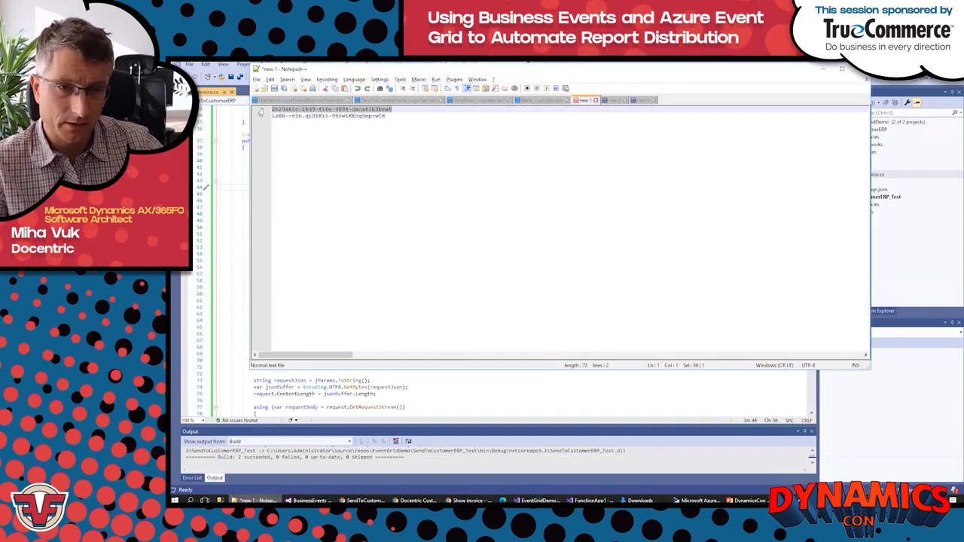
key("alt+Tab")
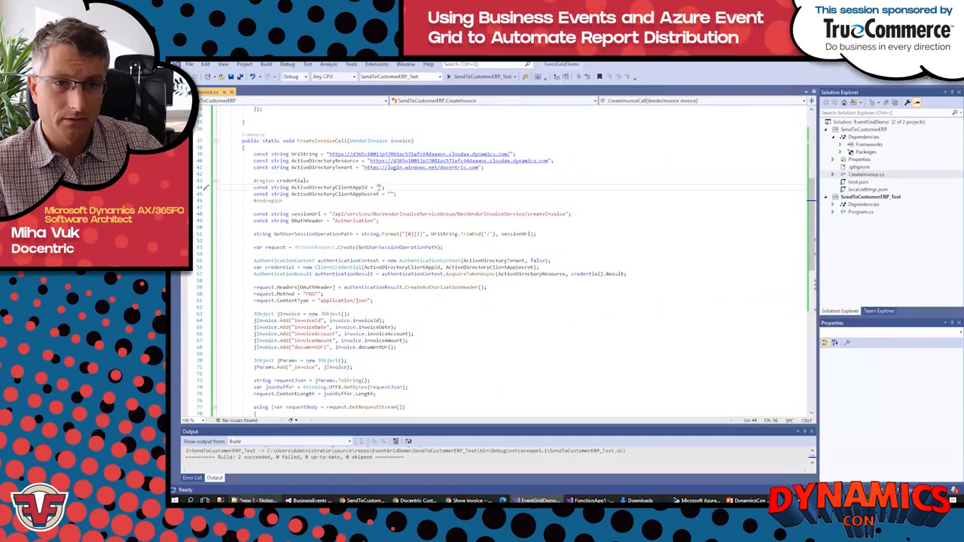
key("ctrl+v")
key("alt+Tab")
left_click_drag(386, 116, 253, 118)
key("alt+Tab")
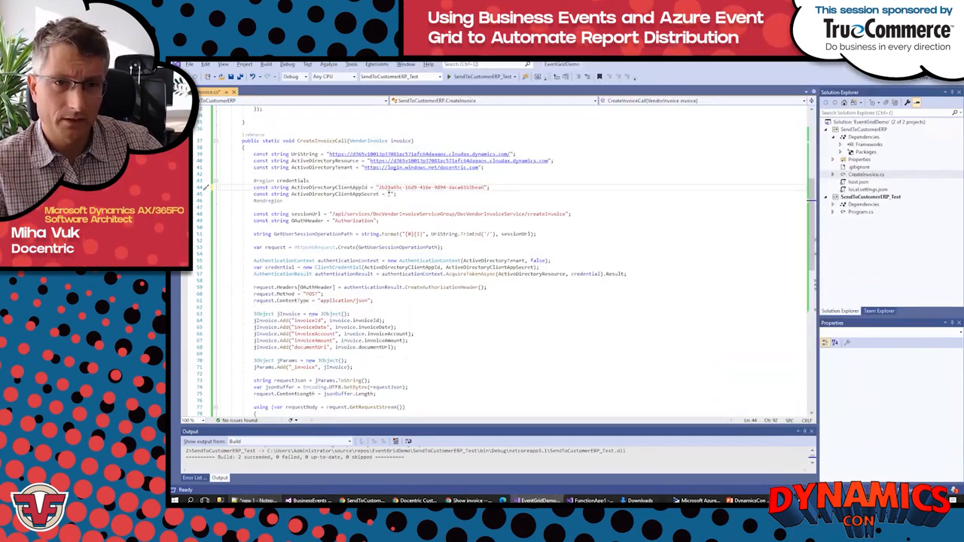
left_click(390, 193)
key("ctrl+v")
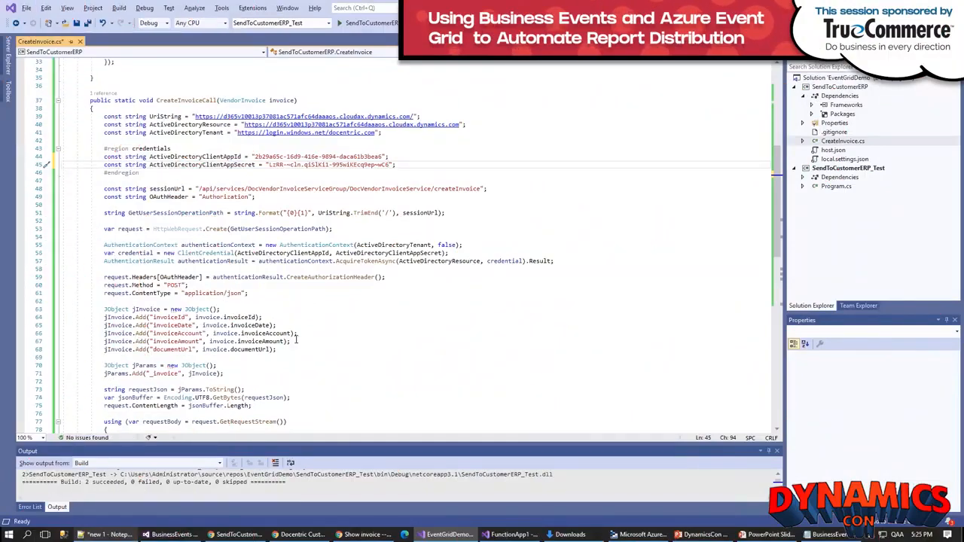
Step: Examine the remaining request and response code of CreateInvoiceCall and the properties of the expanded VendorInvoice class
scroll(305, 349, "down", 8)
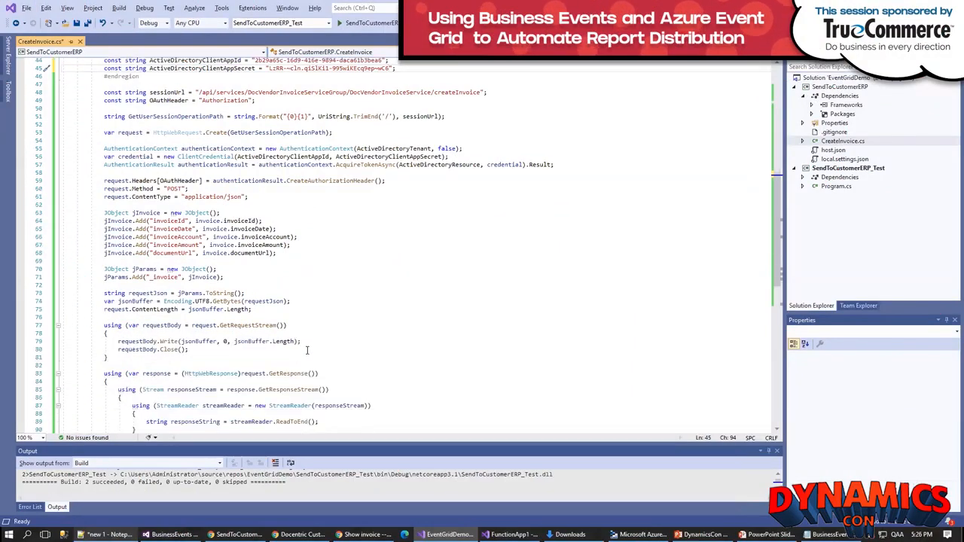
scroll(308, 350, "down", 3)
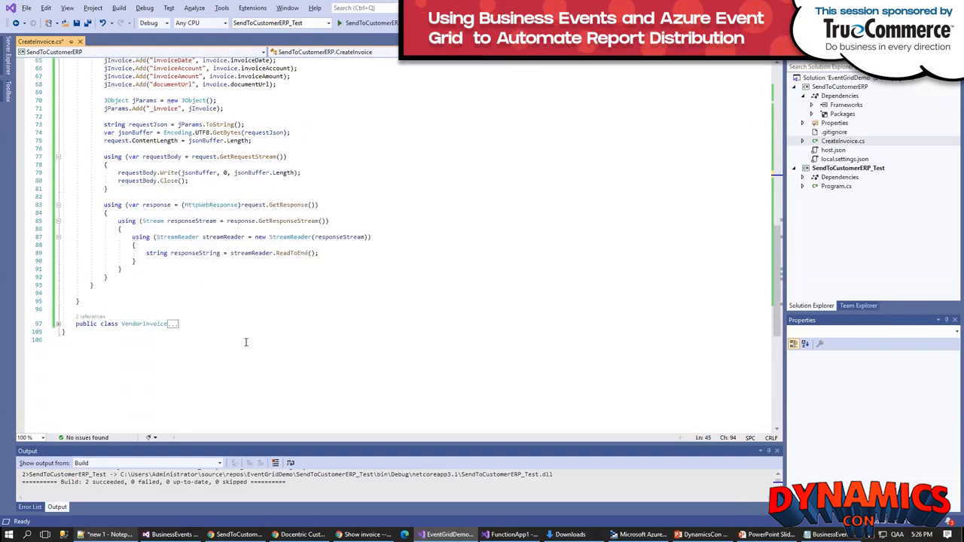
left_click(58, 324)
scroll(399, 338, "down", 3)
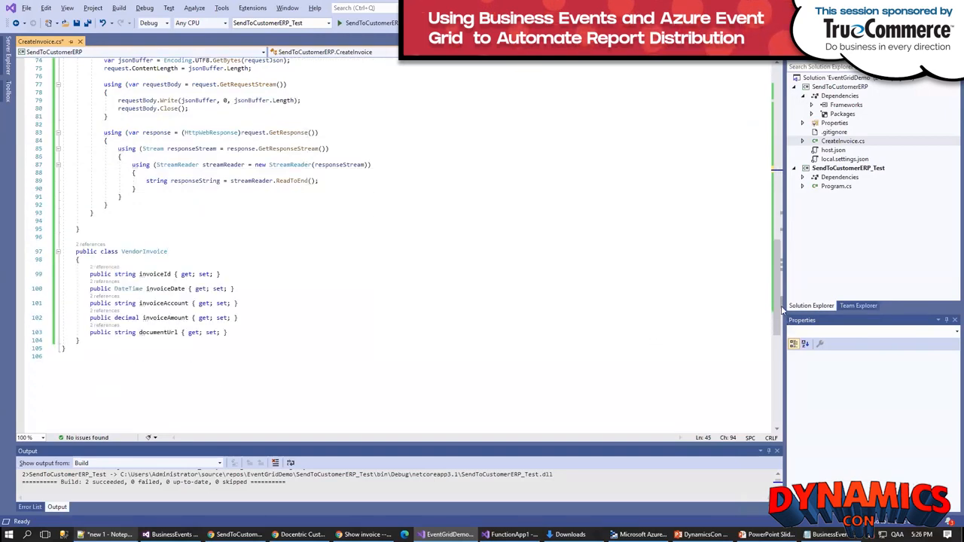
left_click_drag(774, 295, 773, 73)
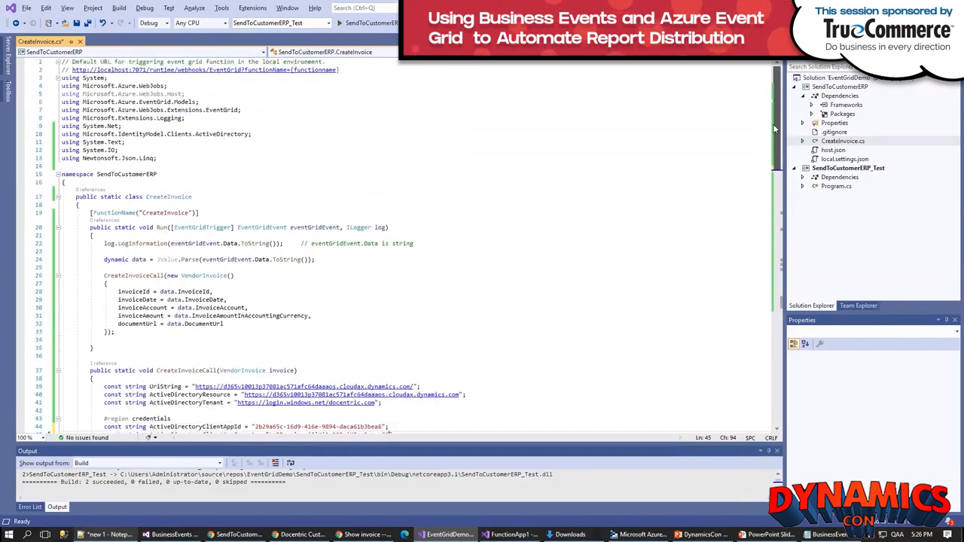
Step: Build the SendToCustomerERP project and start publishing it to Azure with Azure Function App (Windows) as the specific target
right_click(817, 87)
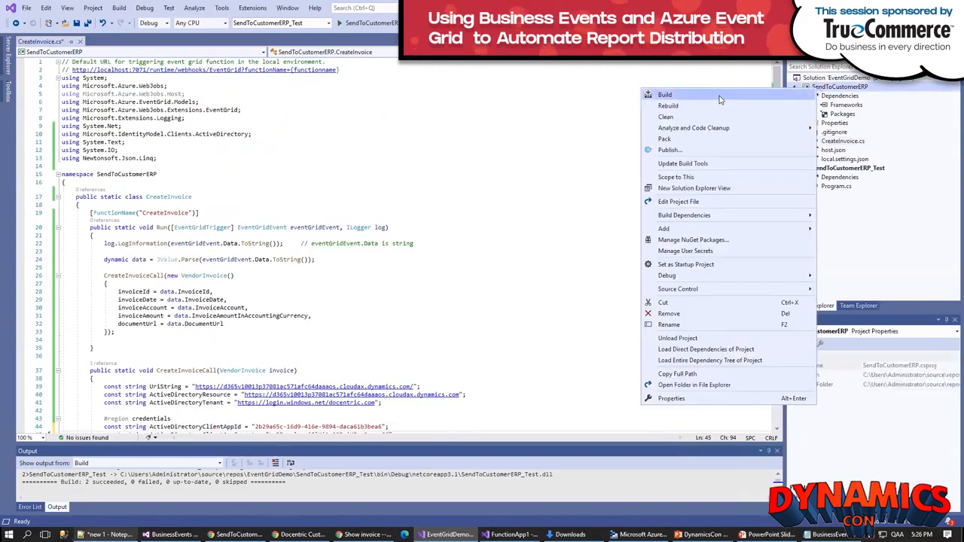
left_click(718, 94)
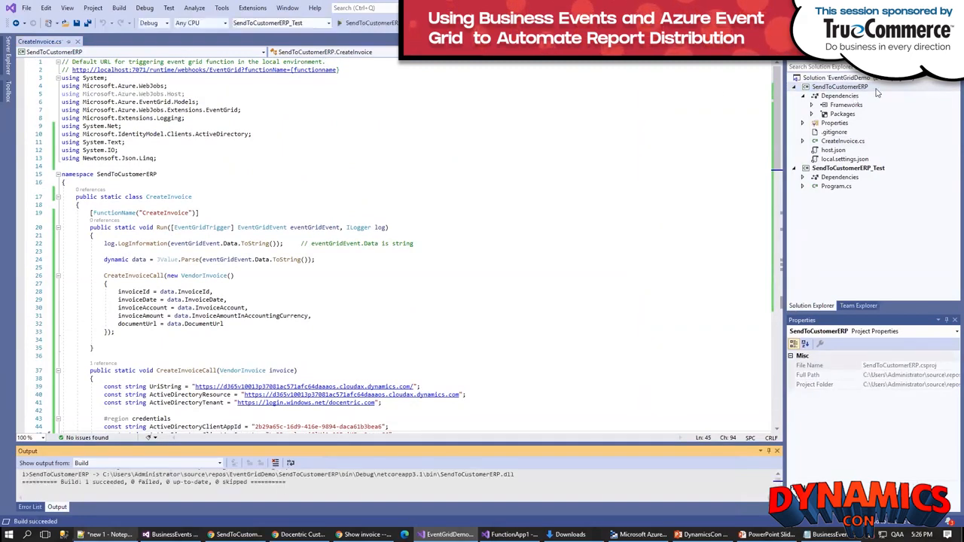
right_click(829, 89)
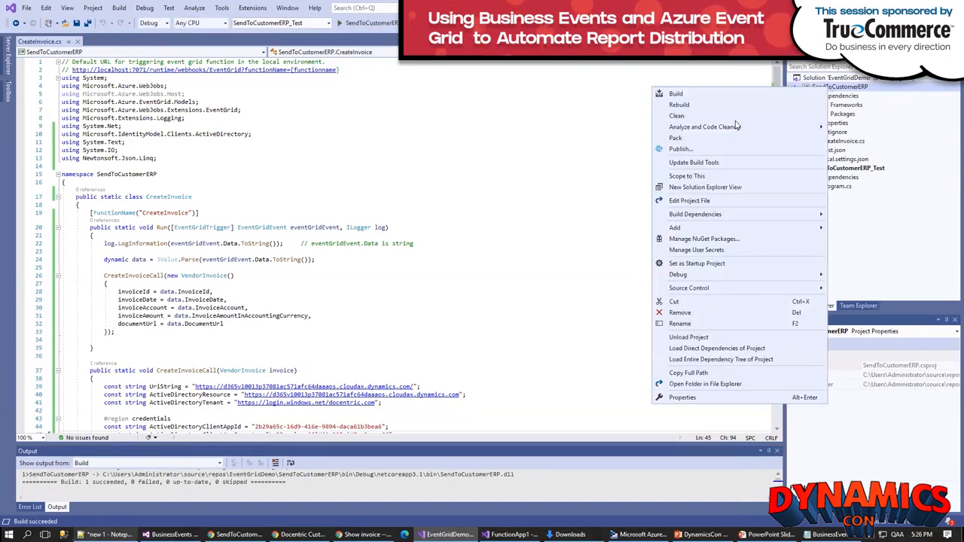
left_click(682, 149)
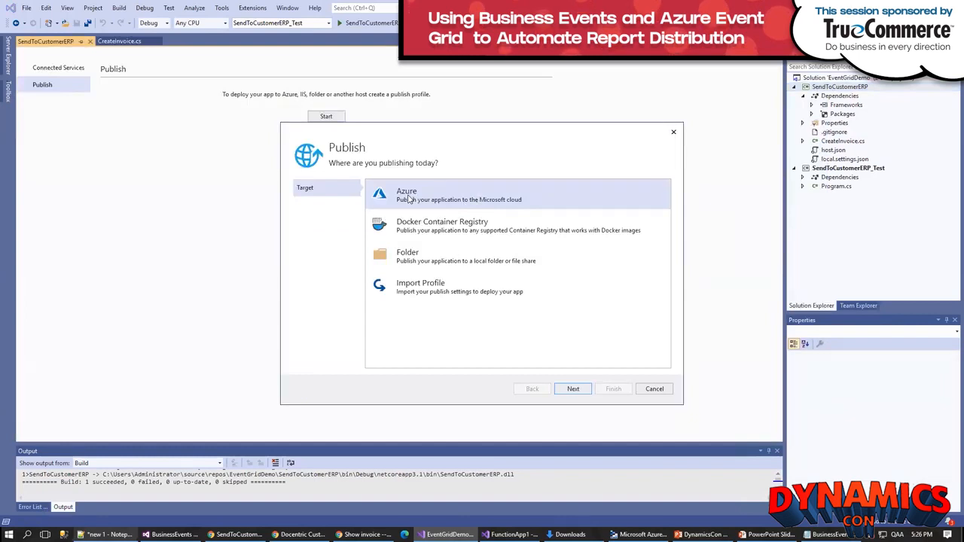
left_click(574, 389)
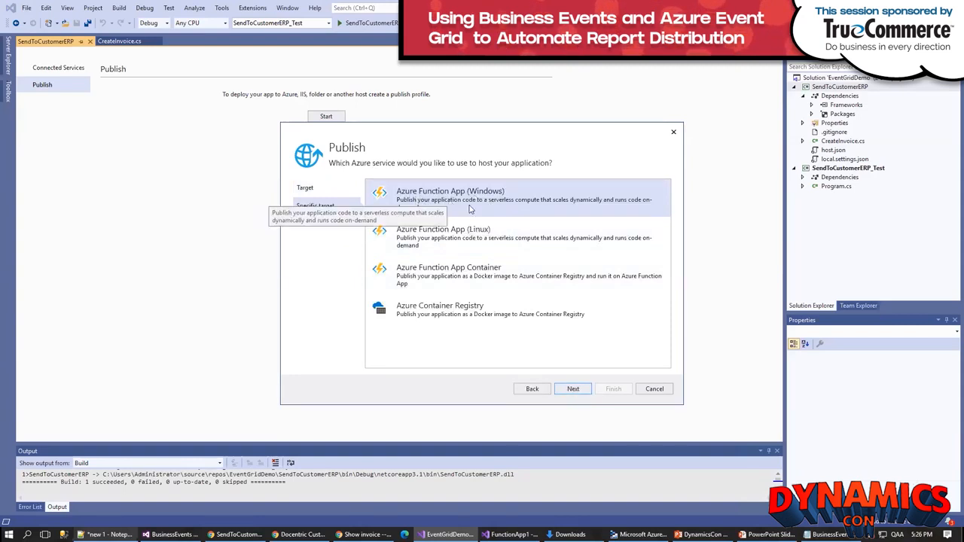
left_click(570, 389)
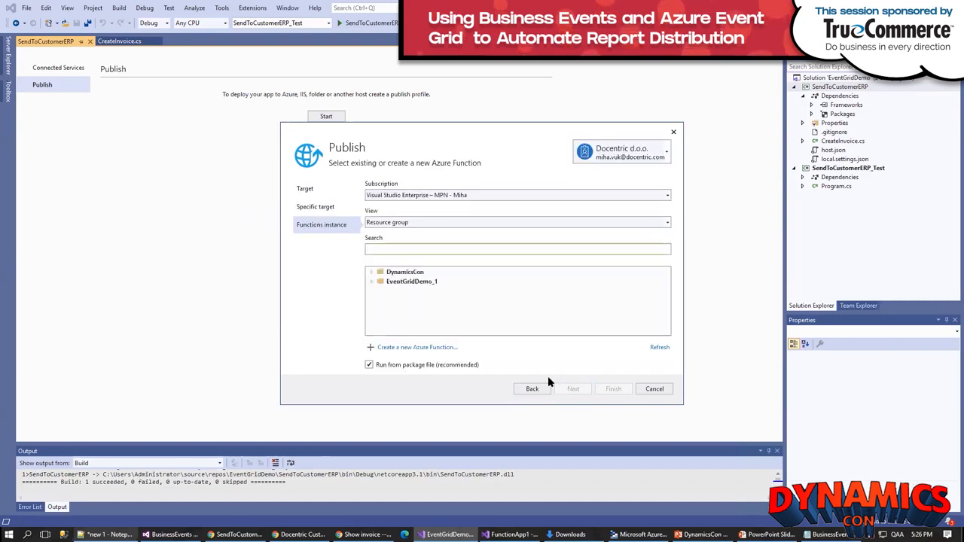
Step: Create a function app in resource group EventGridDemo, location West US 2, with storage dynamicscondemostorage, and publish the project to it
left_click(424, 350)
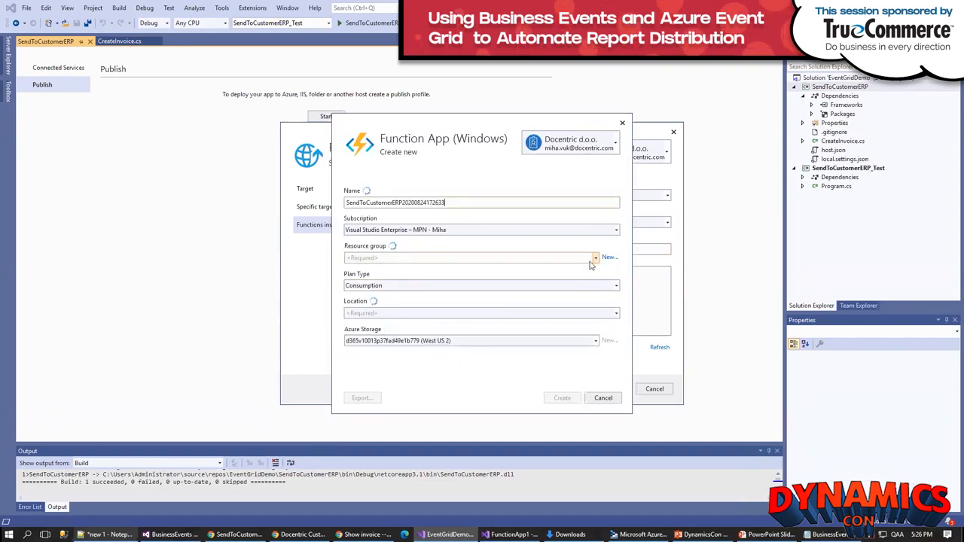
left_click(588, 259)
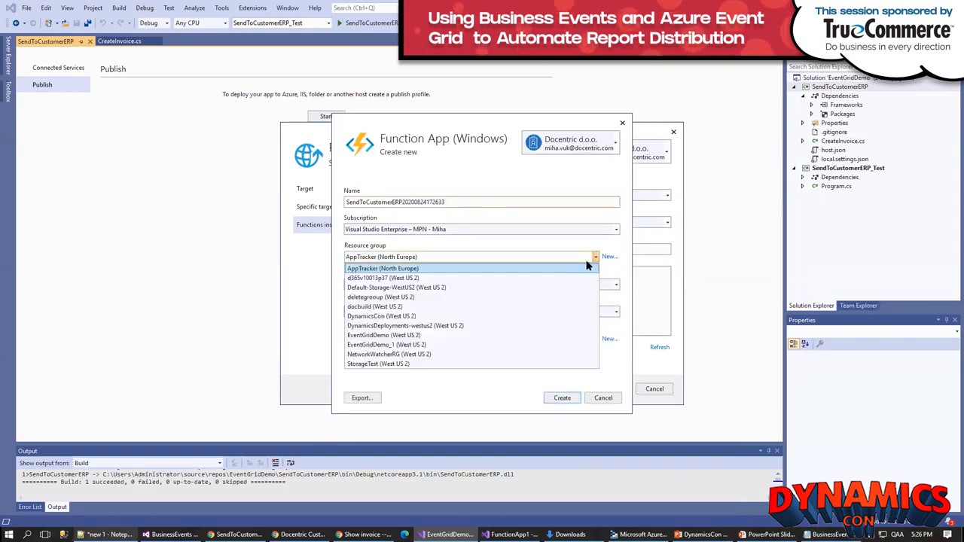
left_click(407, 336)
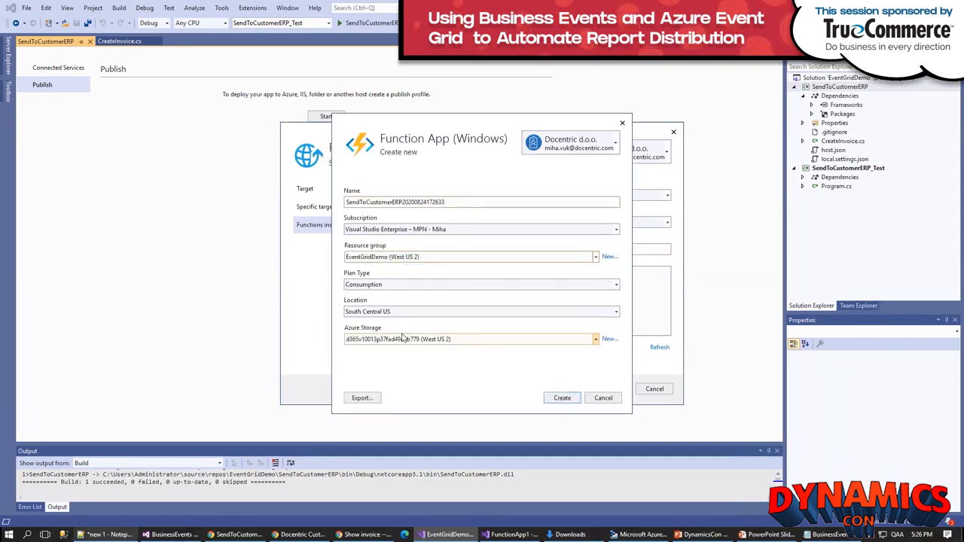
left_click(615, 311)
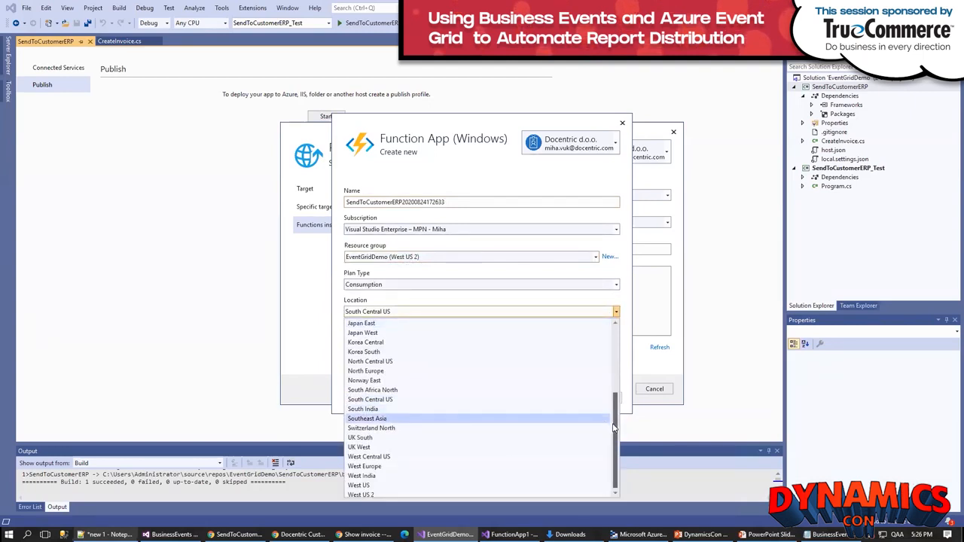
left_click(369, 495)
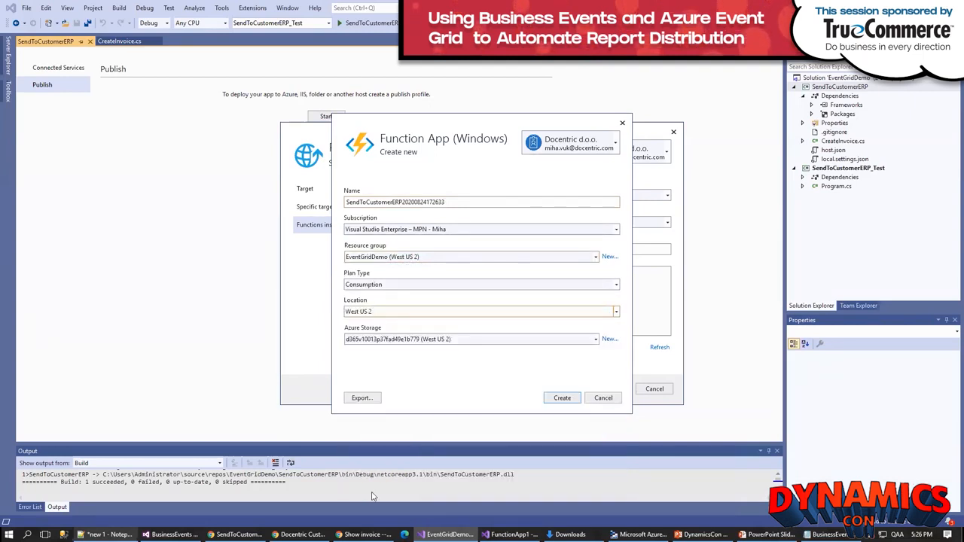
left_click(596, 339)
left_click(401, 380)
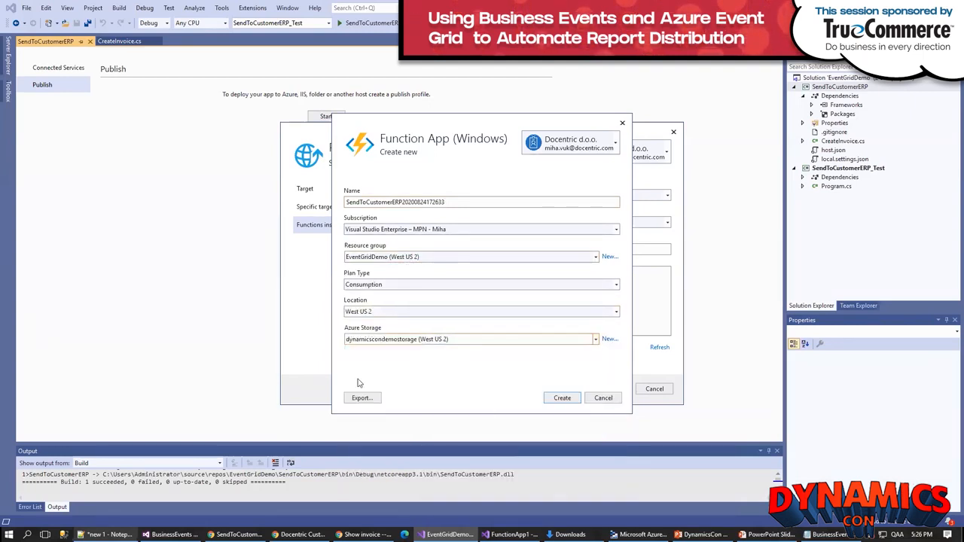
left_click(563, 399)
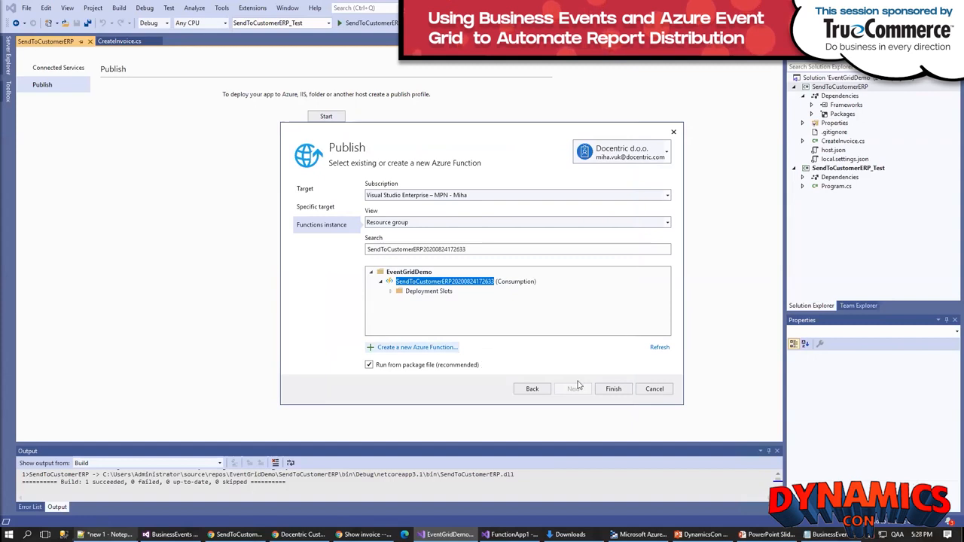
left_click(614, 390)
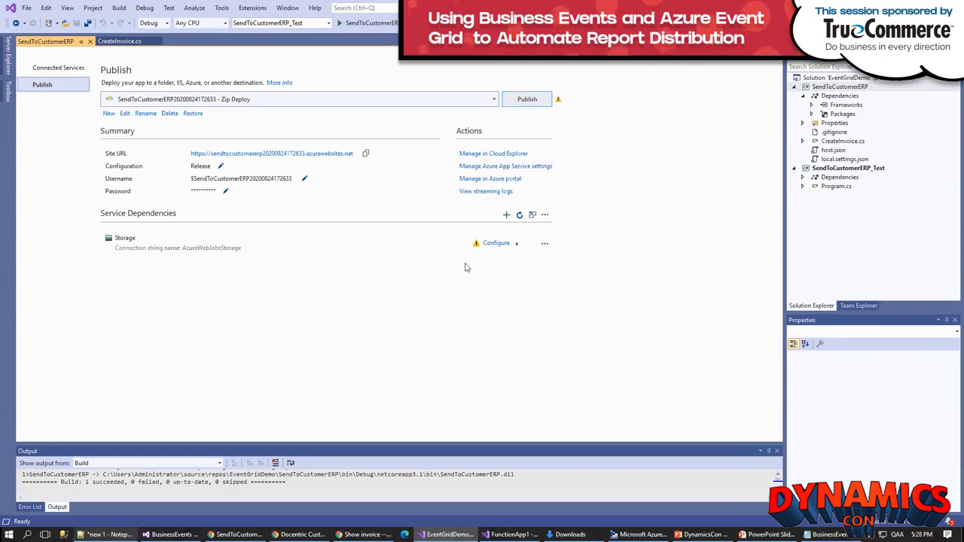
left_click(528, 100)
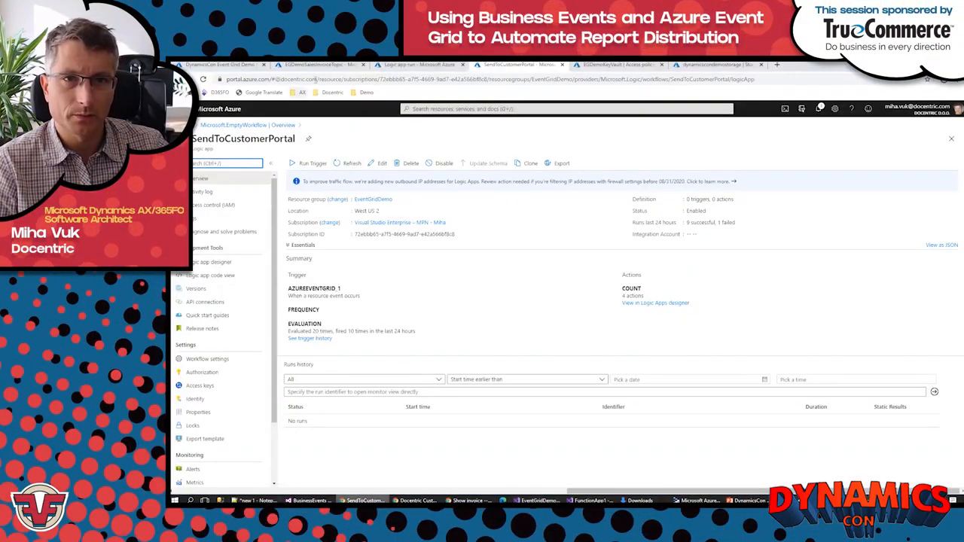
Step: In the Azure portal, view the EventGridDemo resource group's resources and refresh the overview of EGDemoSalesInvoiceTopic
left_click(371, 200)
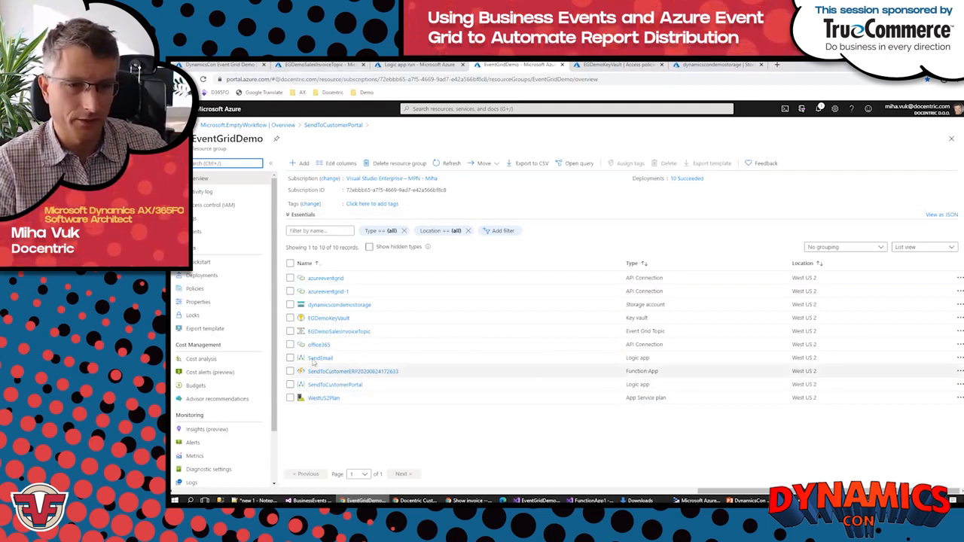
left_click(307, 65)
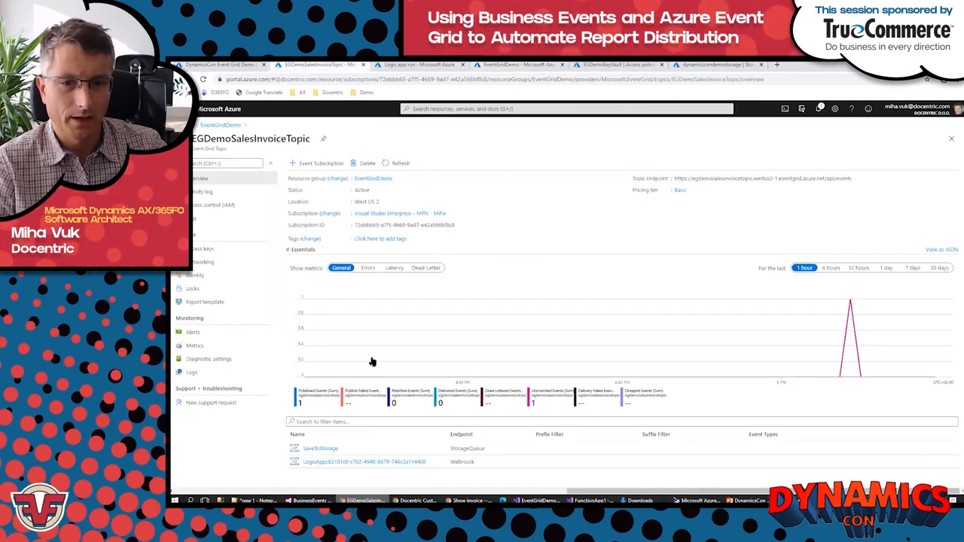
left_click(399, 163)
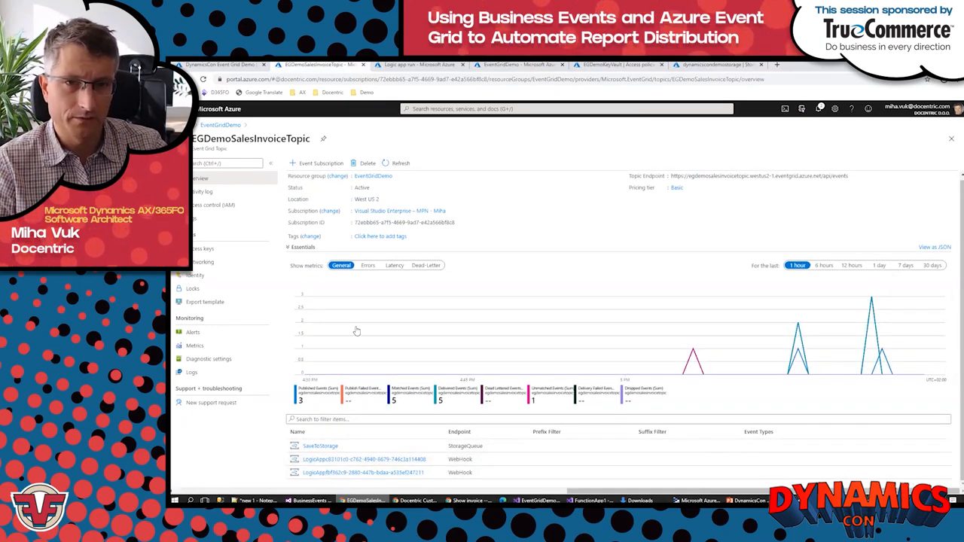
left_click(315, 163)
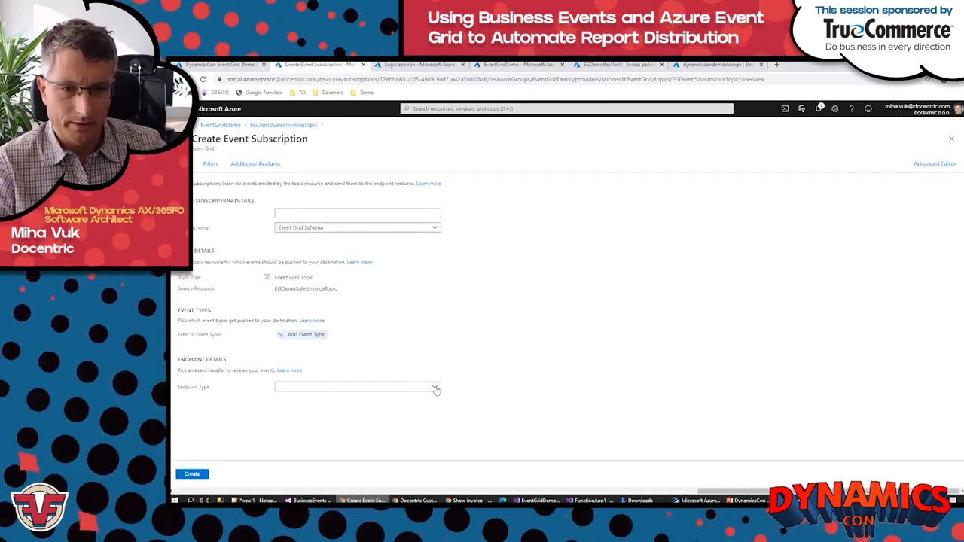
left_click(435, 389)
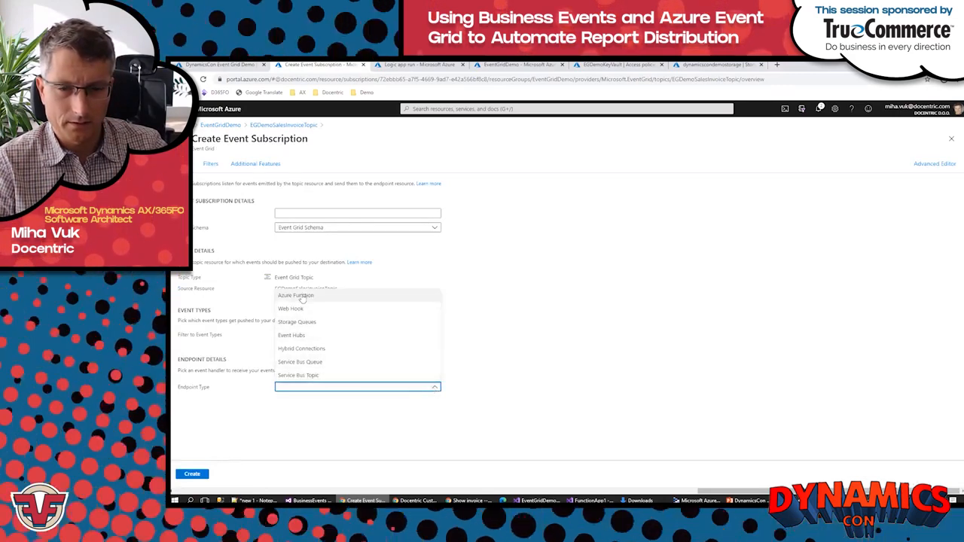
left_click(302, 297)
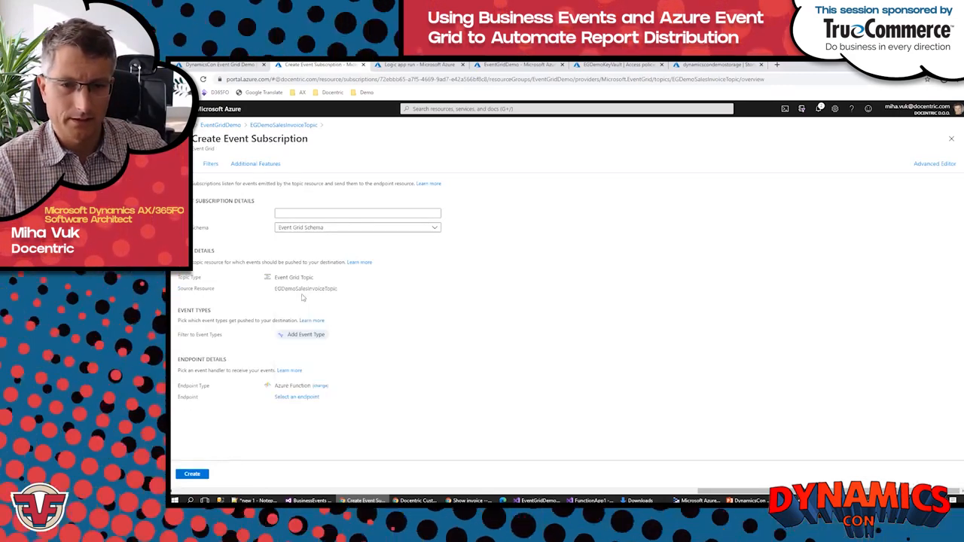
left_click(286, 399)
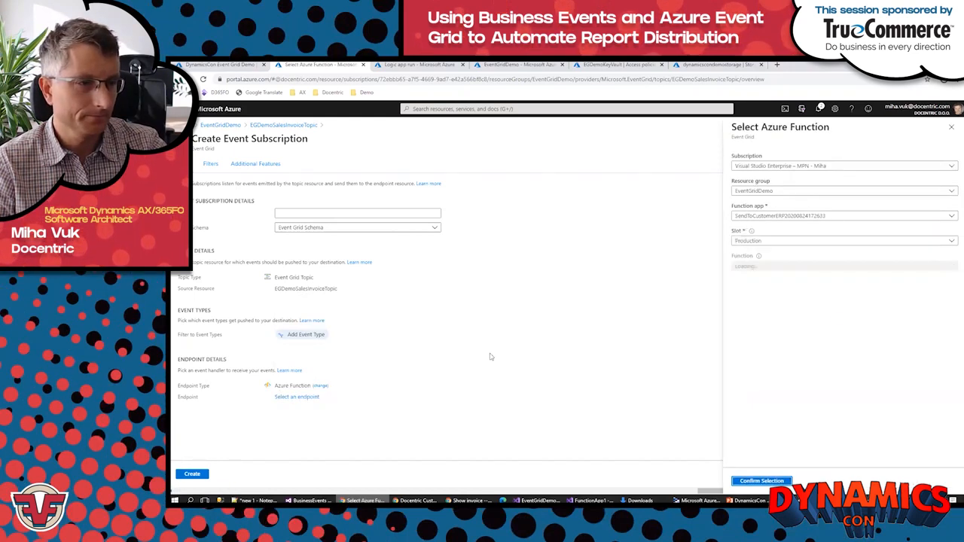
left_click(758, 481)
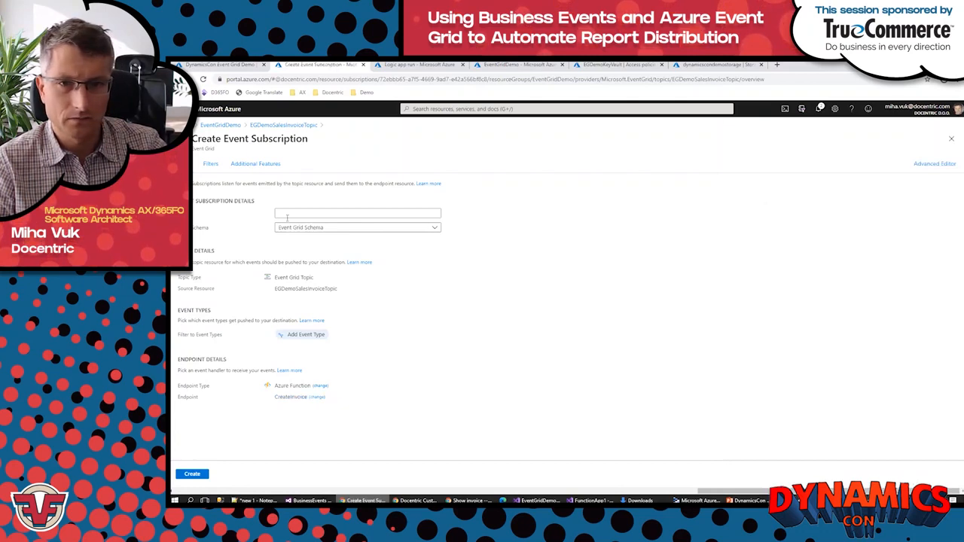
Step: Name the new event subscription SendToCustomerERP
left_click(287, 217)
type("S")
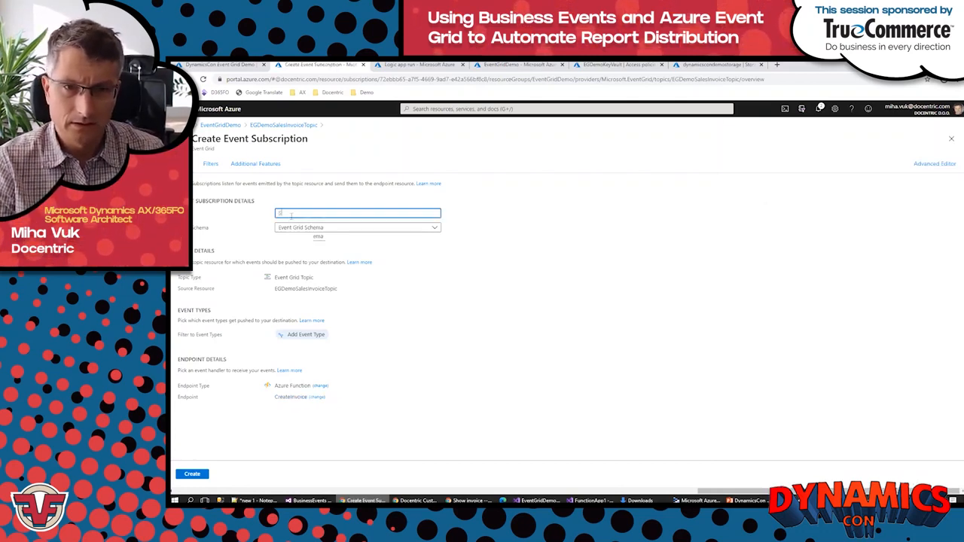
type("end")
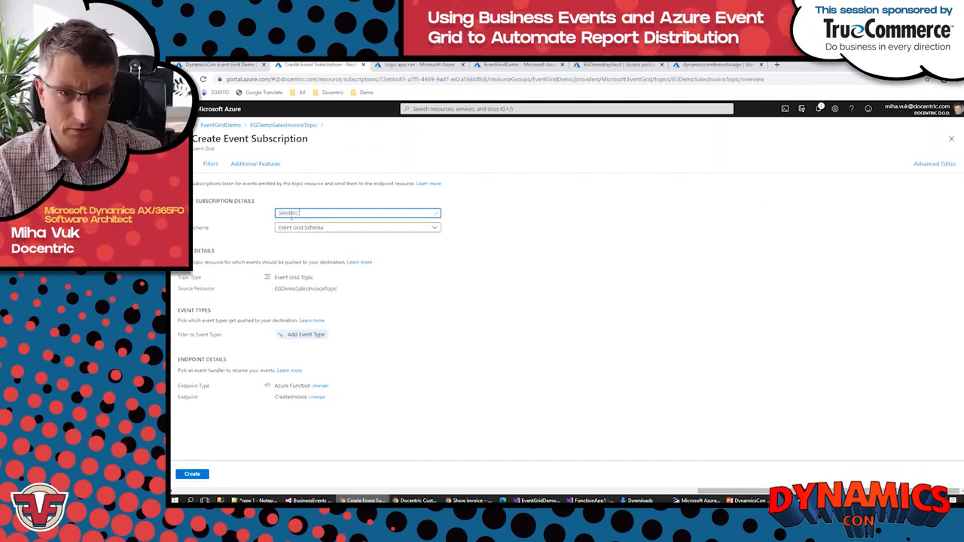
type("ToCustomerERP")
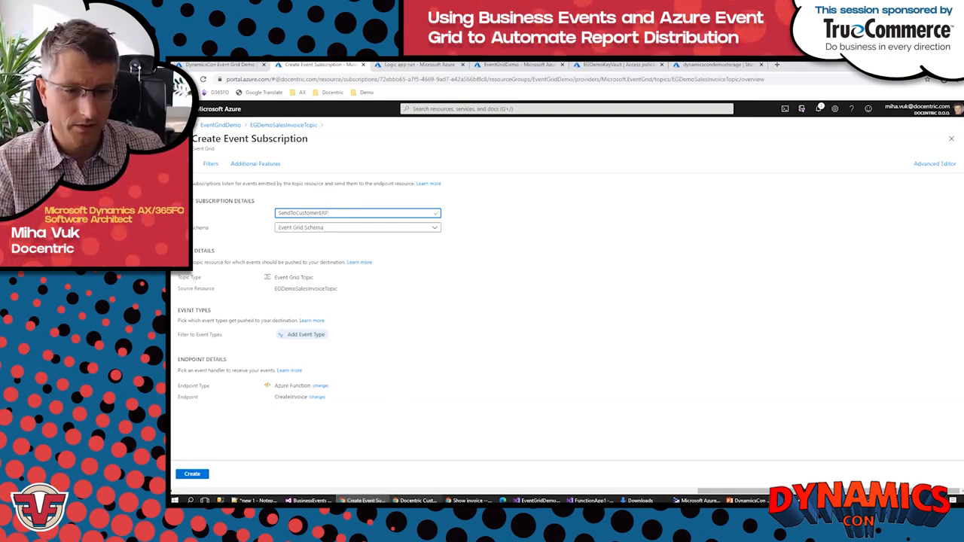
Step: Switch to the customer's Finance and Operations Preview, start a new session there and view the Vendor invoices list
left_click(416, 500)
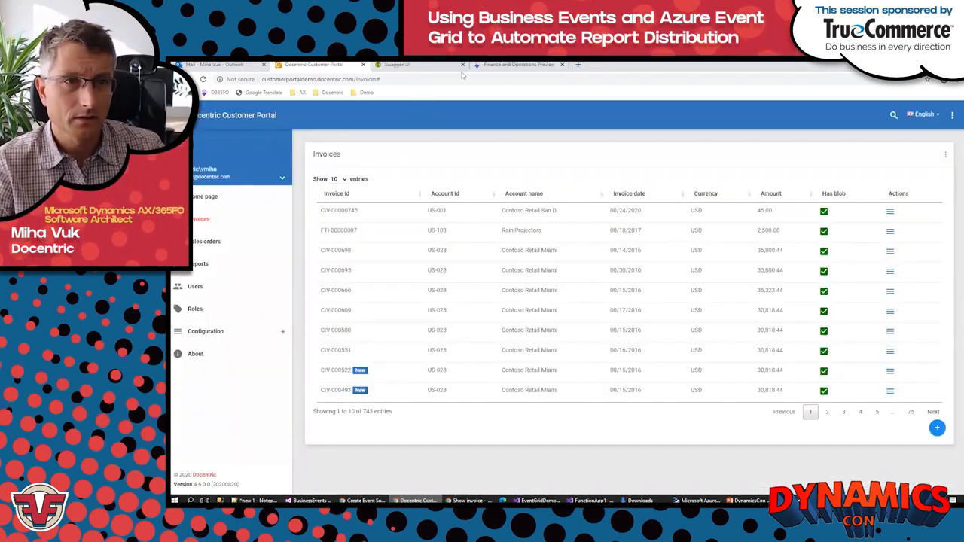
left_click(486, 65)
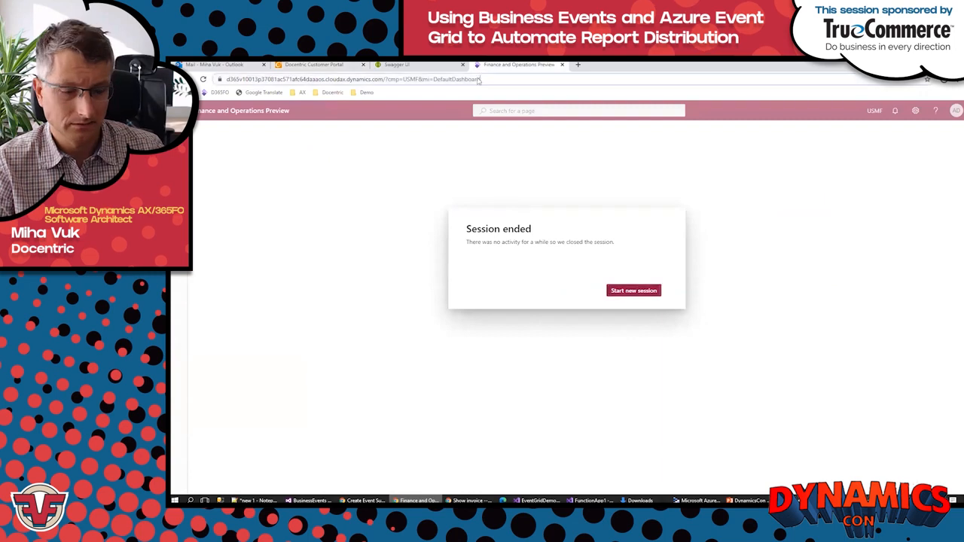
left_click(477, 79)
key("Return")
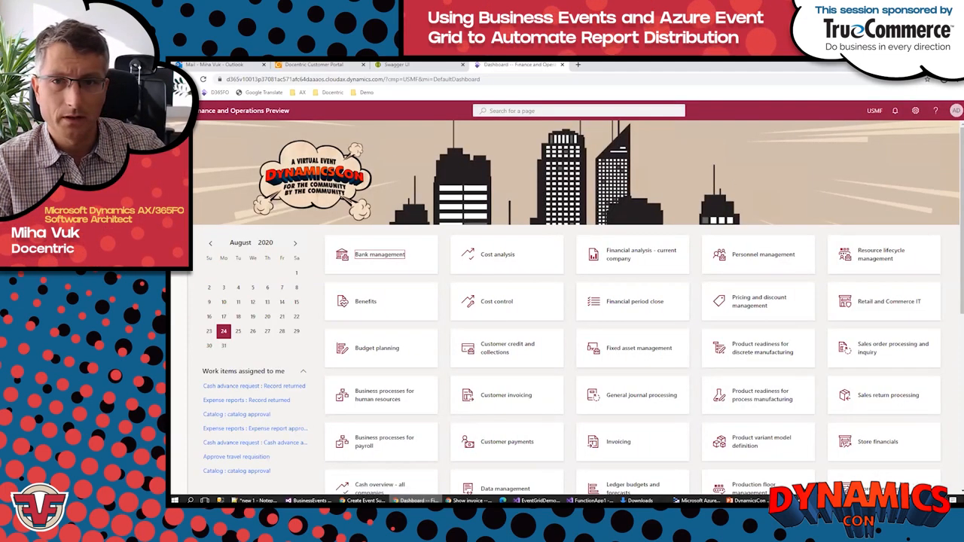
left_click(179, 163)
left_click(204, 185)
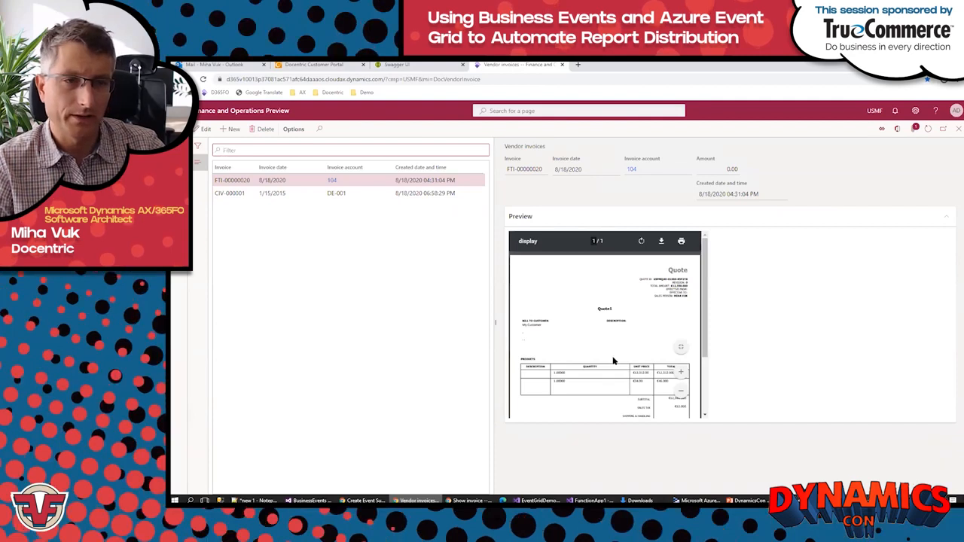
Step: Back in the Azure portal, add an advanced filter with the key data.InvoiceAccount to the SendToCustomerERP event subscription
left_click(363, 501)
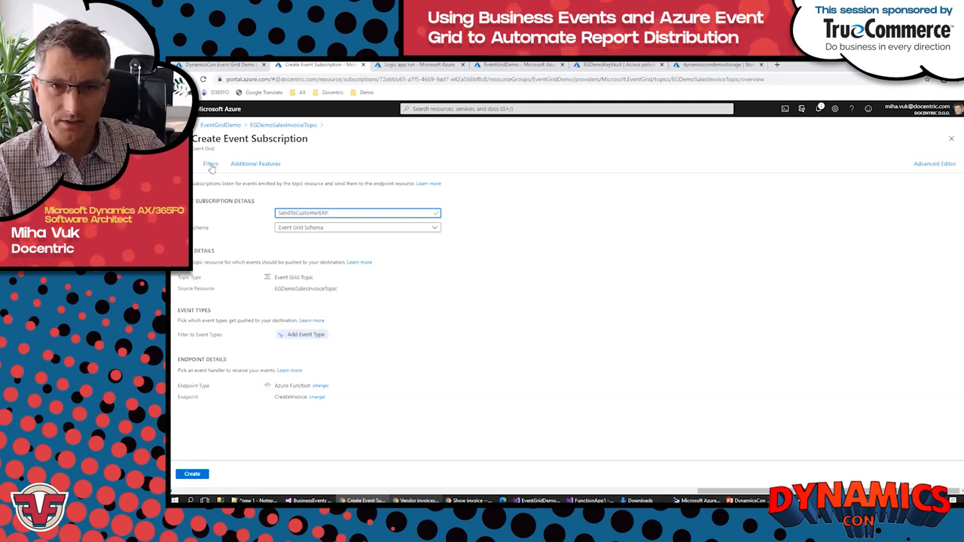
left_click(211, 164)
left_click(196, 317)
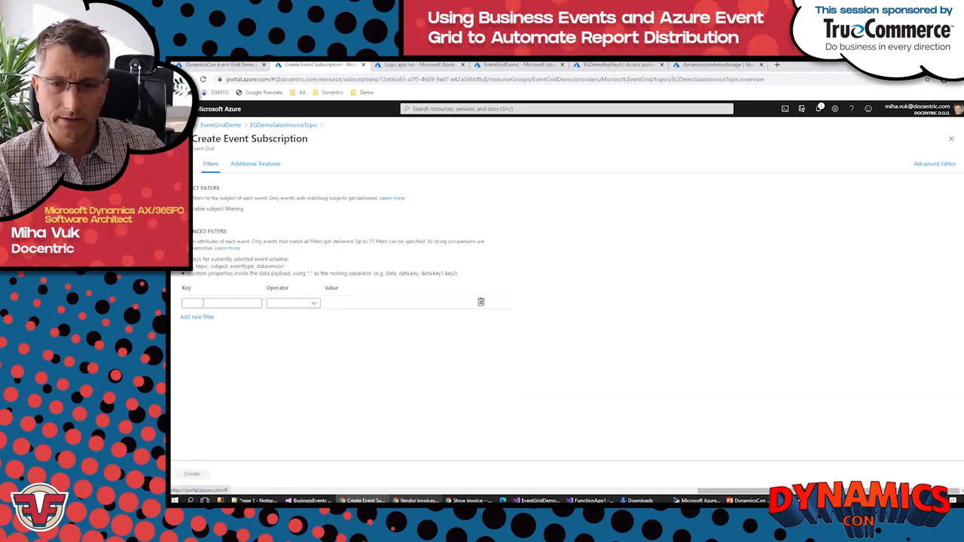
left_click(203, 302)
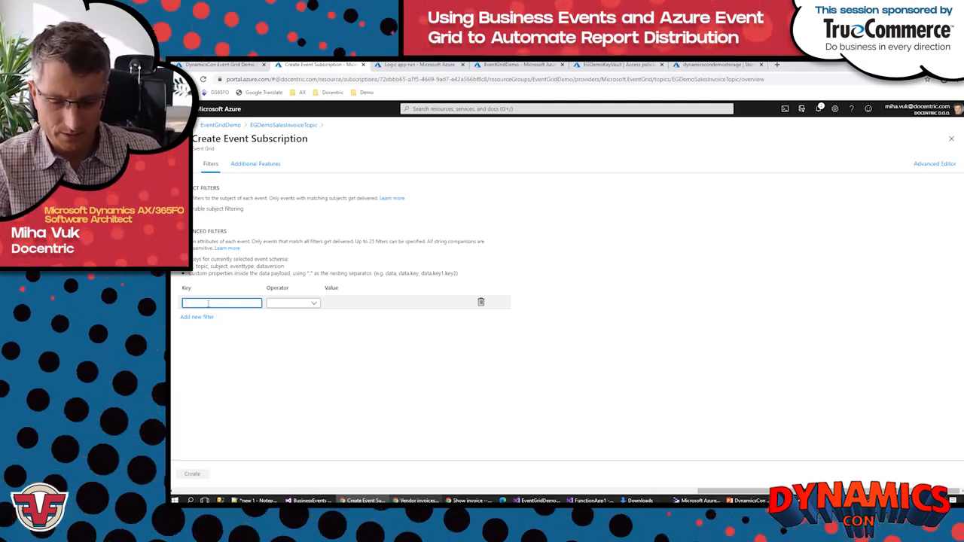
type("dat")
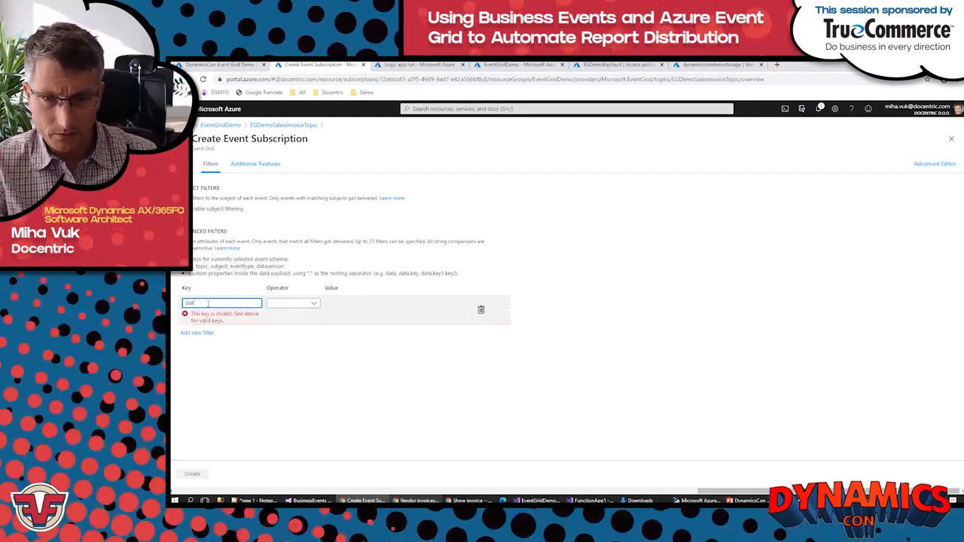
type("a.")
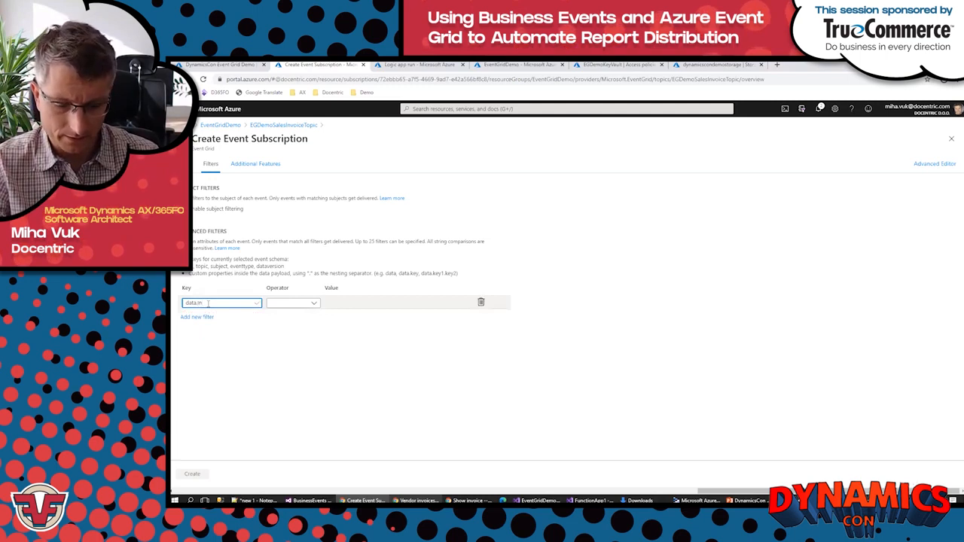
type("invoiceAccount")
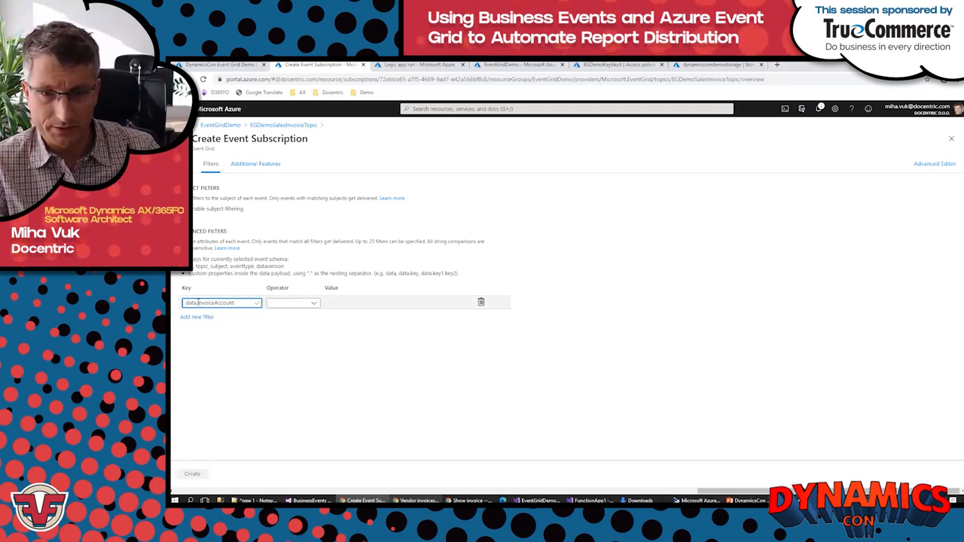
Step: Shorten the advanced filter's key to data and set its operator to String contains
left_click_drag(217, 305, 198, 307)
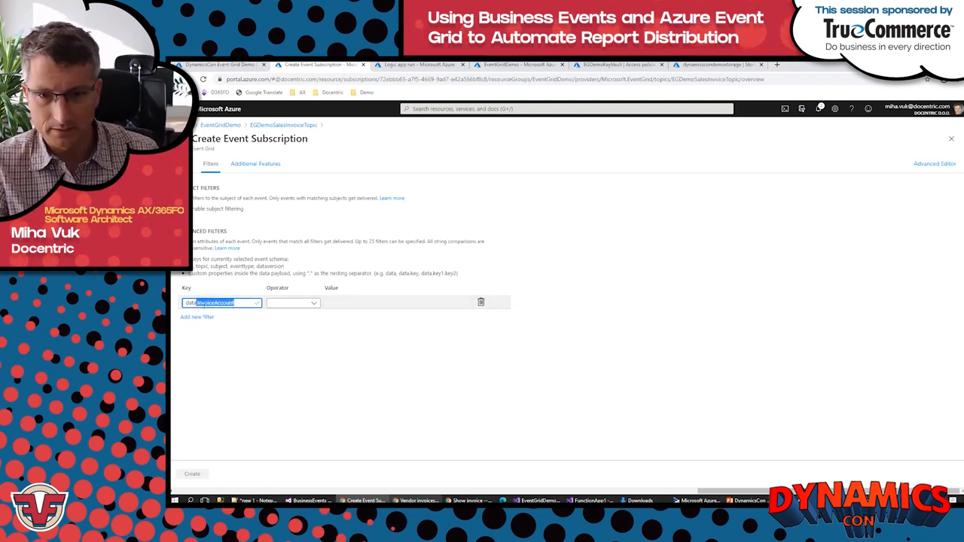
key("BackSpace")
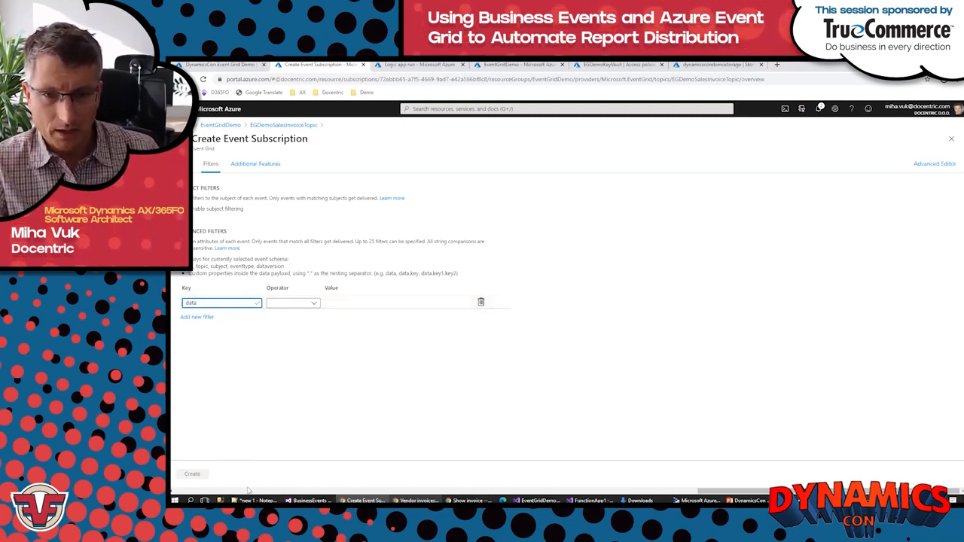
left_click(315, 306)
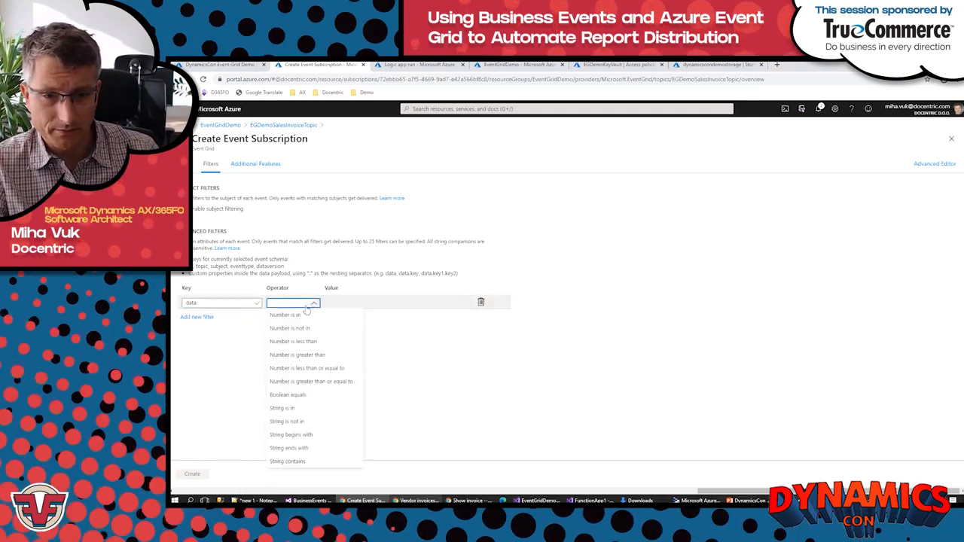
left_click(295, 461)
Step: Copy the InvoiceAccount name and value from DocSalesInvoicePostedBusinessEvent.json as the filter value, remove the space after the colon, and create the subscription
left_click(256, 500)
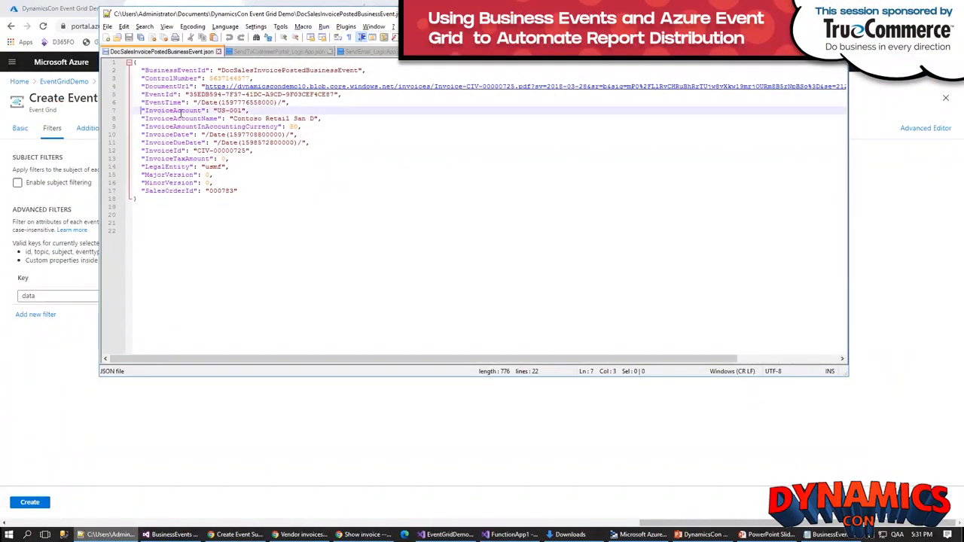
left_click_drag(181, 113, 245, 111)
key("ctrl+c")
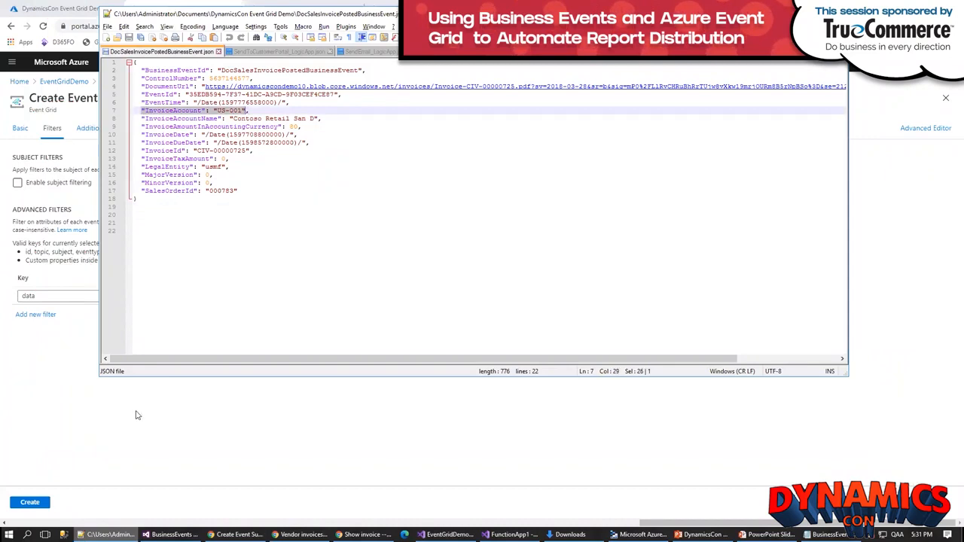
left_click(112, 379)
left_click(238, 295)
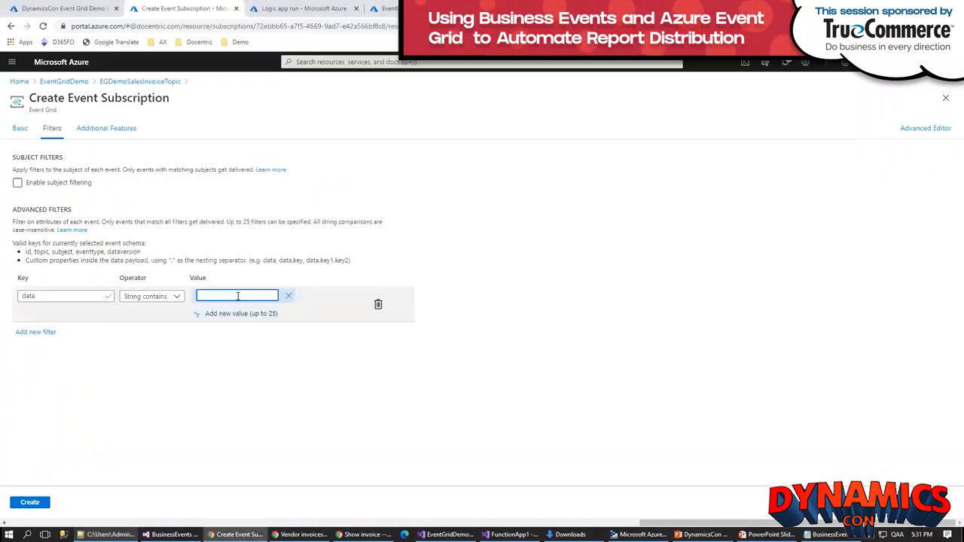
key("ctrl+v")
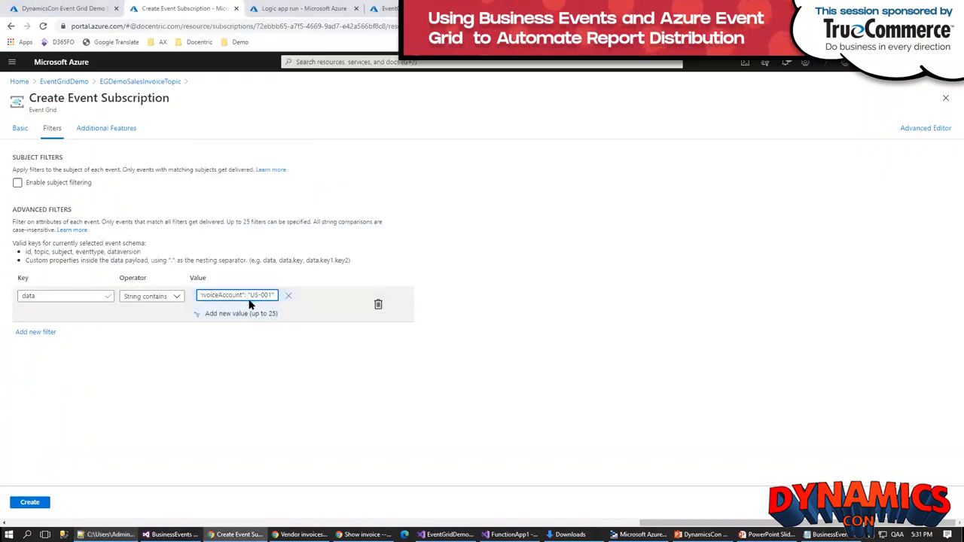
key("BackSpace")
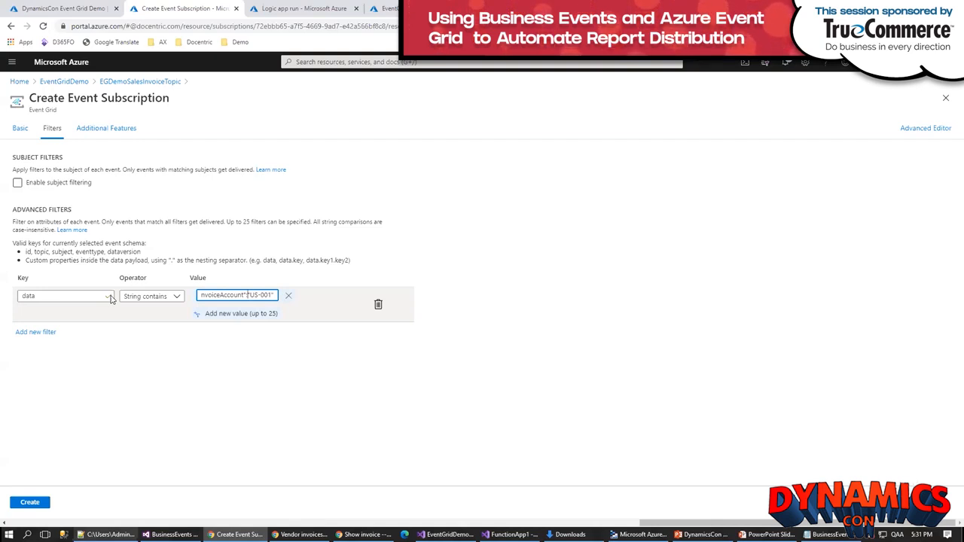
left_click(35, 505)
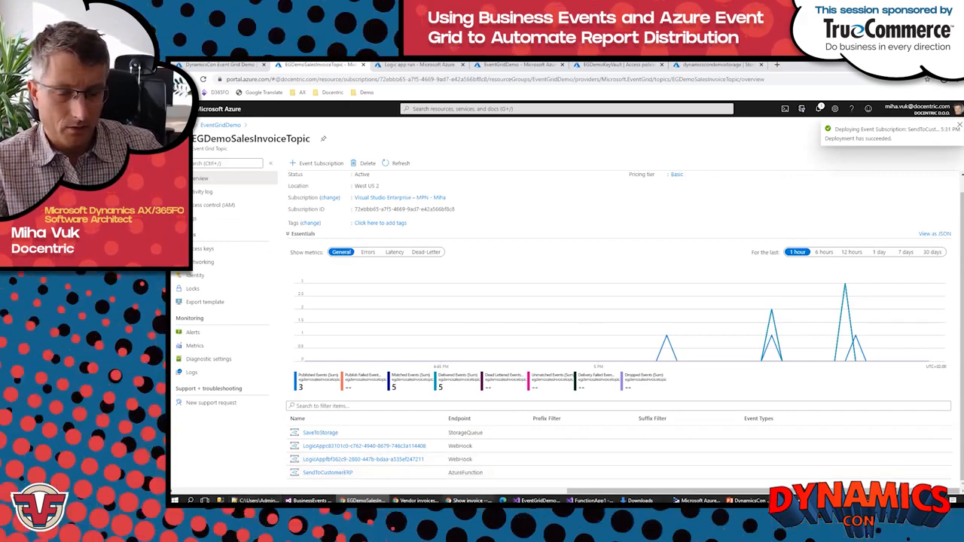
Step: In Finance and Operations, close the shown invoice and generate an invoice for the Forest Wholesales and Contoso Retail San Diego sales orders together
left_click(469, 500)
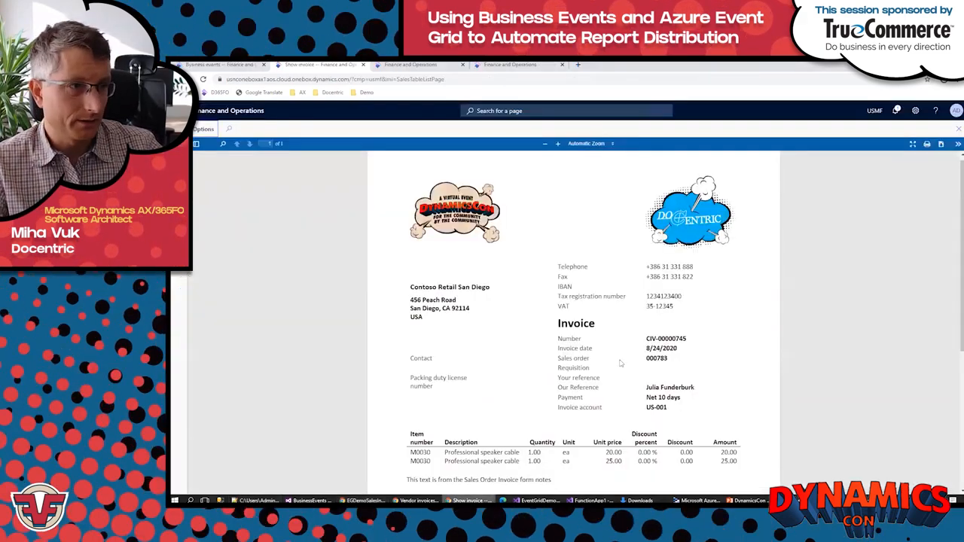
left_click(958, 131)
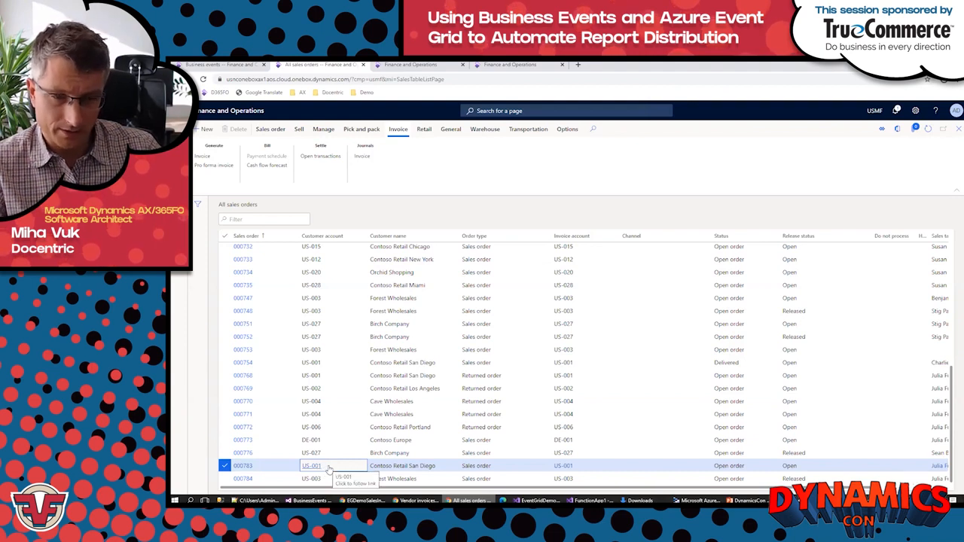
left_click(224, 350)
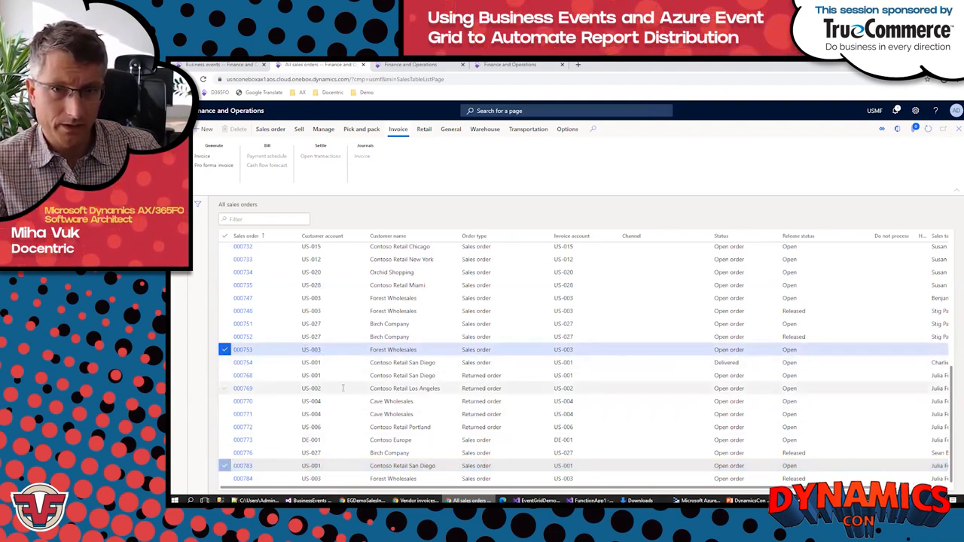
left_click(201, 157)
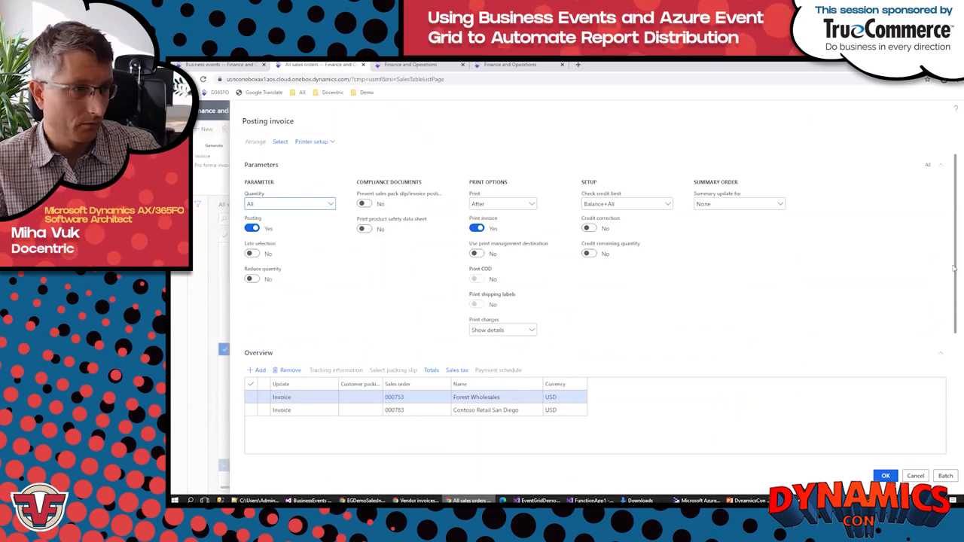
Step: Set the update quantity to 1 on every line of both sales orders, post the invoices and close their previews
left_click_drag(955, 272, 955, 367)
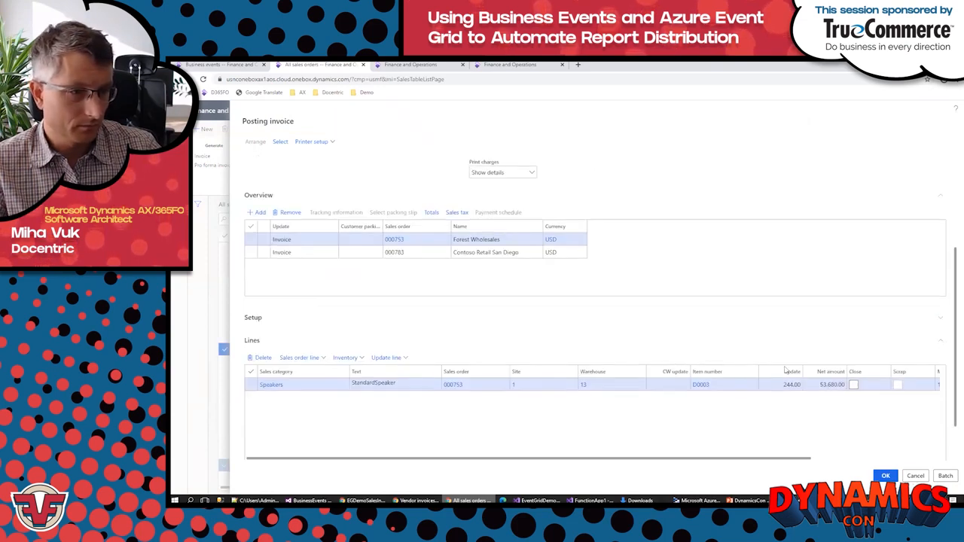
left_click(776, 384)
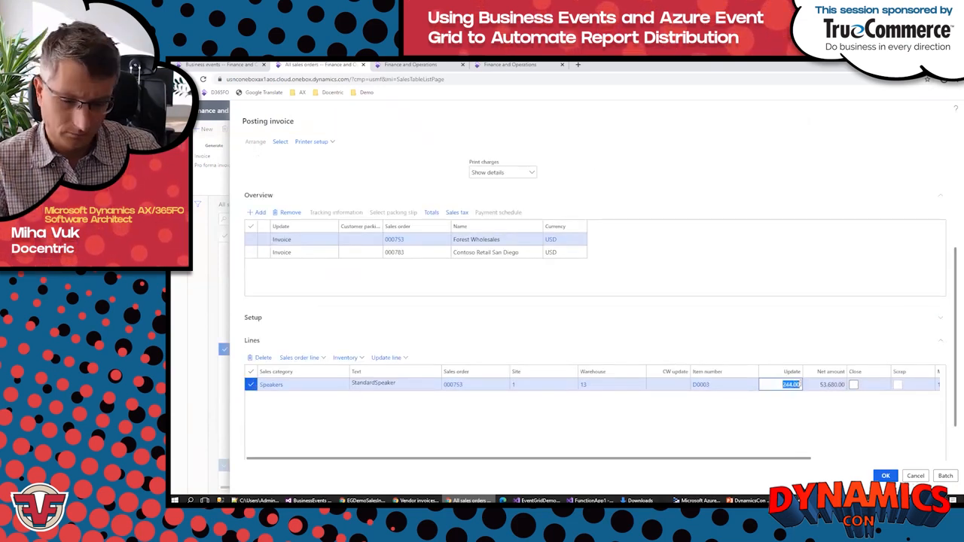
type("1")
left_click(421, 253)
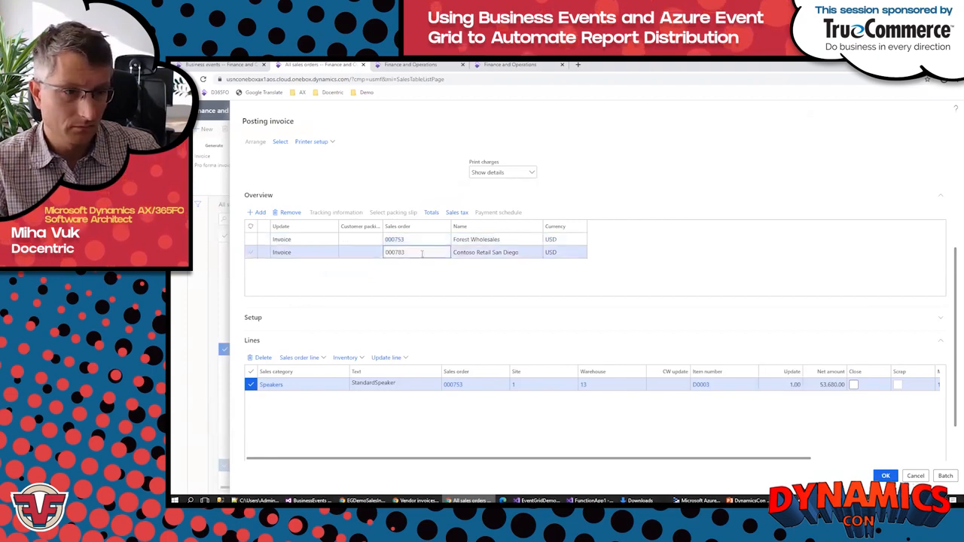
left_click(780, 384)
type("1")
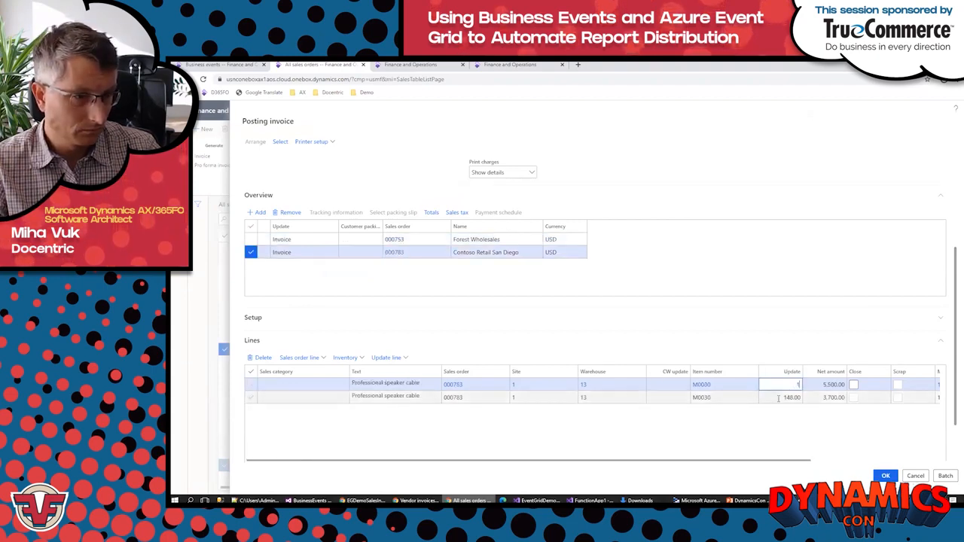
left_click(779, 398)
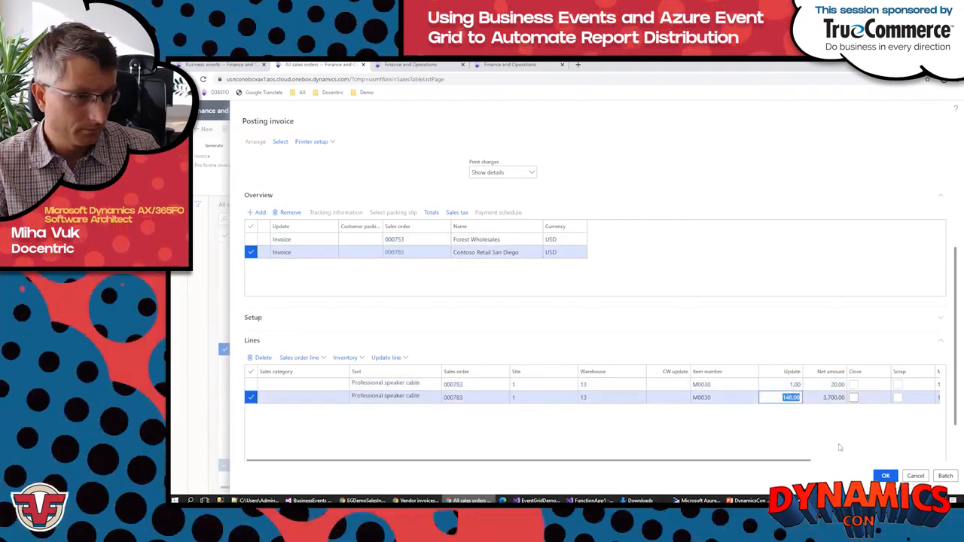
type("1")
left_click(885, 476)
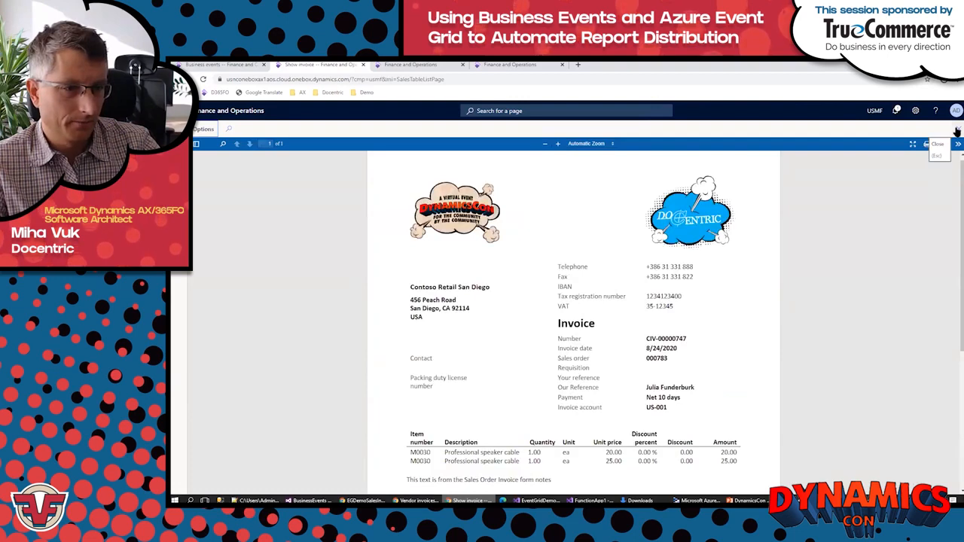
left_click(957, 132)
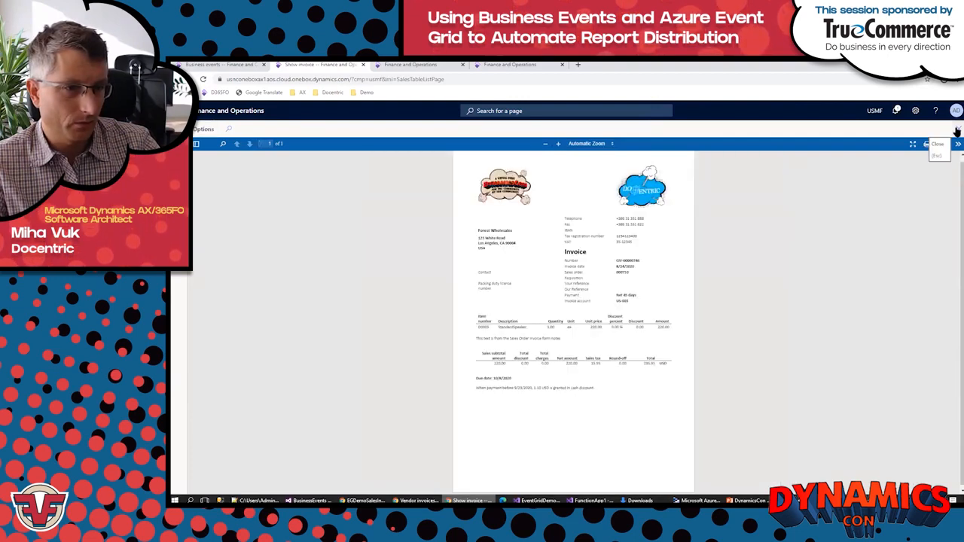
left_click(956, 131)
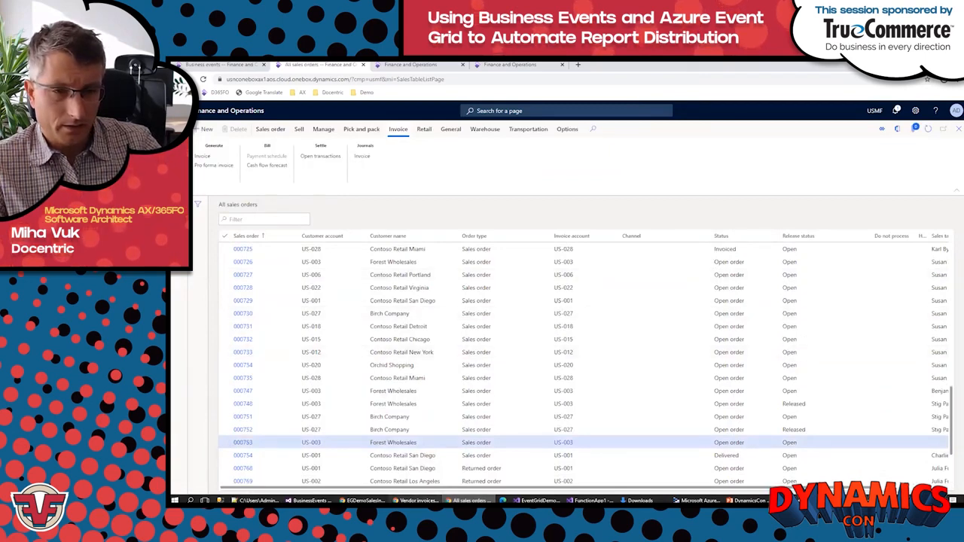
Step: Refresh the vendor invoices in the customer's ERP and view the new incoming invoices in Docentric Customer Portal
left_click(416, 501)
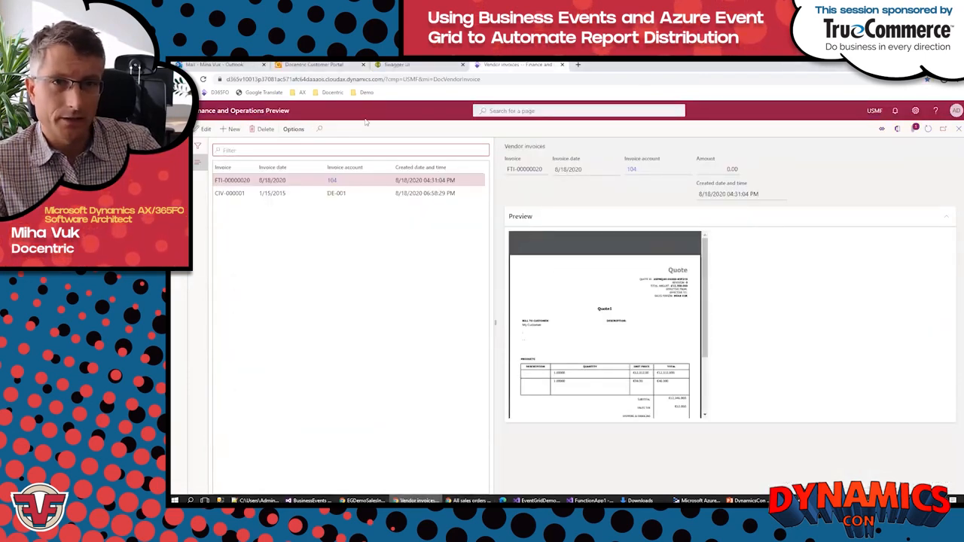
left_click(928, 129)
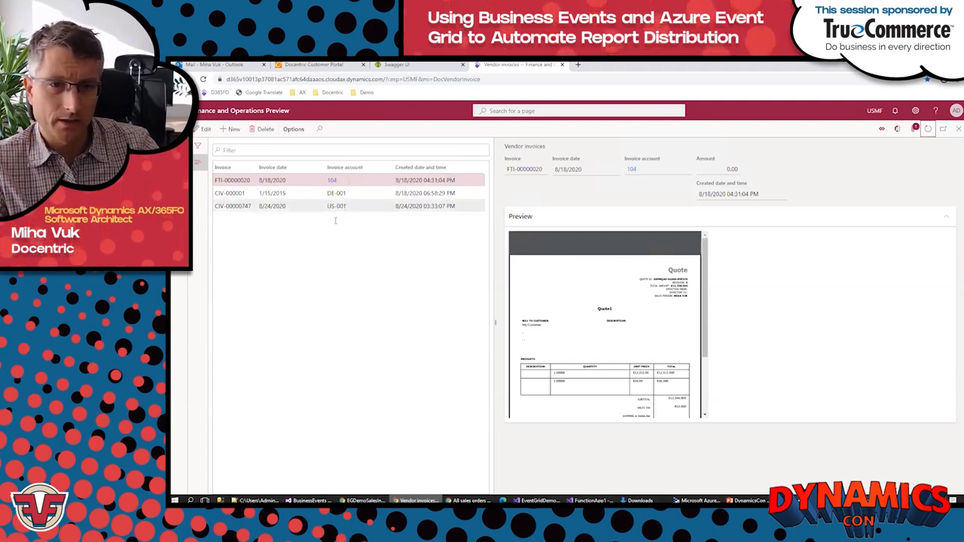
left_click(313, 63)
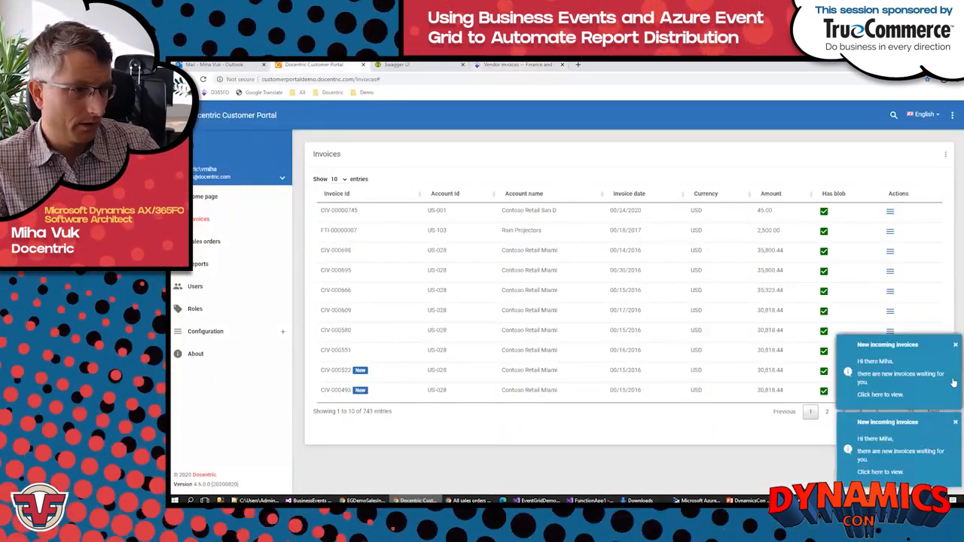
left_click(889, 473)
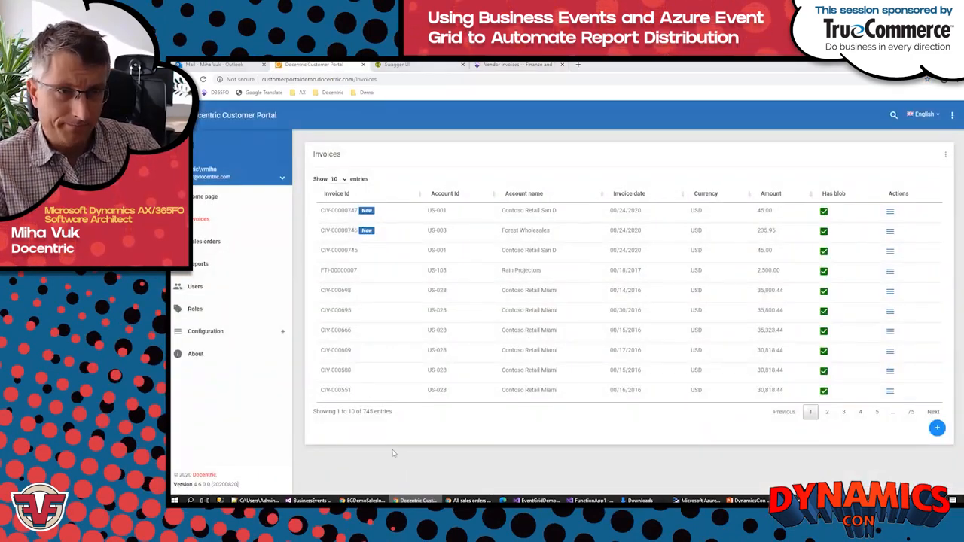
key("alt+Tab")
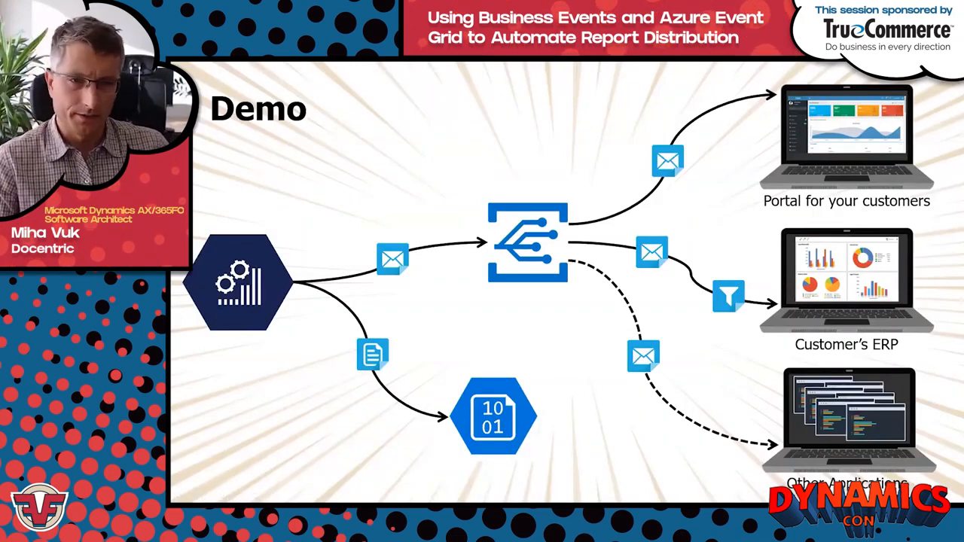